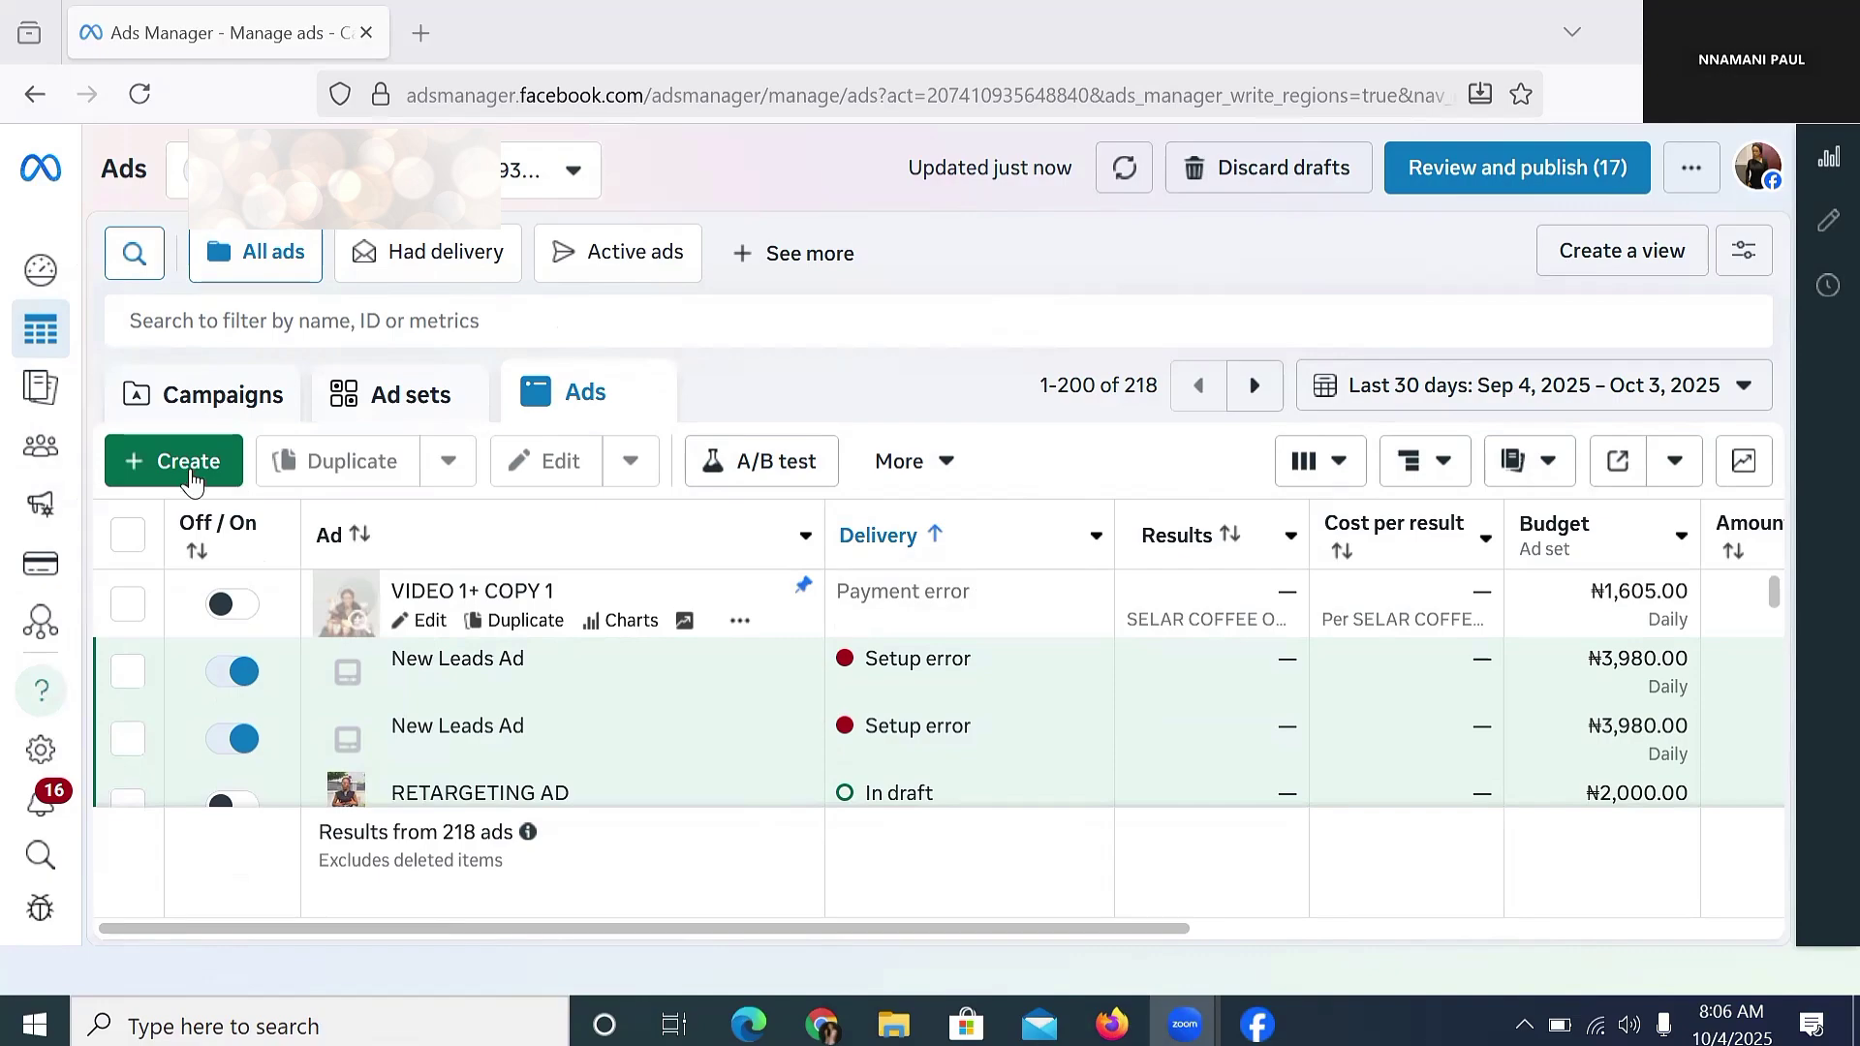
Step: Create a new auction campaign with the Sales objective and dismiss the Advantage+ sales campaign notice
click(204, 476)
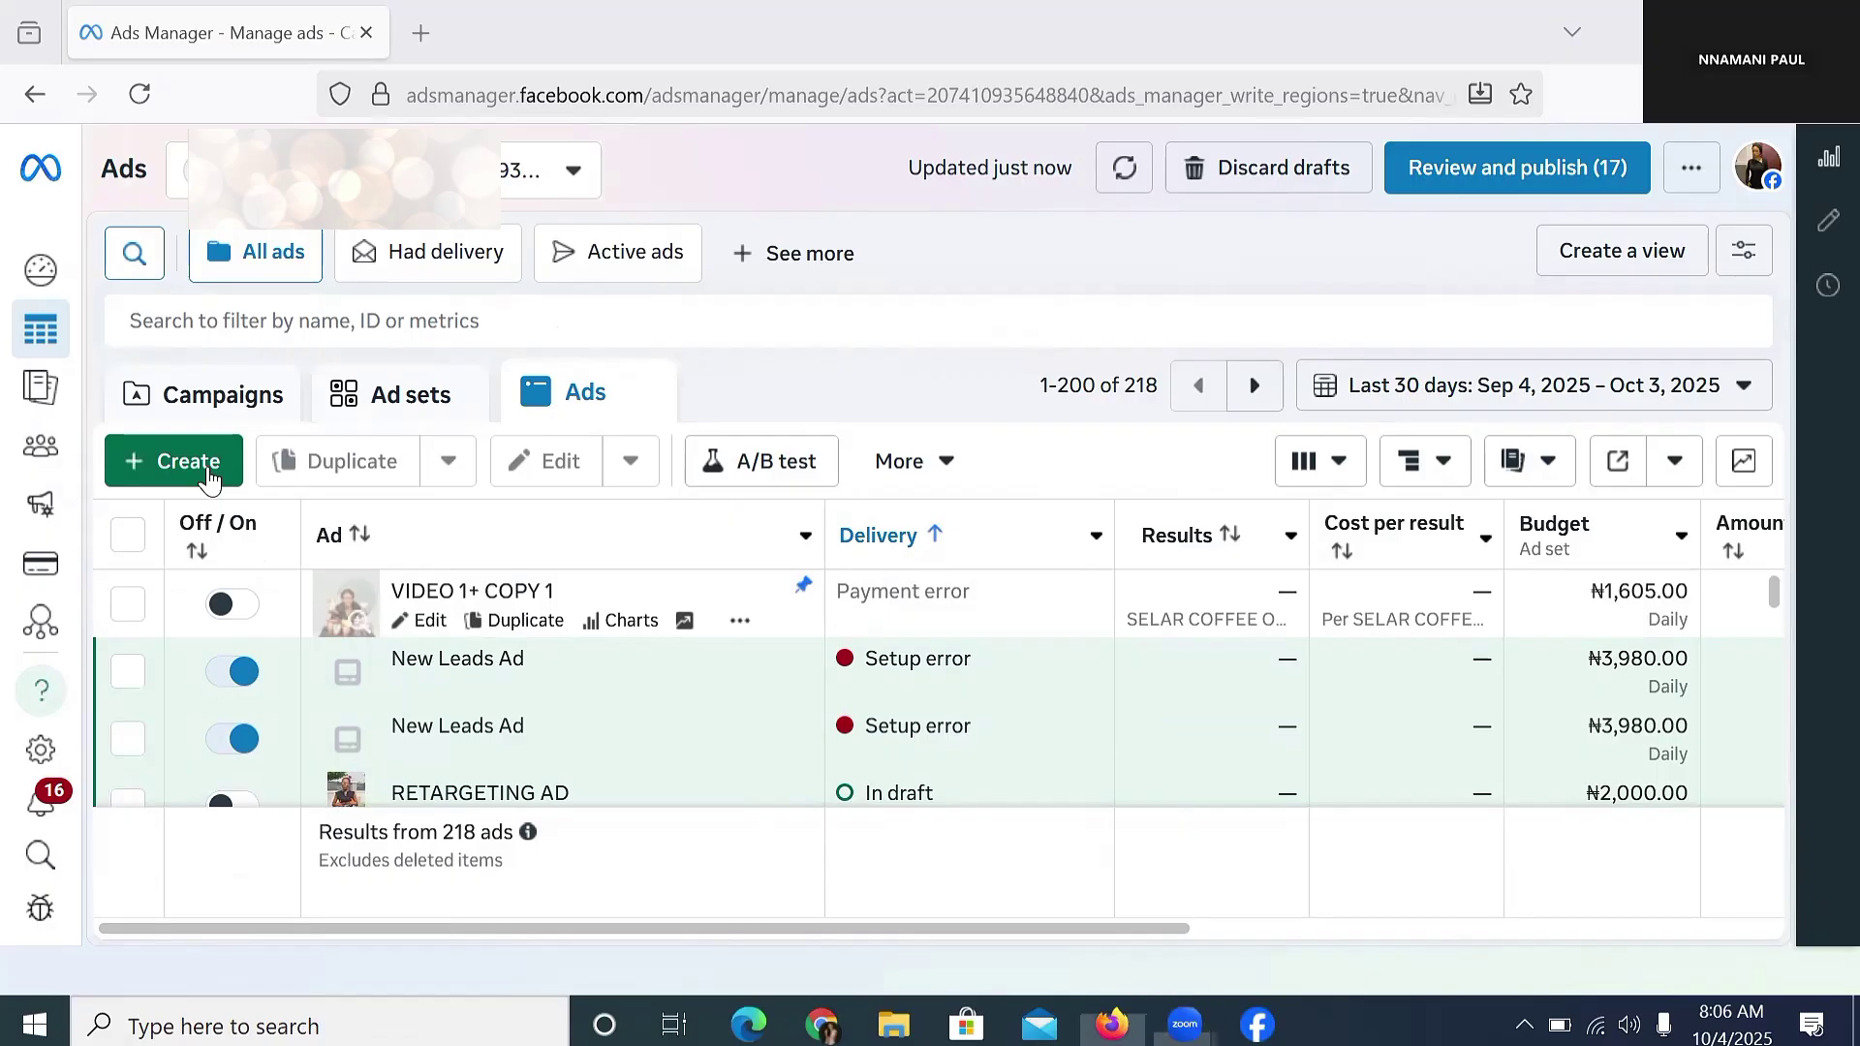
click(206, 474)
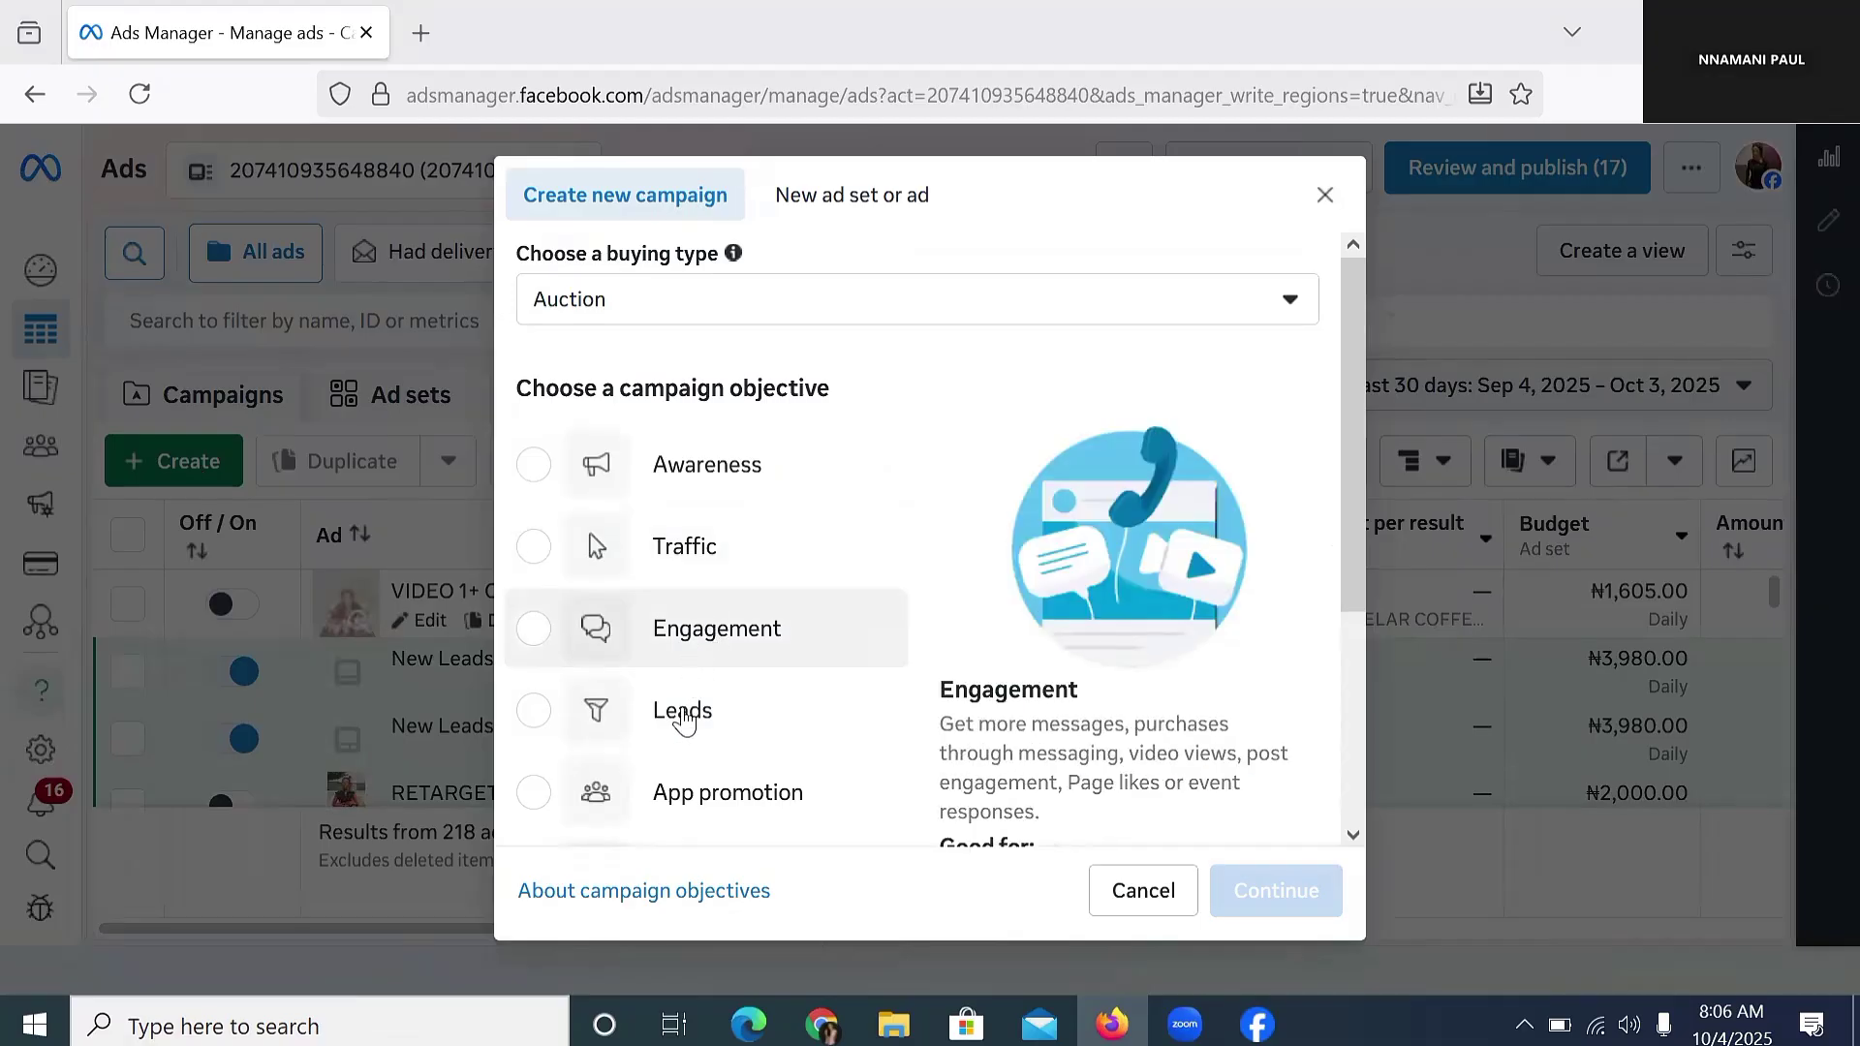
scroll(686, 722, down, 3)
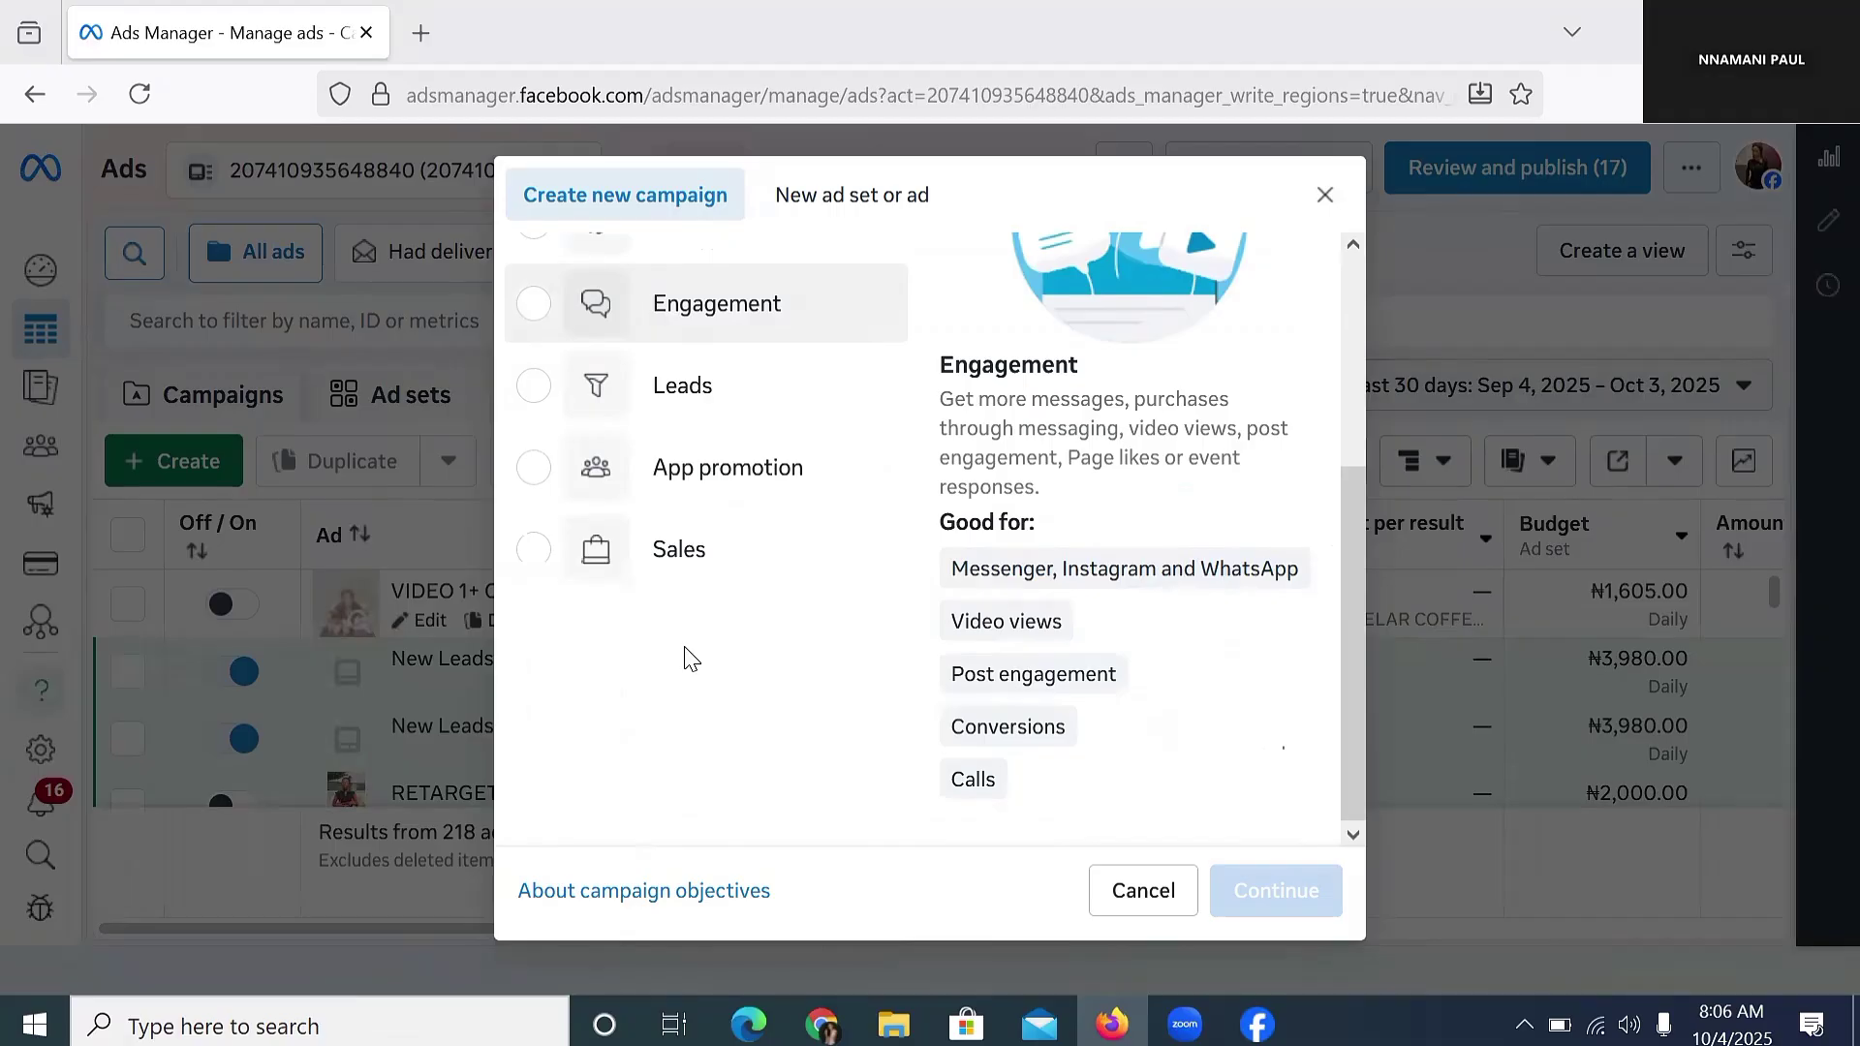
click(674, 552)
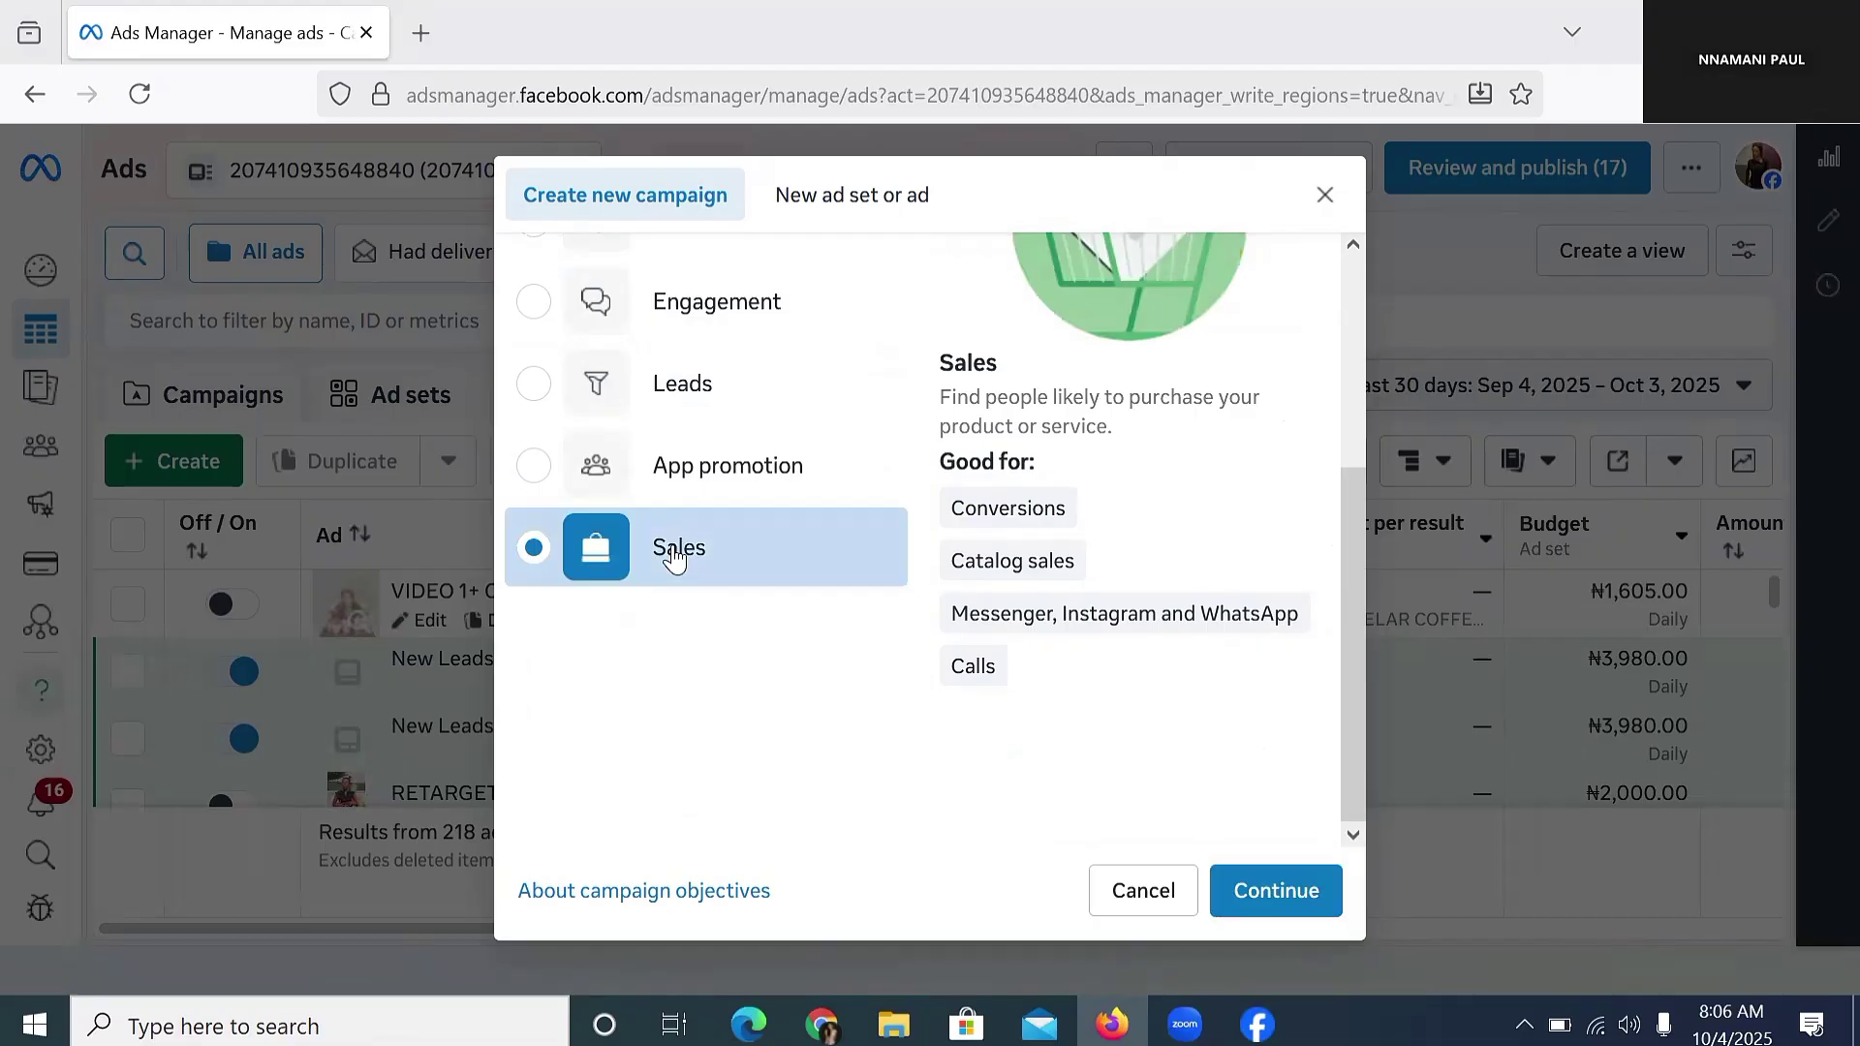
click(1295, 888)
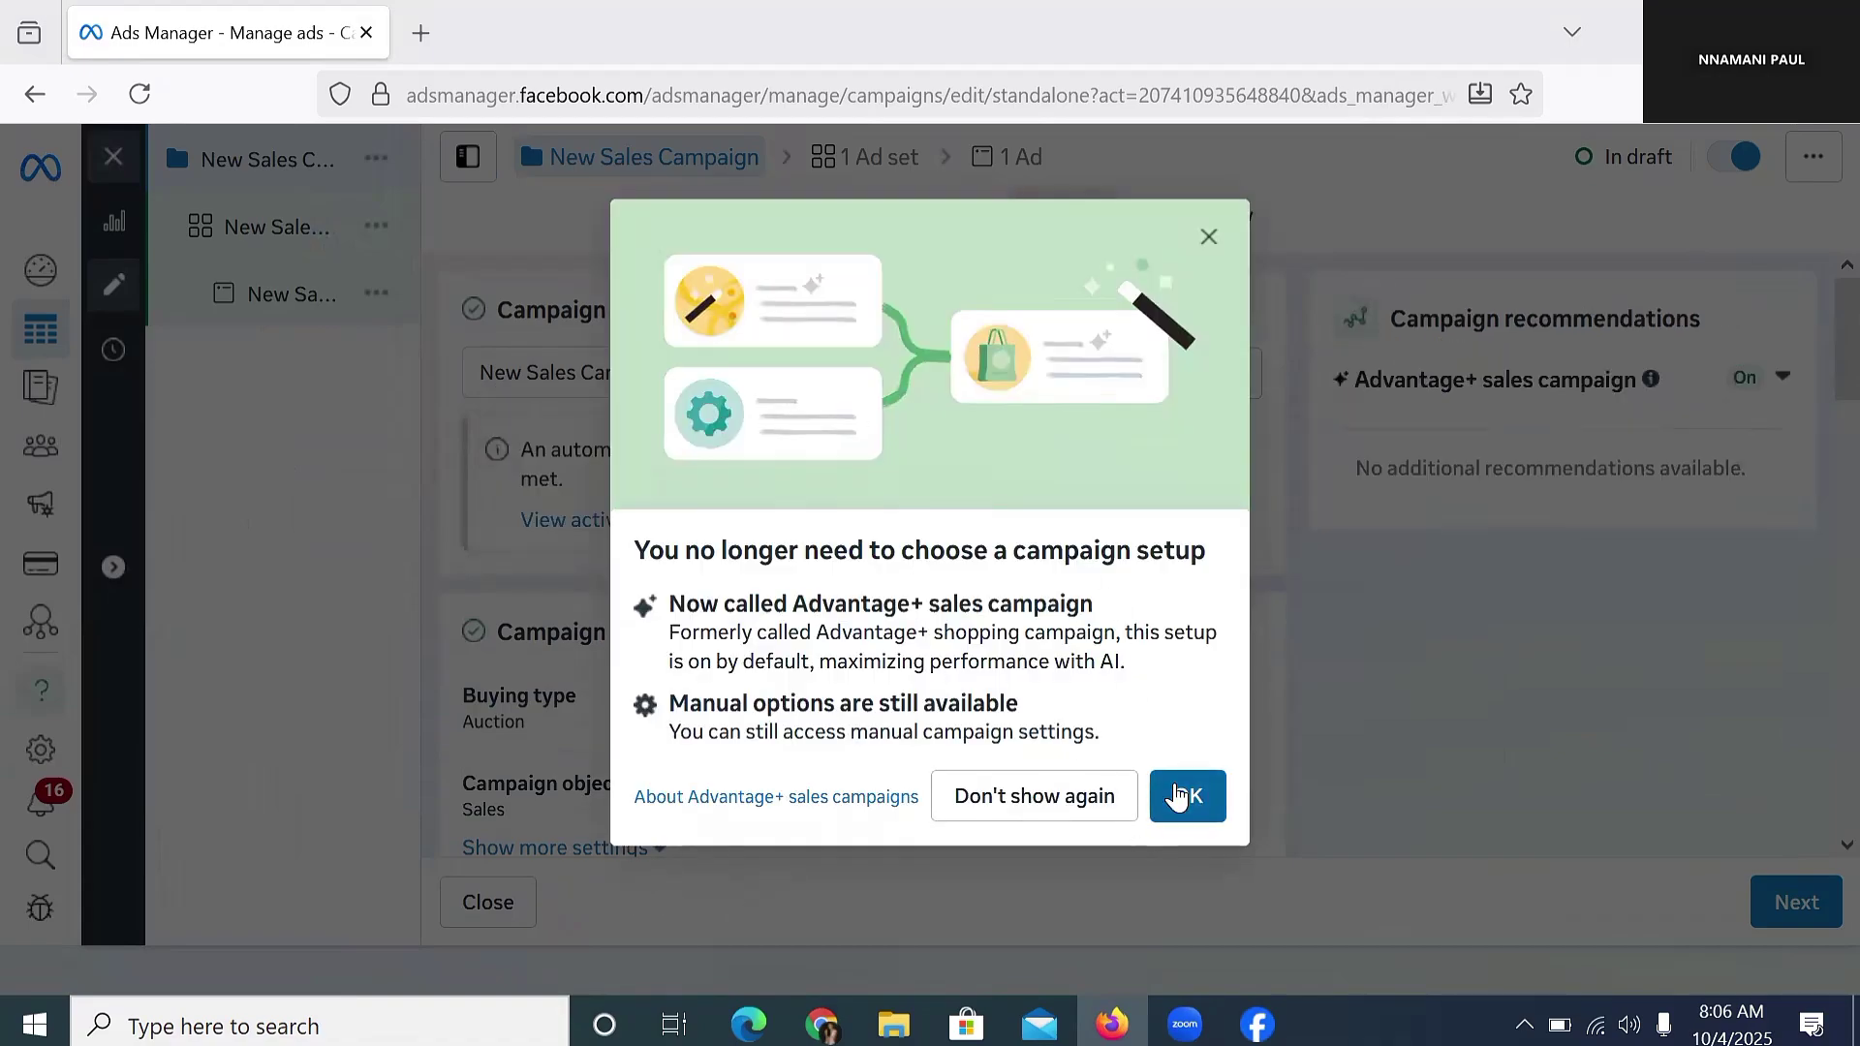
click(1185, 796)
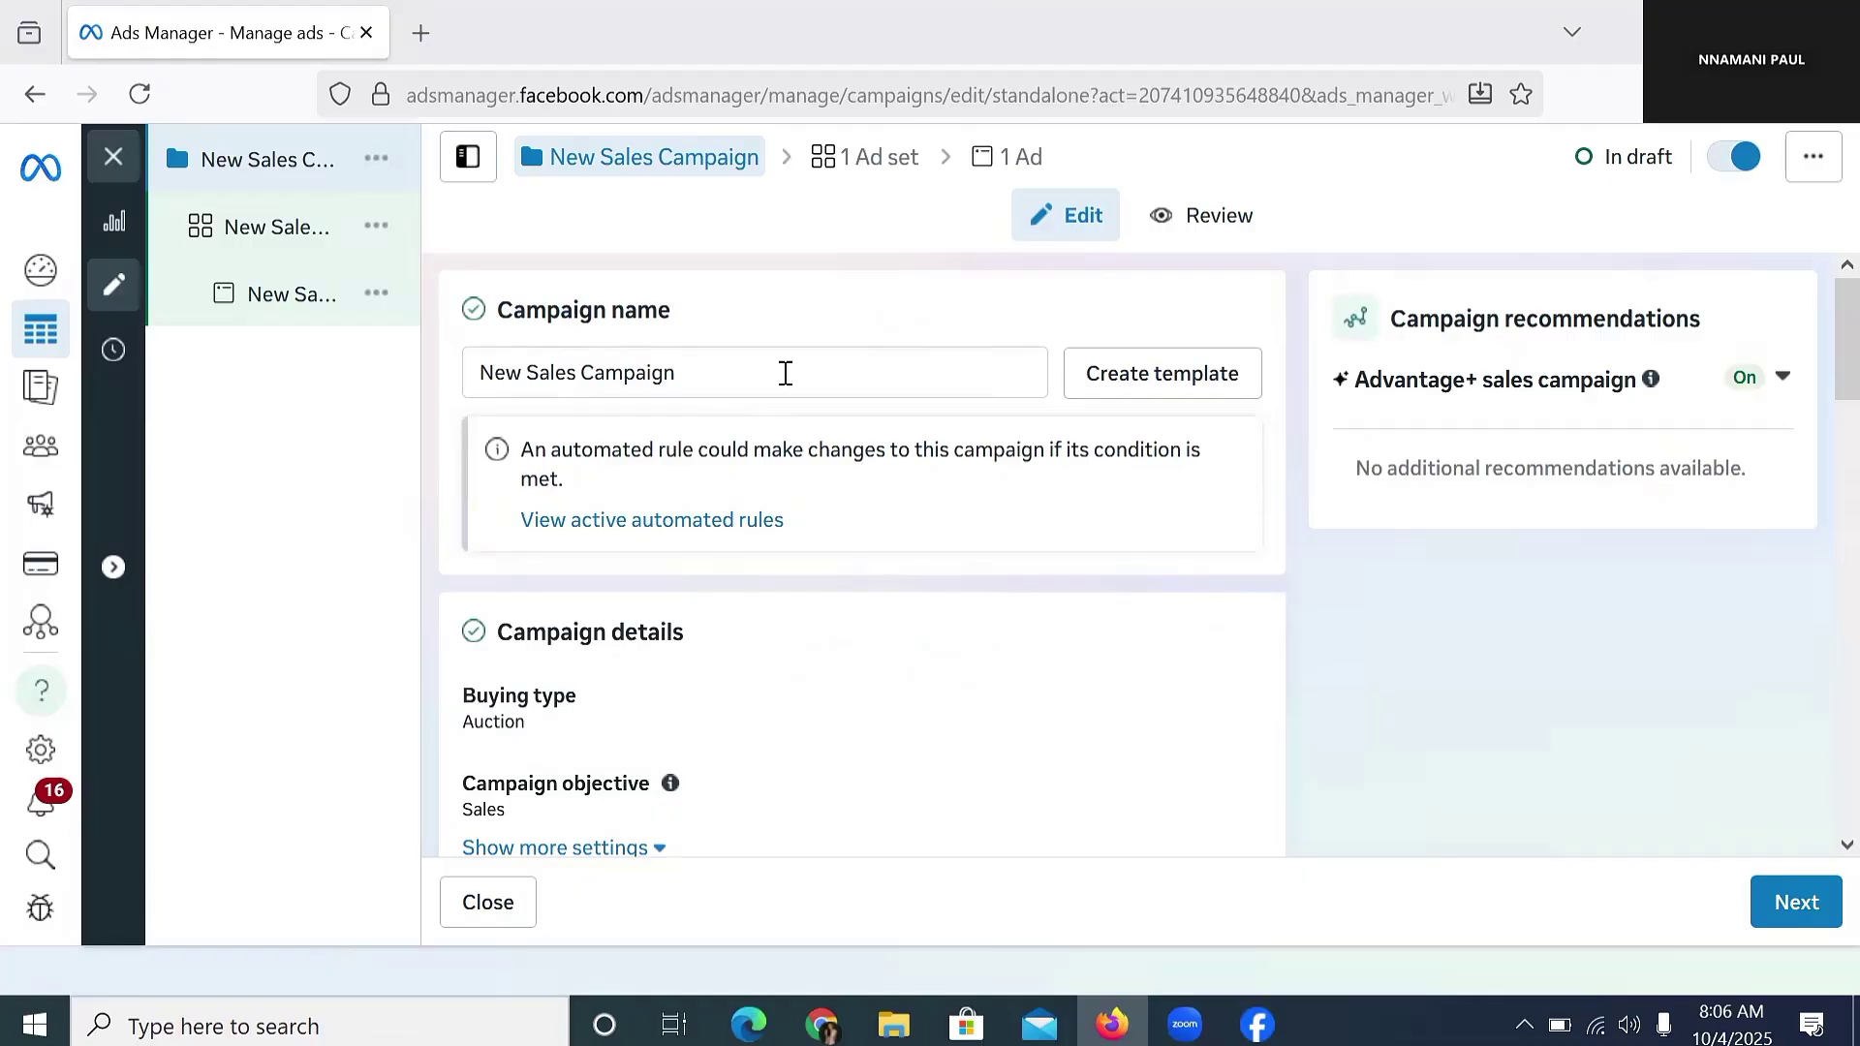
Step: Rename the new campaign as CAROUSEL AD
double_click(701, 371)
double_click(704, 373)
triple_click(704, 373)
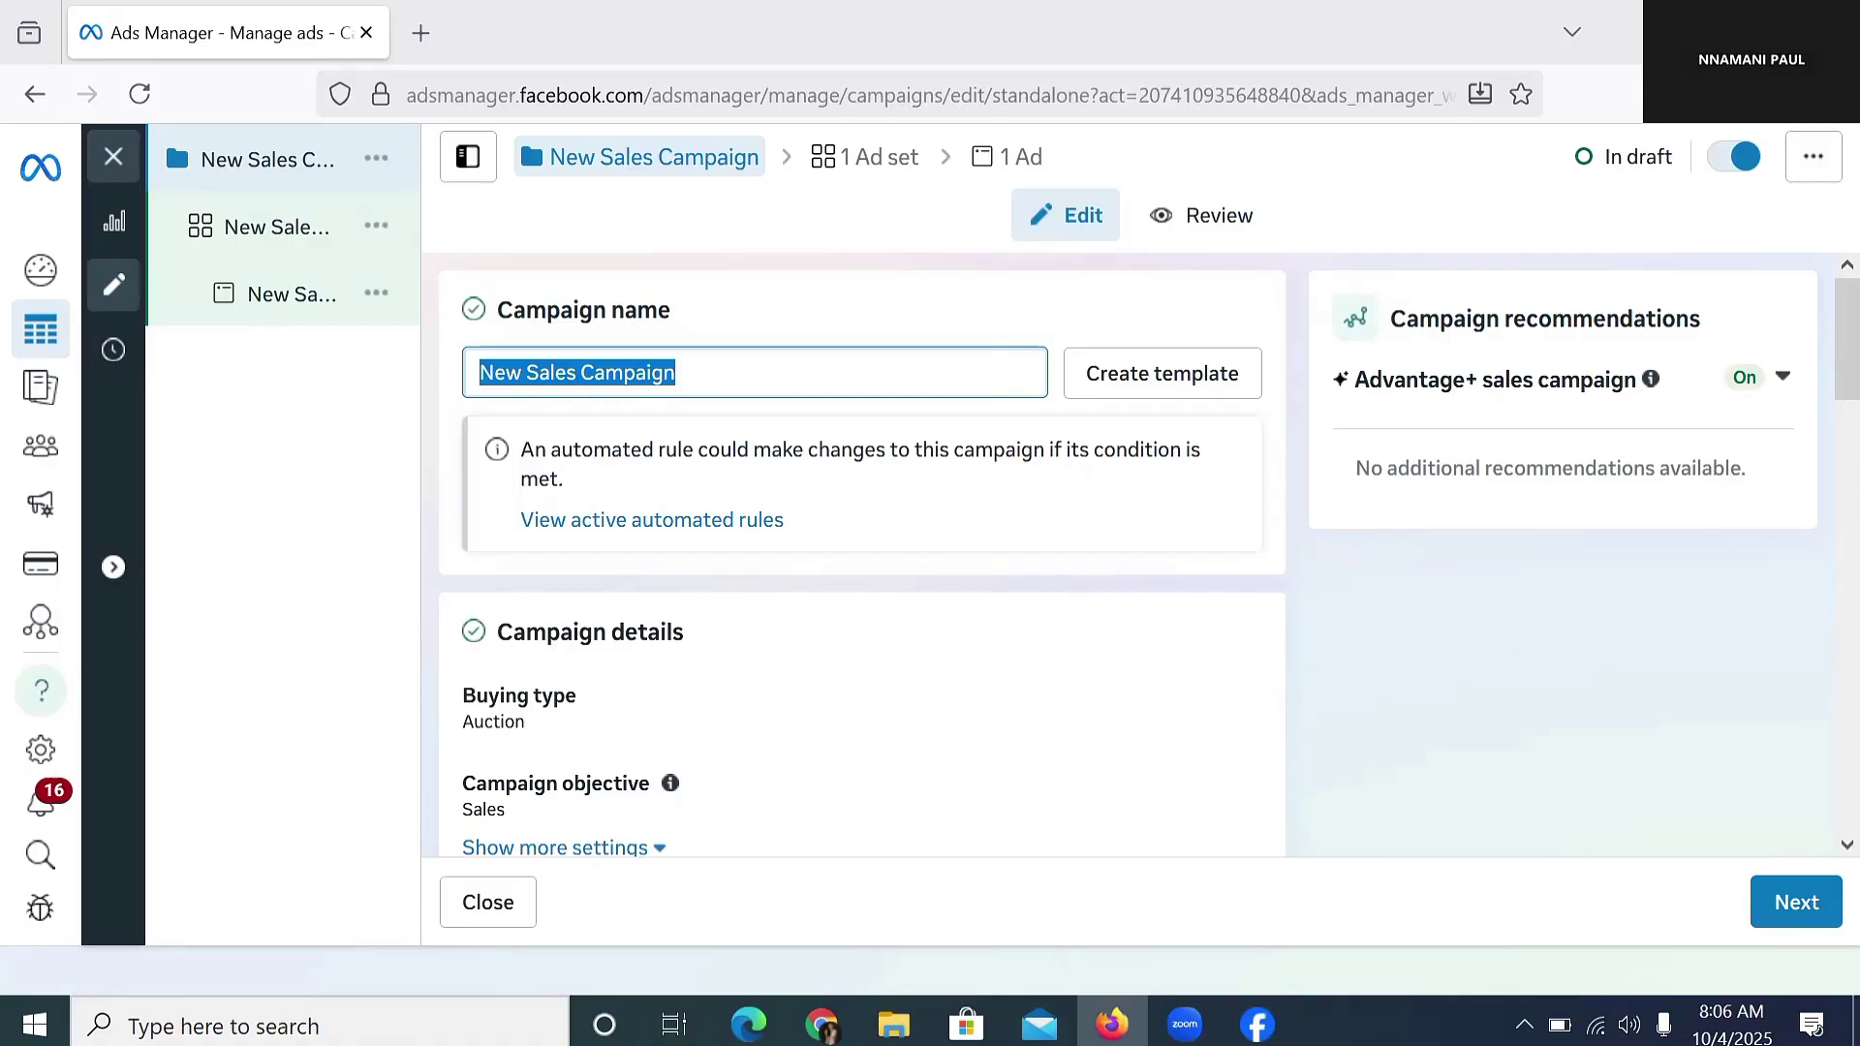
text(CAROUSEL)
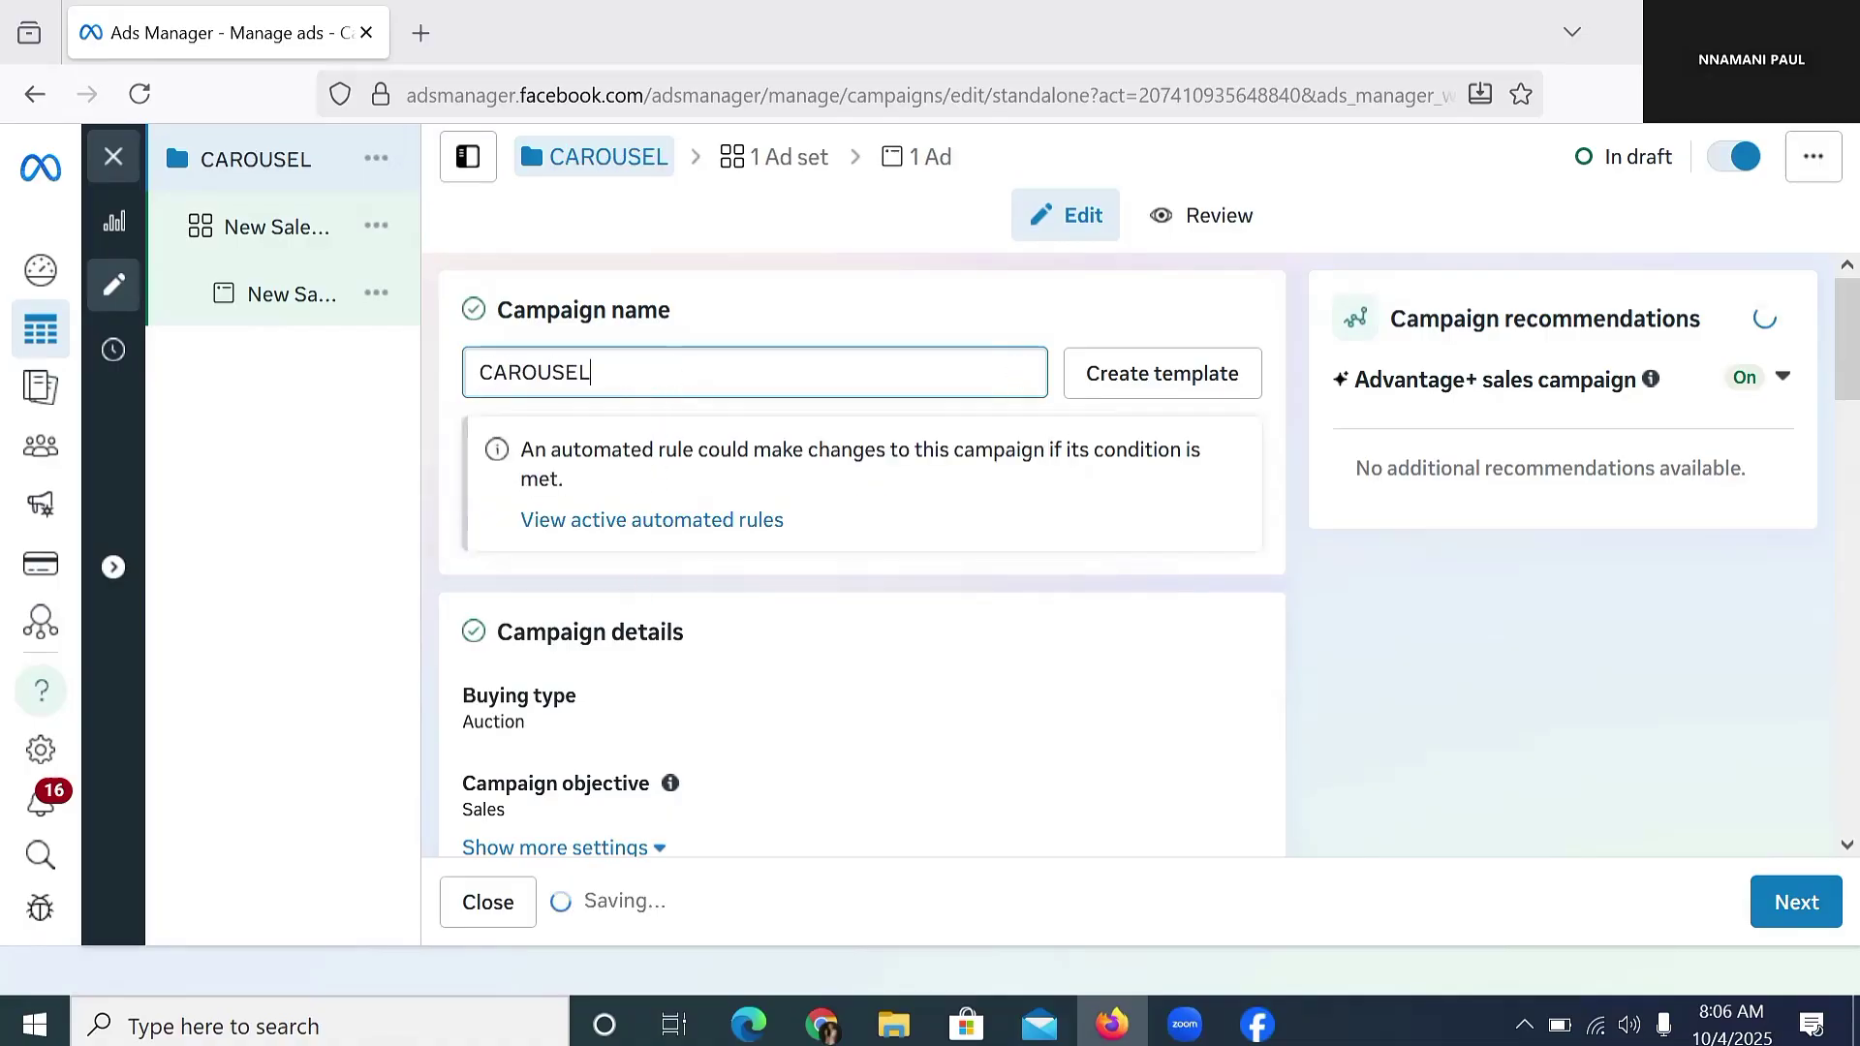
text( AD)
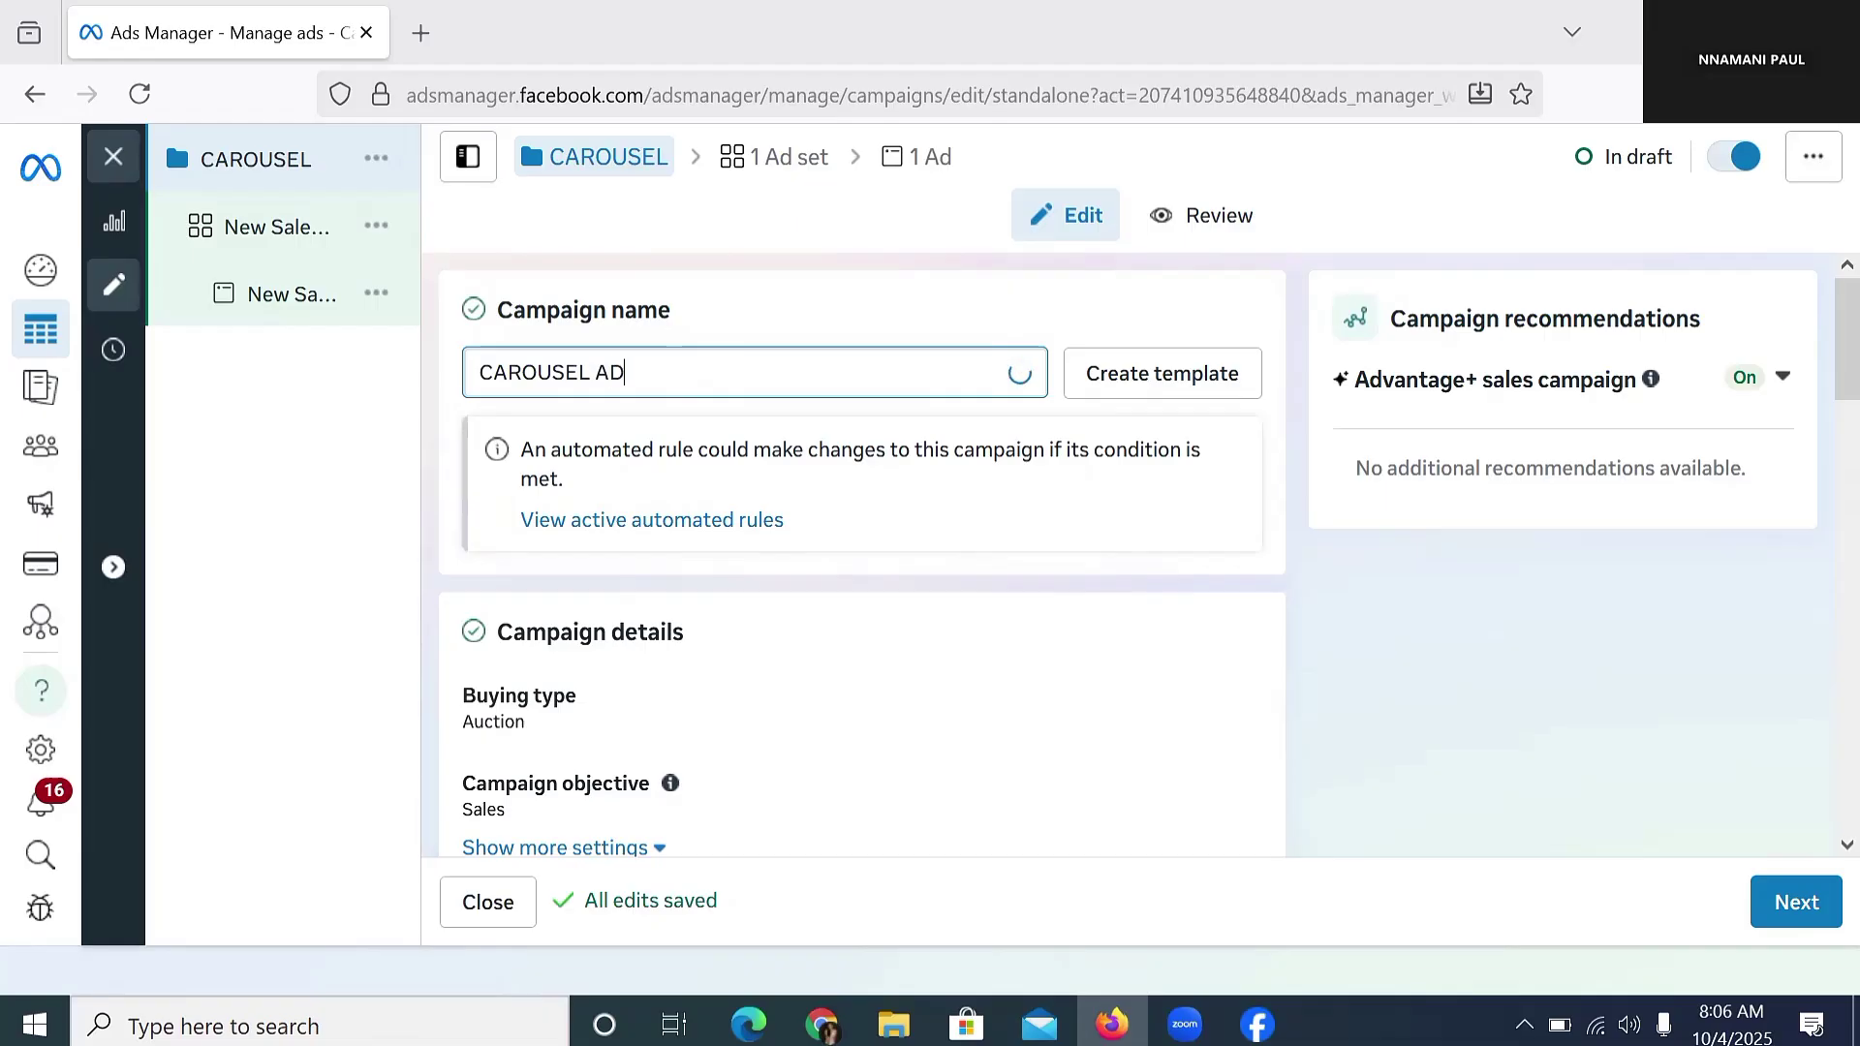
Step: Change the campaign's budget strategy to Ad set budget and continue to the ad set settings
scroll(817, 607, down, 4)
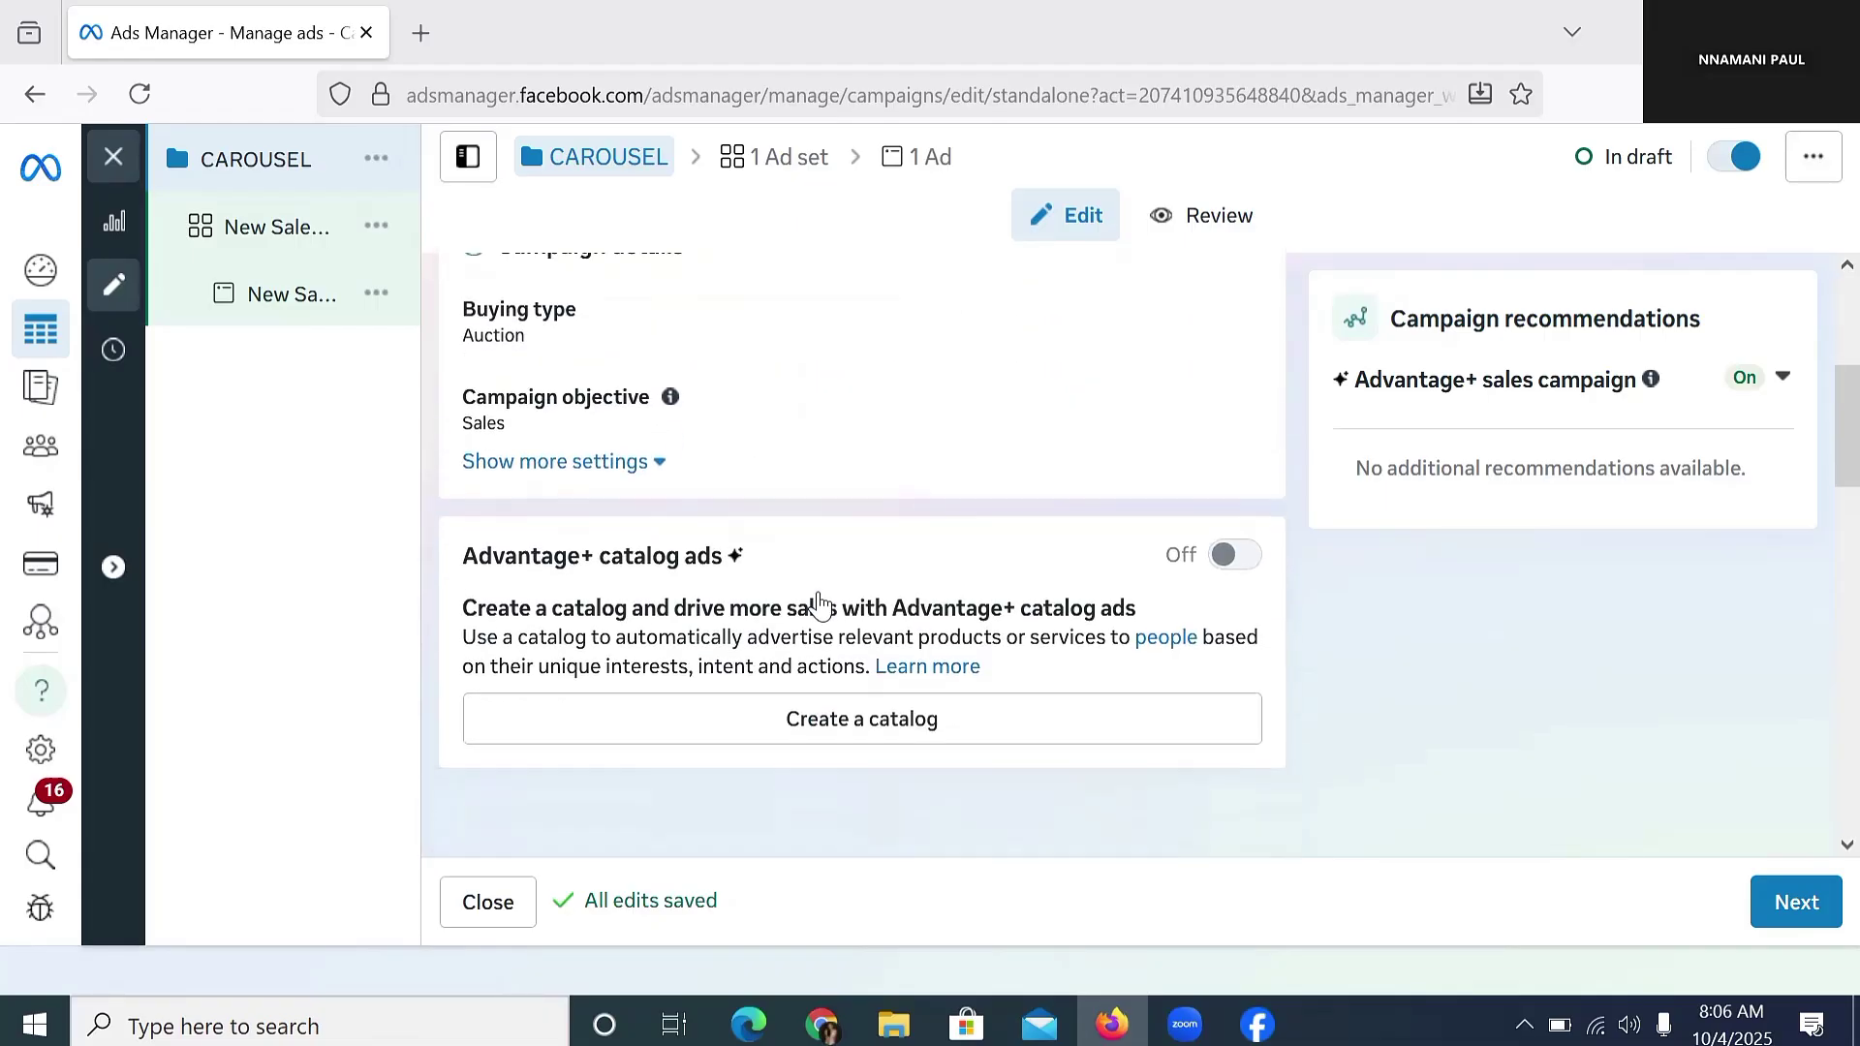
scroll(817, 607, down, 5)
scroll(818, 581, up, 5)
scroll(830, 361, up, 4)
scroll(853, 461, down, 8)
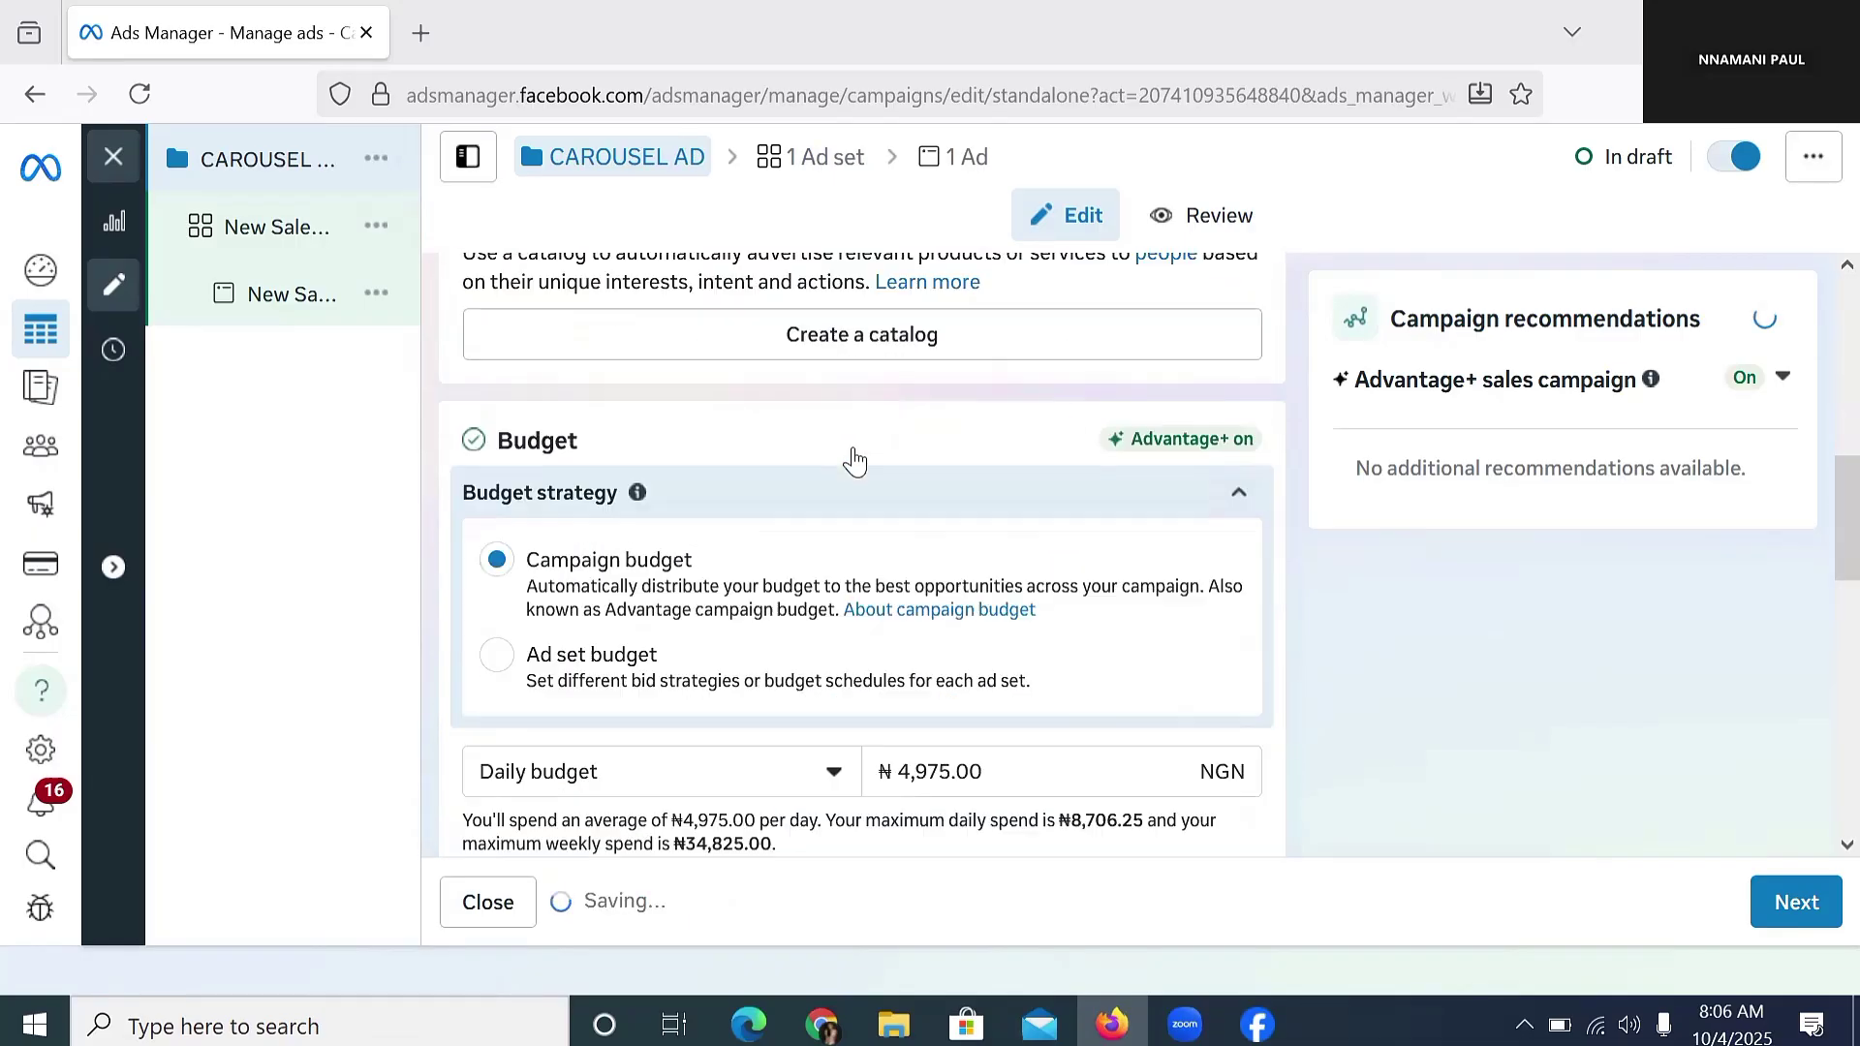
scroll(853, 461, down, 1)
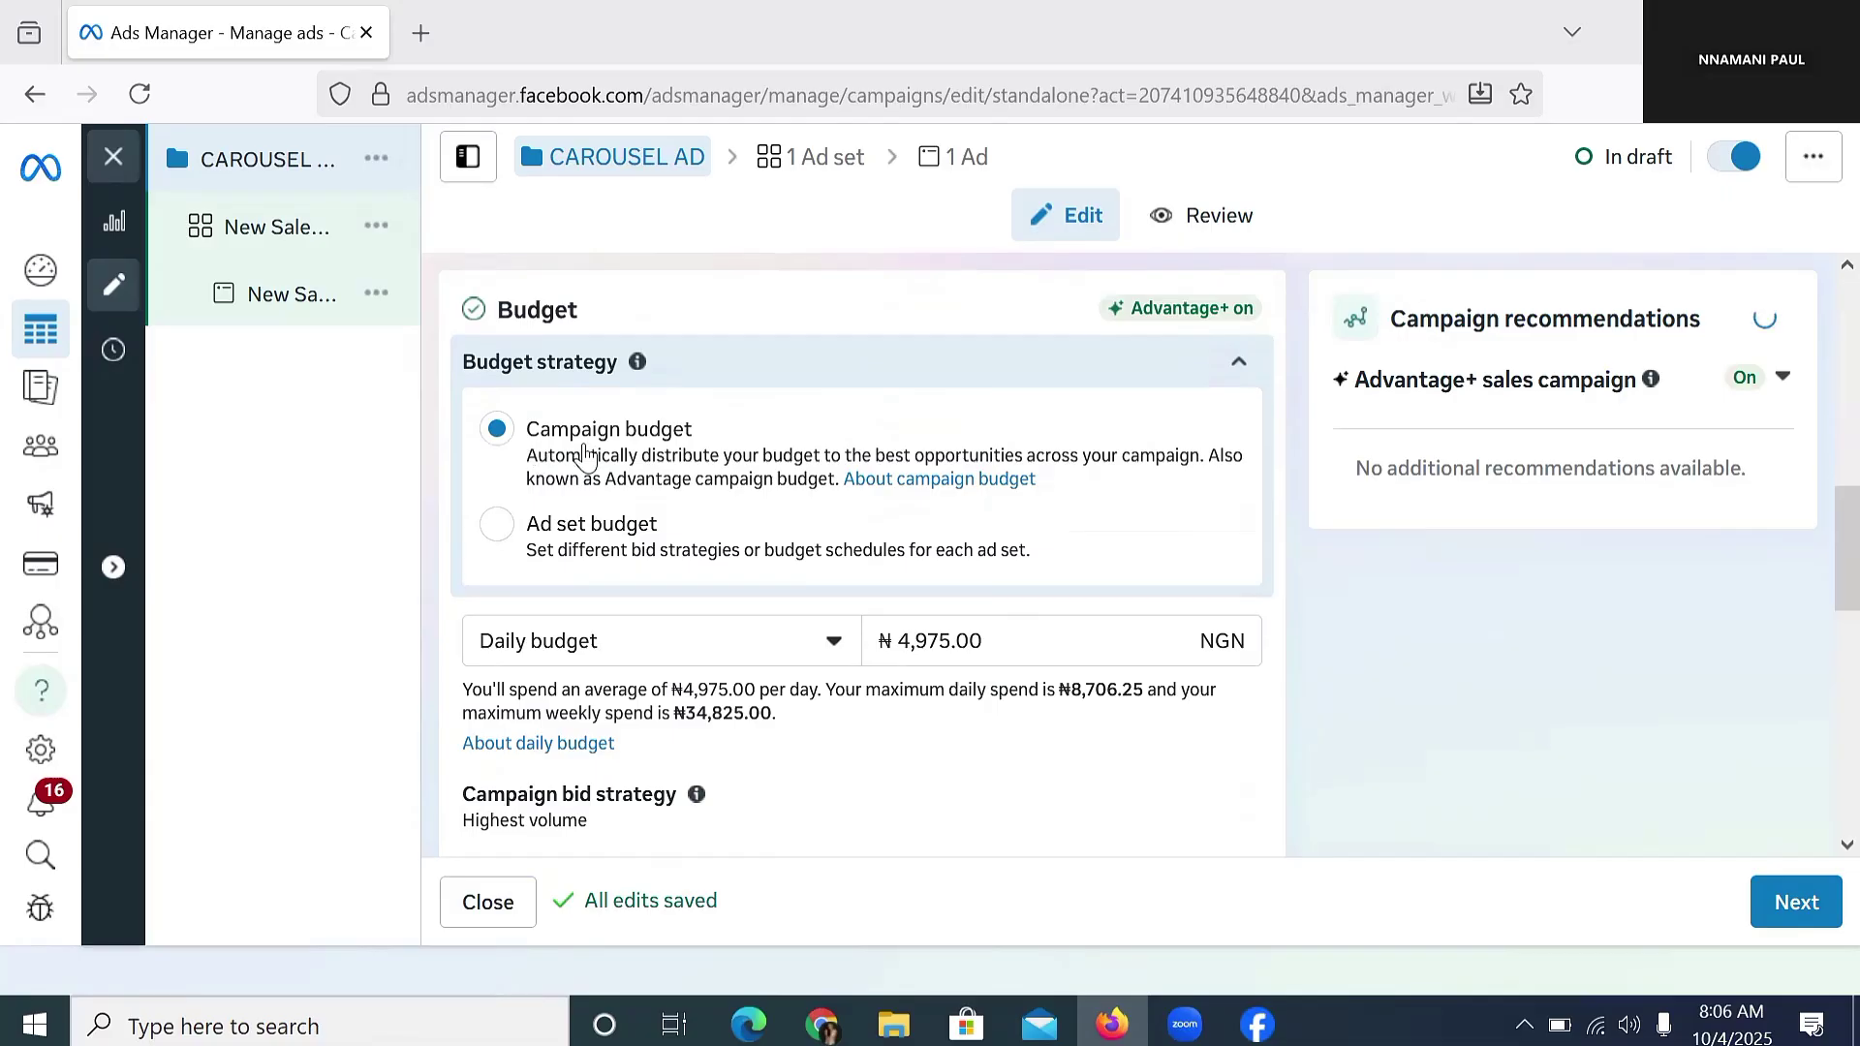
click(498, 529)
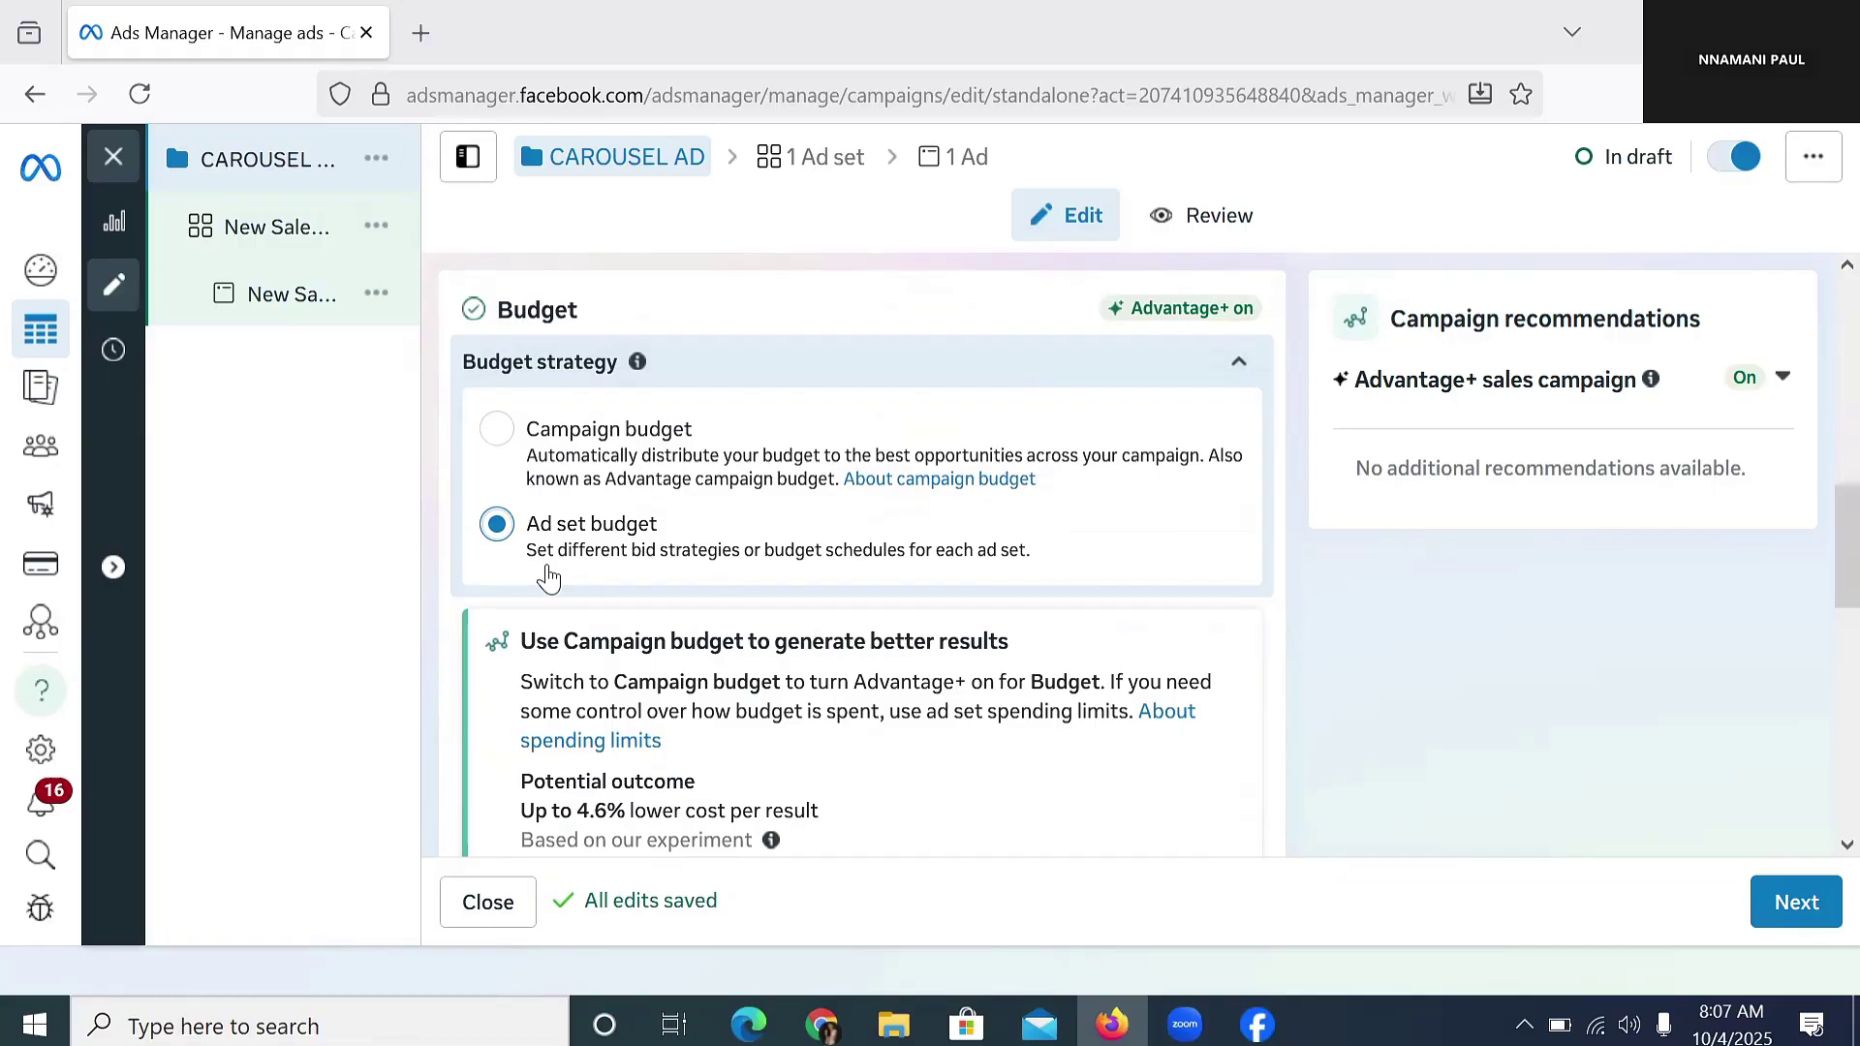
scroll(637, 573, down, 5)
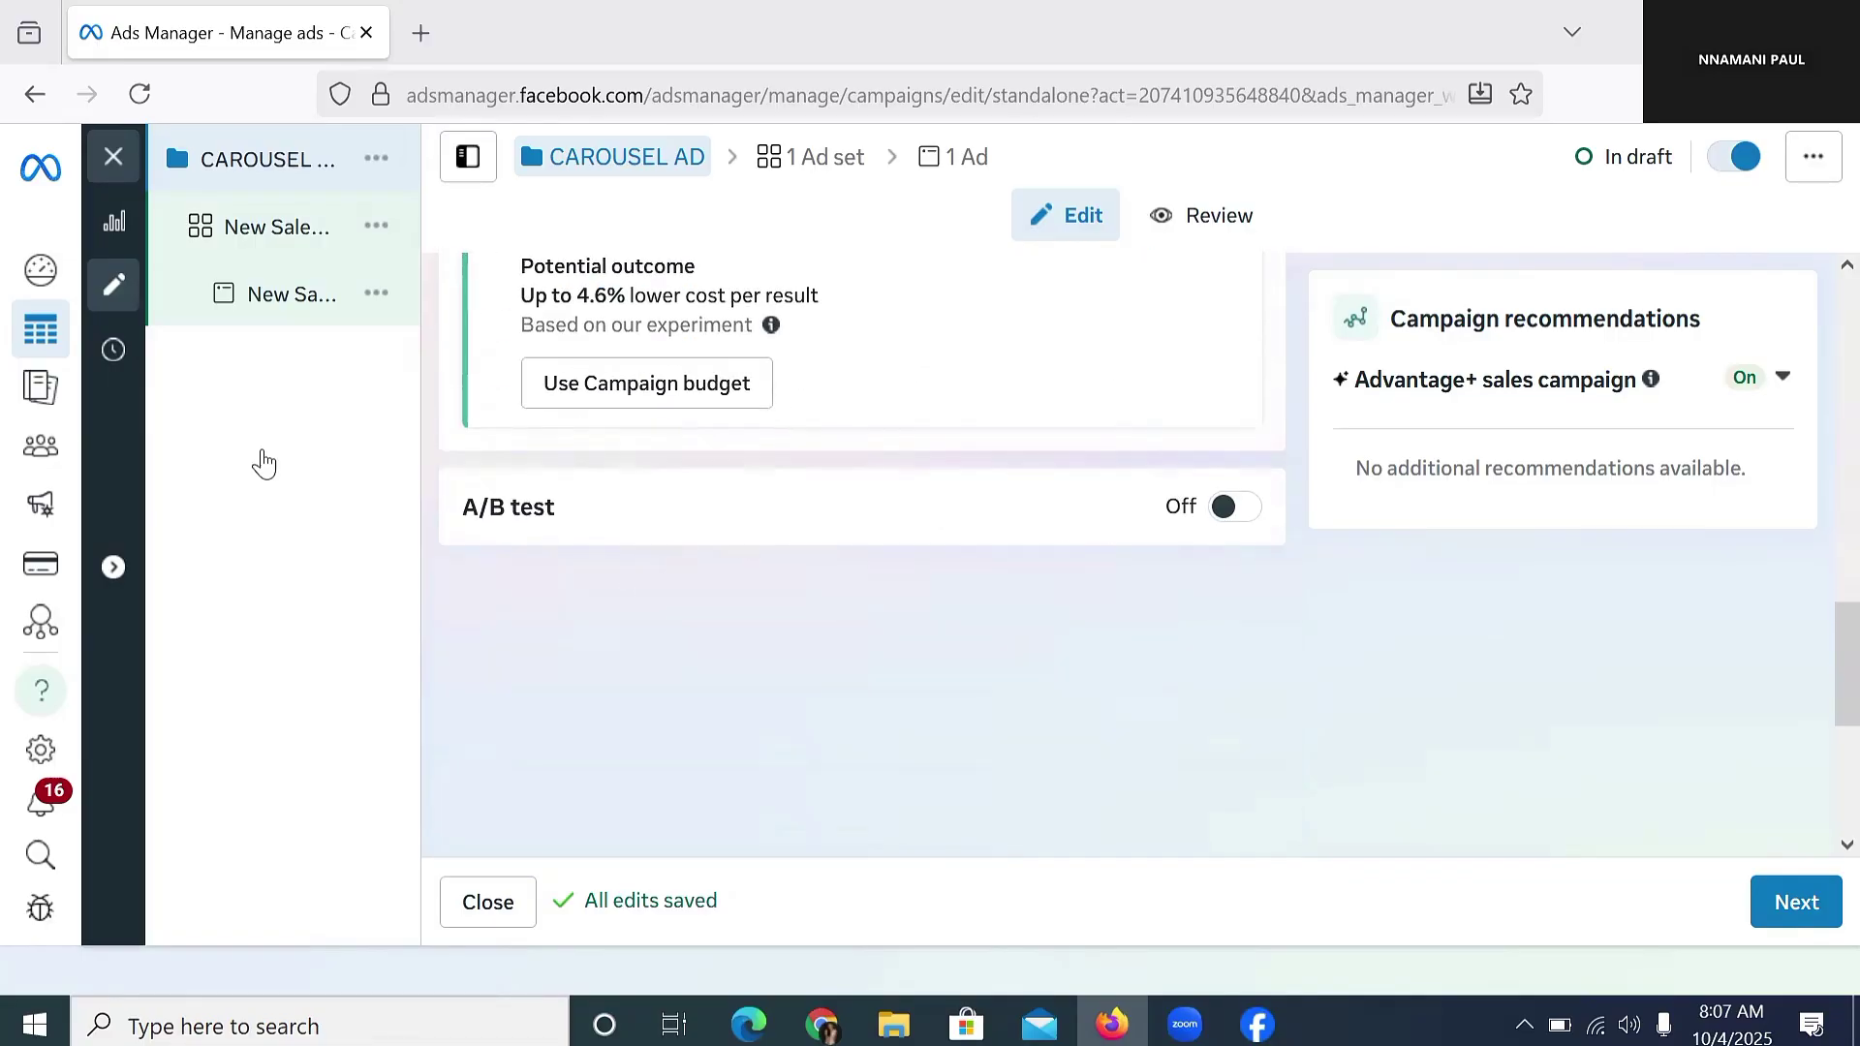
scroll(1417, 516, down, 5)
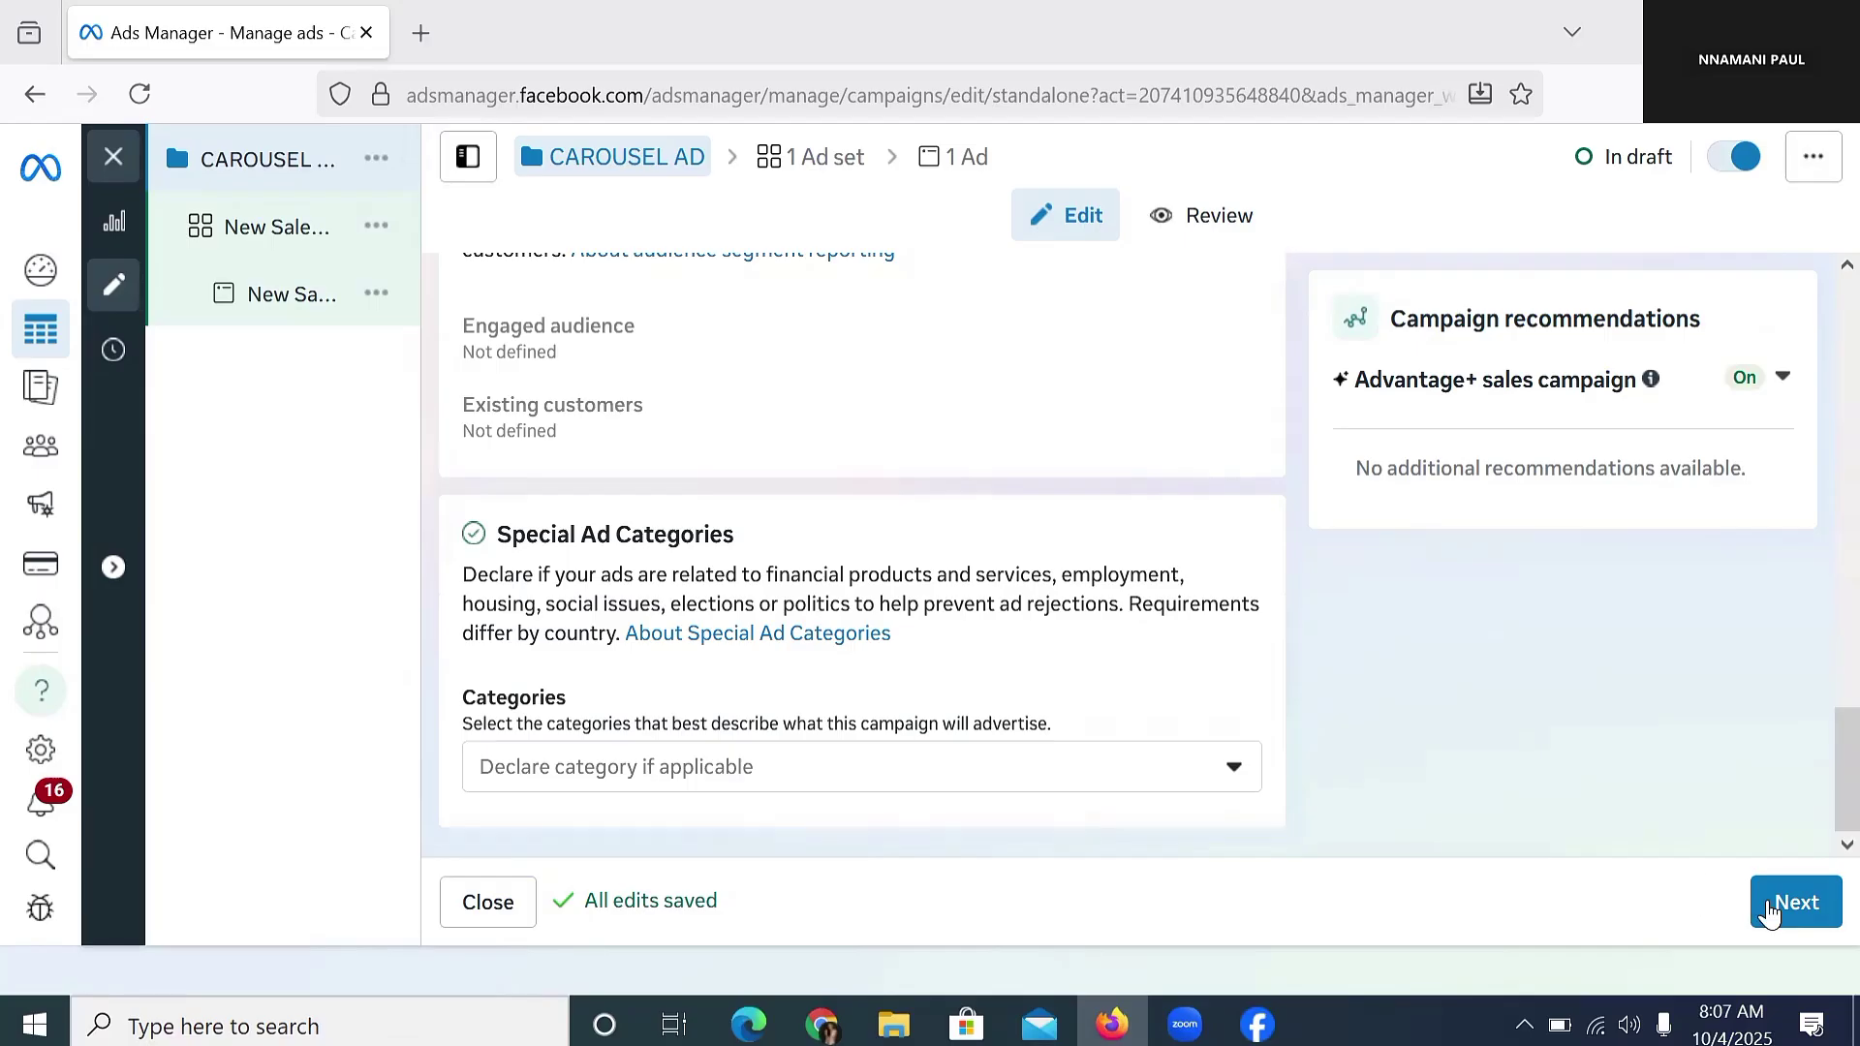
click(1801, 915)
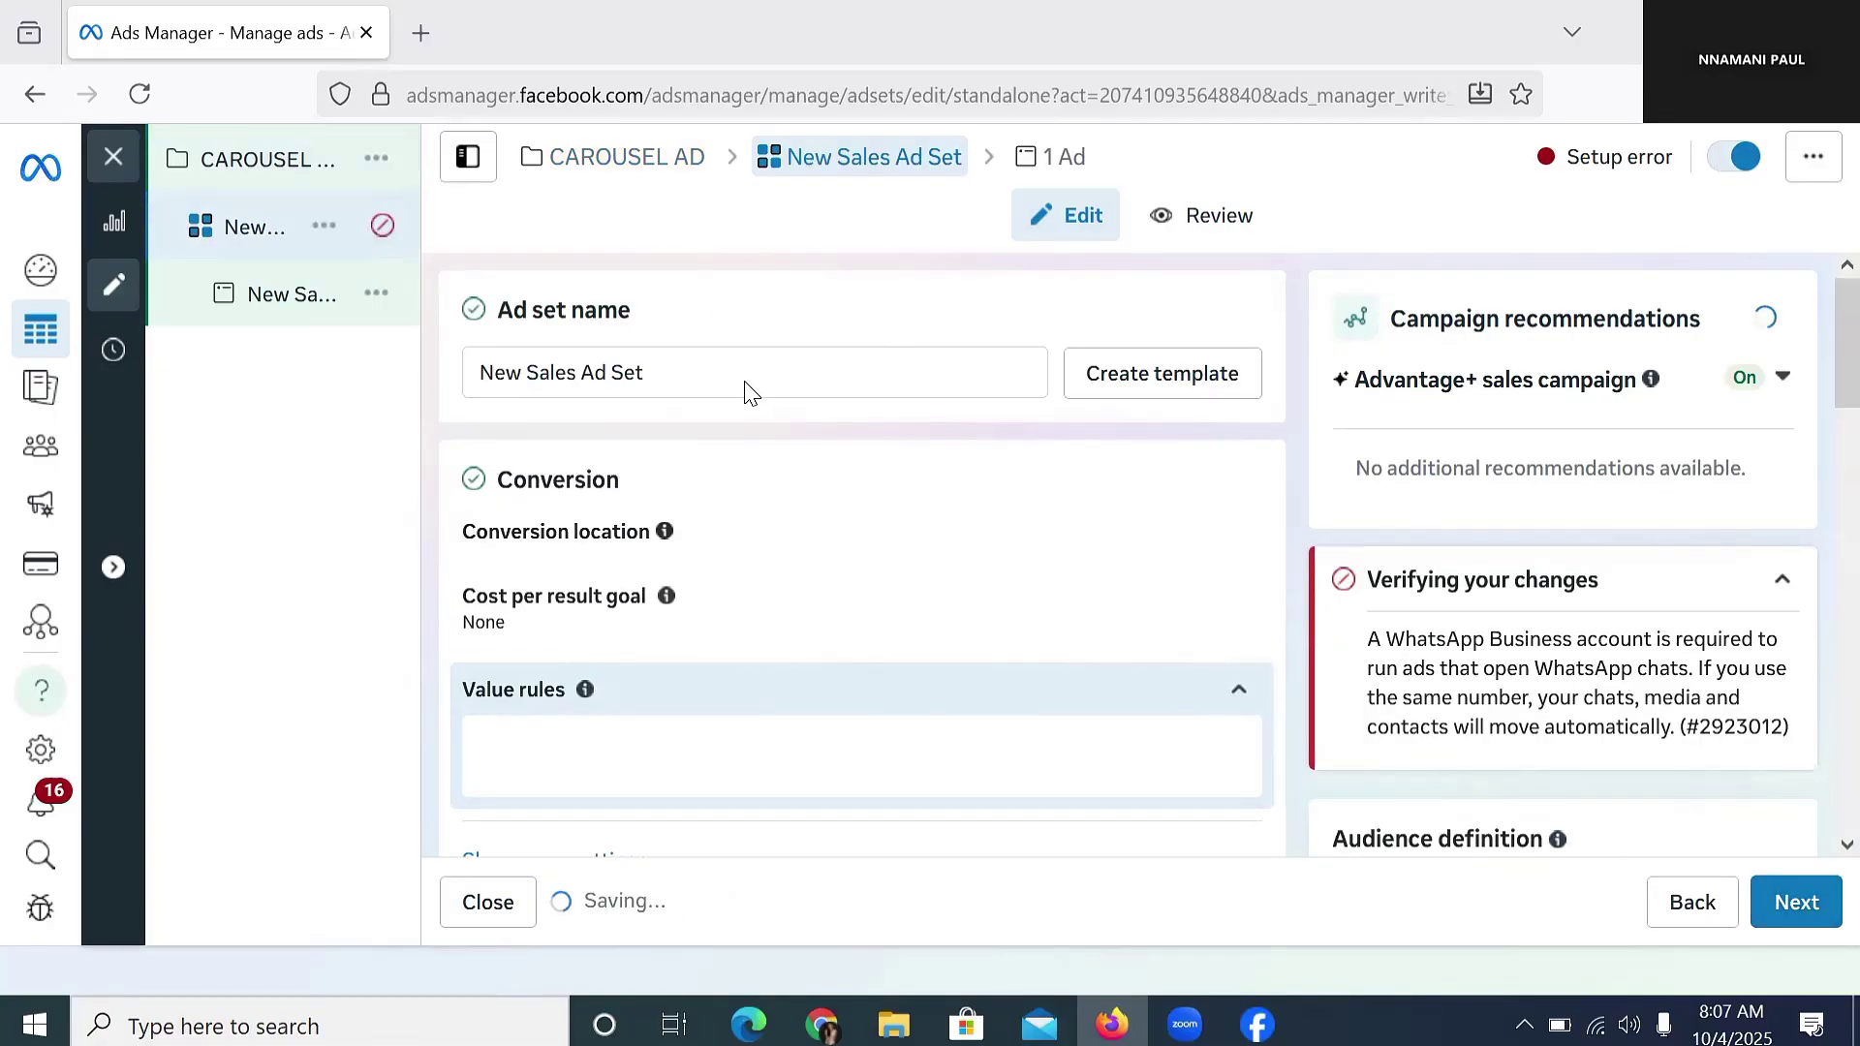
Step: Rename the ad set as CAROUSEL
triple_click(745, 372)
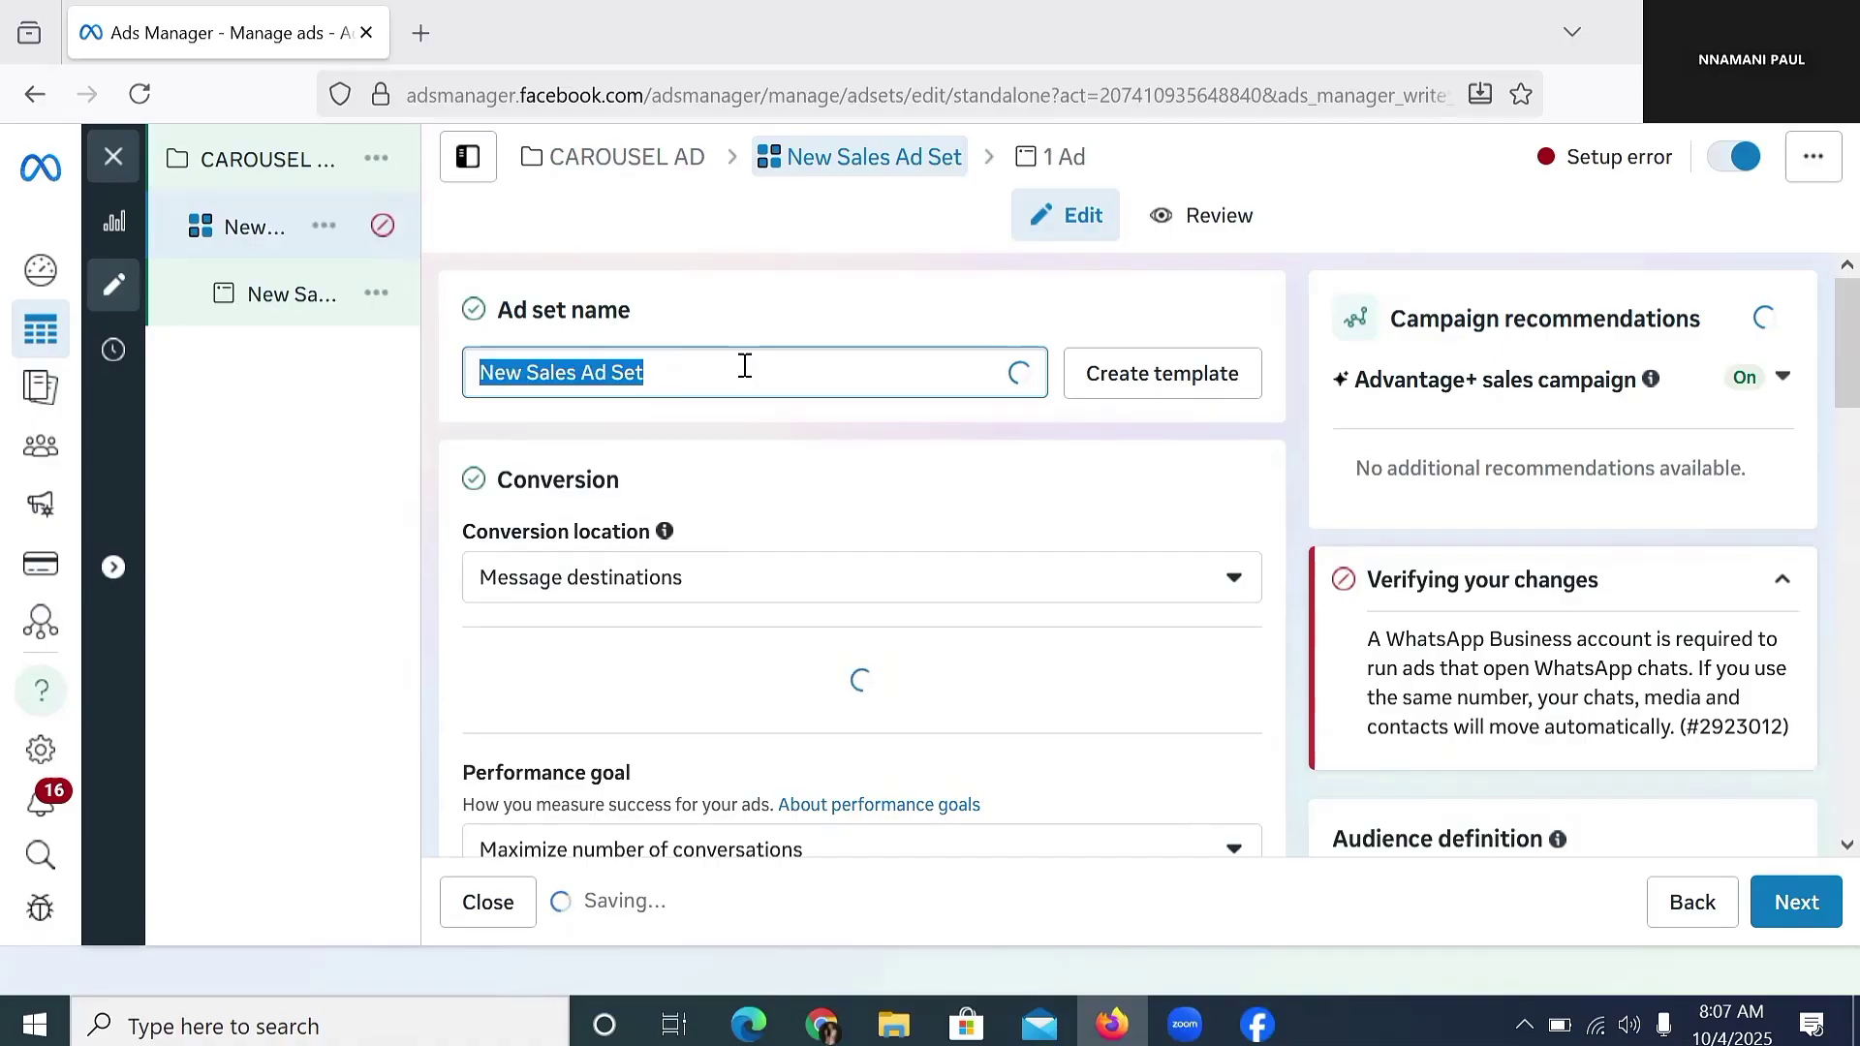
text(CARI)
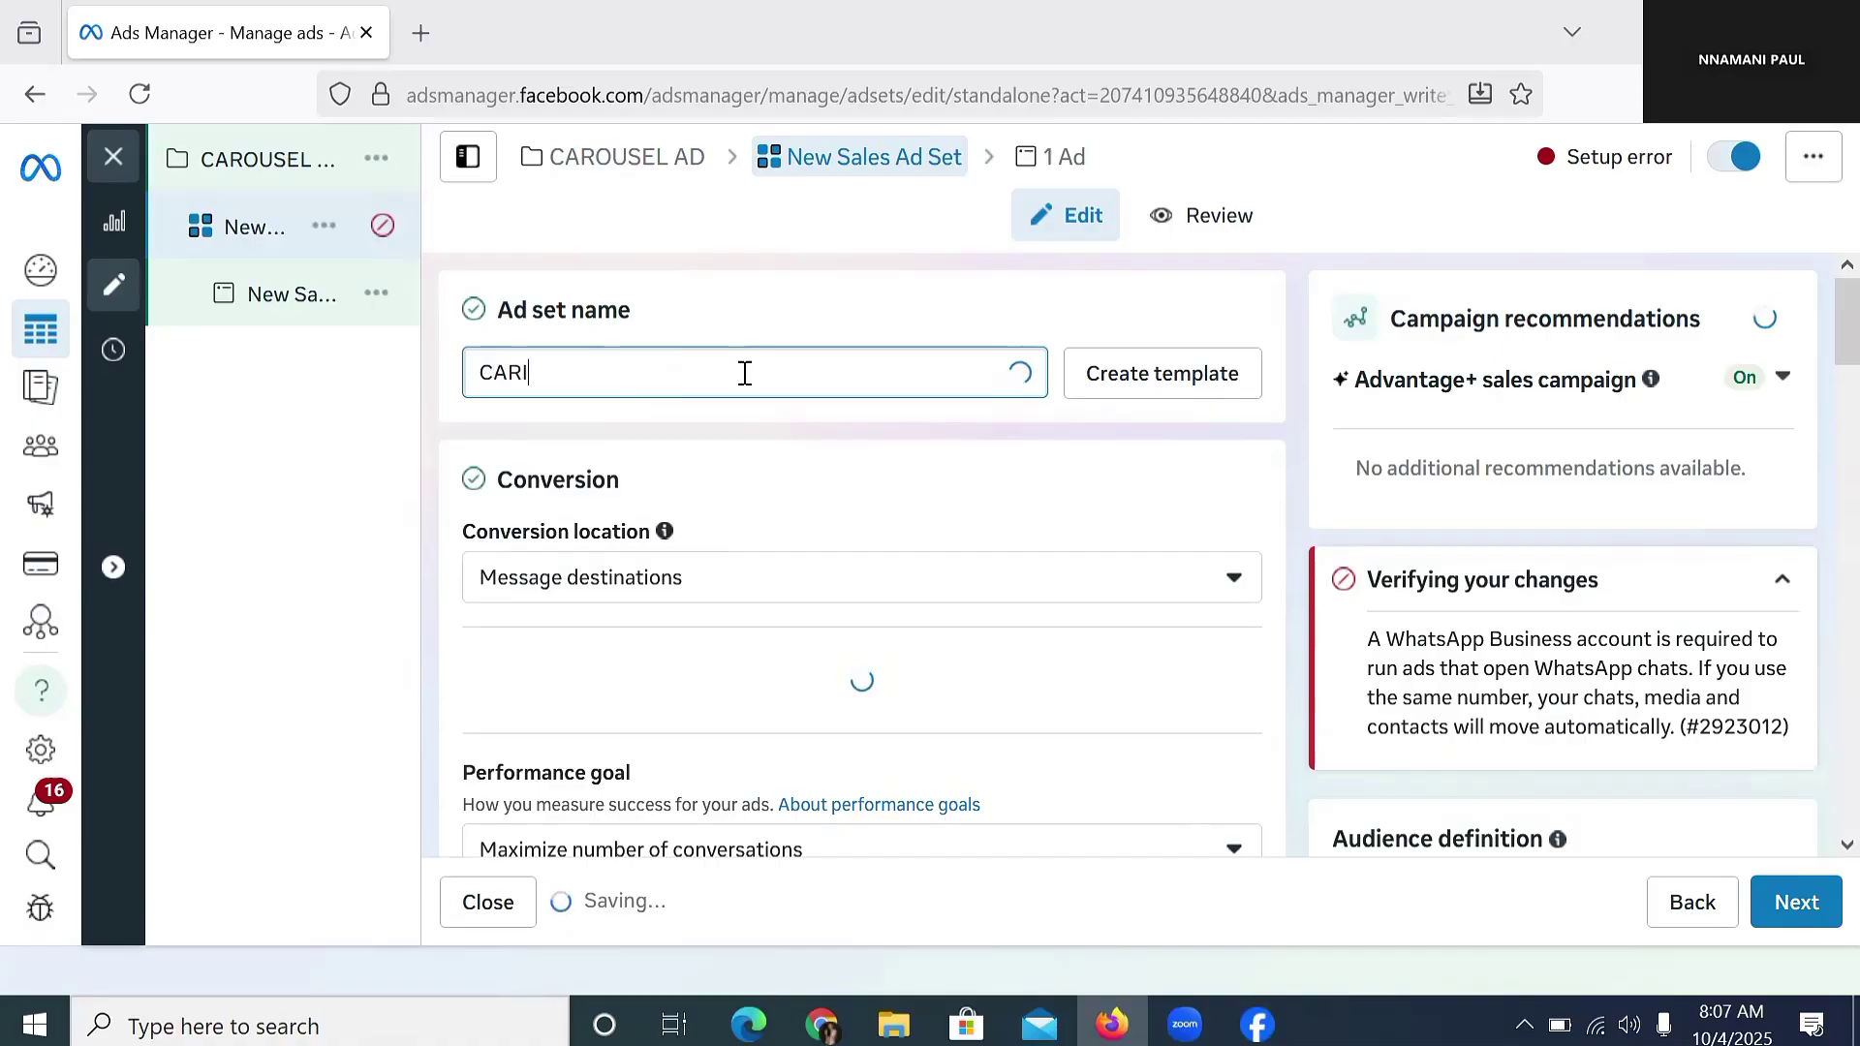
key(BackSpace)
text(OUSEL)
Step: Set the ad set's conversion location to the single destination Website
scroll(685, 472, down, 1)
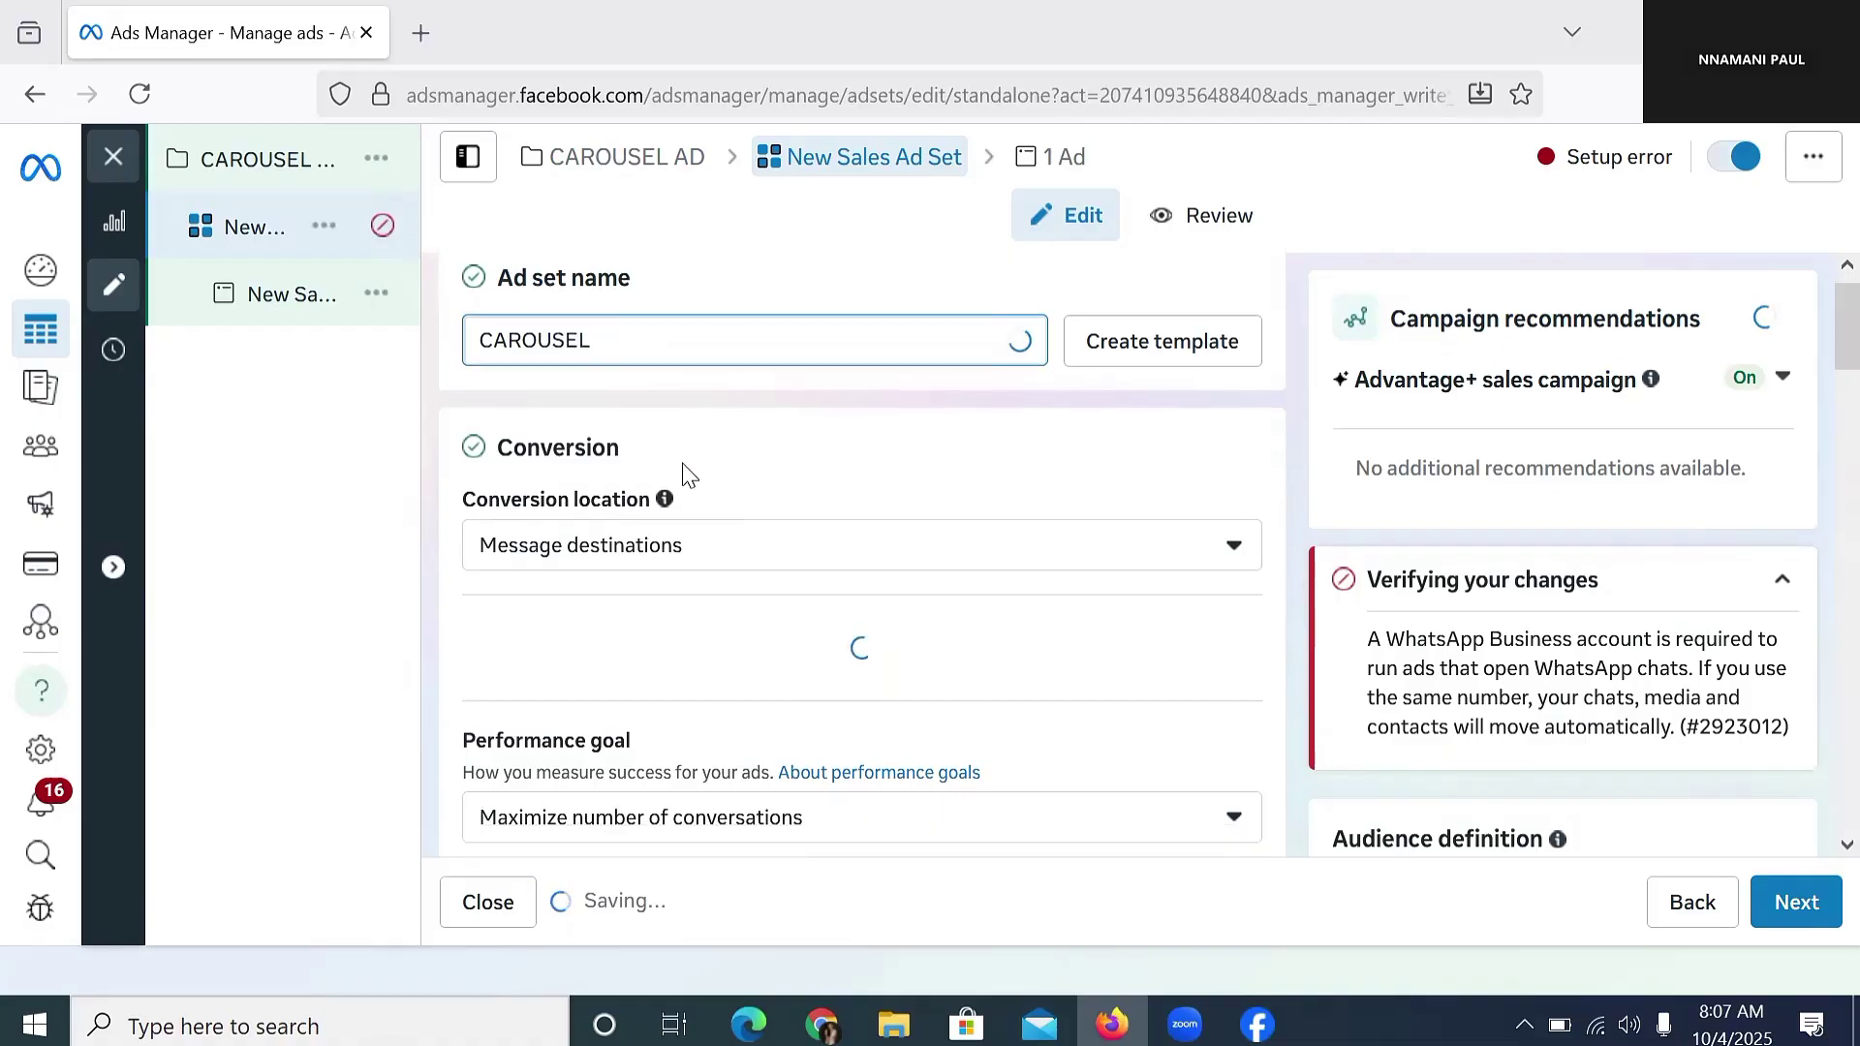
scroll(693, 456, down, 5)
scroll(697, 447, up, 5)
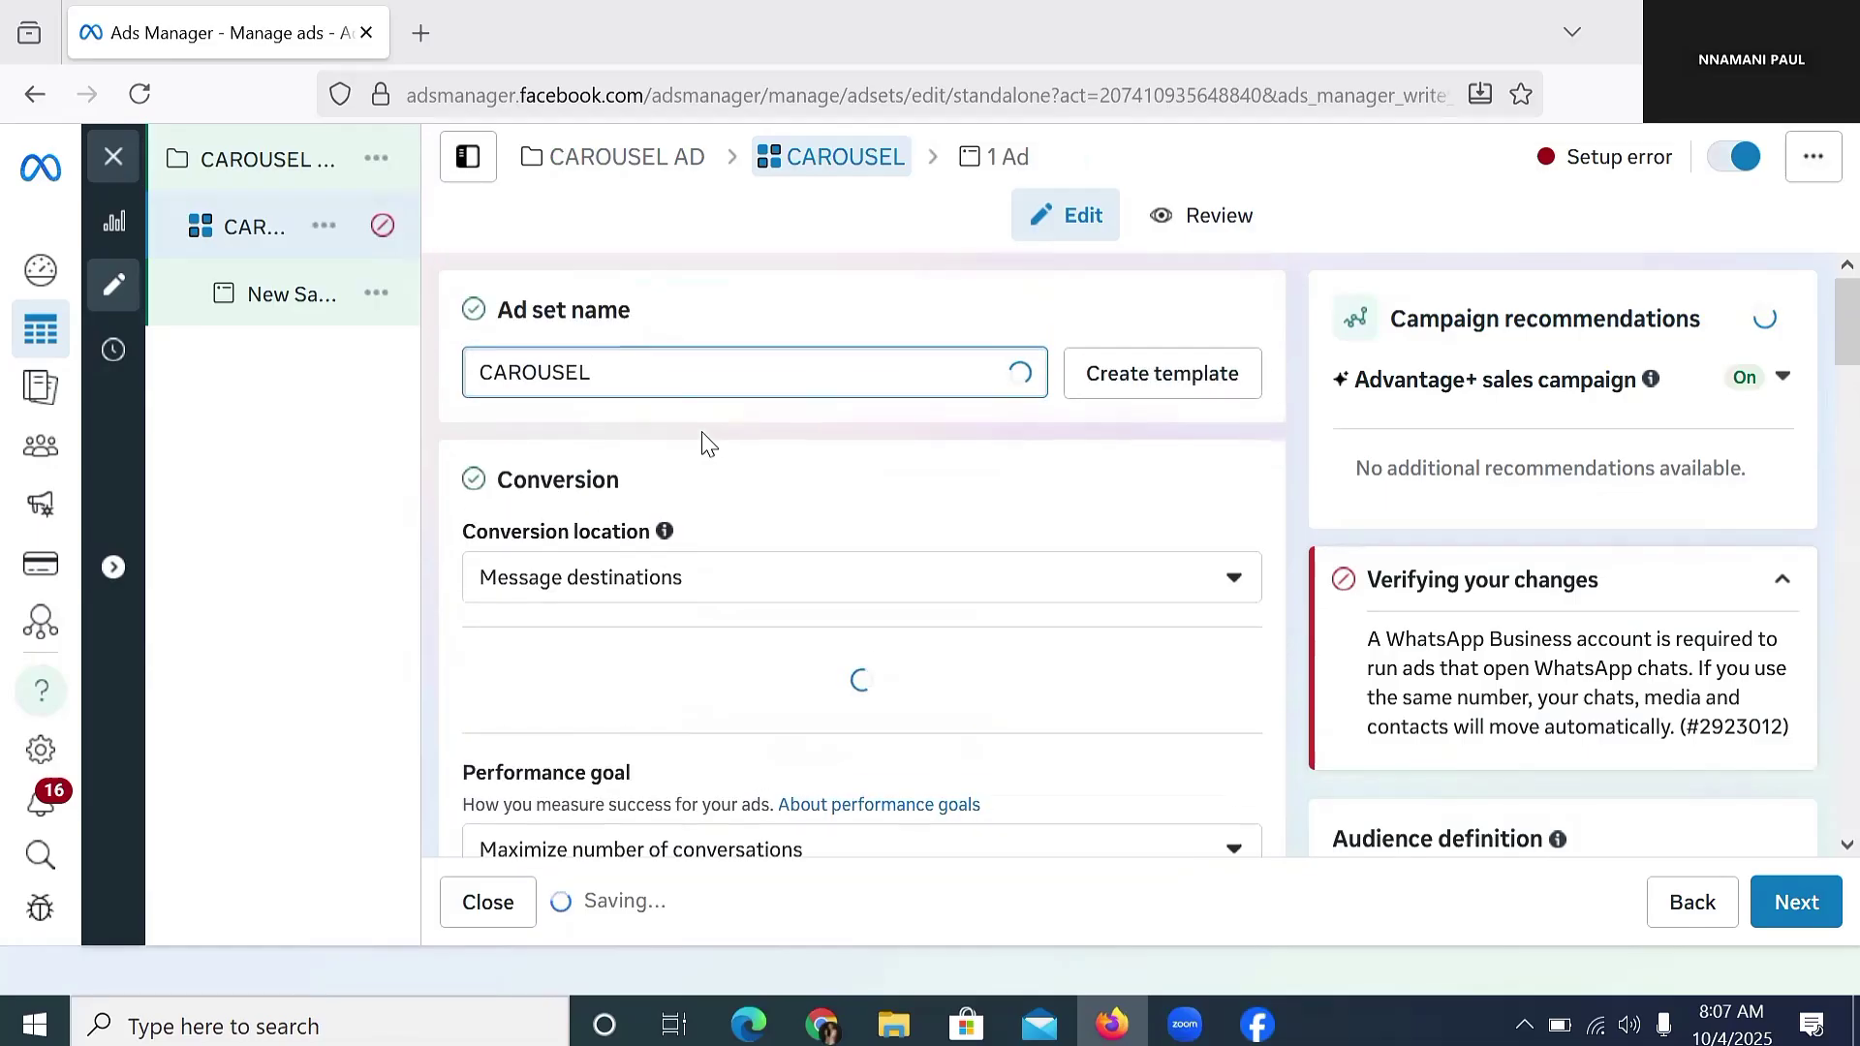
click(591, 592)
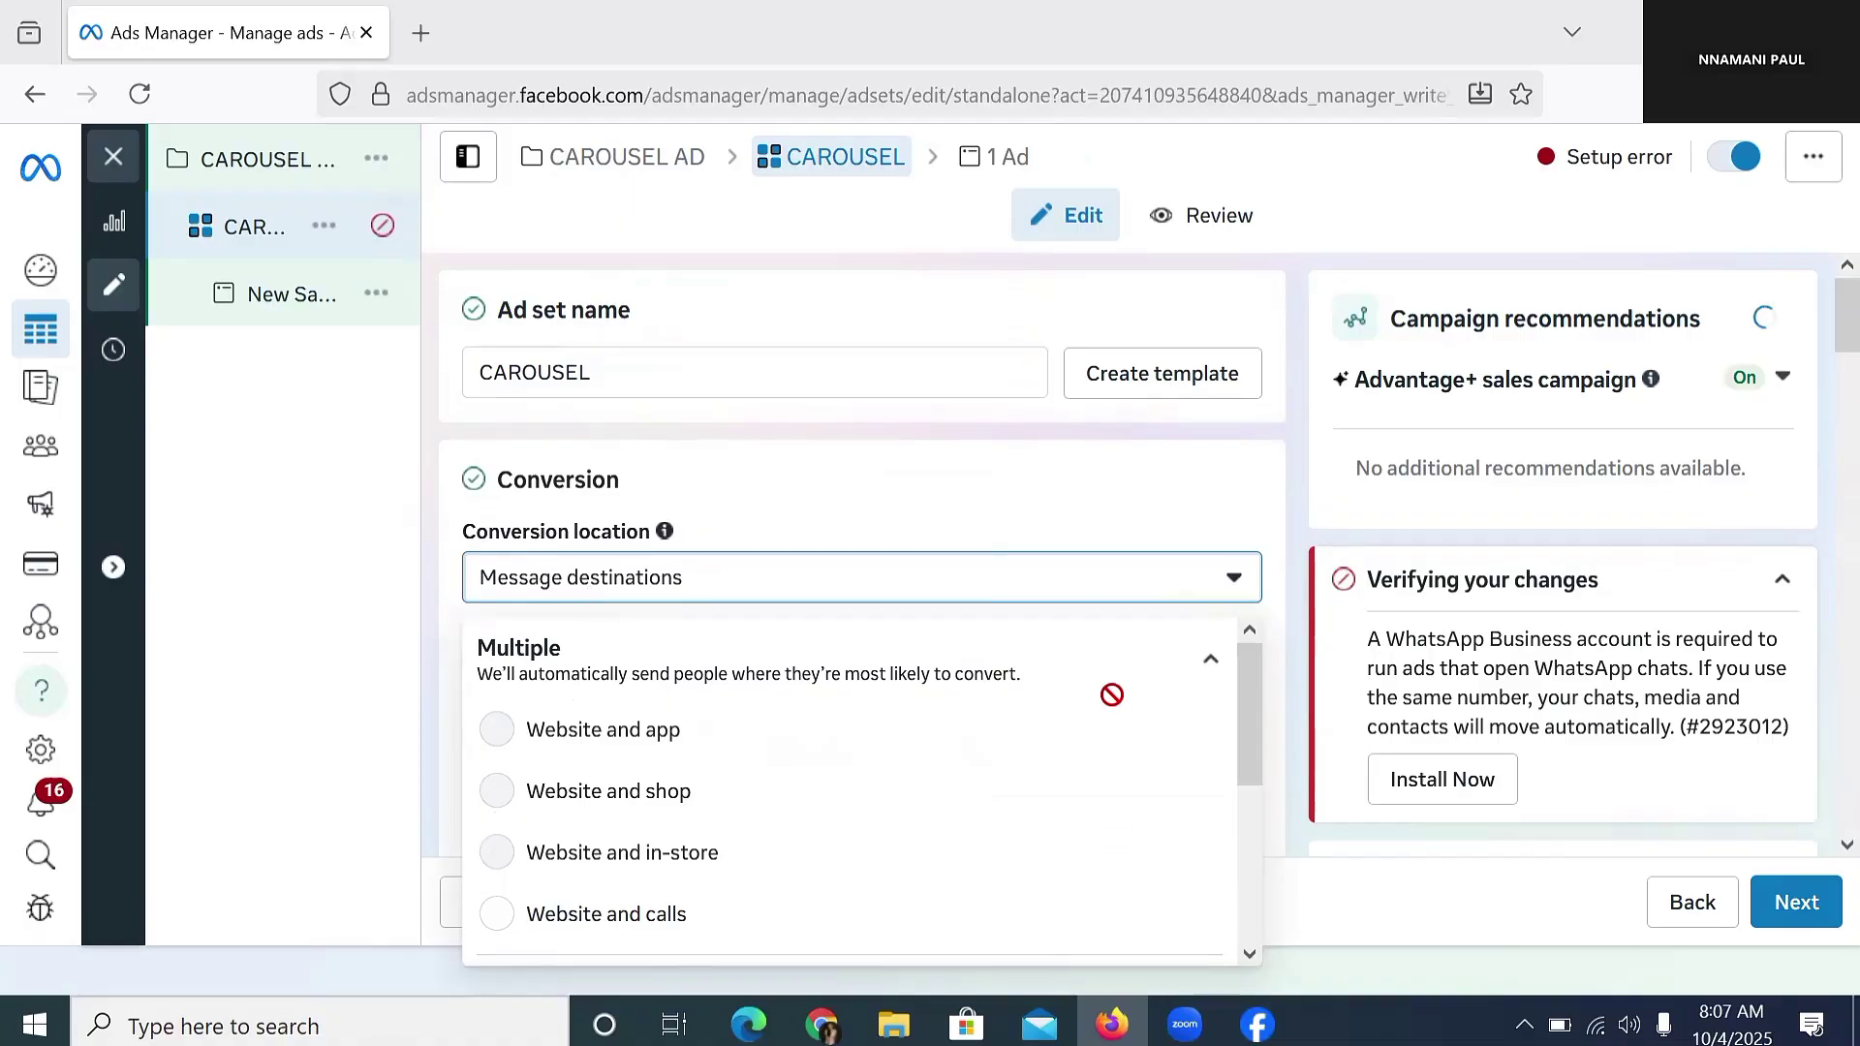
scroll(1042, 527, down, 3)
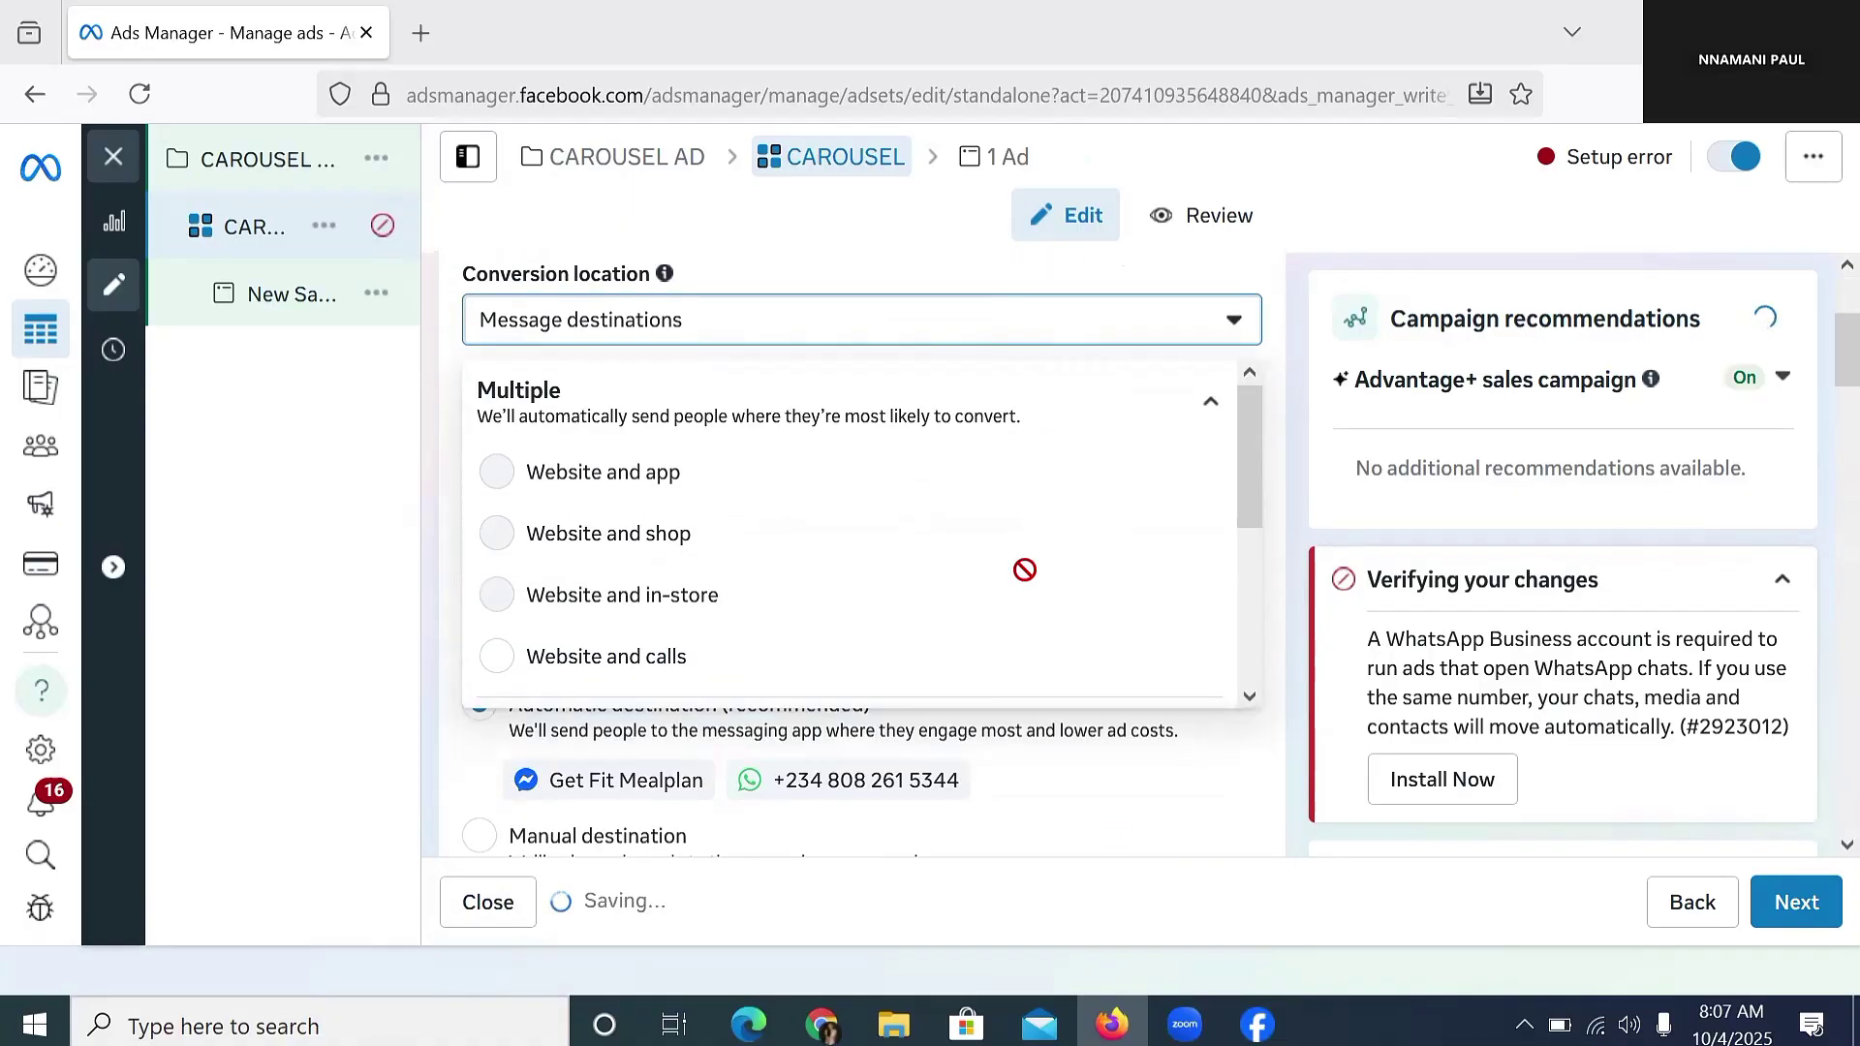
scroll(1028, 581, down, 3)
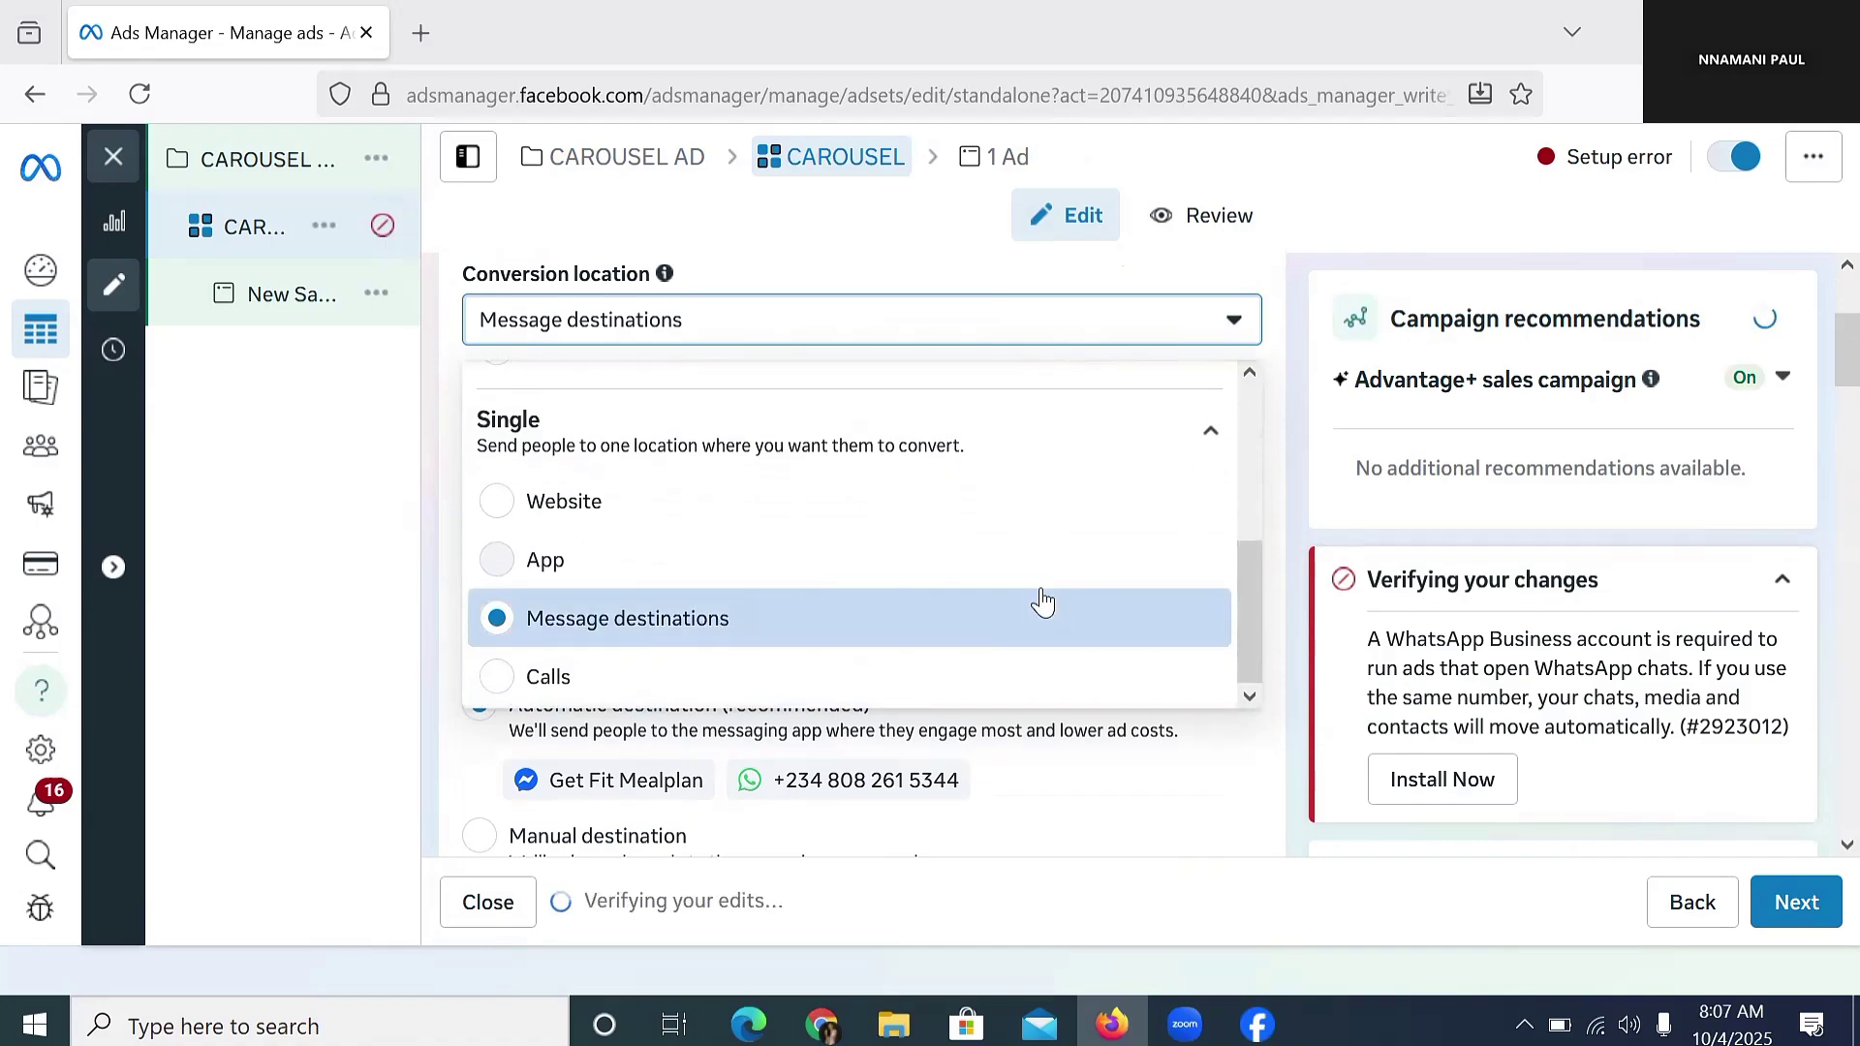
click(631, 500)
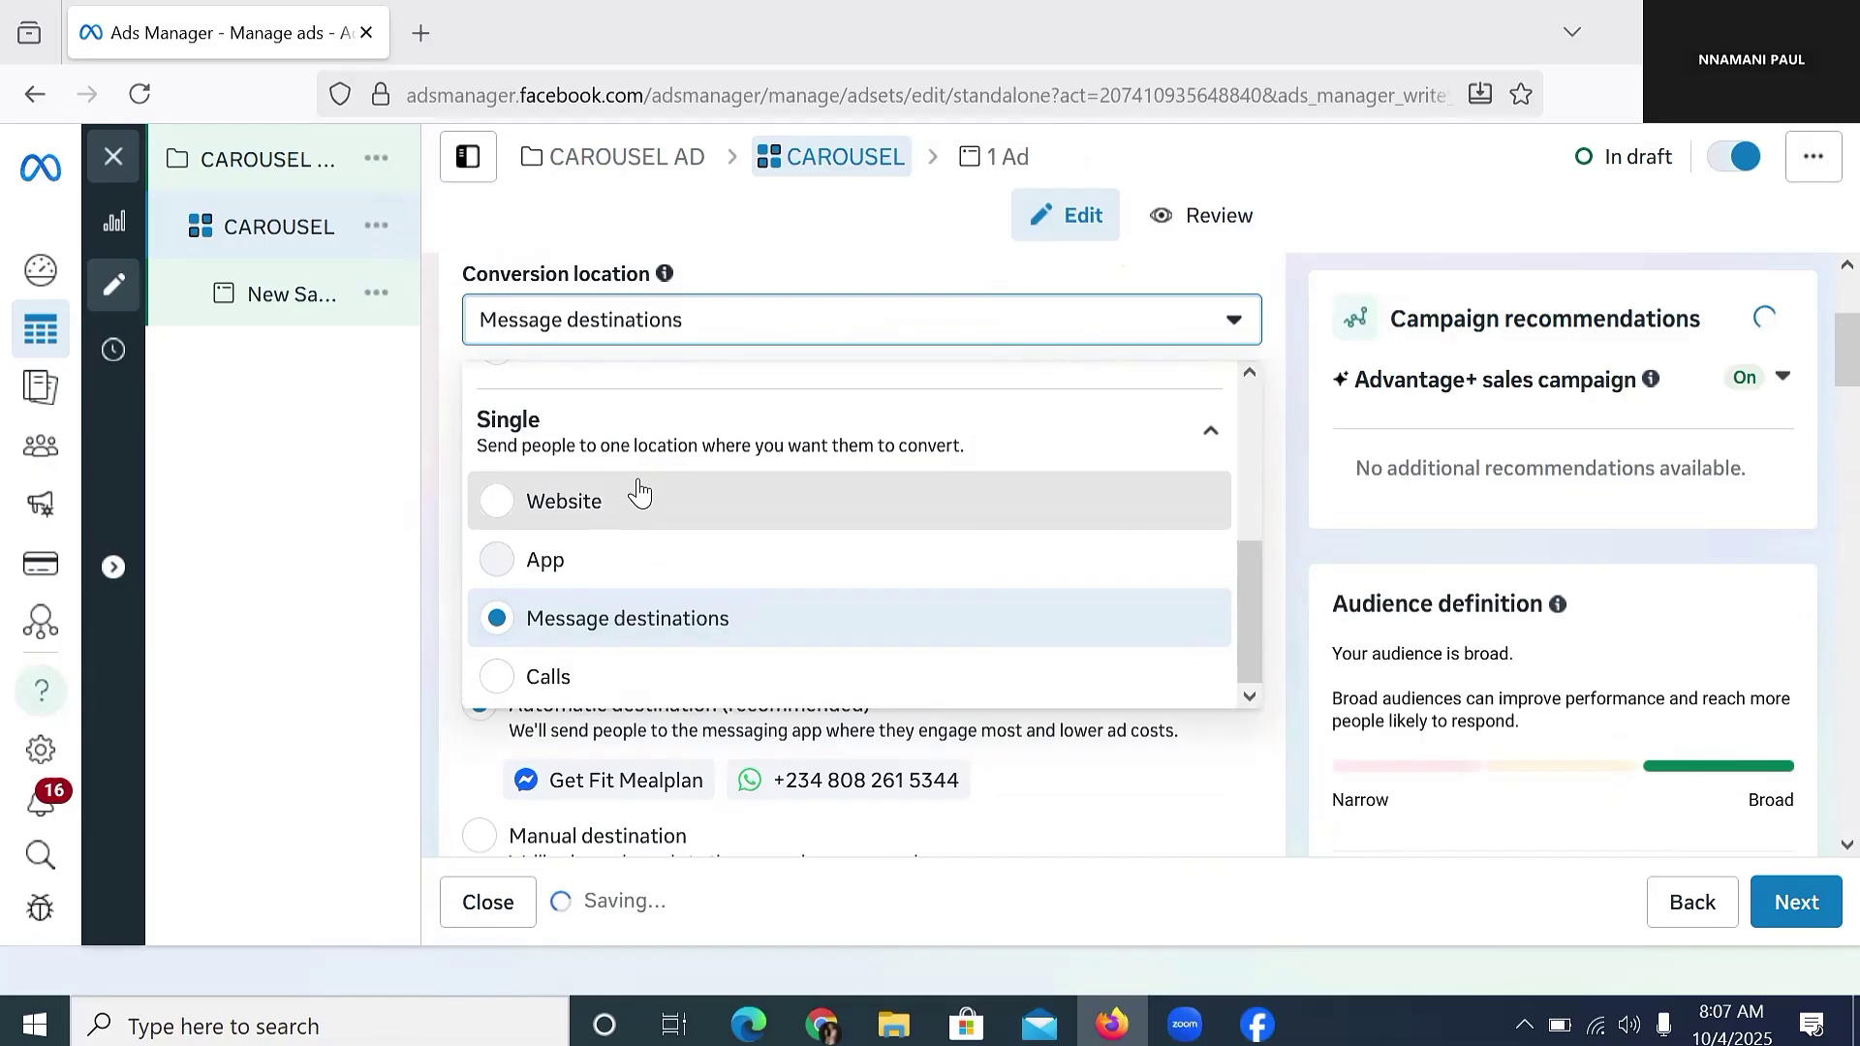
click(639, 496)
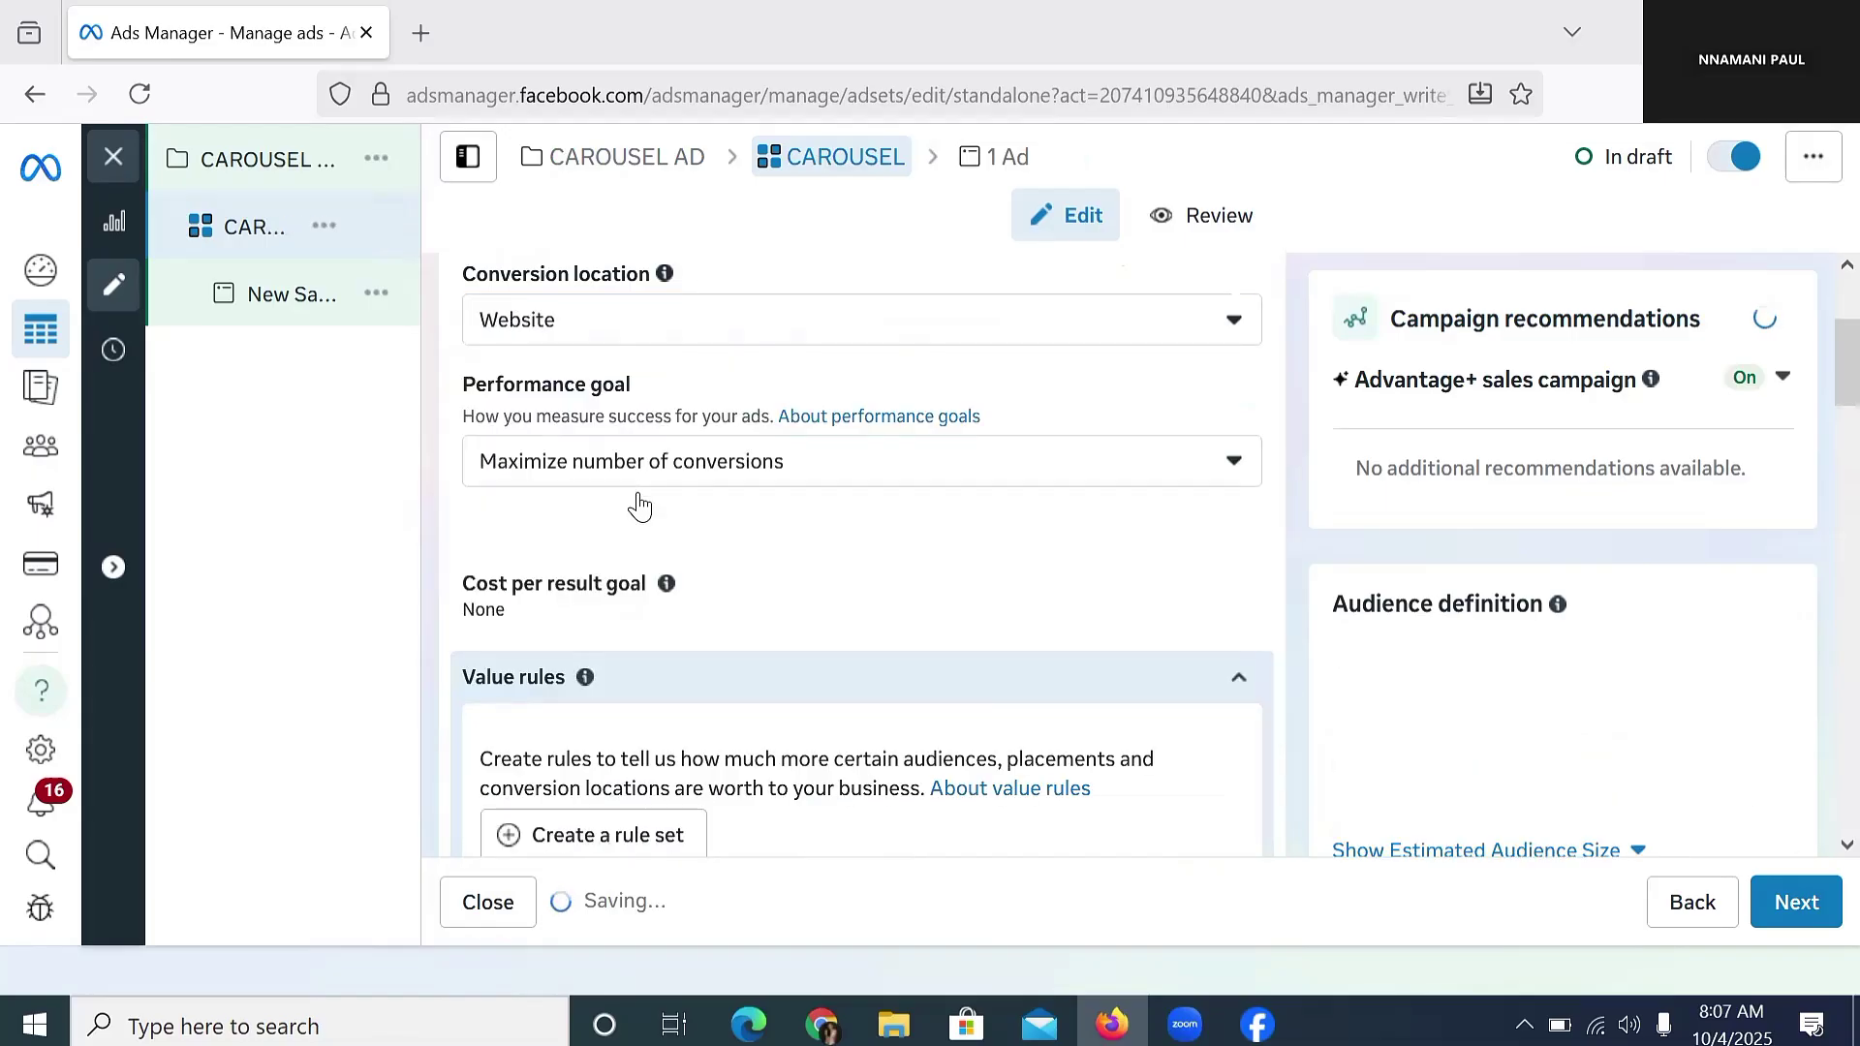
Step: Choose Maximize number of conversions as the performance goal and View content as the conversion event
click(697, 463)
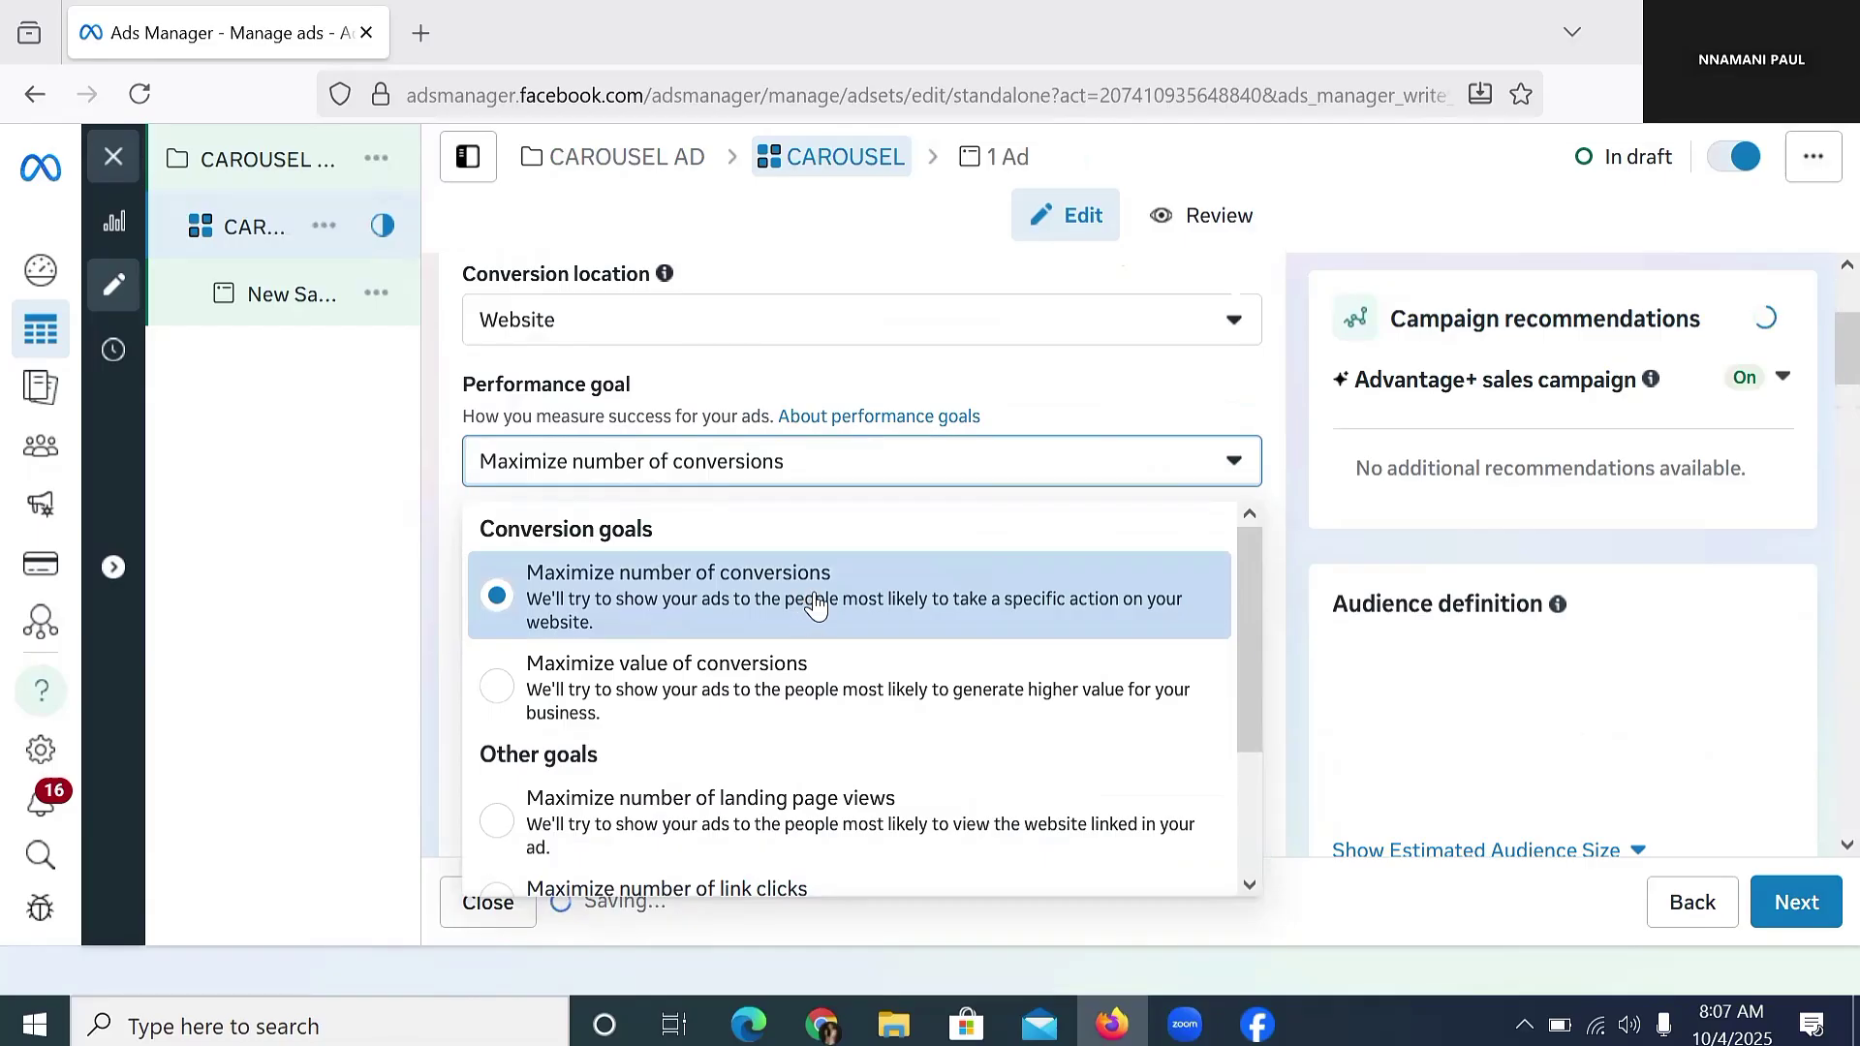
click(889, 601)
scroll(864, 472, down, 3)
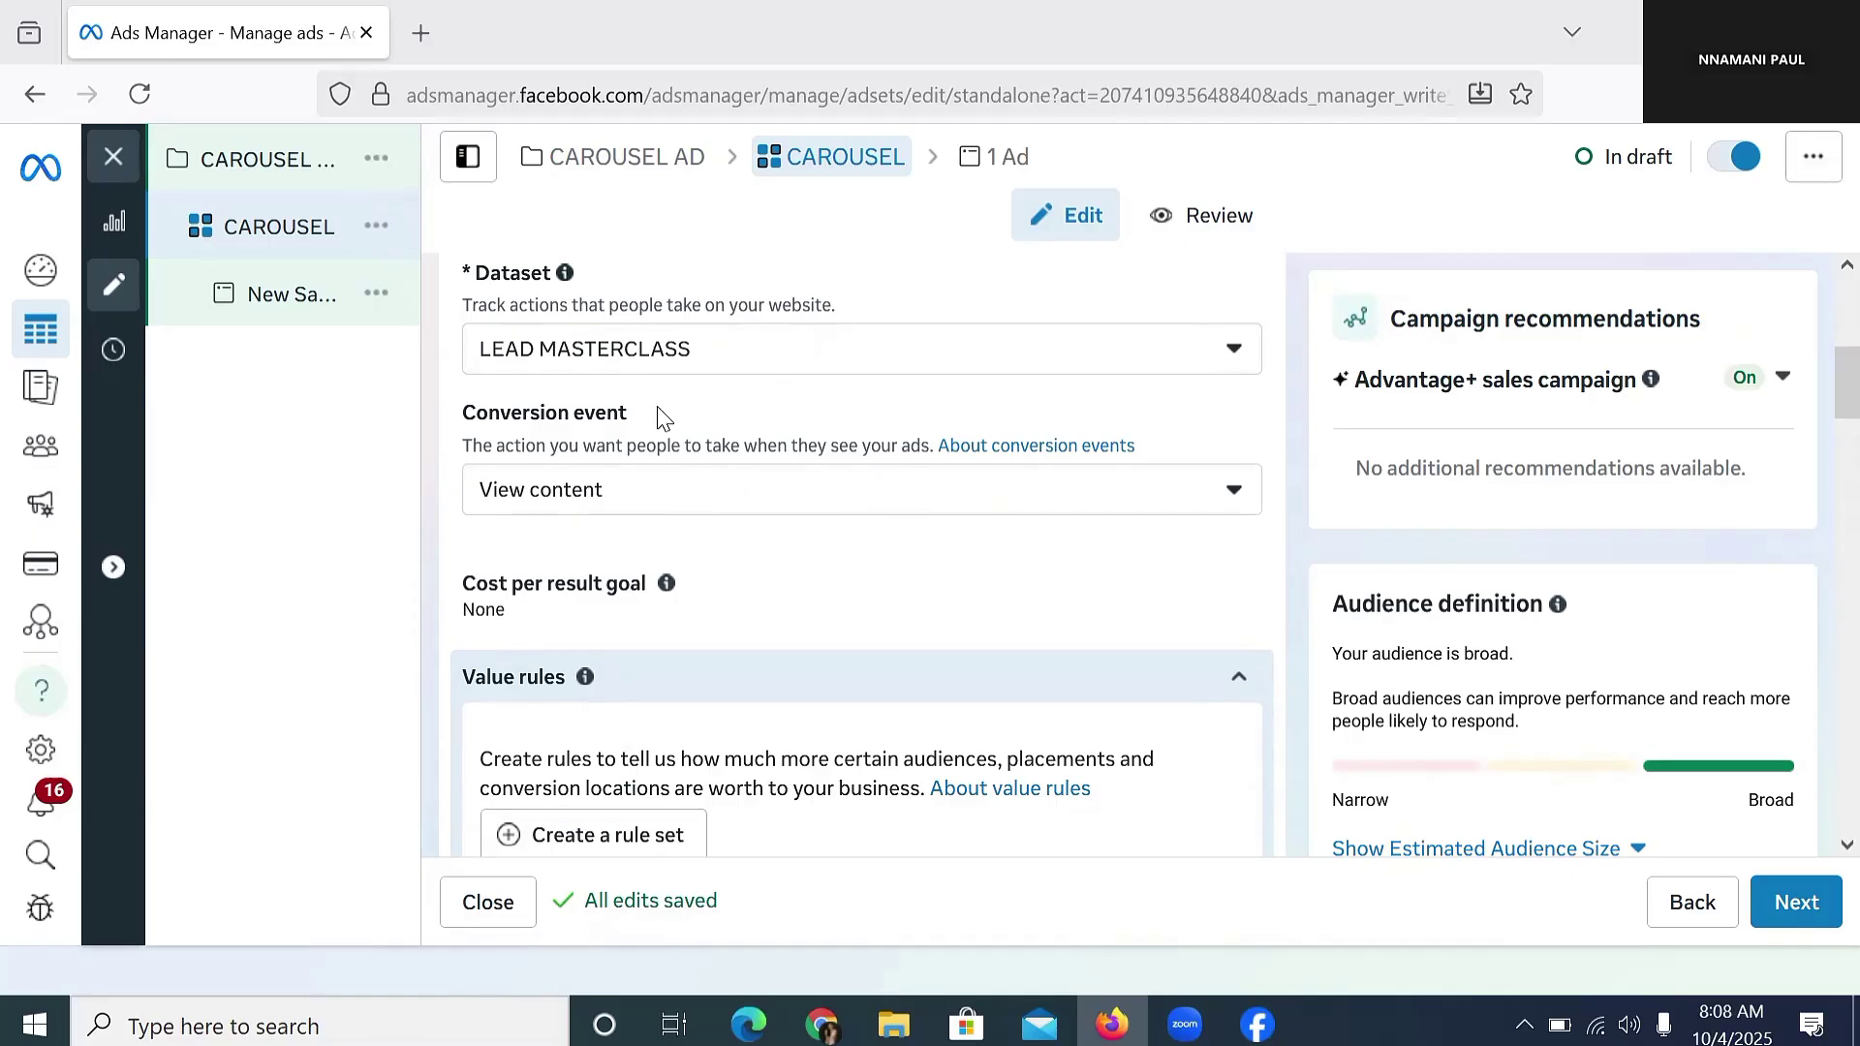
click(675, 494)
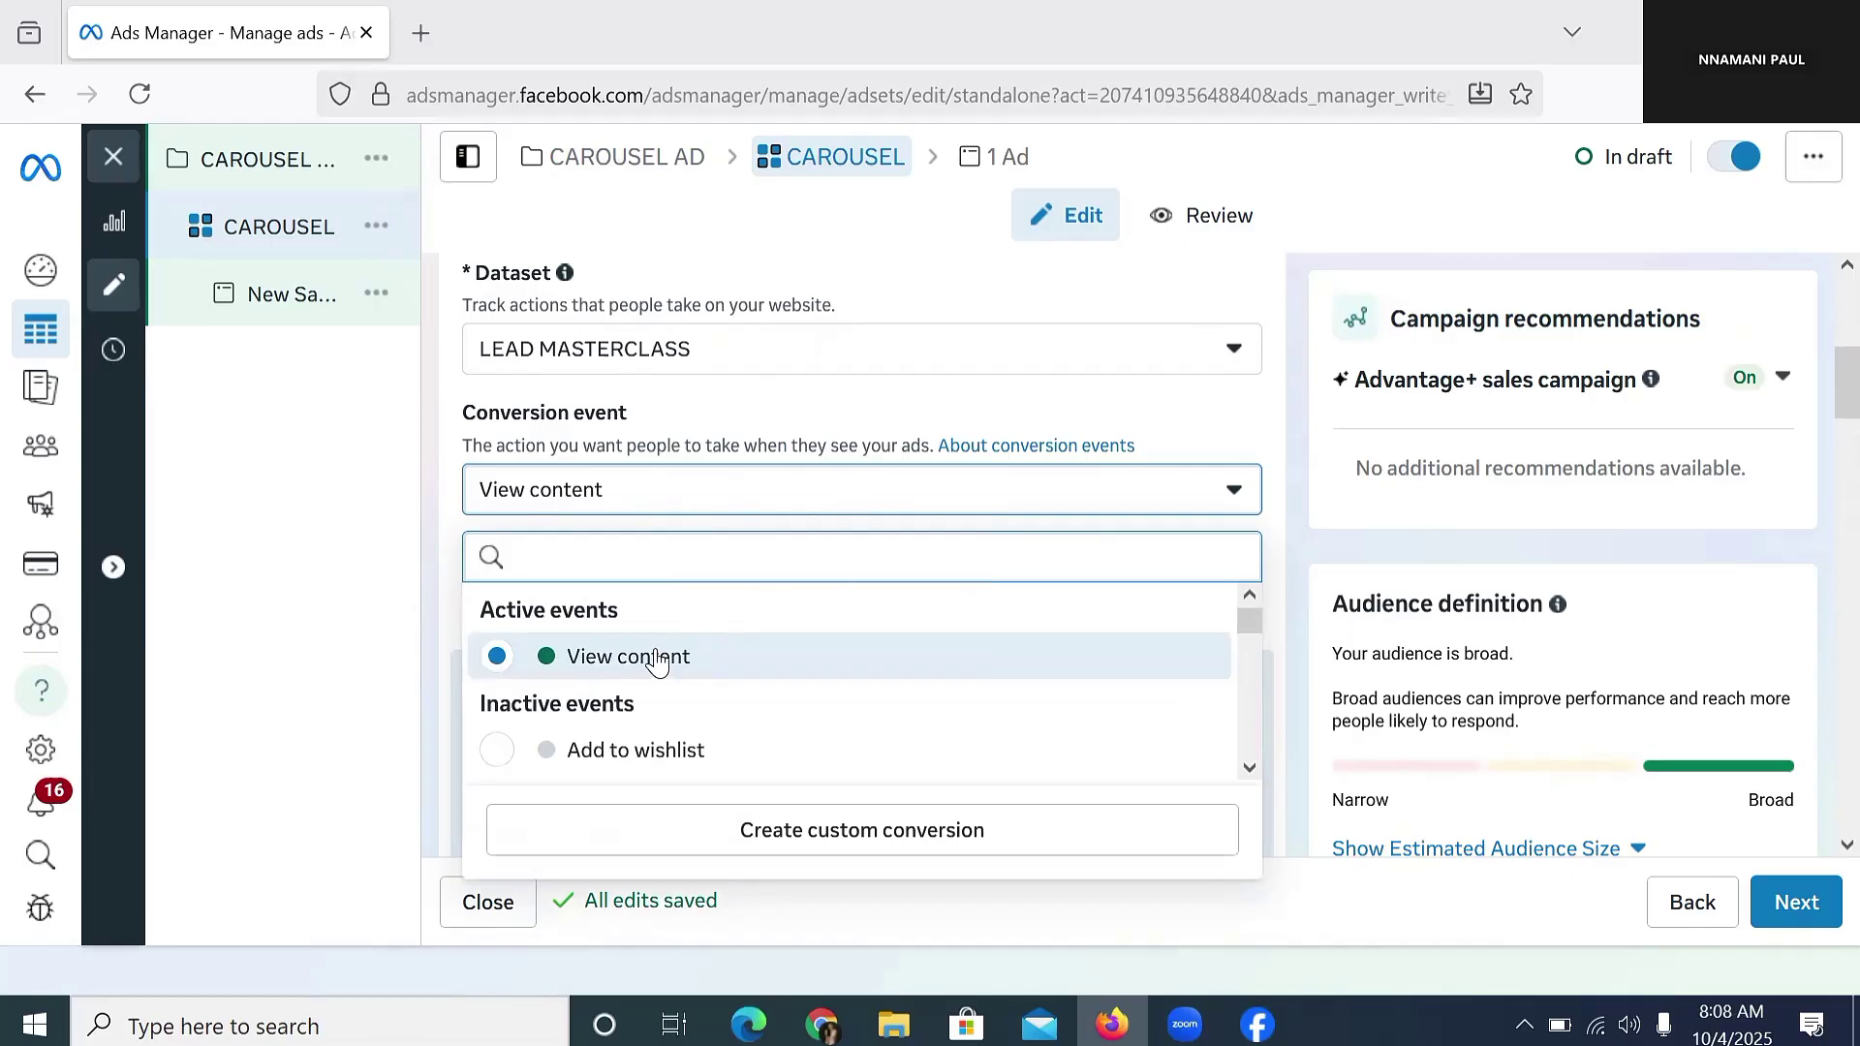
click(687, 662)
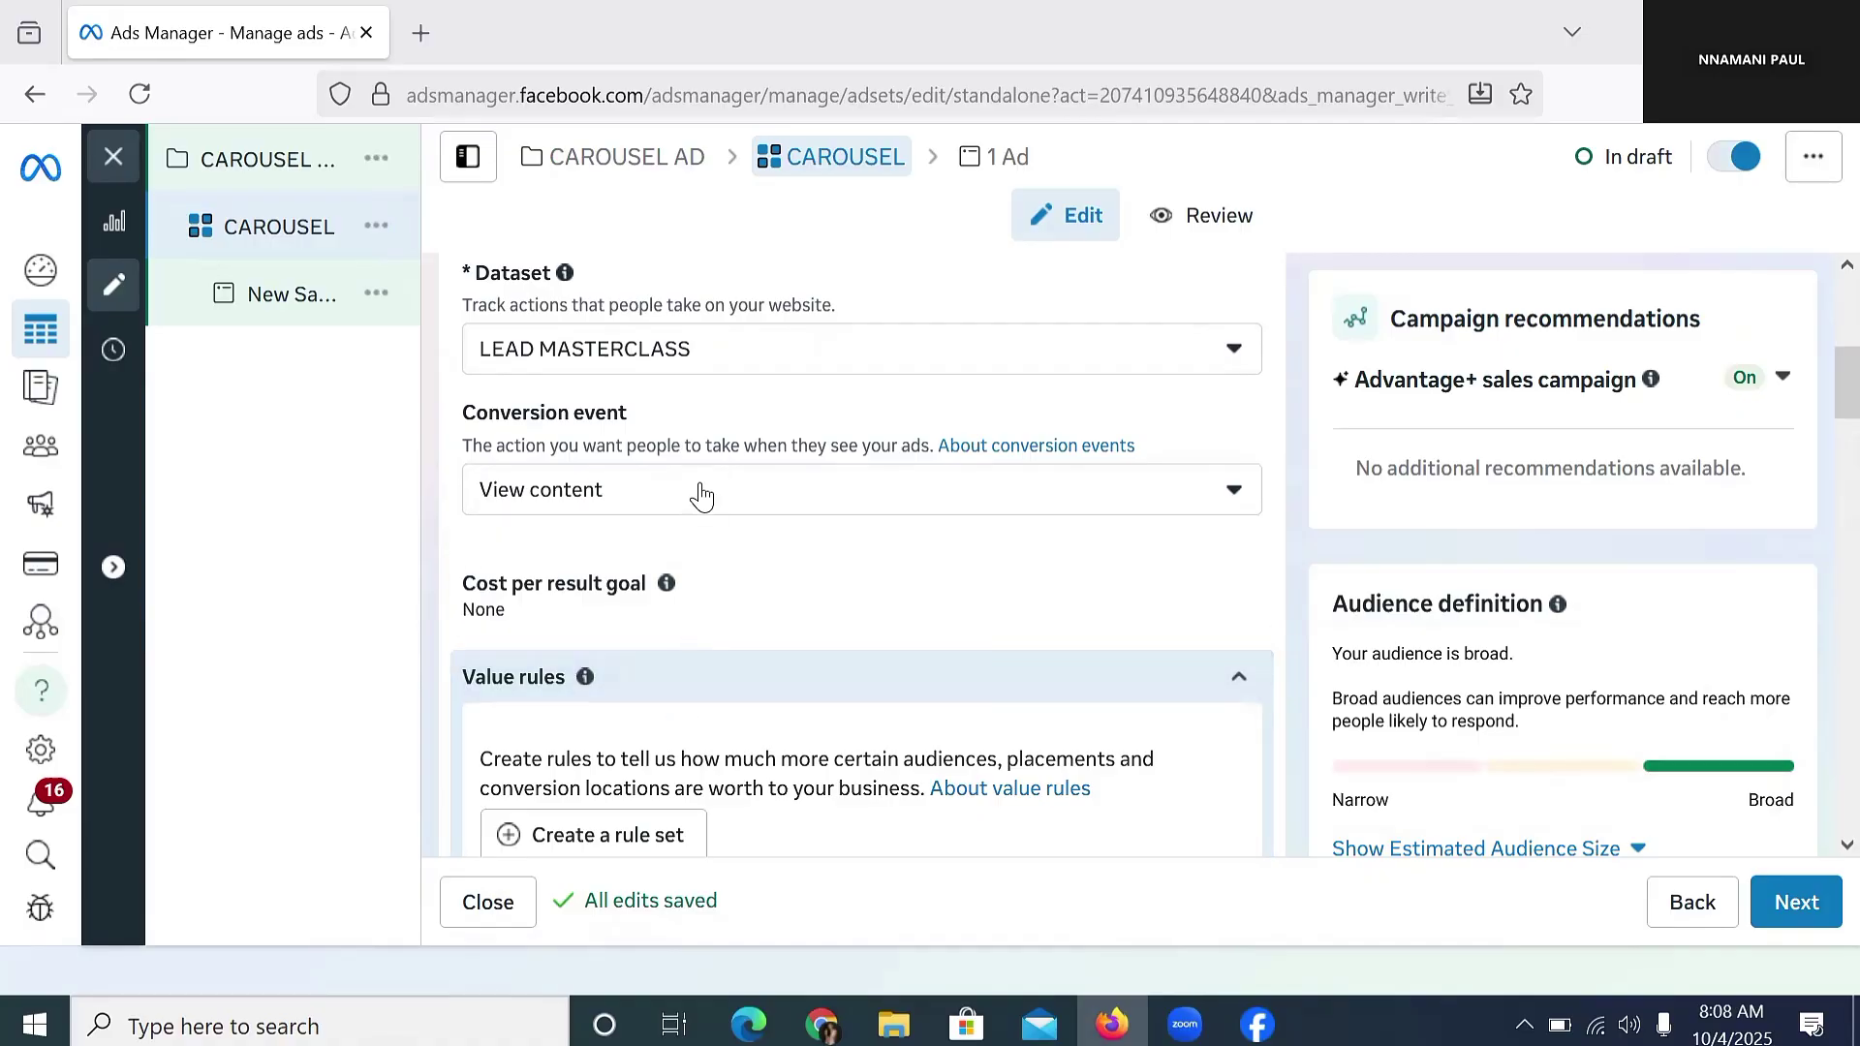
Step: Set the ad set's daily budget to 3,000 NGN
scroll(701, 497, down, 1)
scroll(701, 497, down, 4)
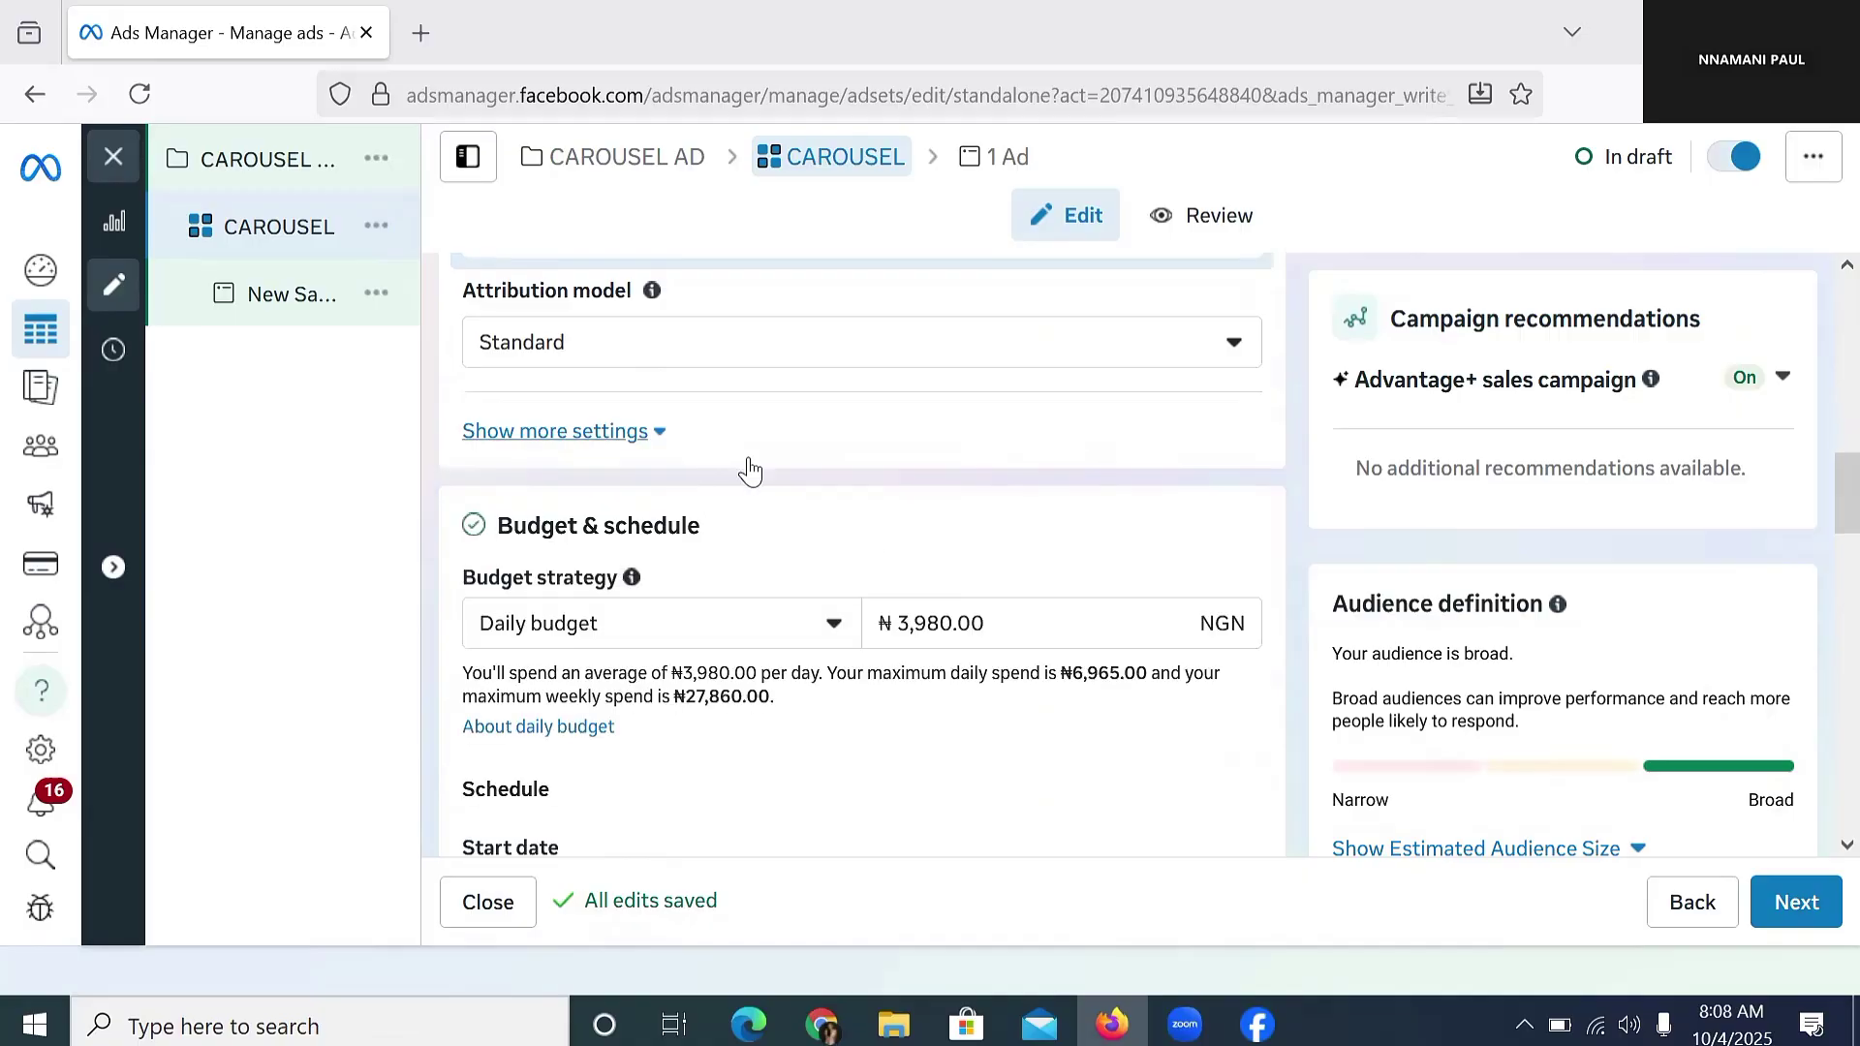
click(1025, 619)
key(ctrl+a)
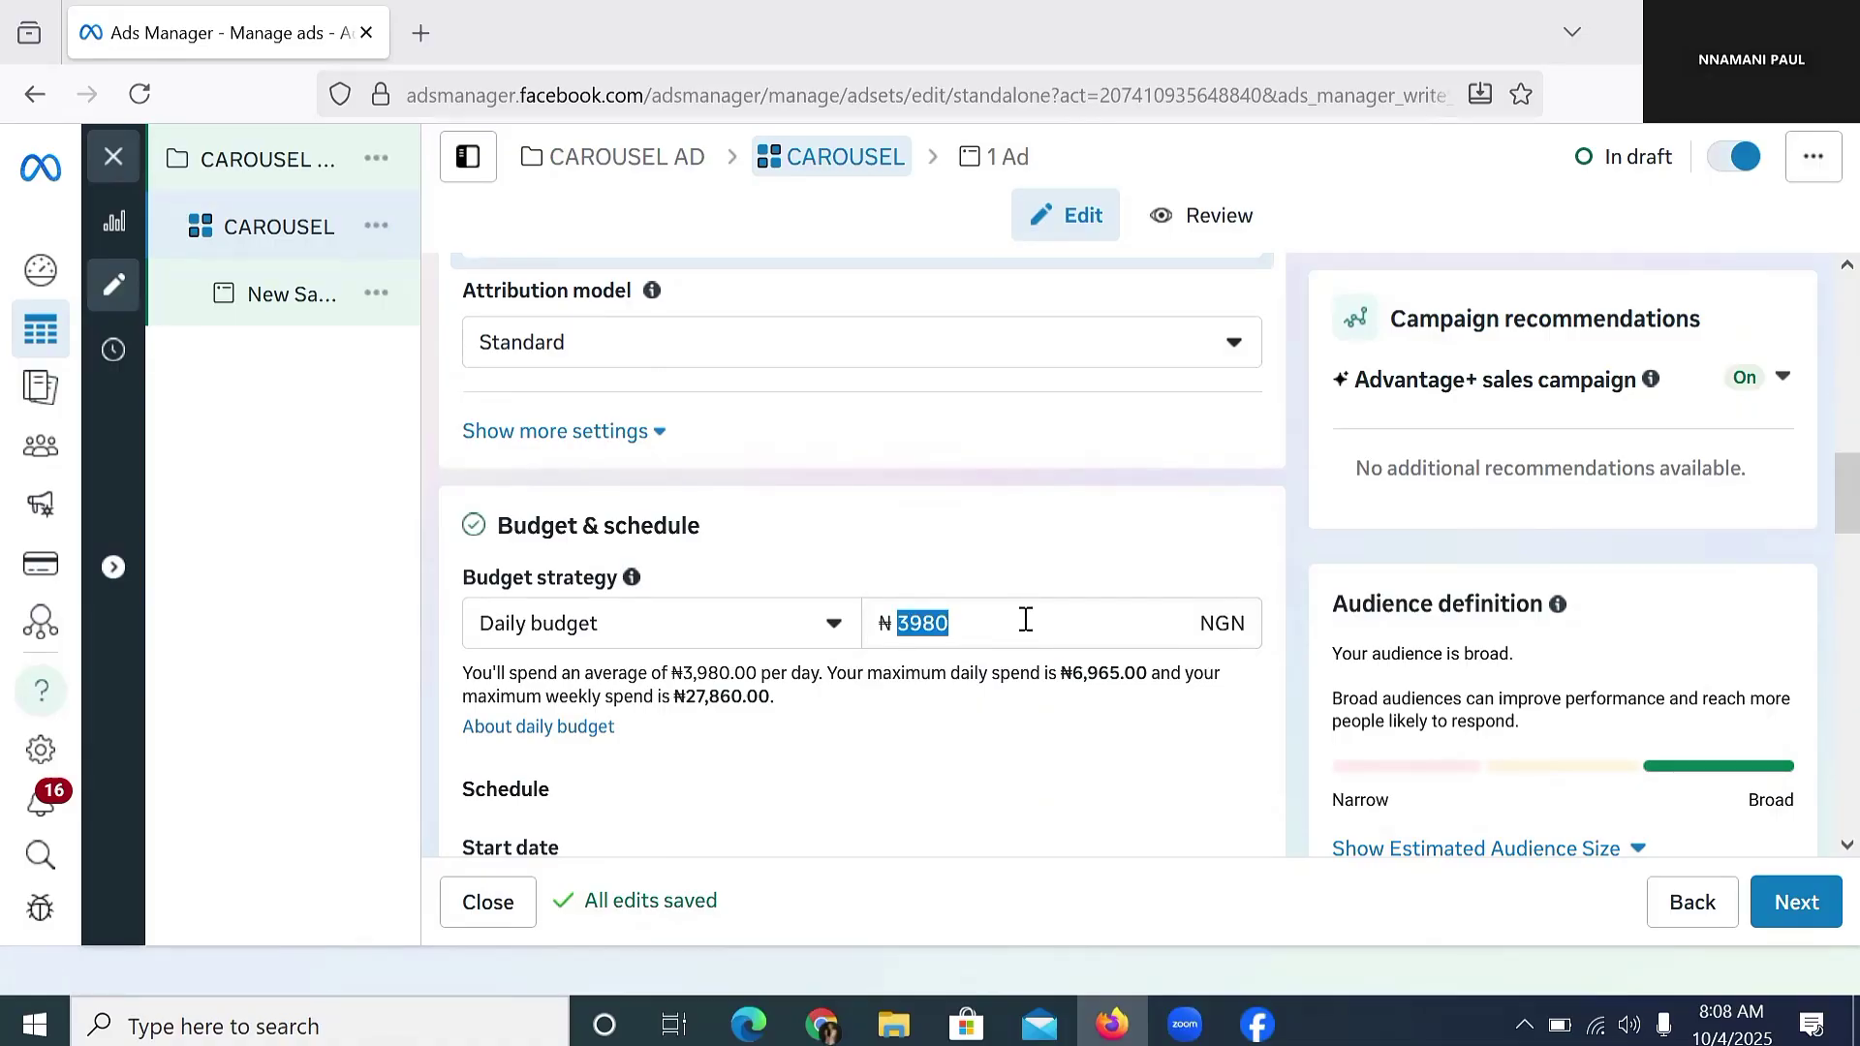
text(3000)
scroll(1026, 625, down, 3)
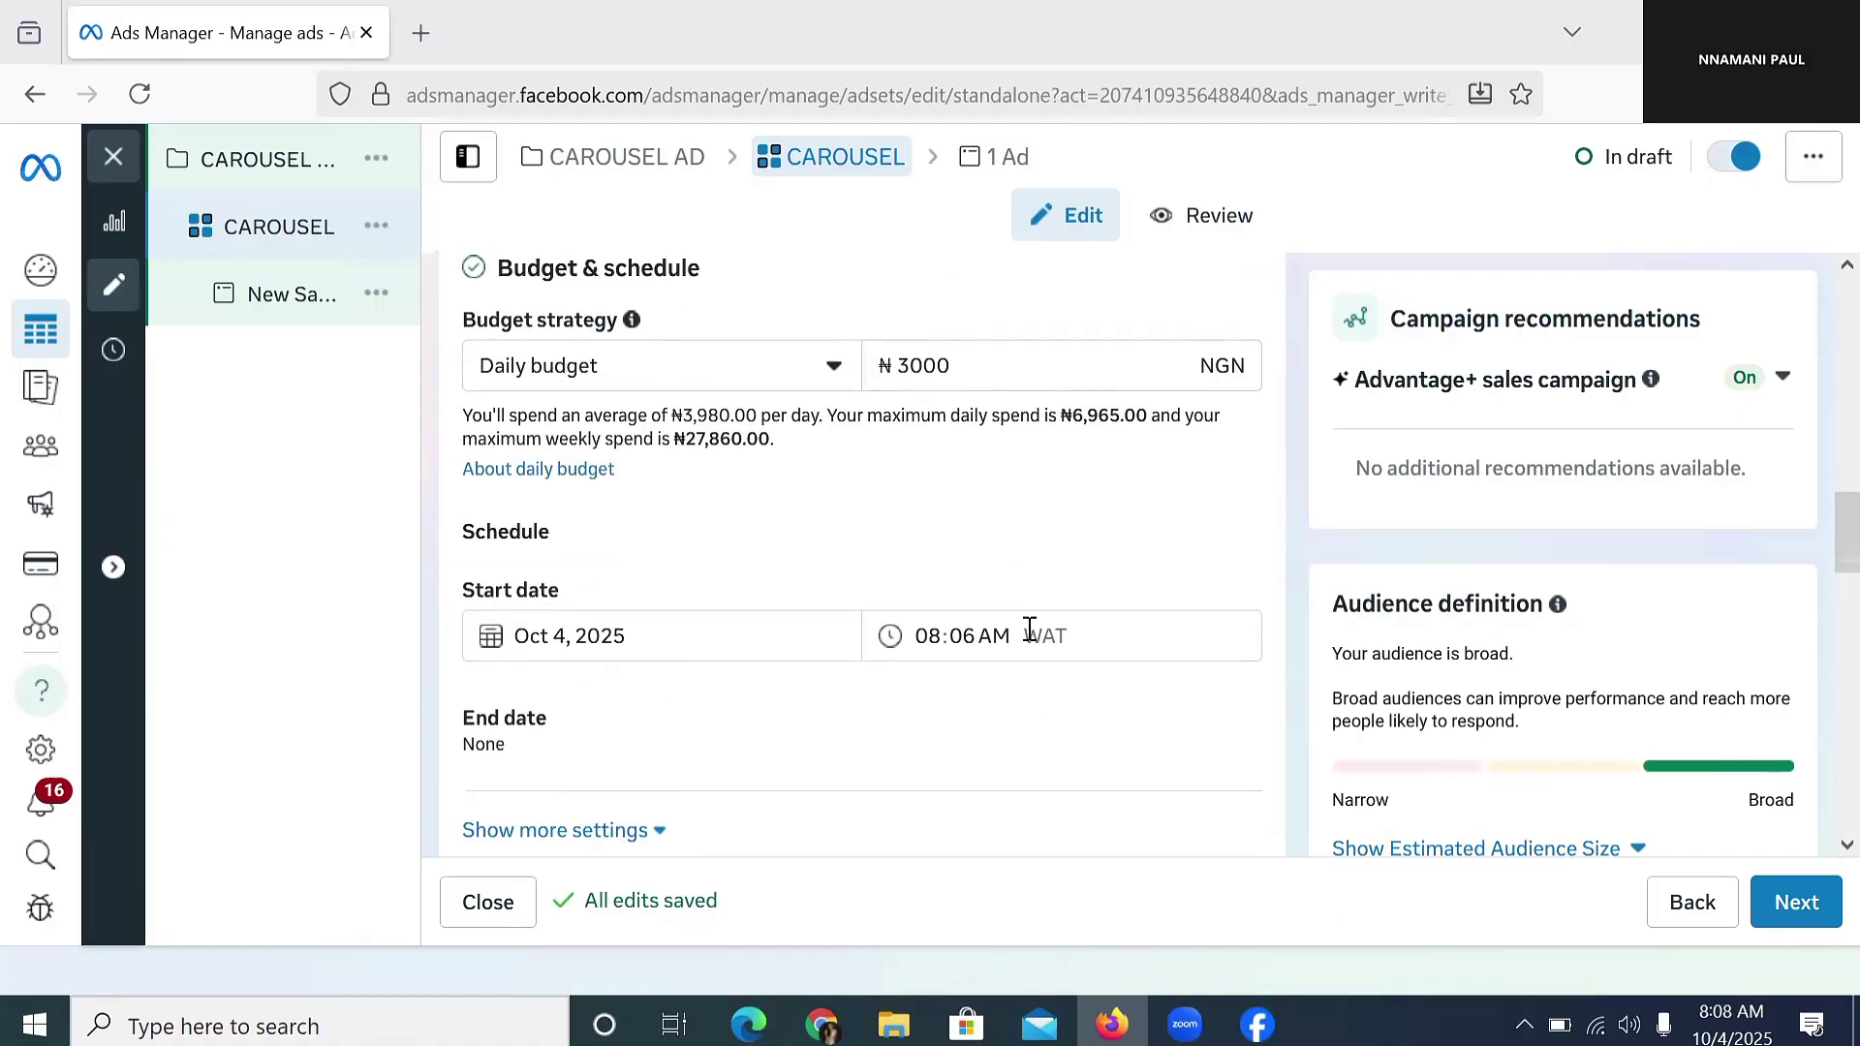
click(634, 392)
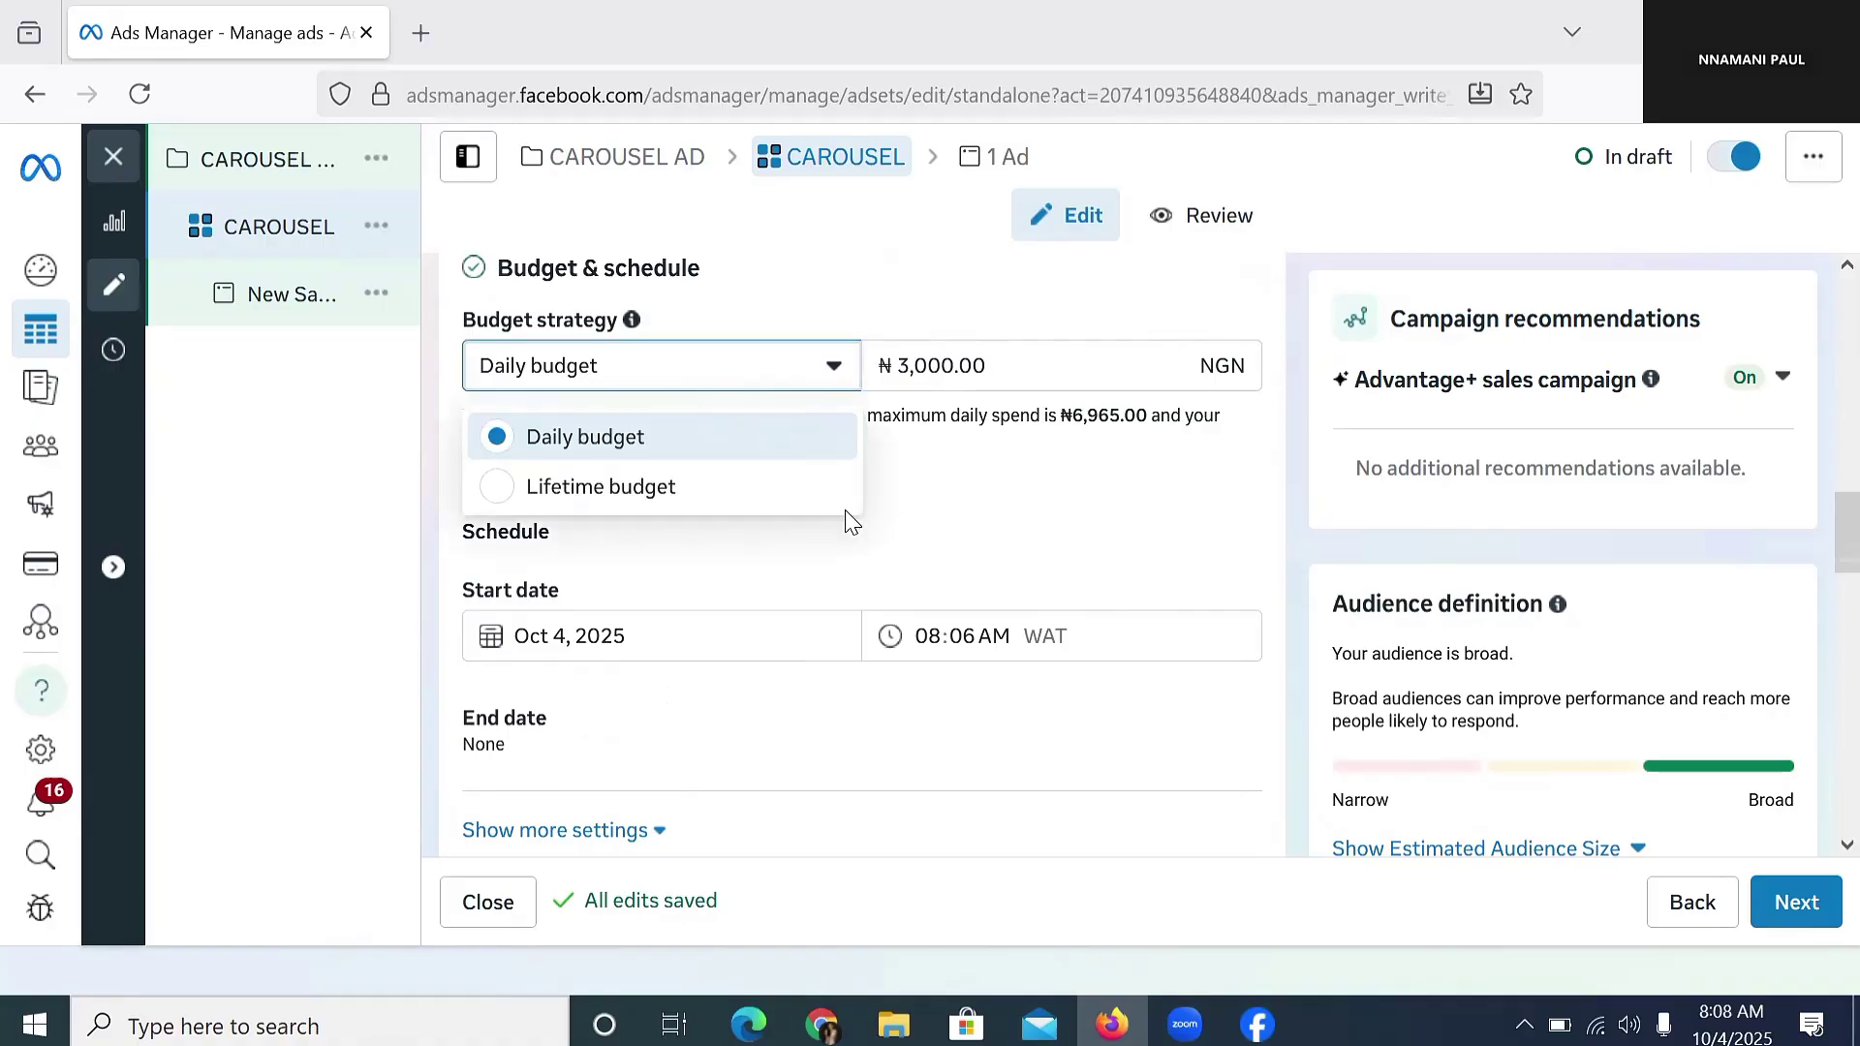
click(618, 488)
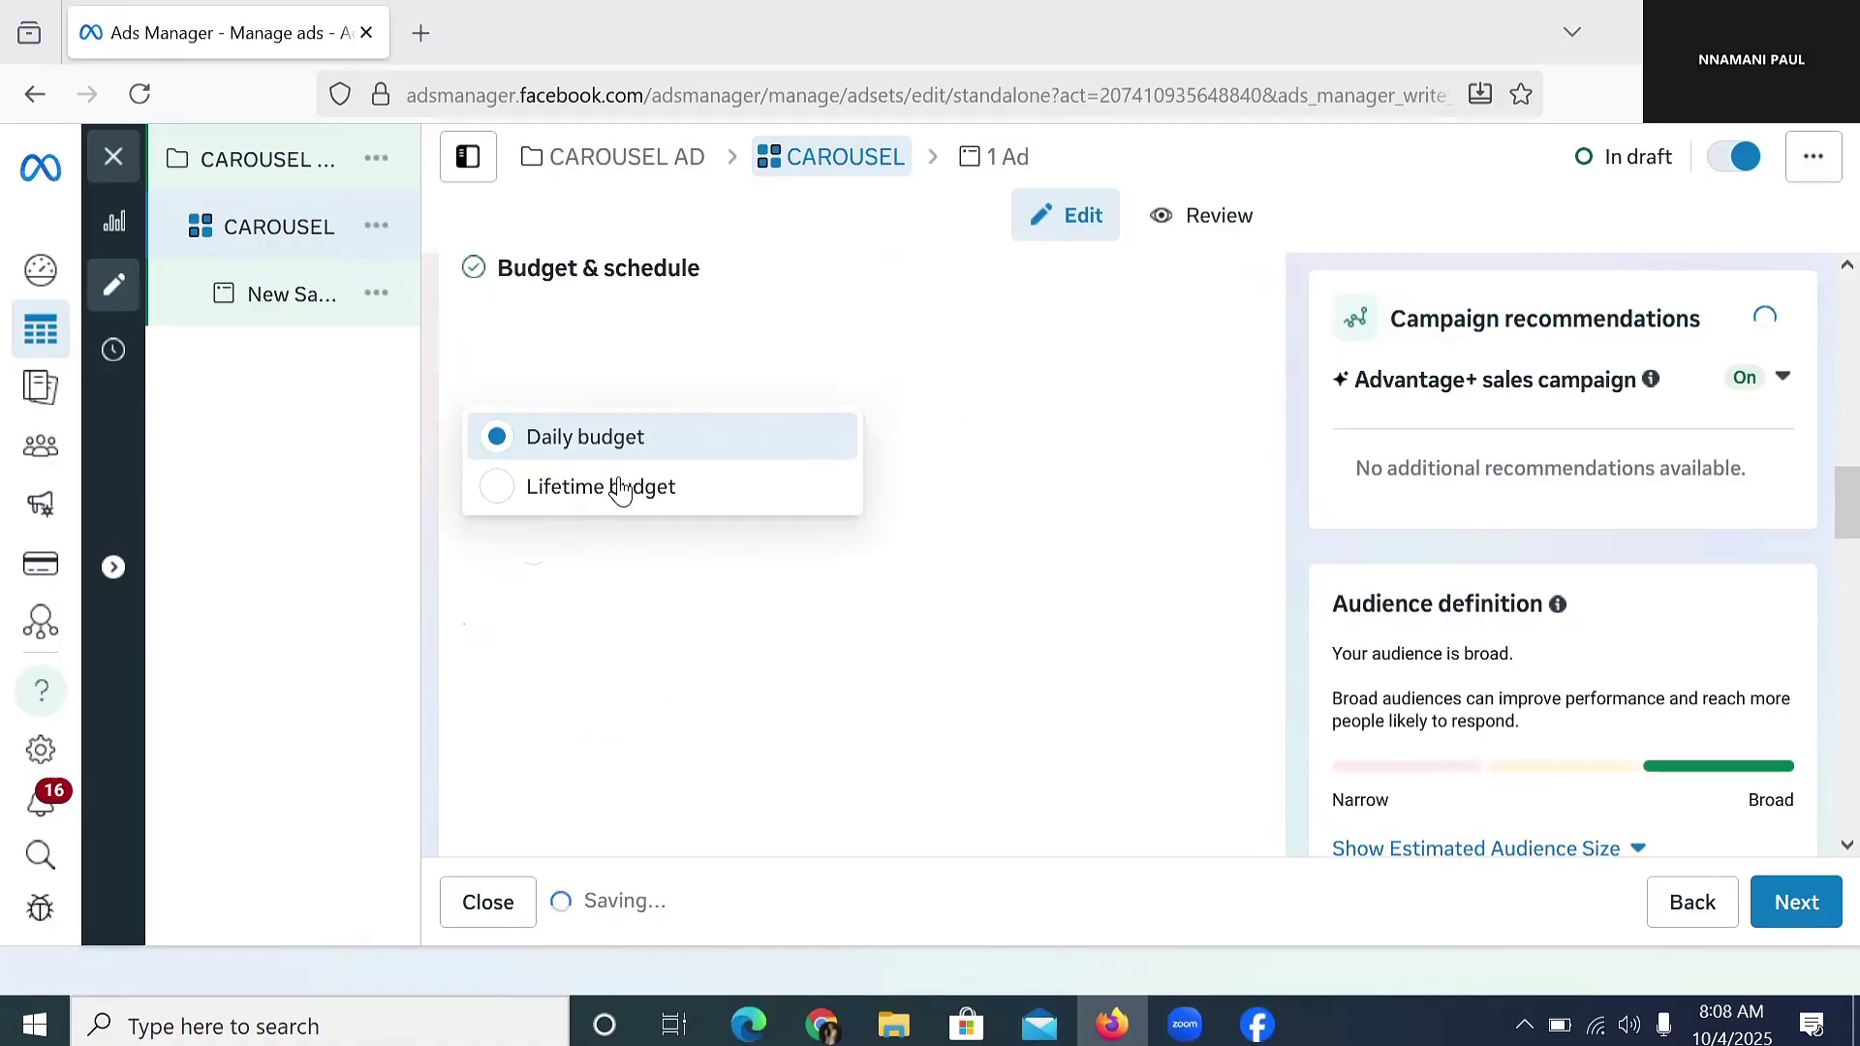
click(586, 440)
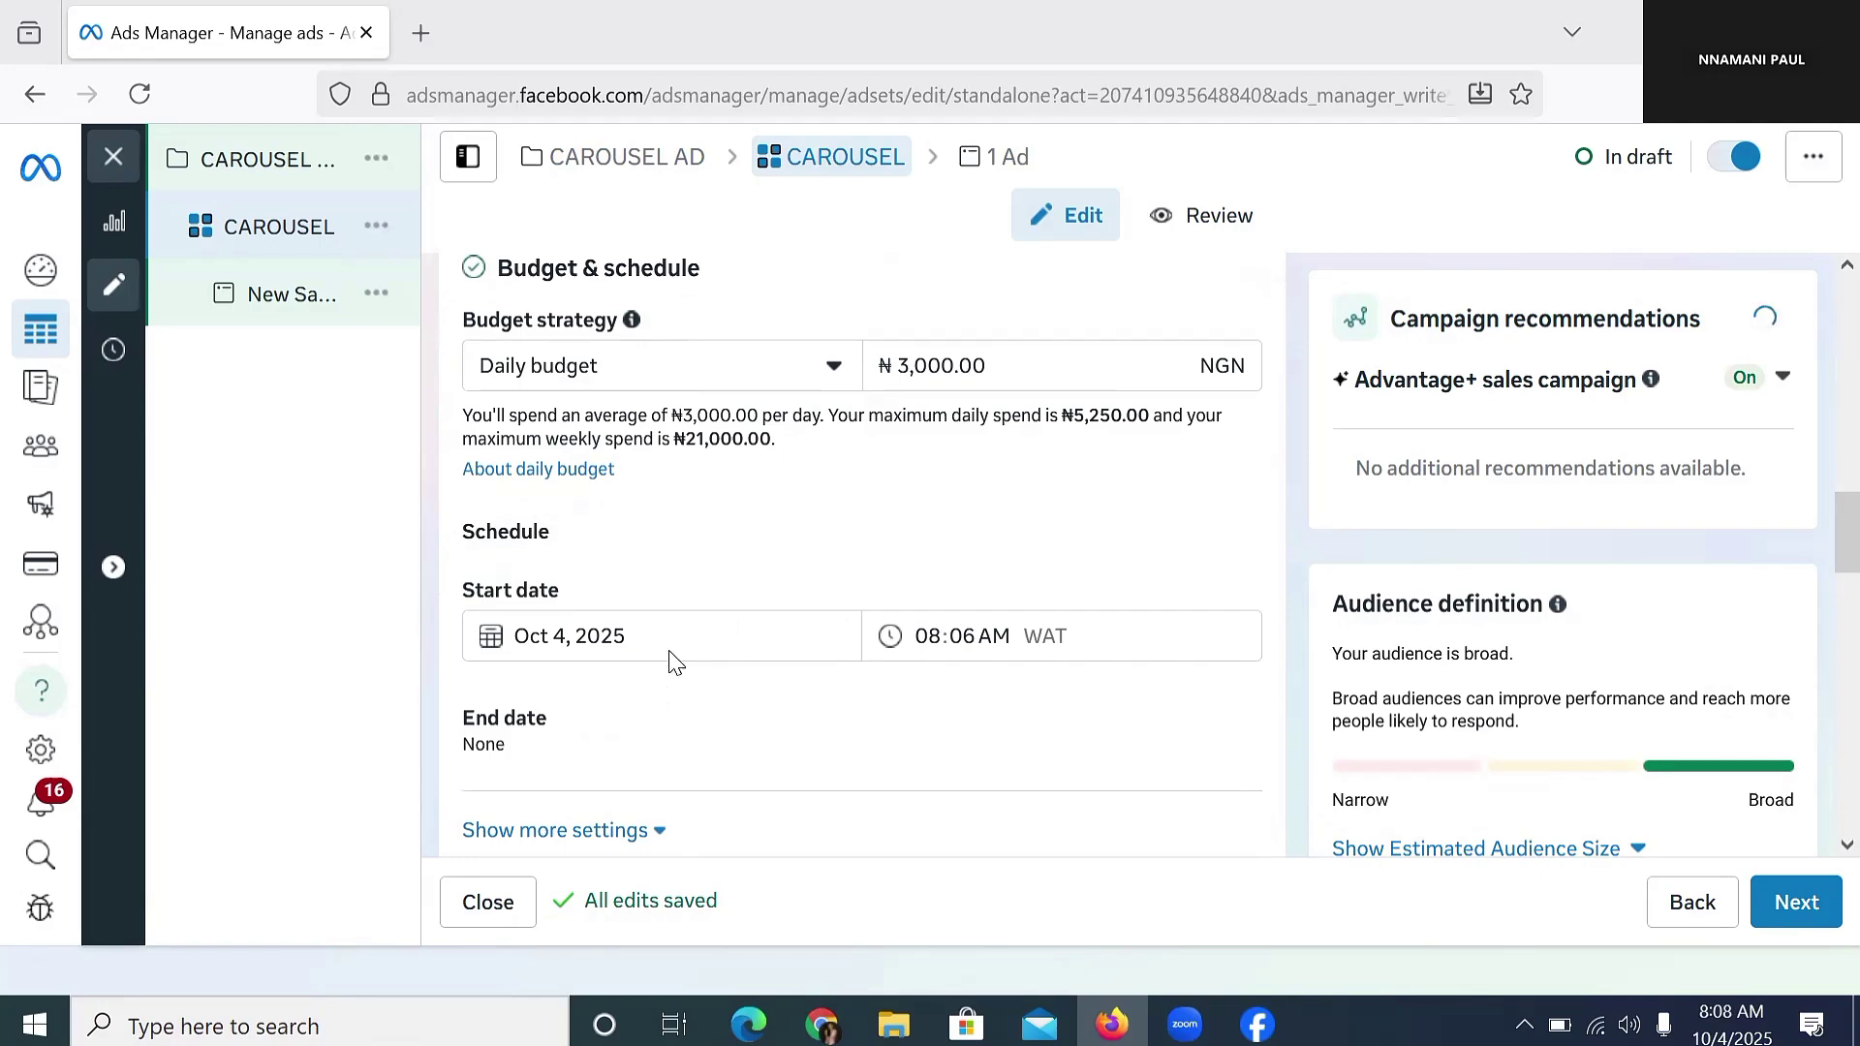
Step: Schedule the ad set to start on October 5, 2025 at 04:00 AM
click(598, 634)
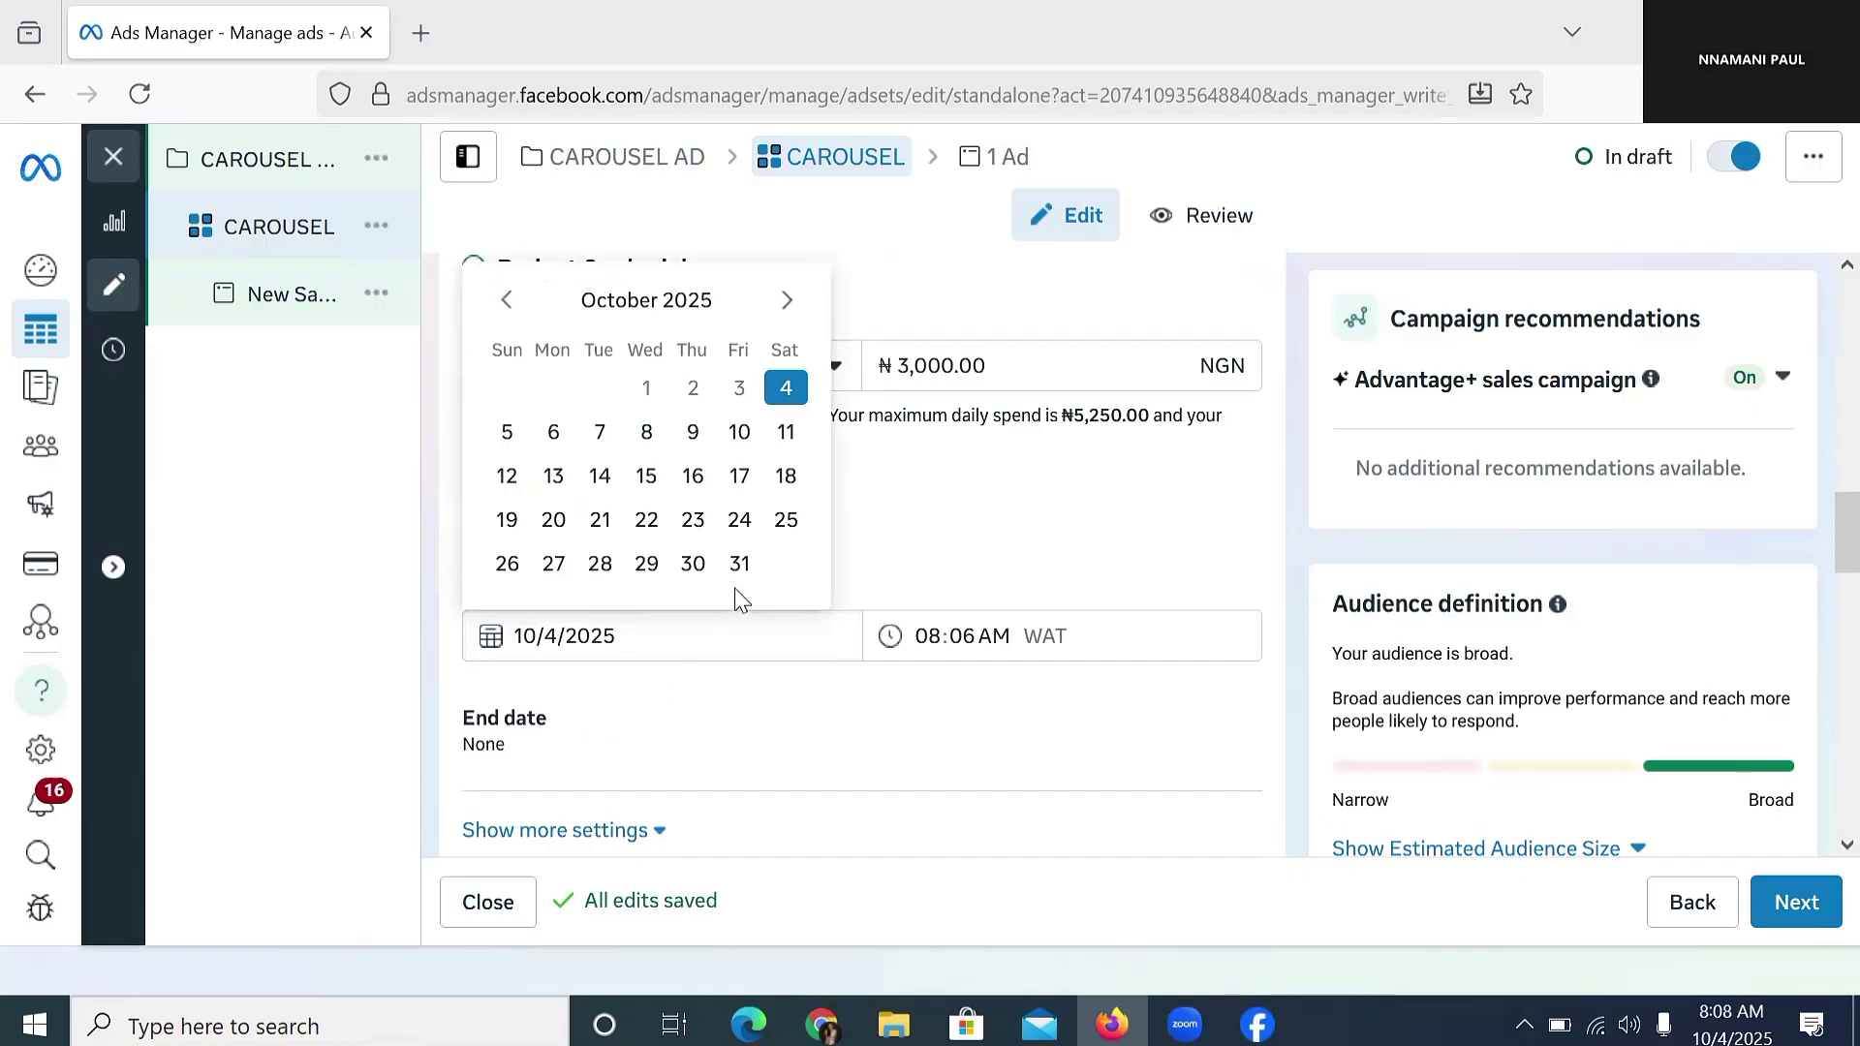
click(507, 433)
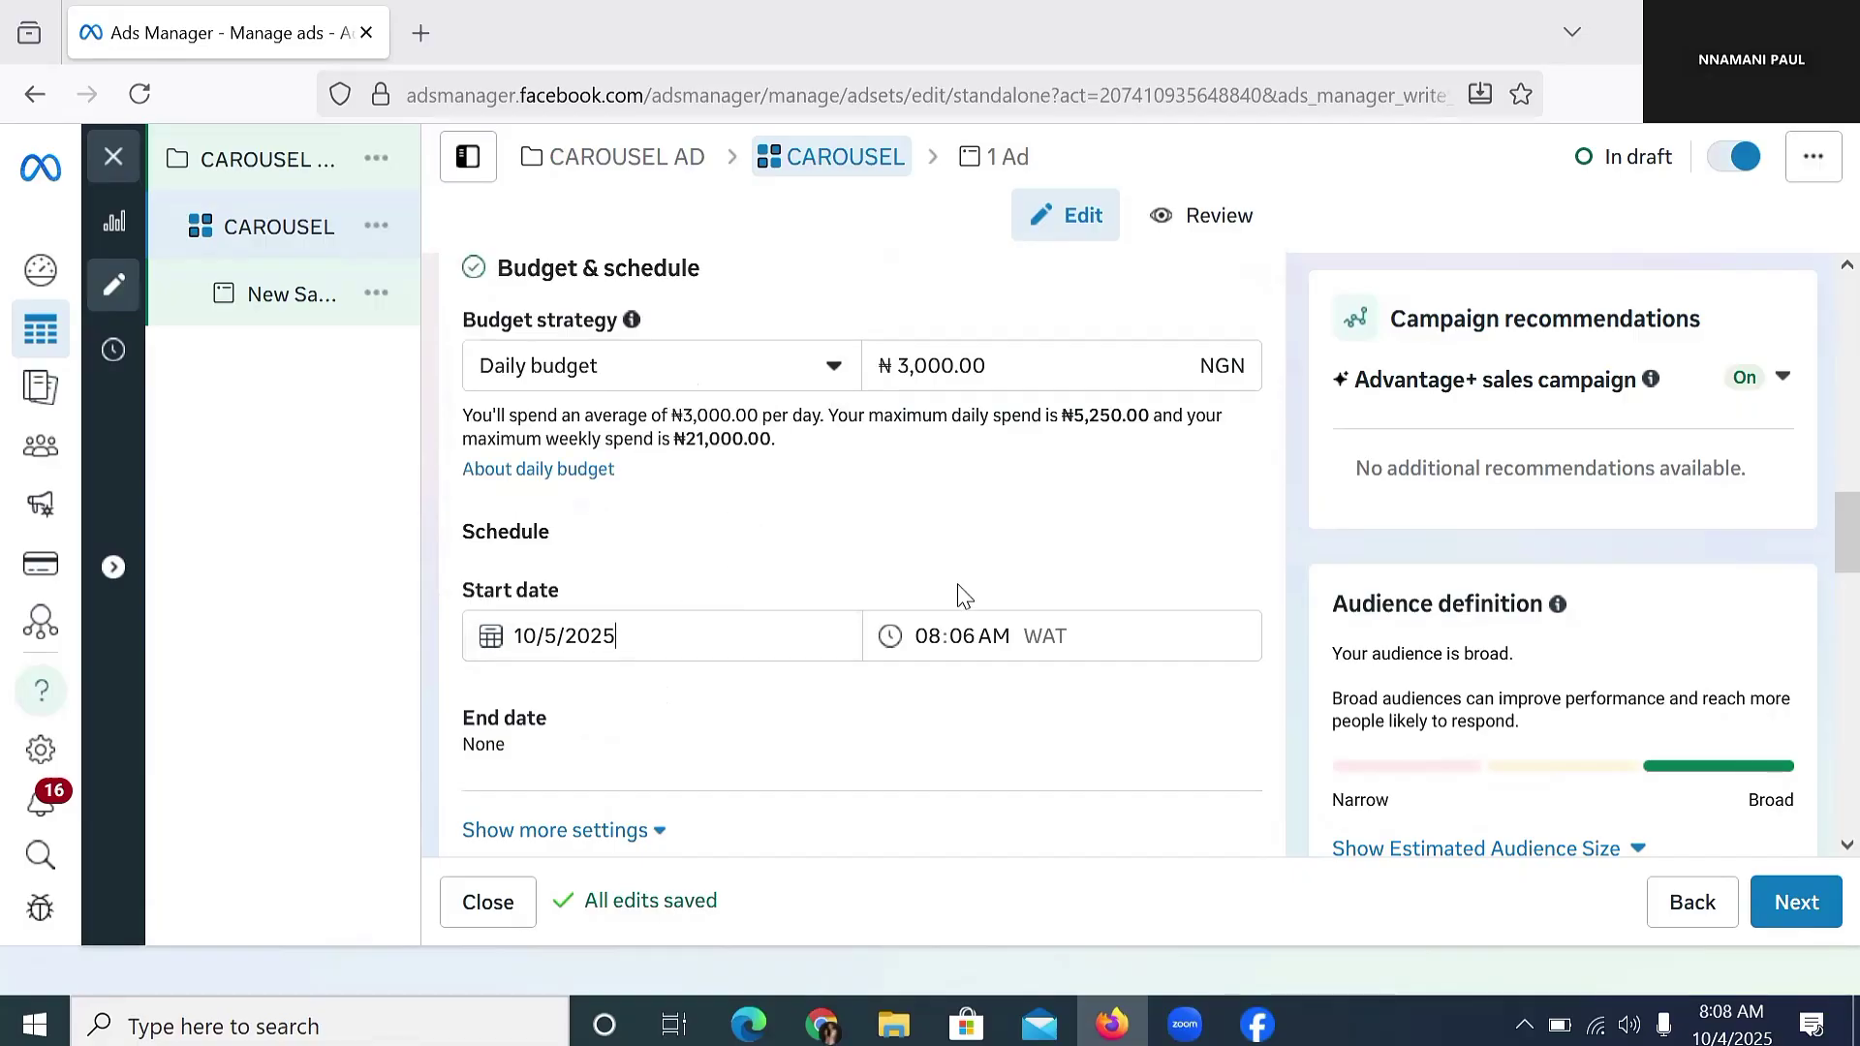
click(935, 643)
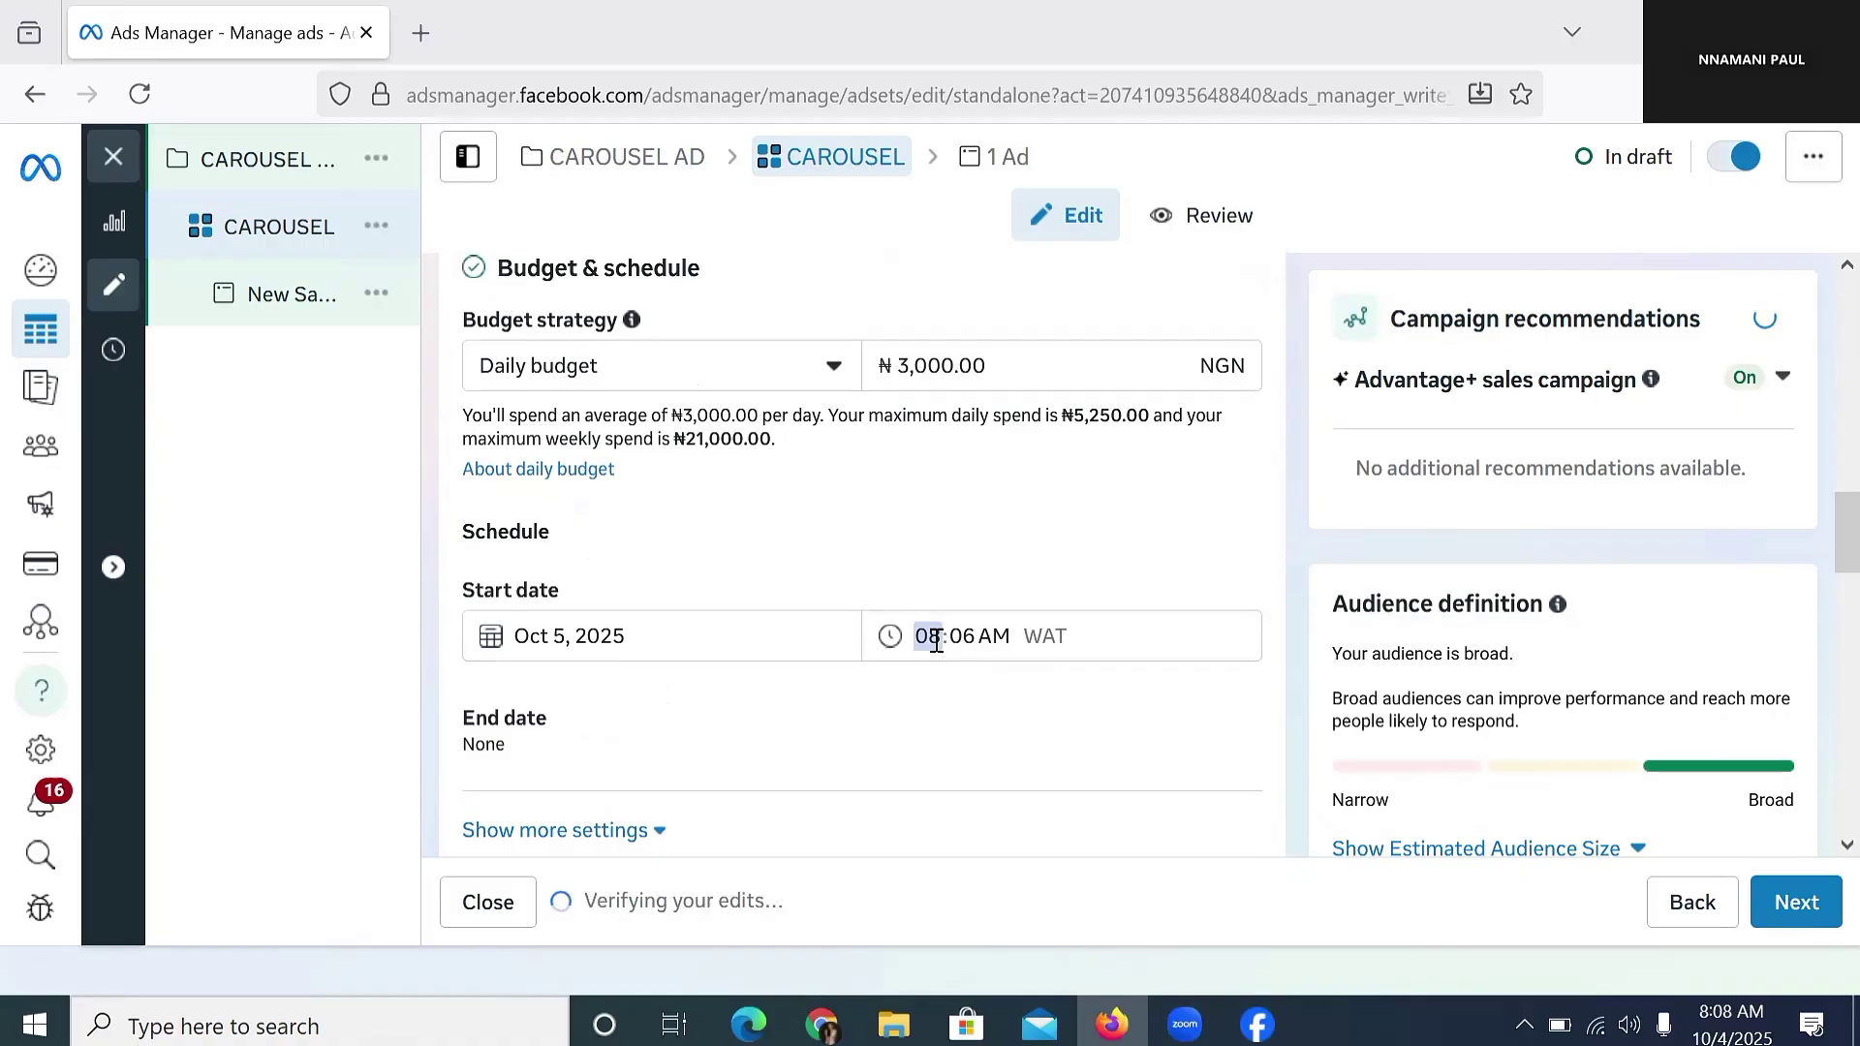
text(04)
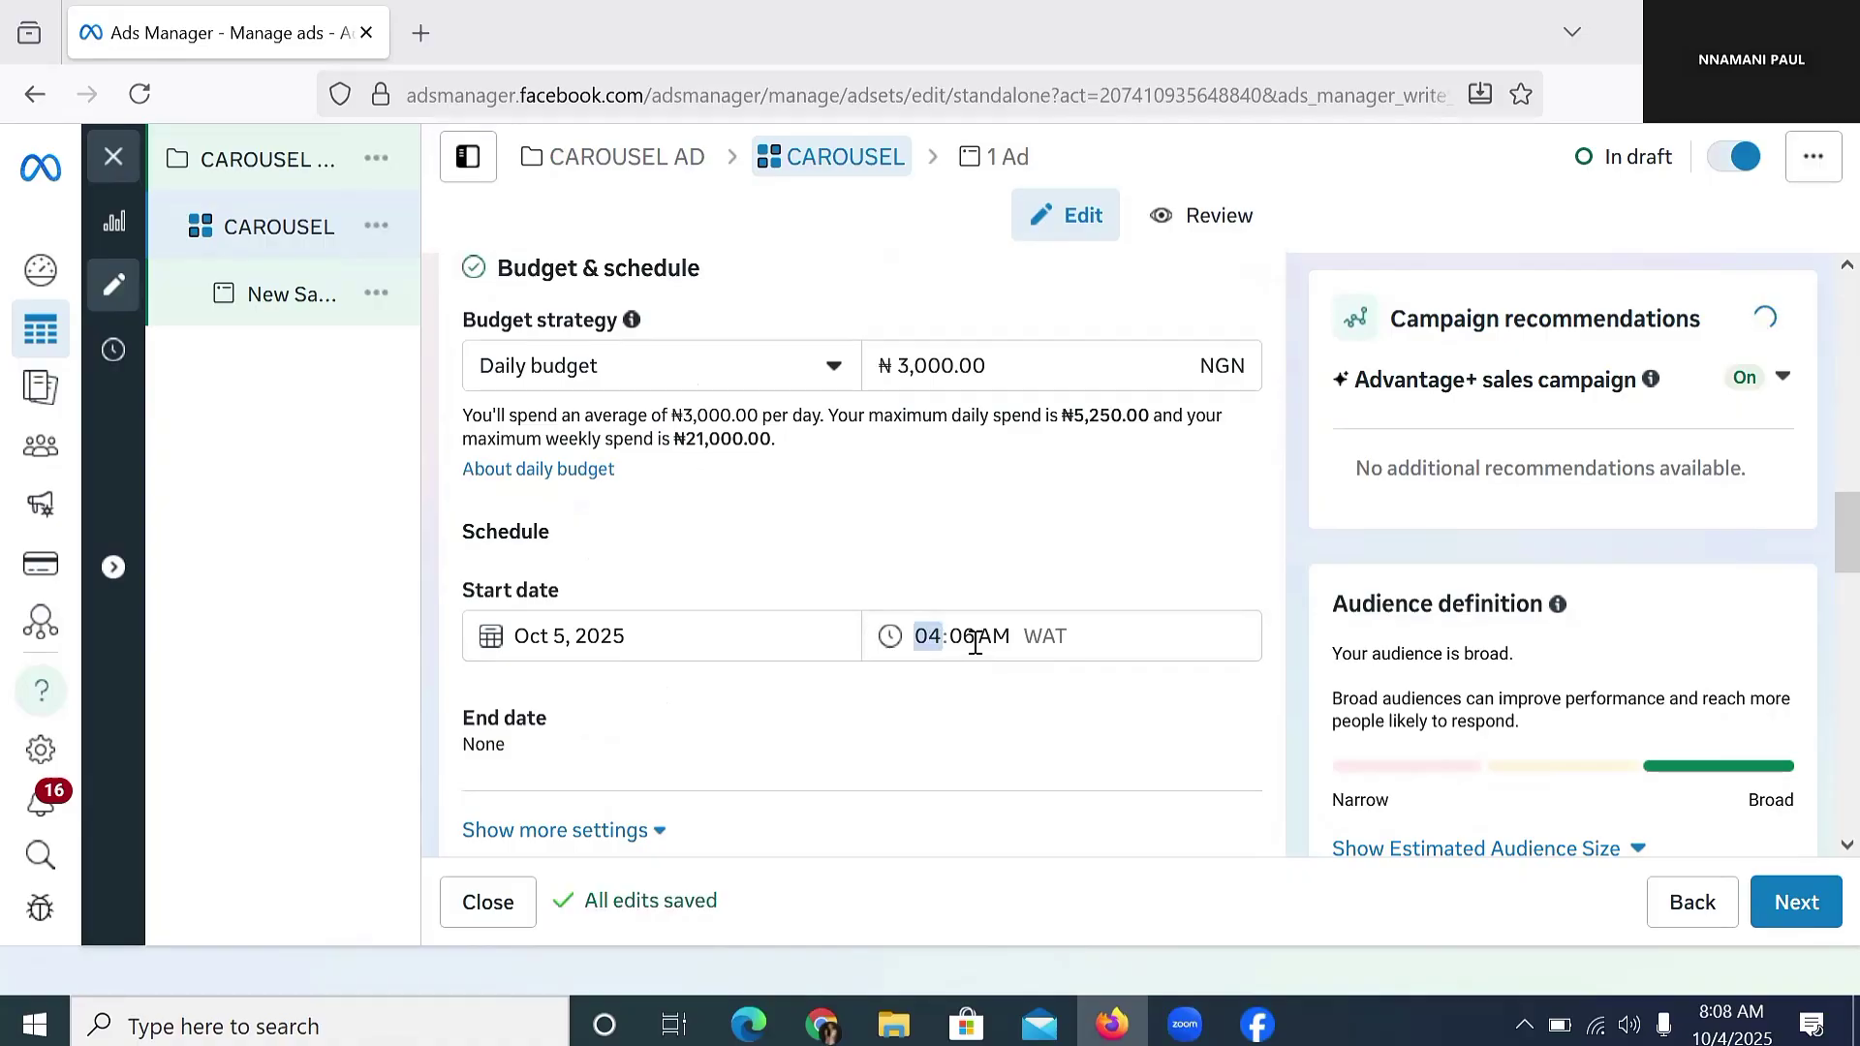
click(973, 639)
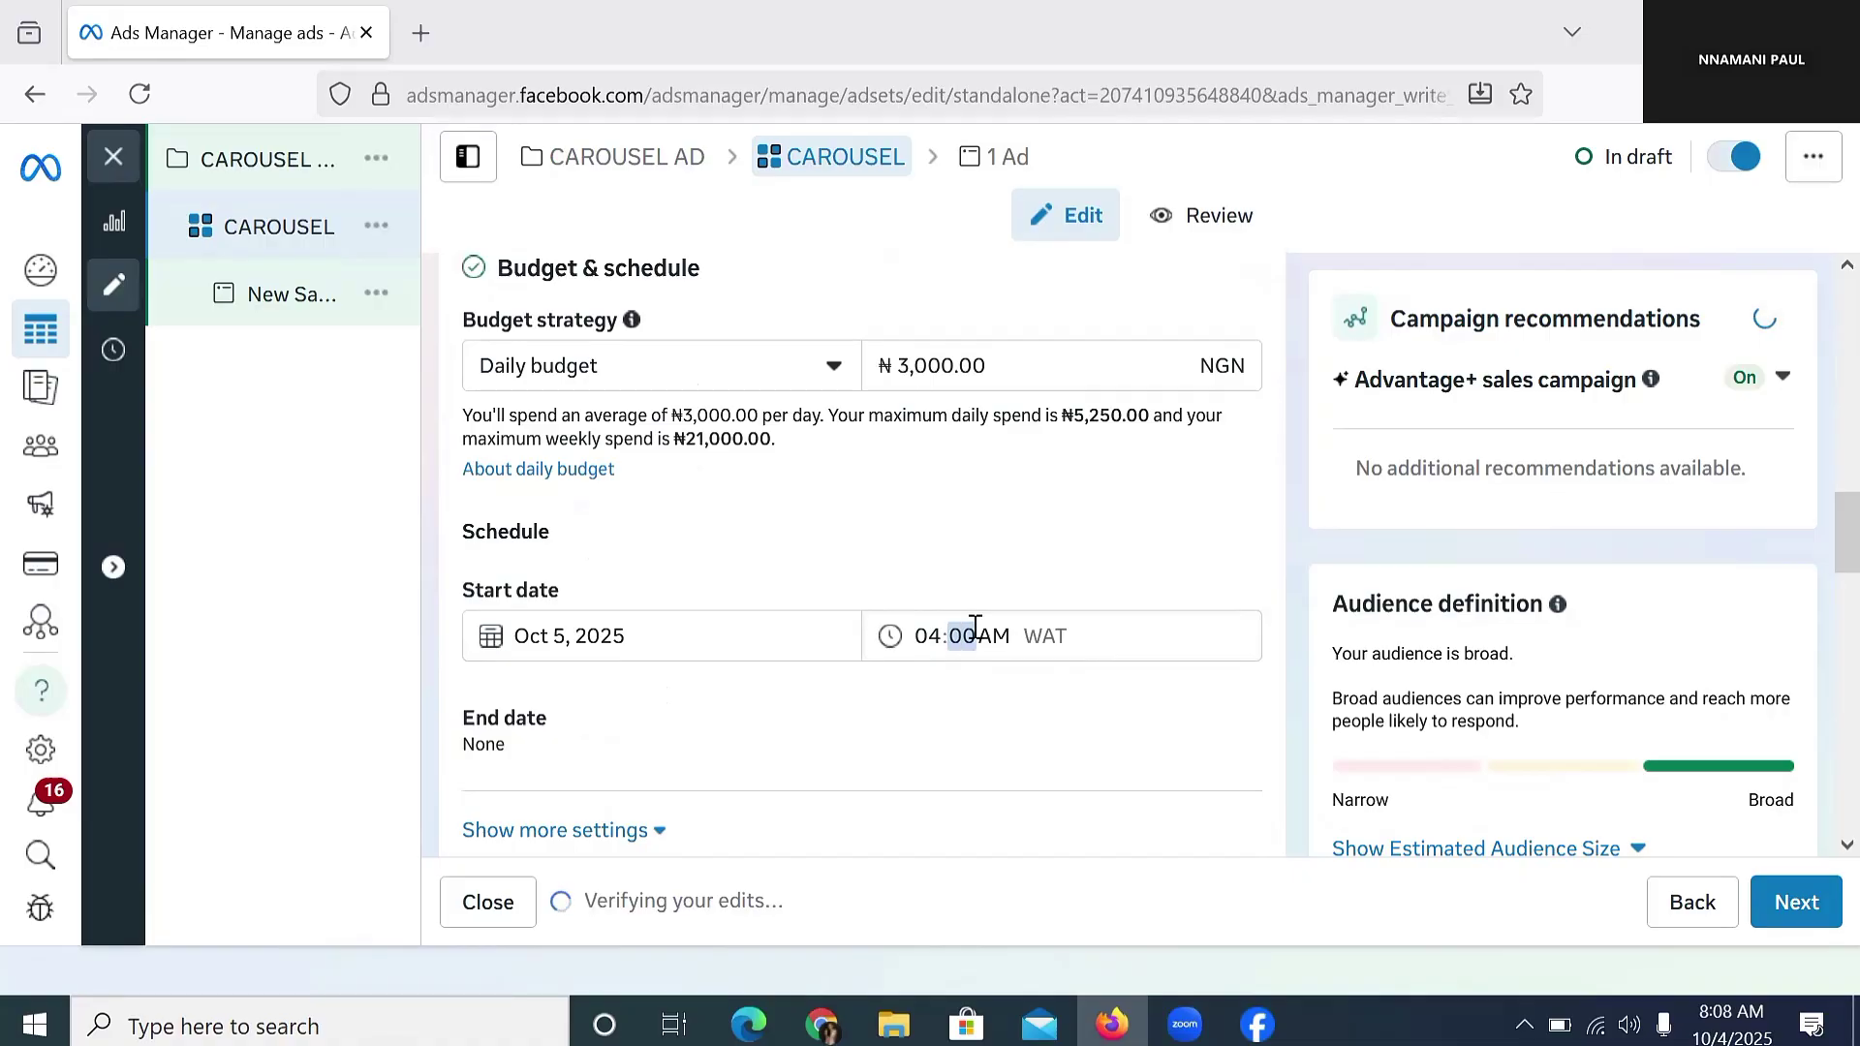
text(00)
Step: Open the audience's location controls, search the locations for Ghana, and clear the search
scroll(635, 568, down, 6)
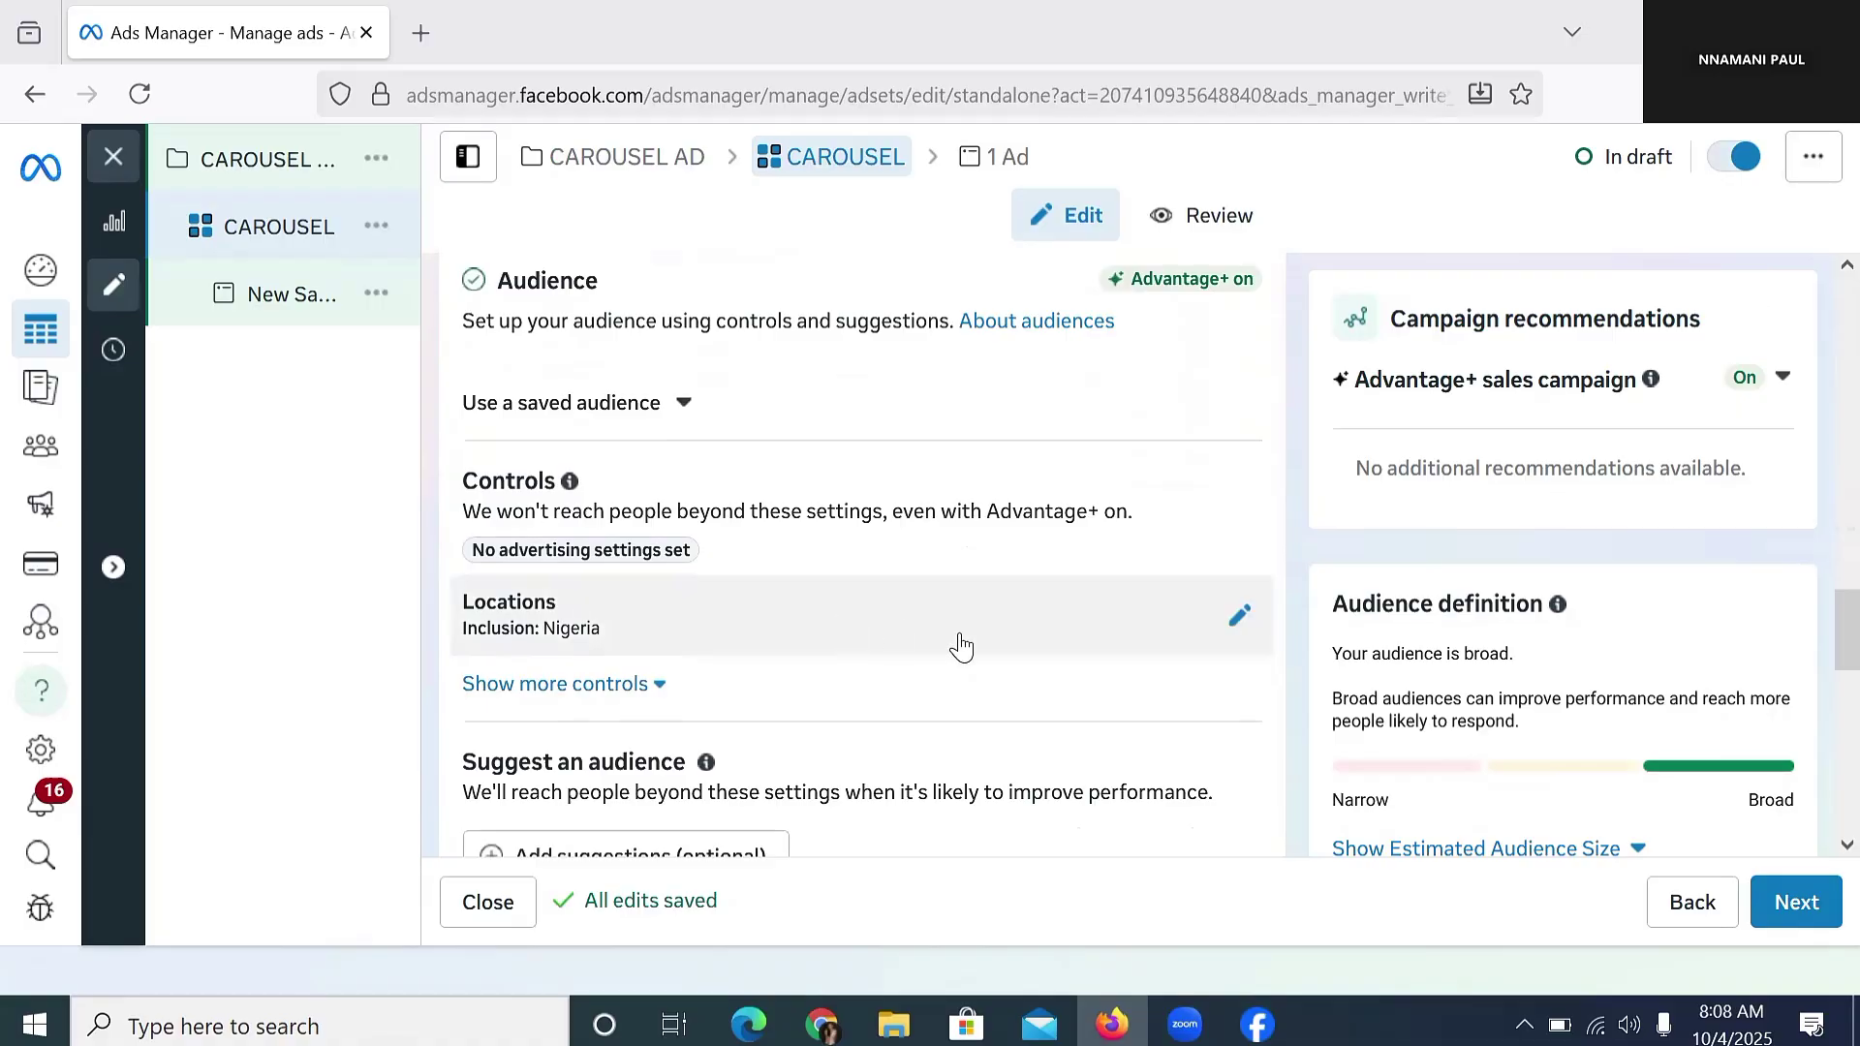
click(1234, 622)
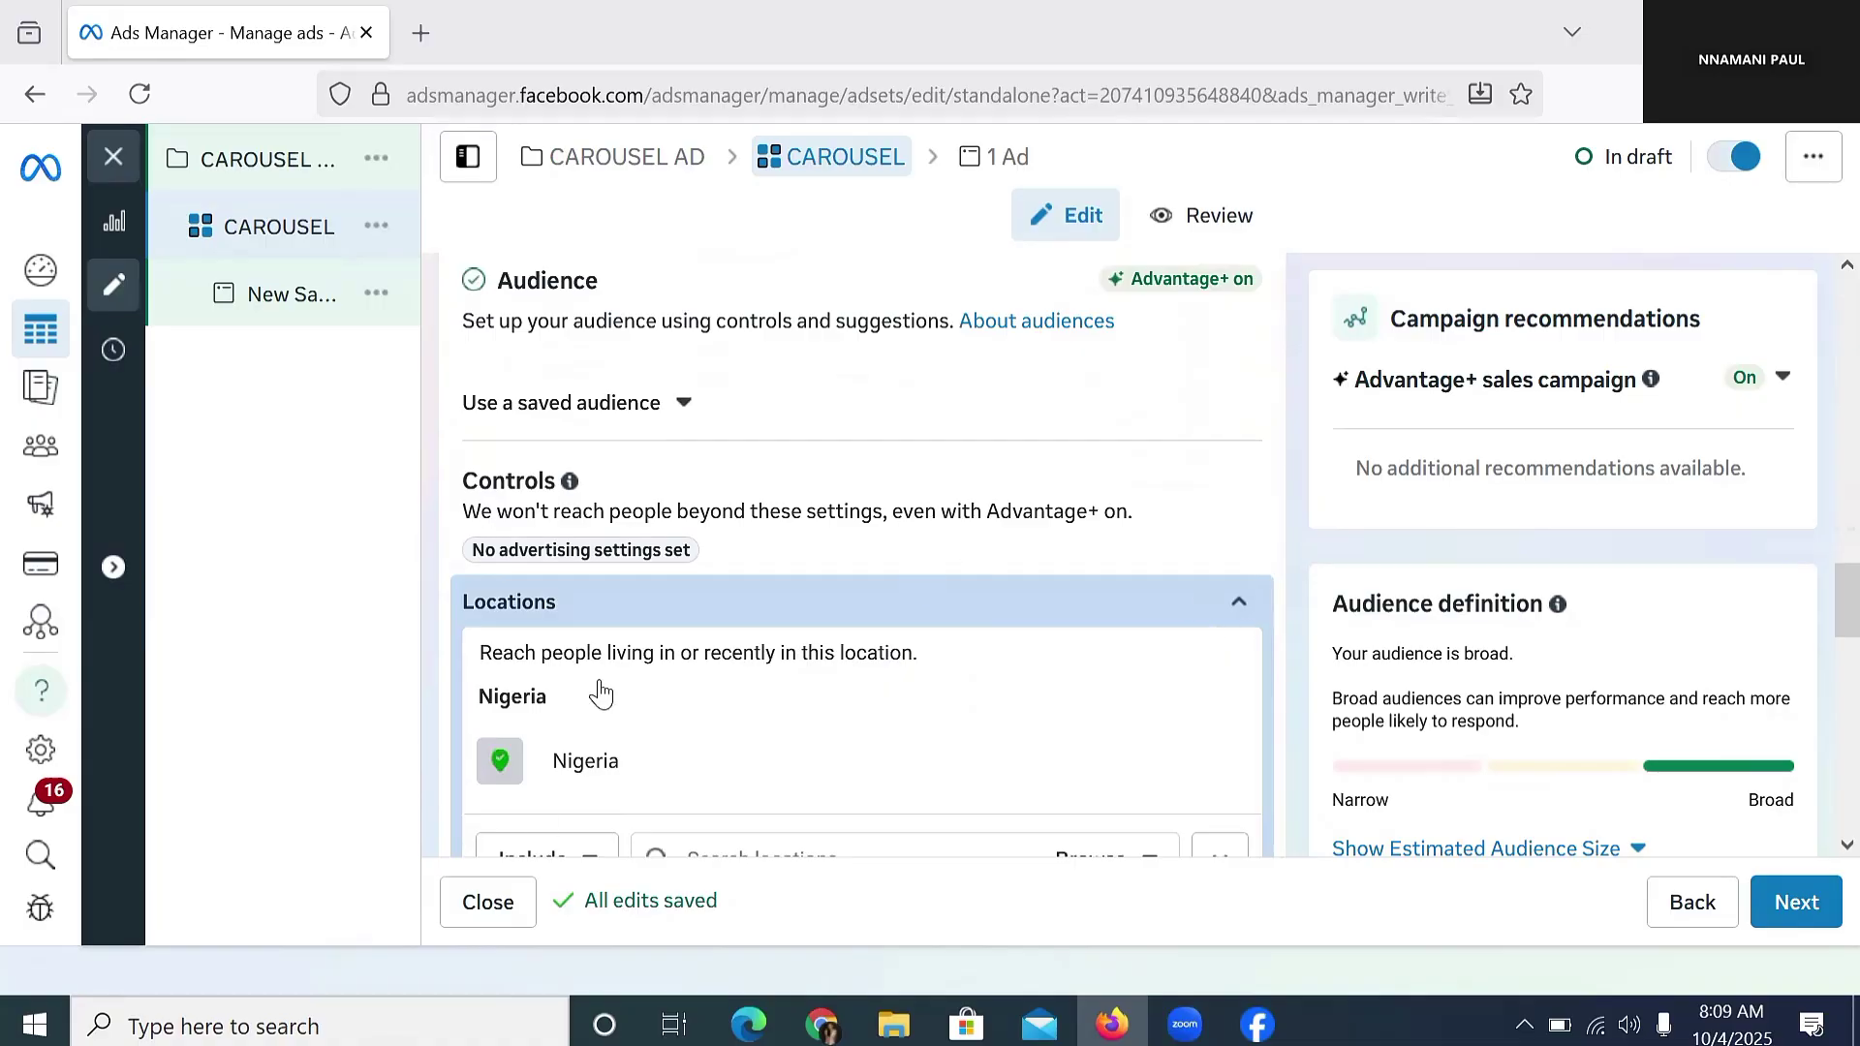
scroll(601, 693, down, 3)
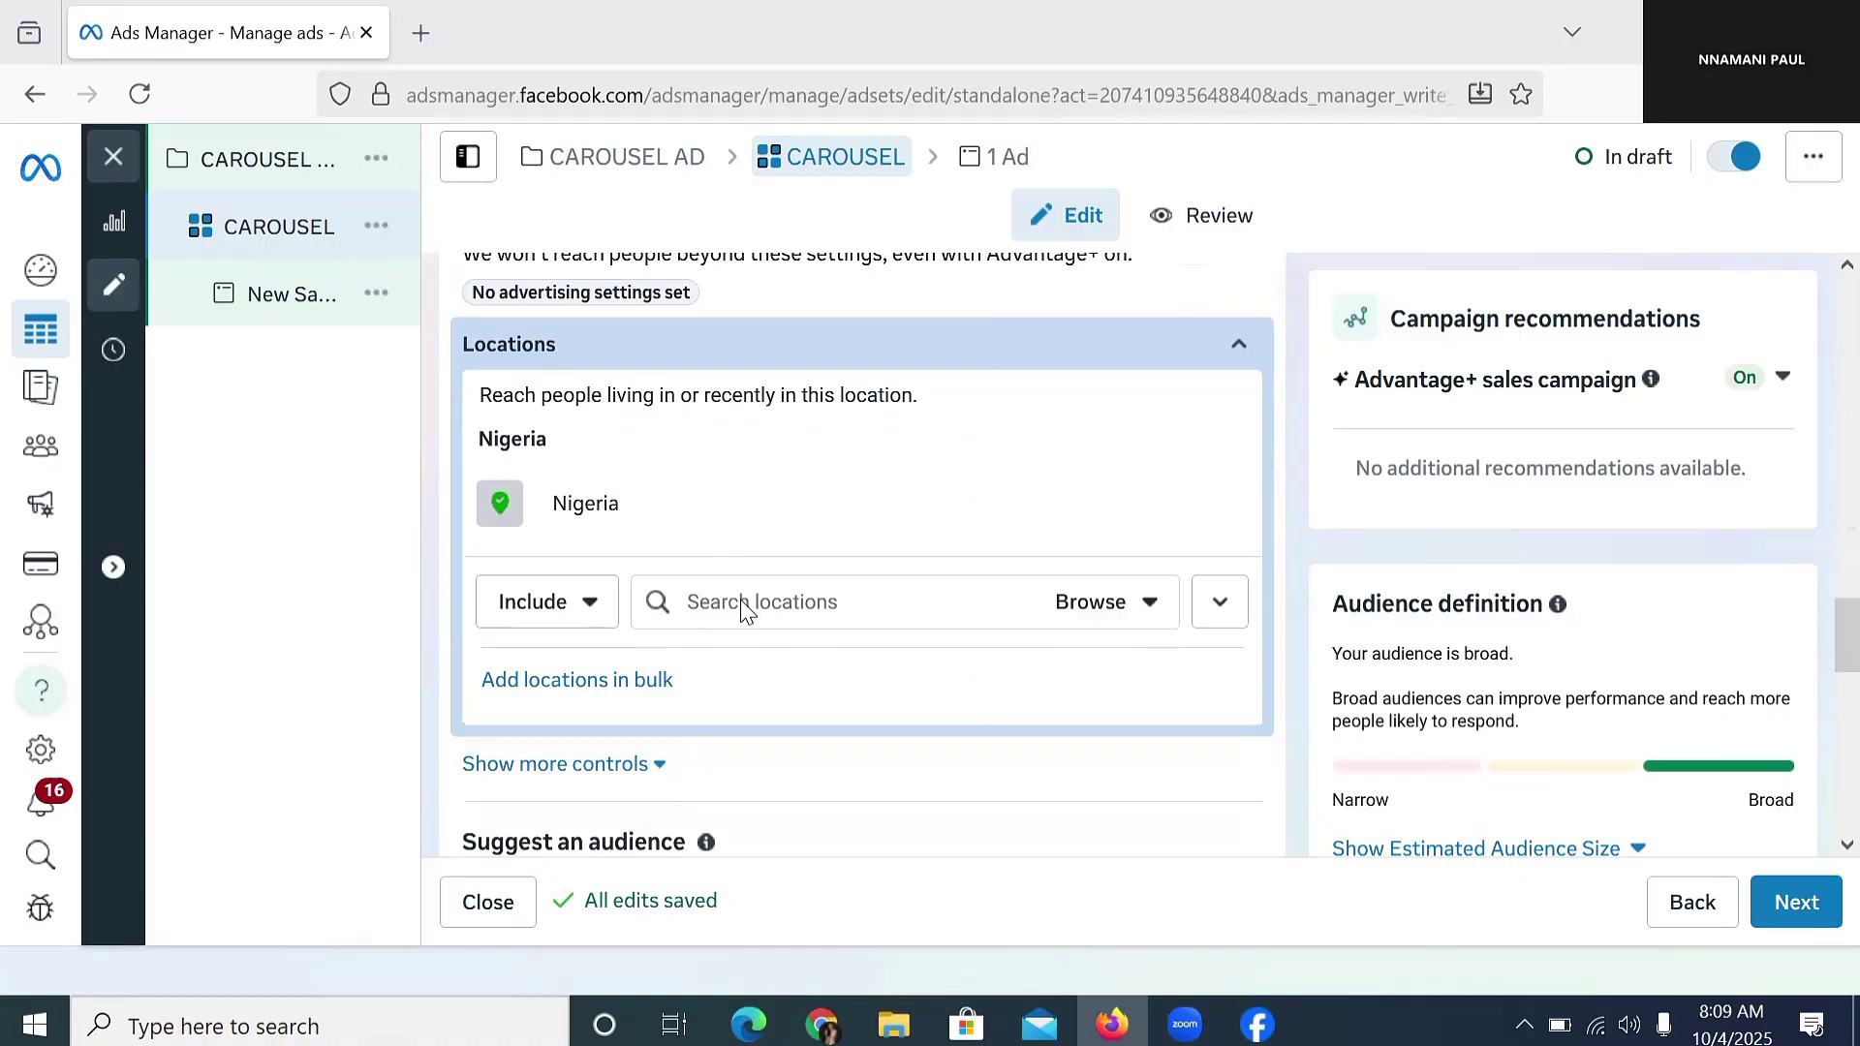
click(830, 607)
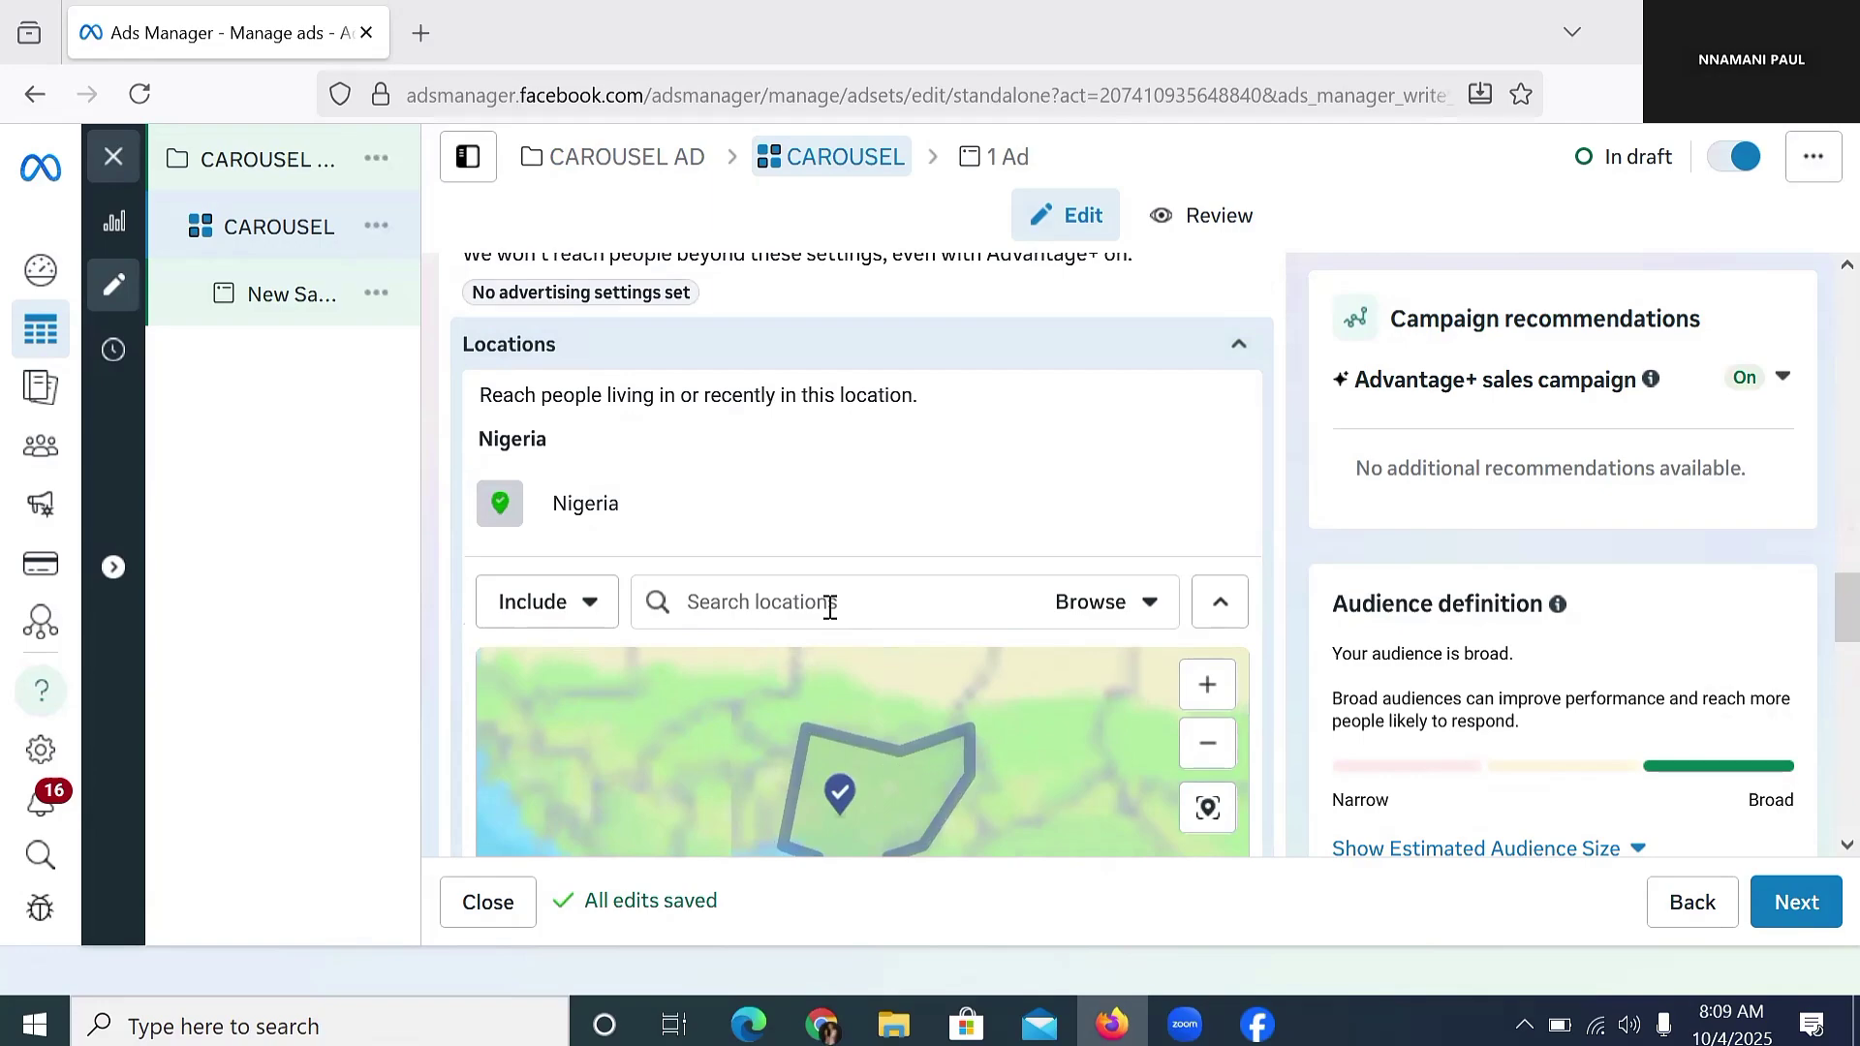
text(GHANA)
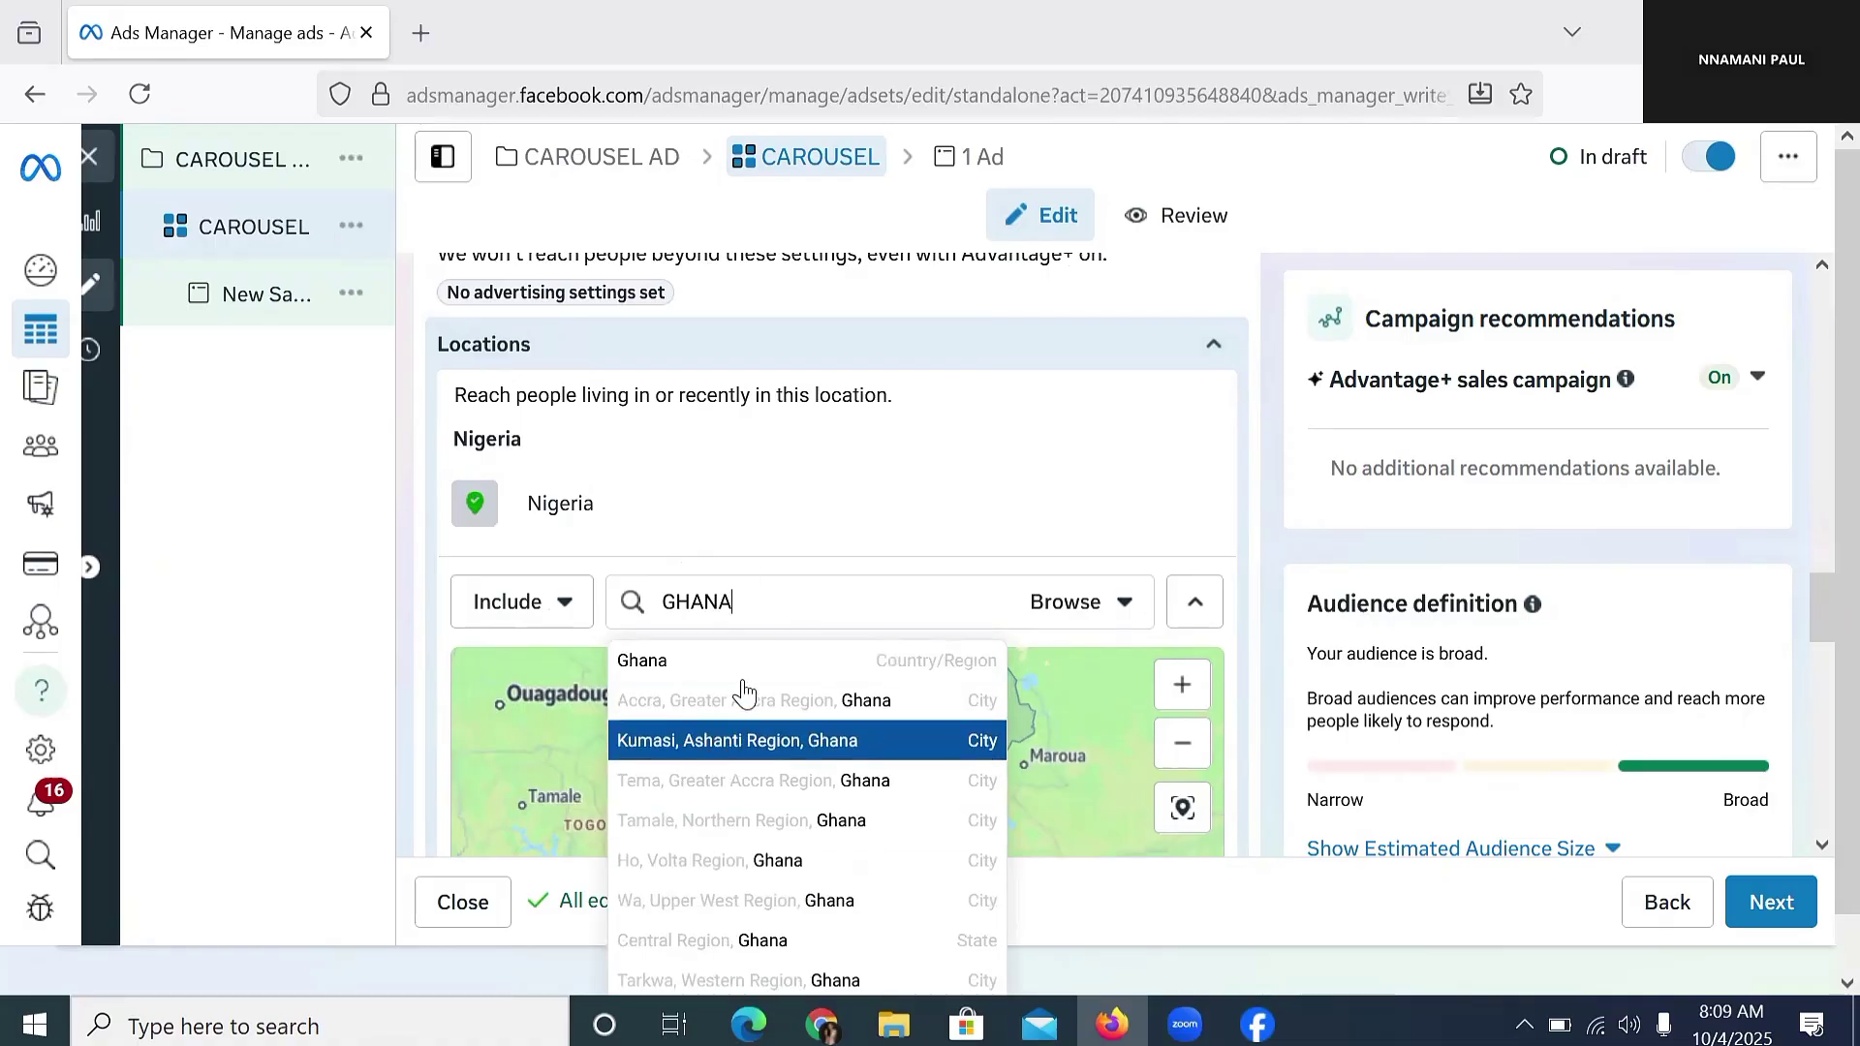
double_click(911, 597)
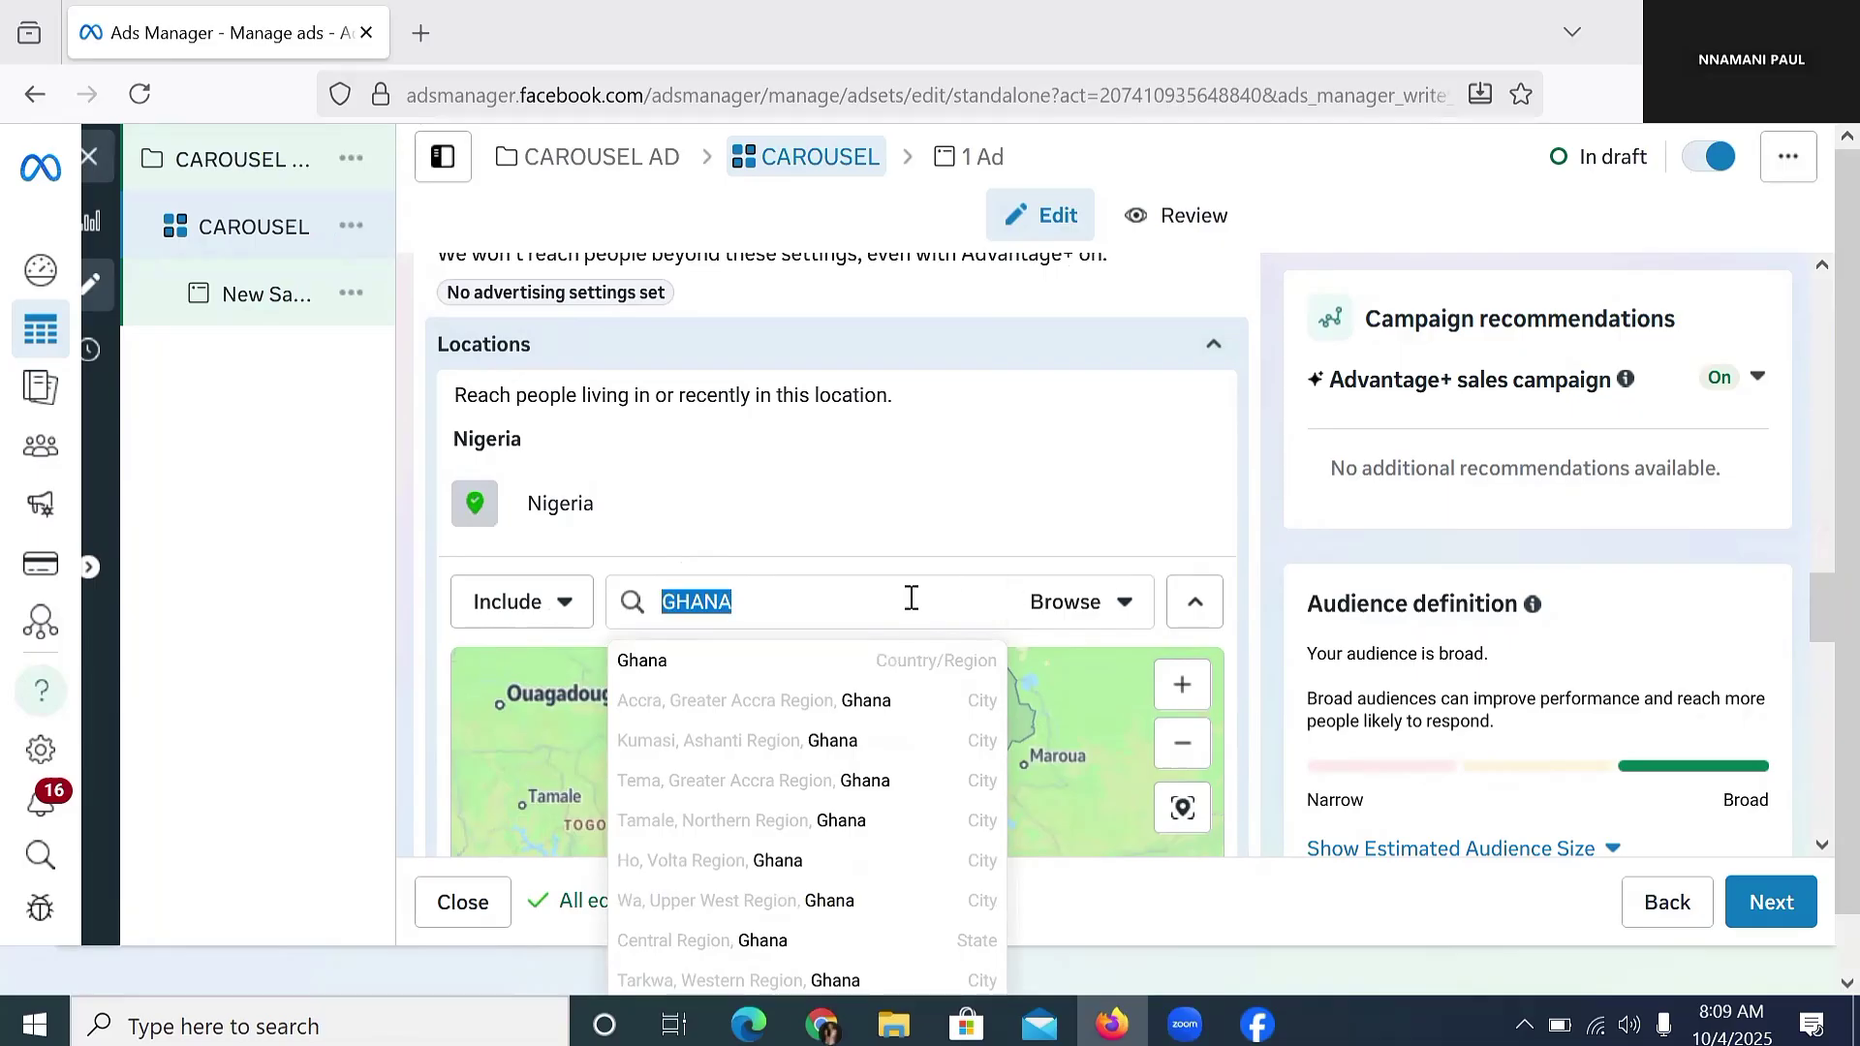
key(BackSpace)
Step: Expand the optional audience suggestions and review the custom audience, age and gender options
scroll(911, 571, down, 7)
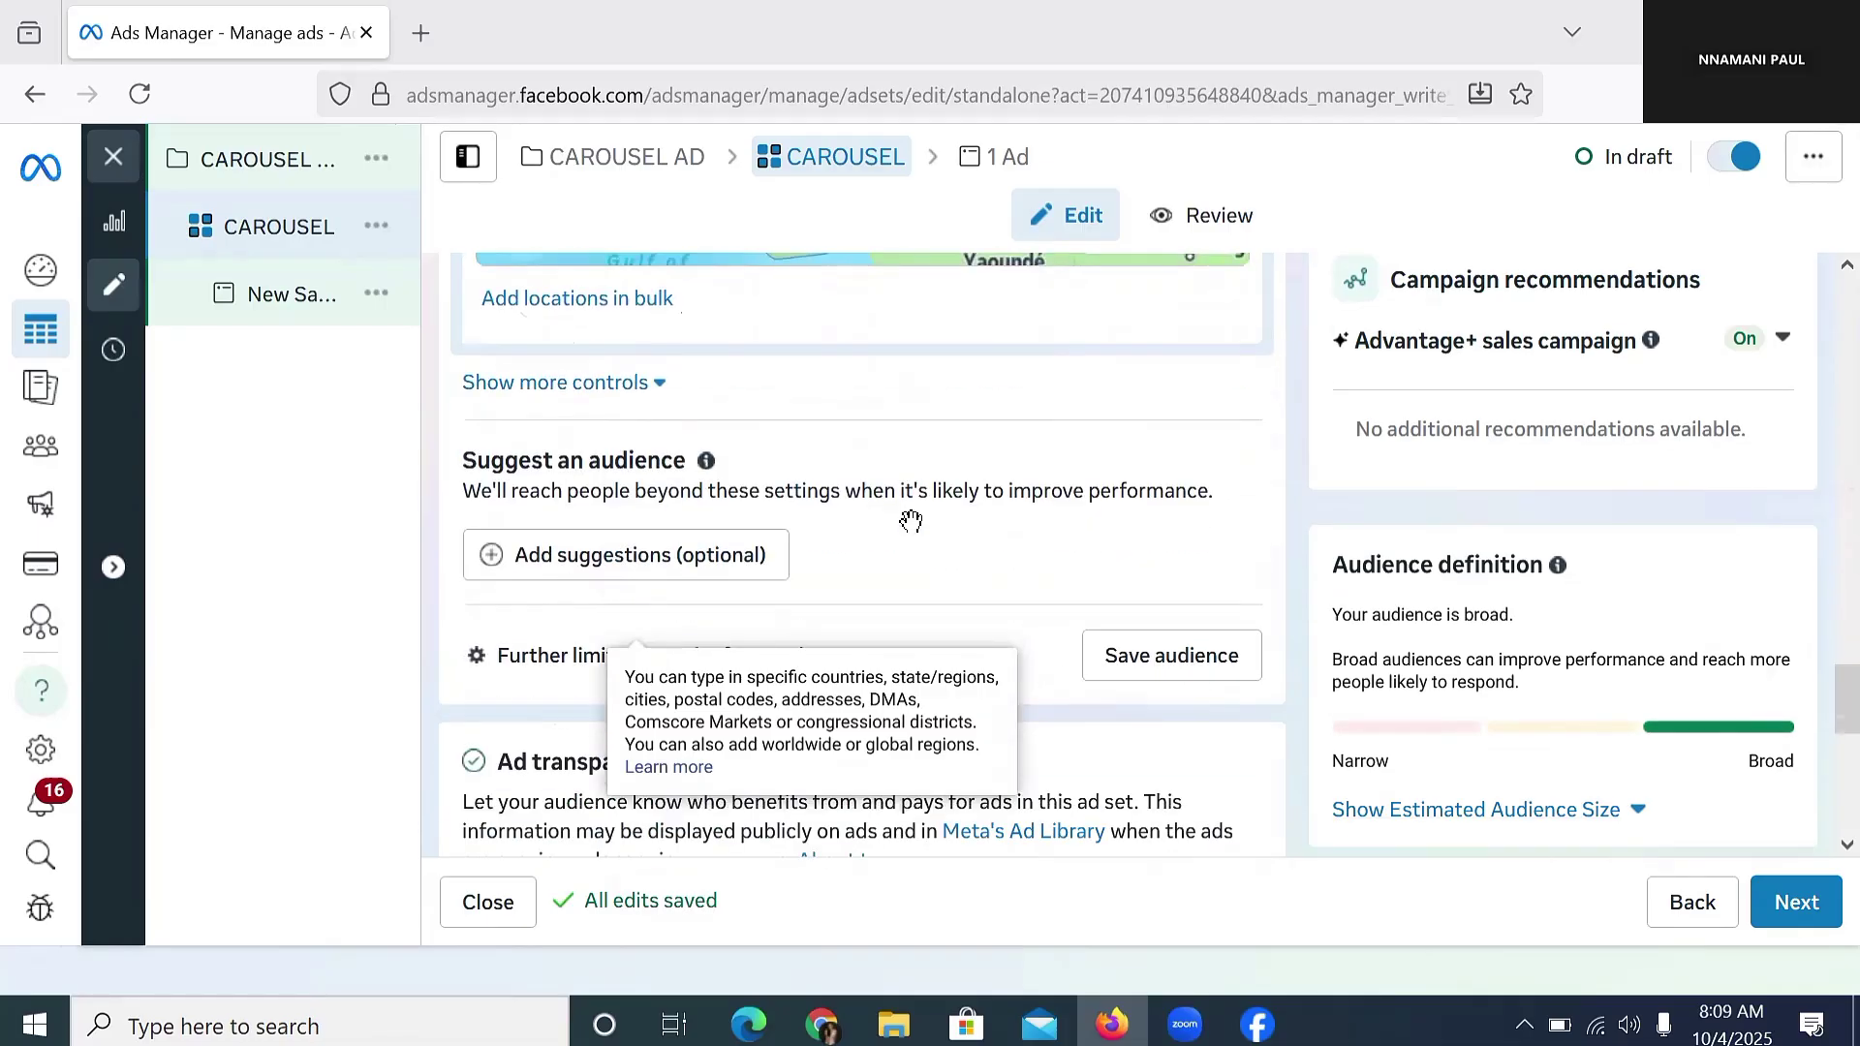
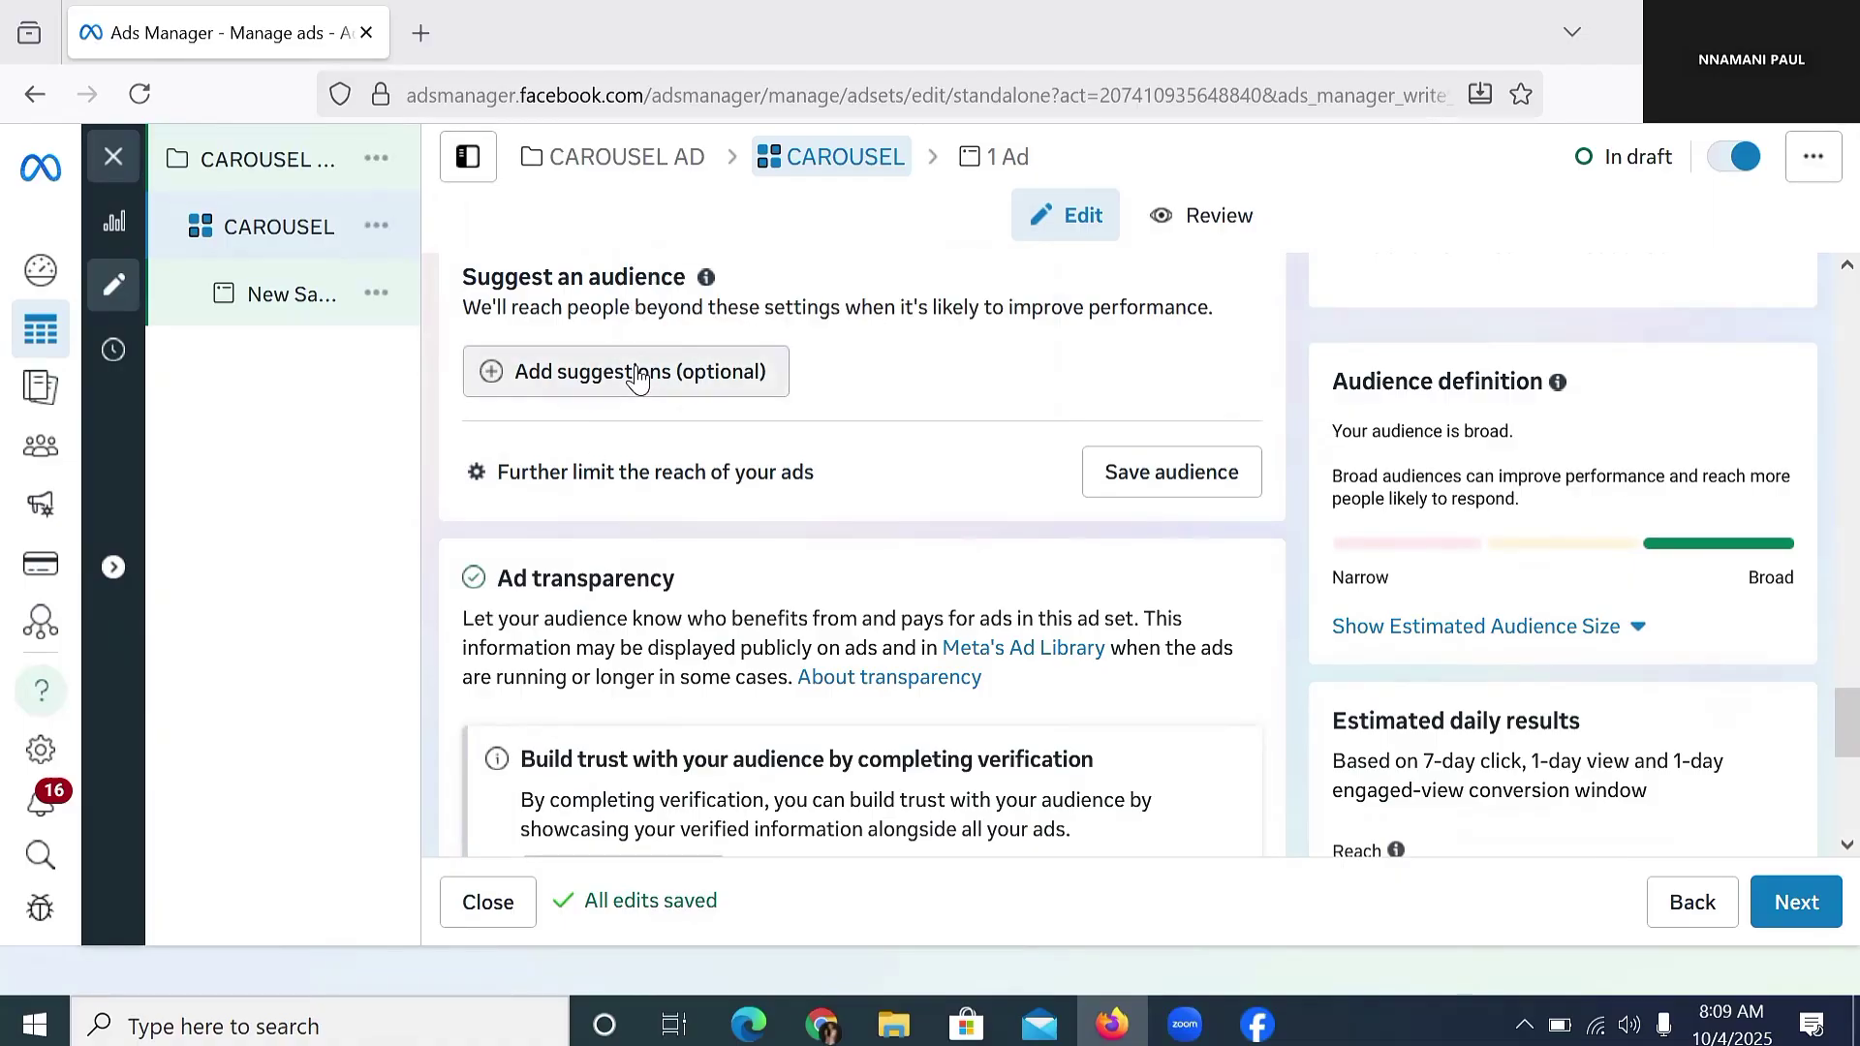
click(658, 383)
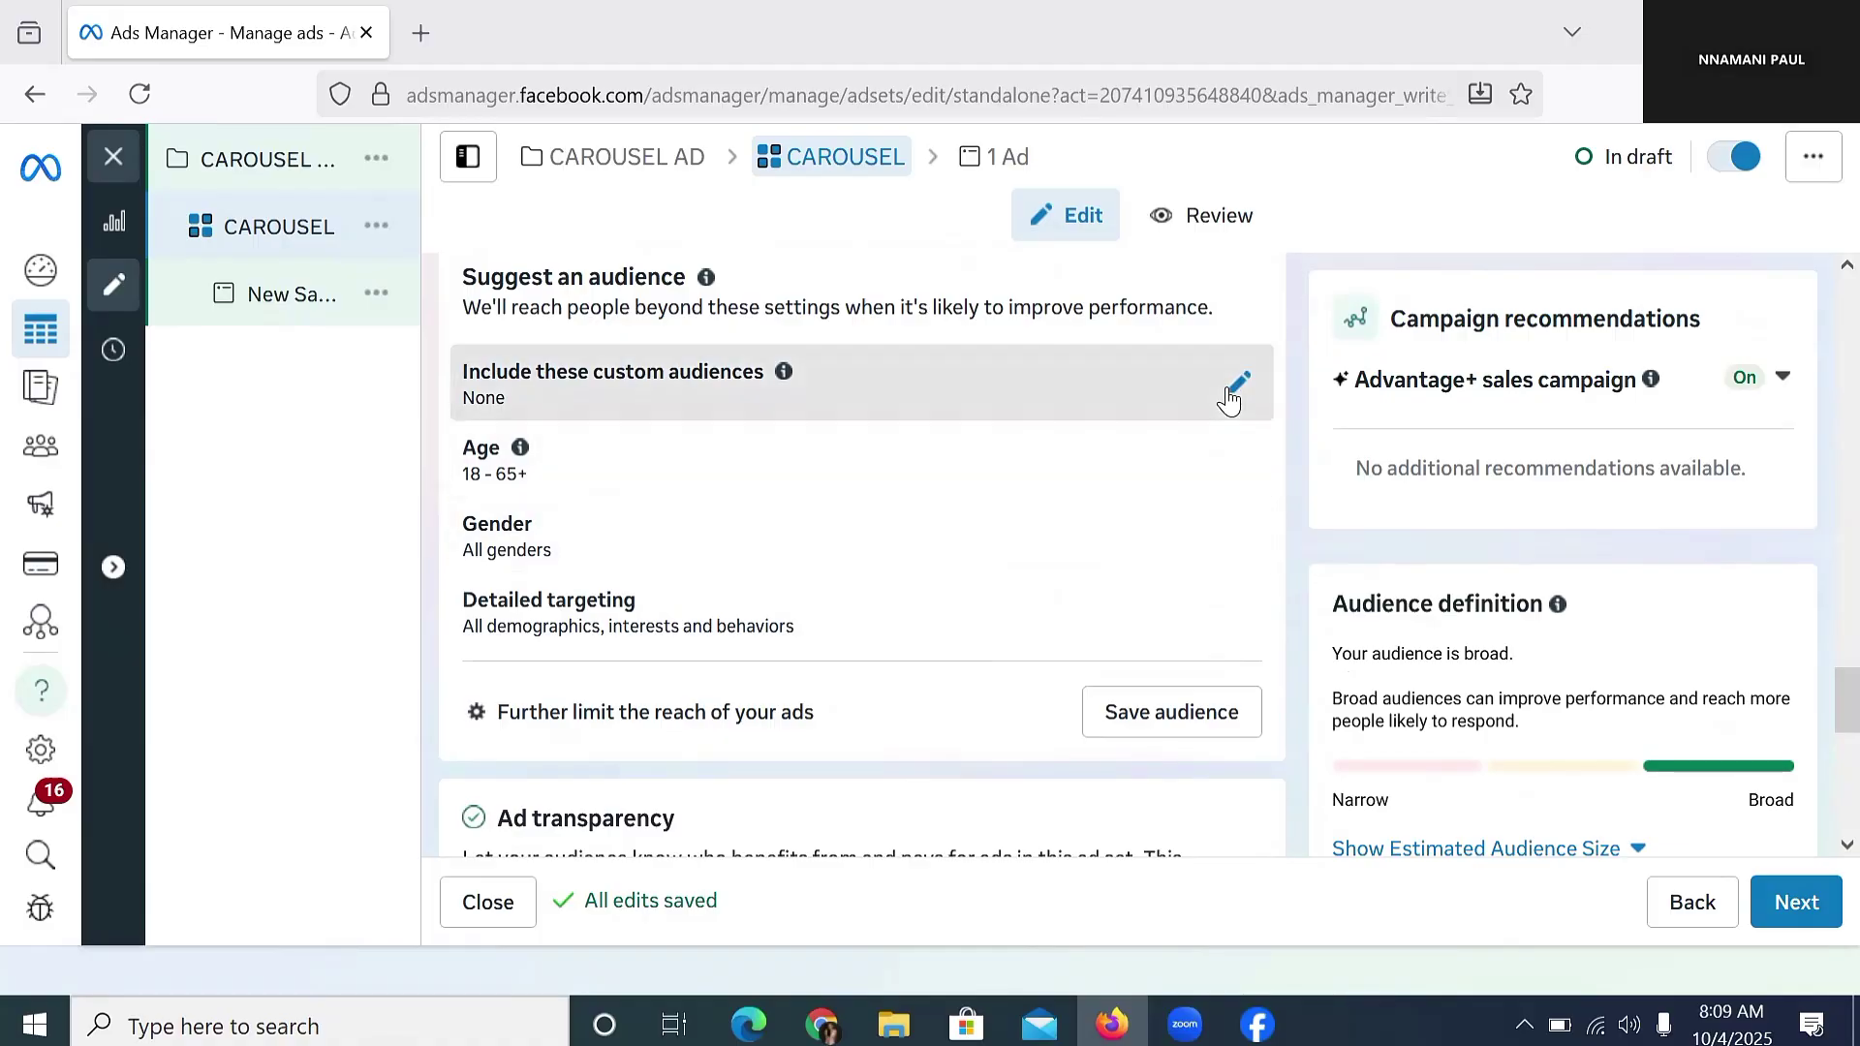
scroll(949, 427, down, 3)
scroll(910, 411, up, 4)
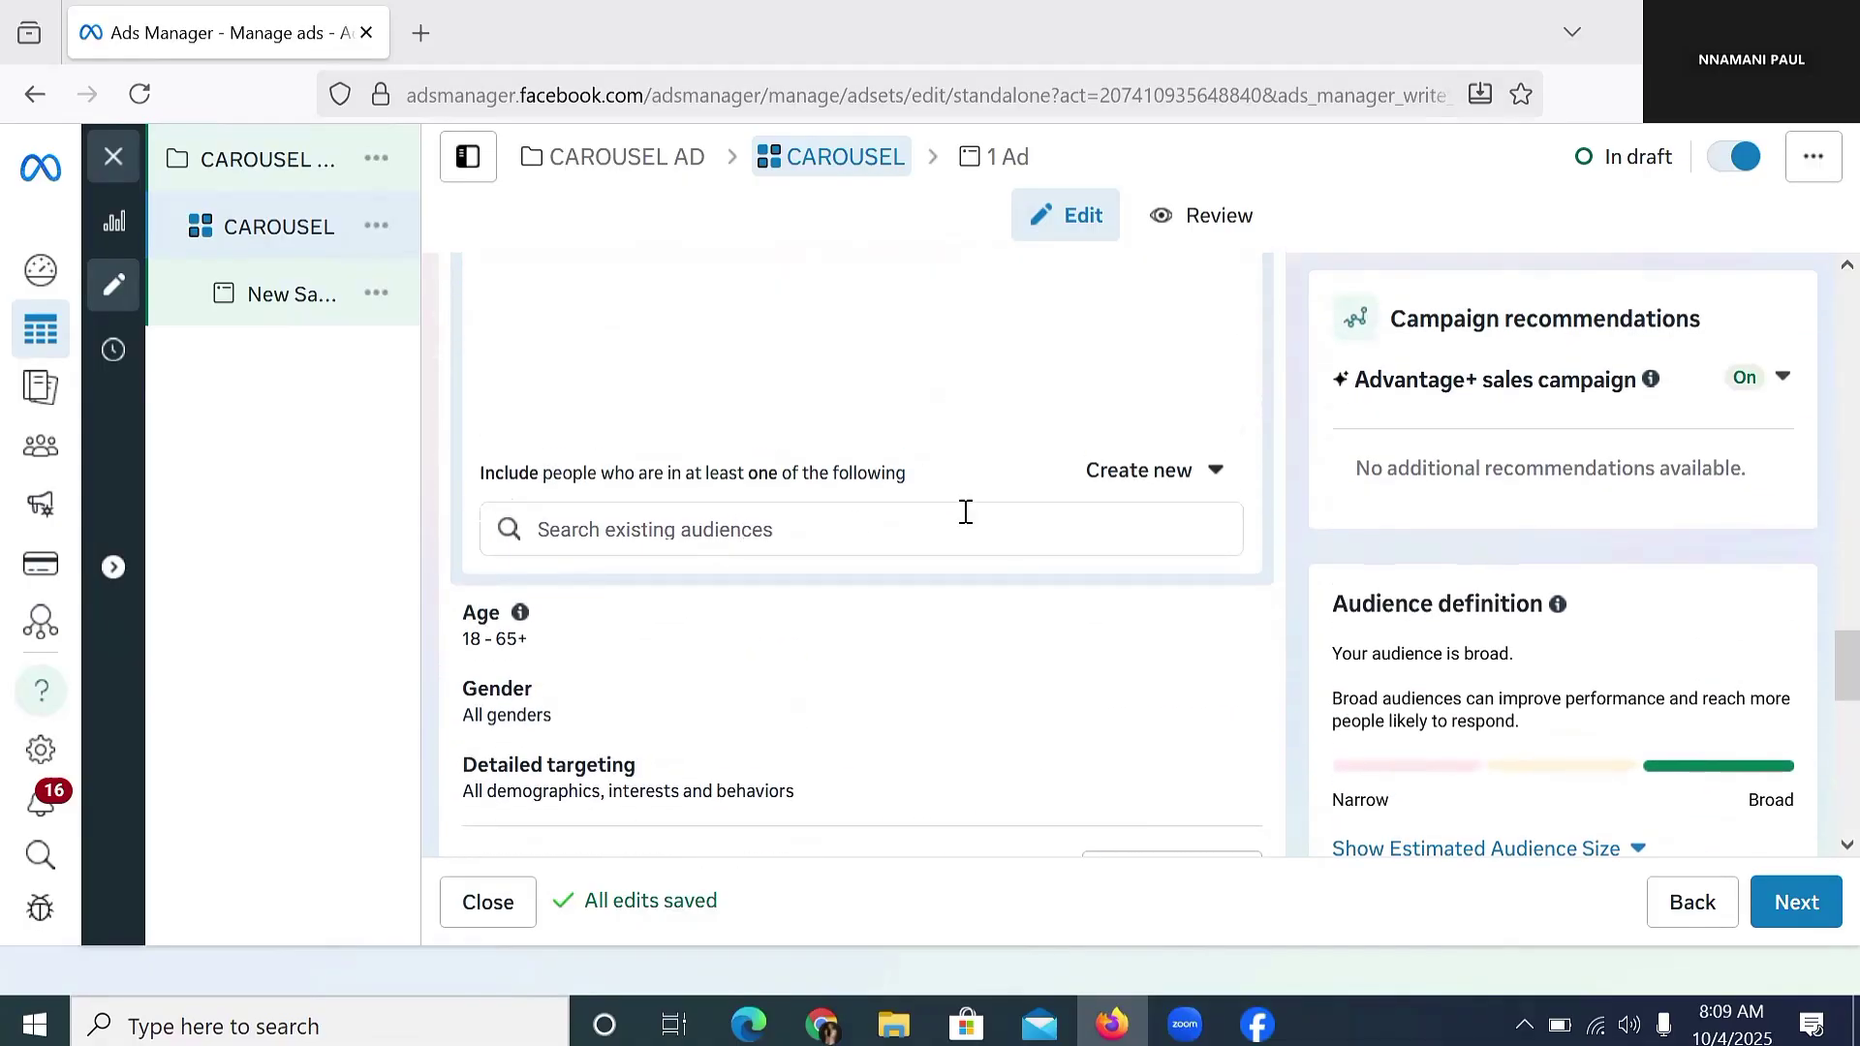
scroll(966, 524, down, 2)
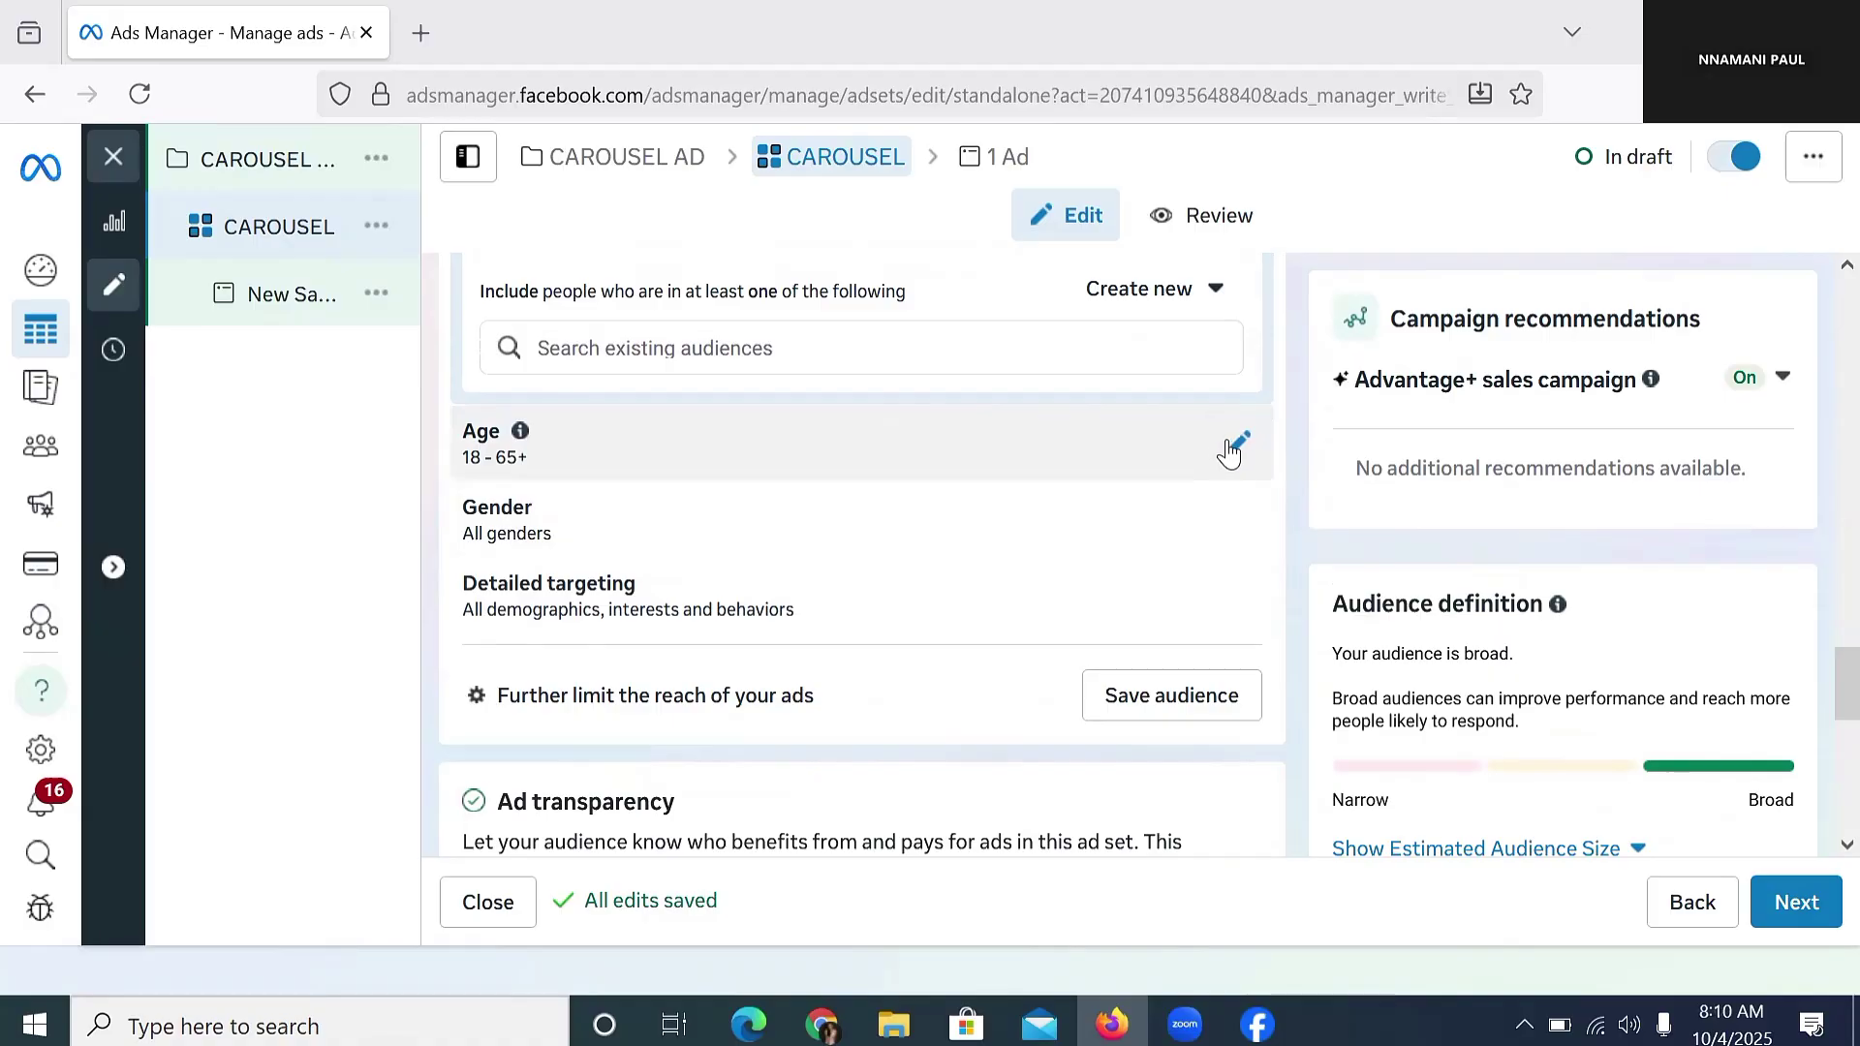
click(1230, 450)
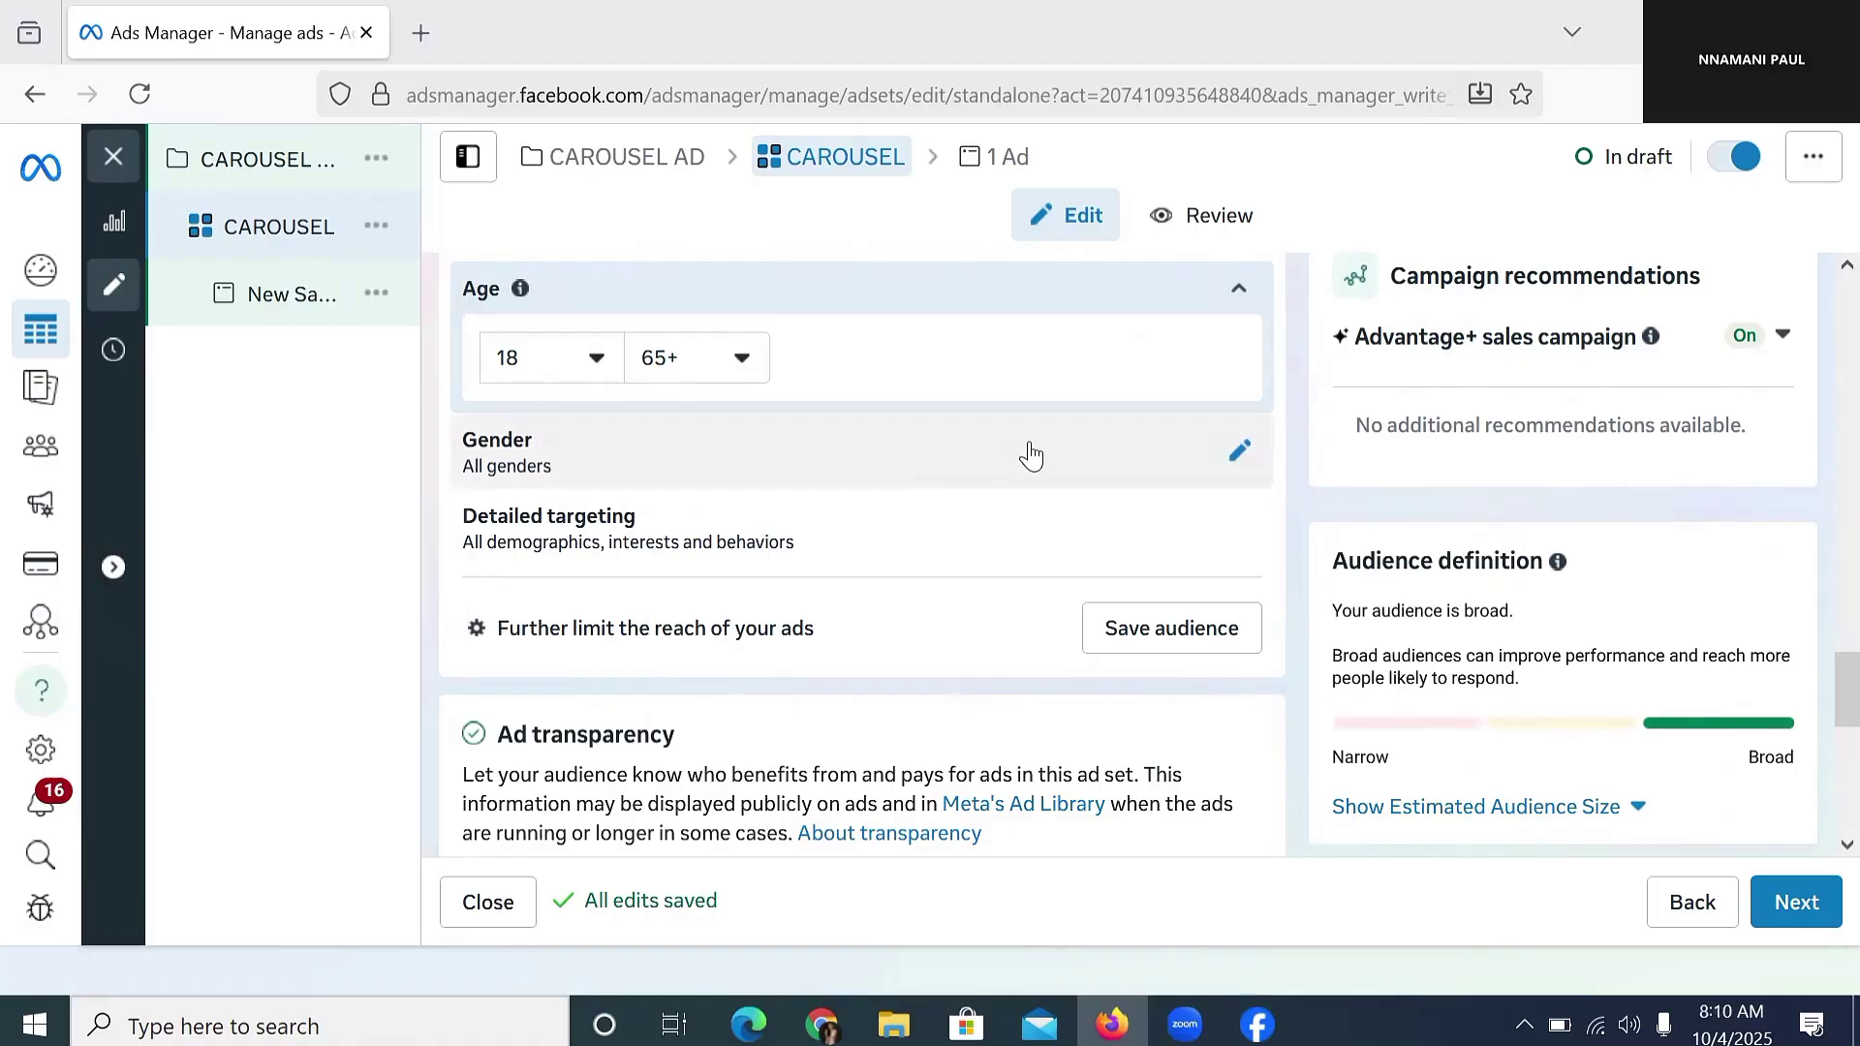
click(1244, 453)
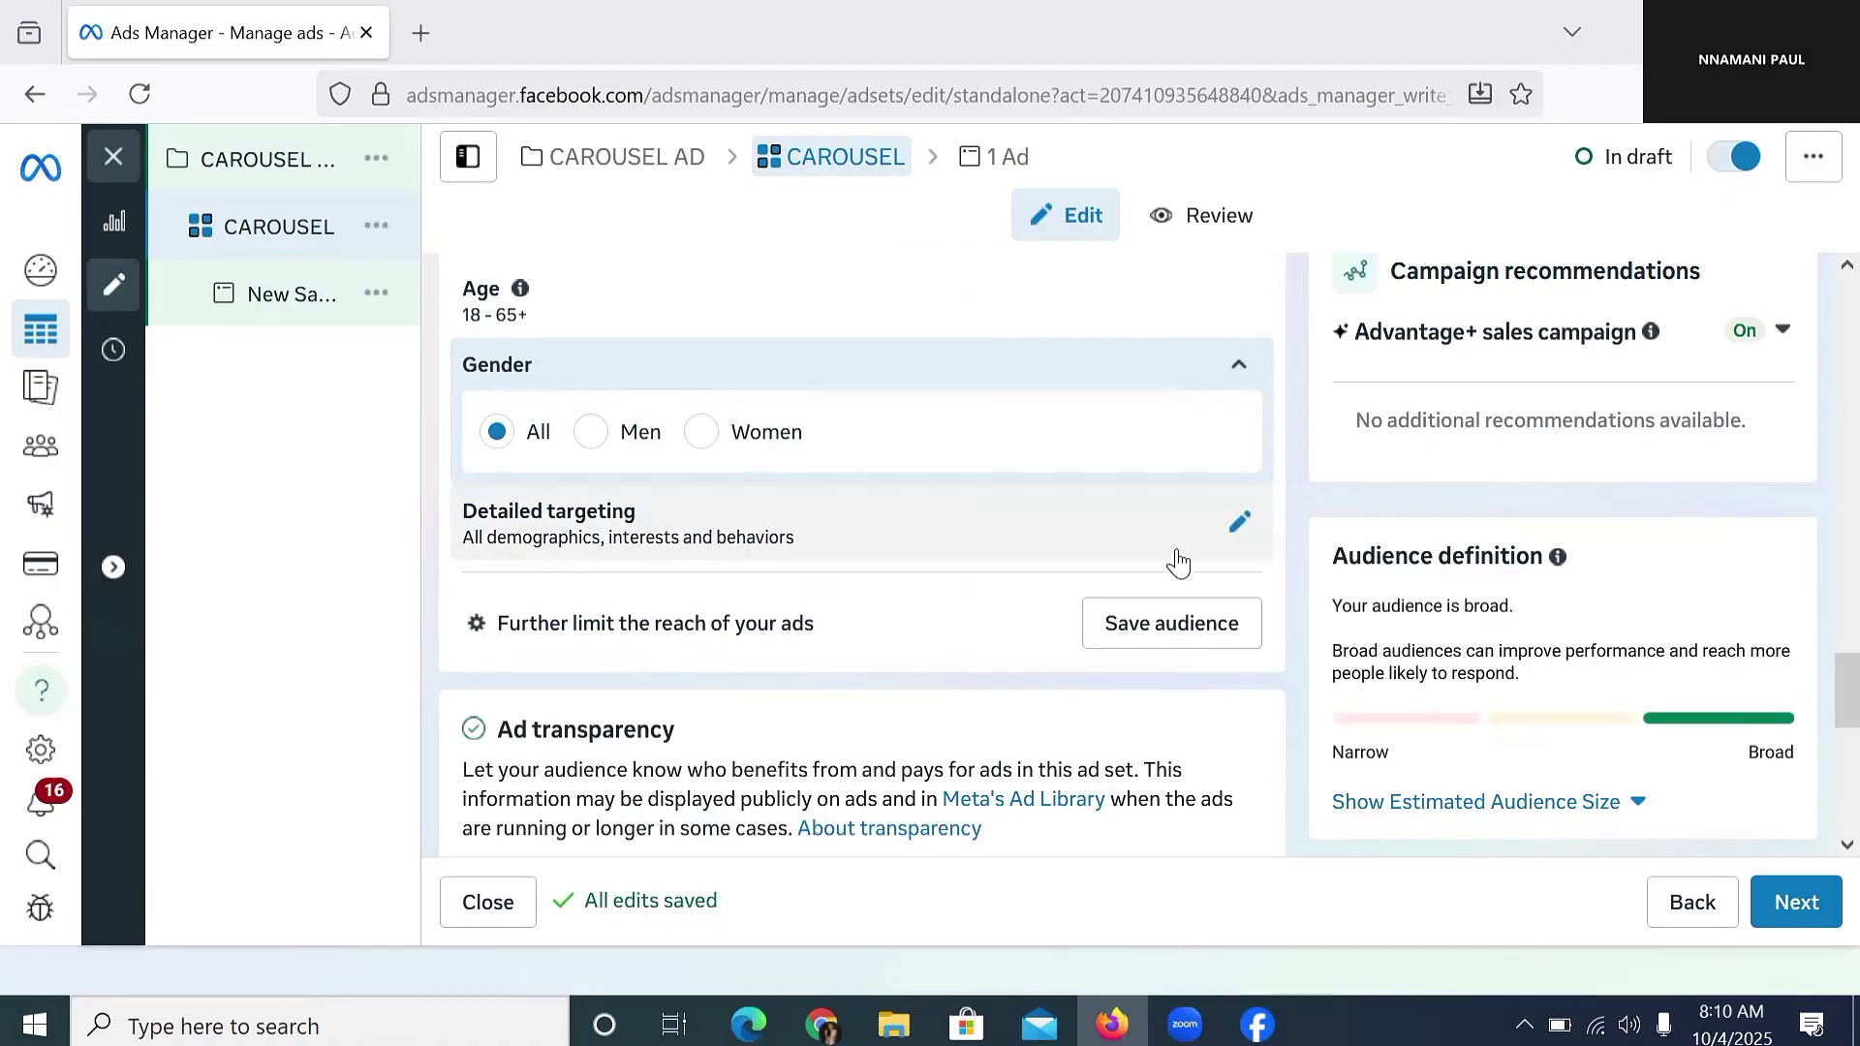
Step: Search detailed targeting for WATCHES and add the IWC Watches (watches) interest
click(1239, 522)
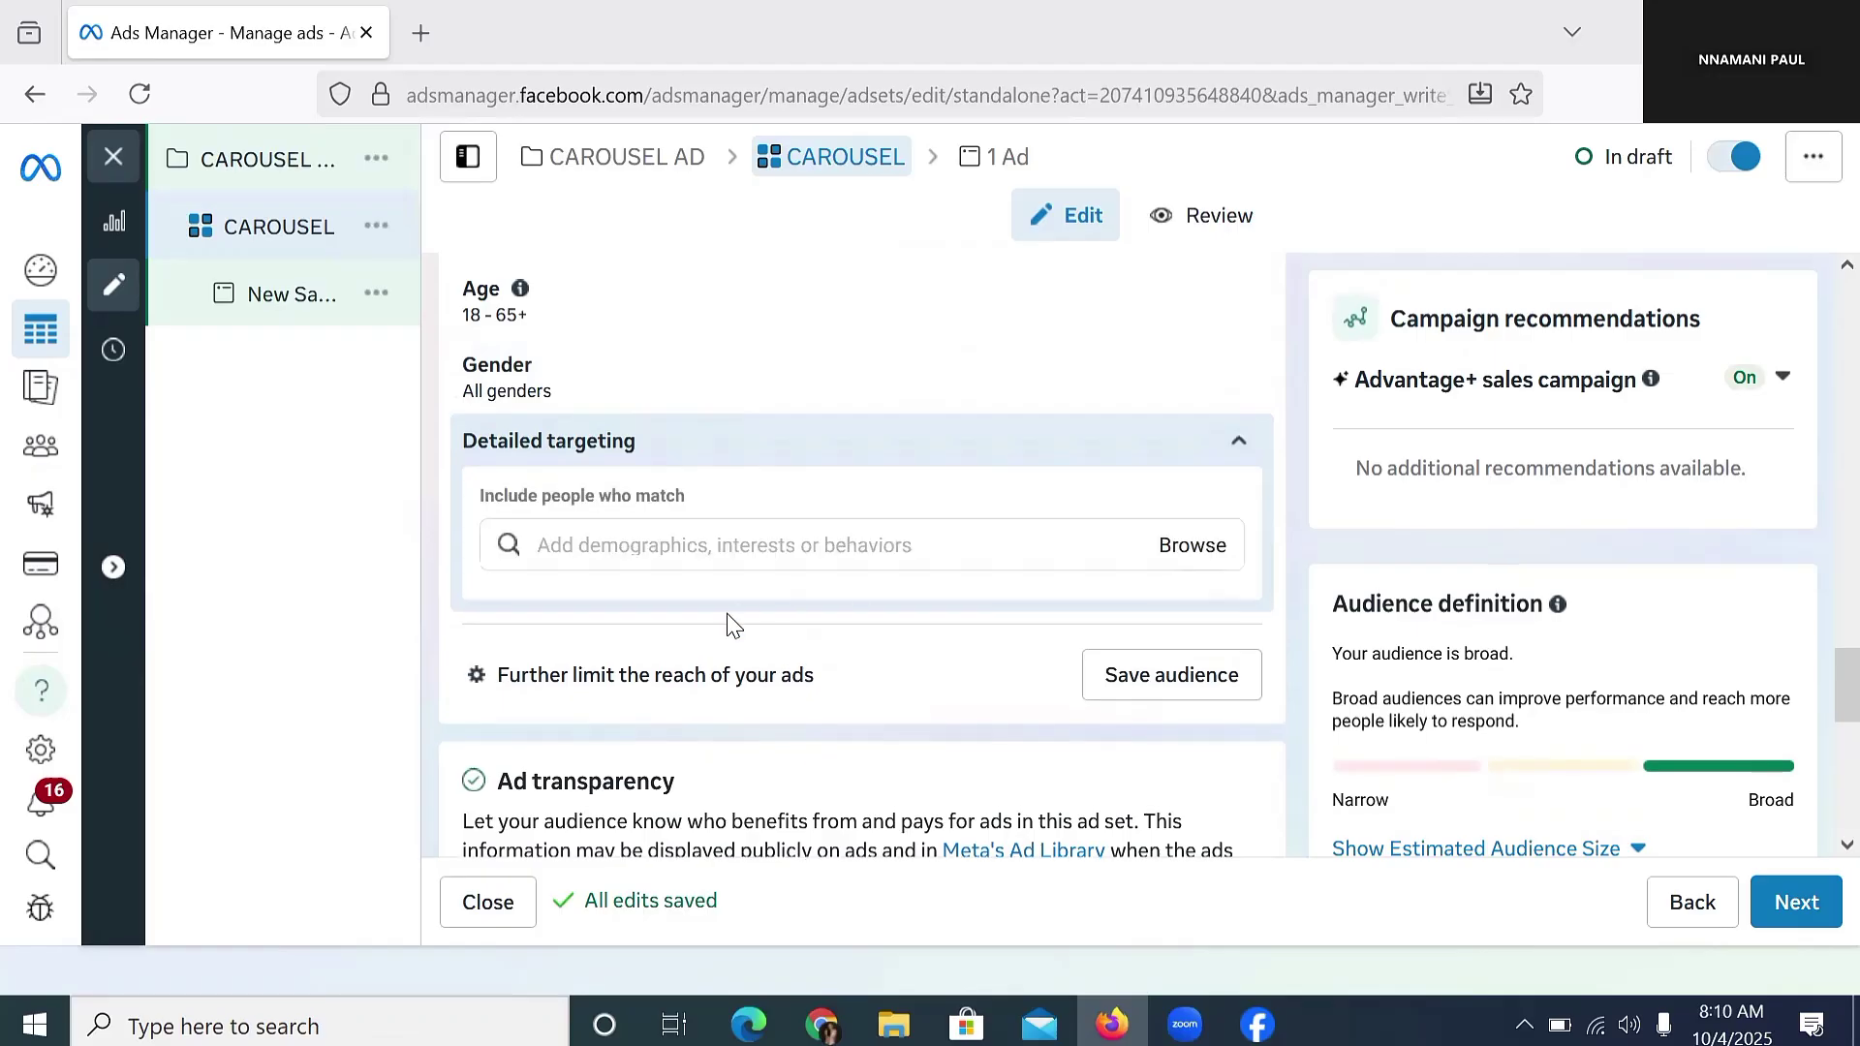
click(769, 543)
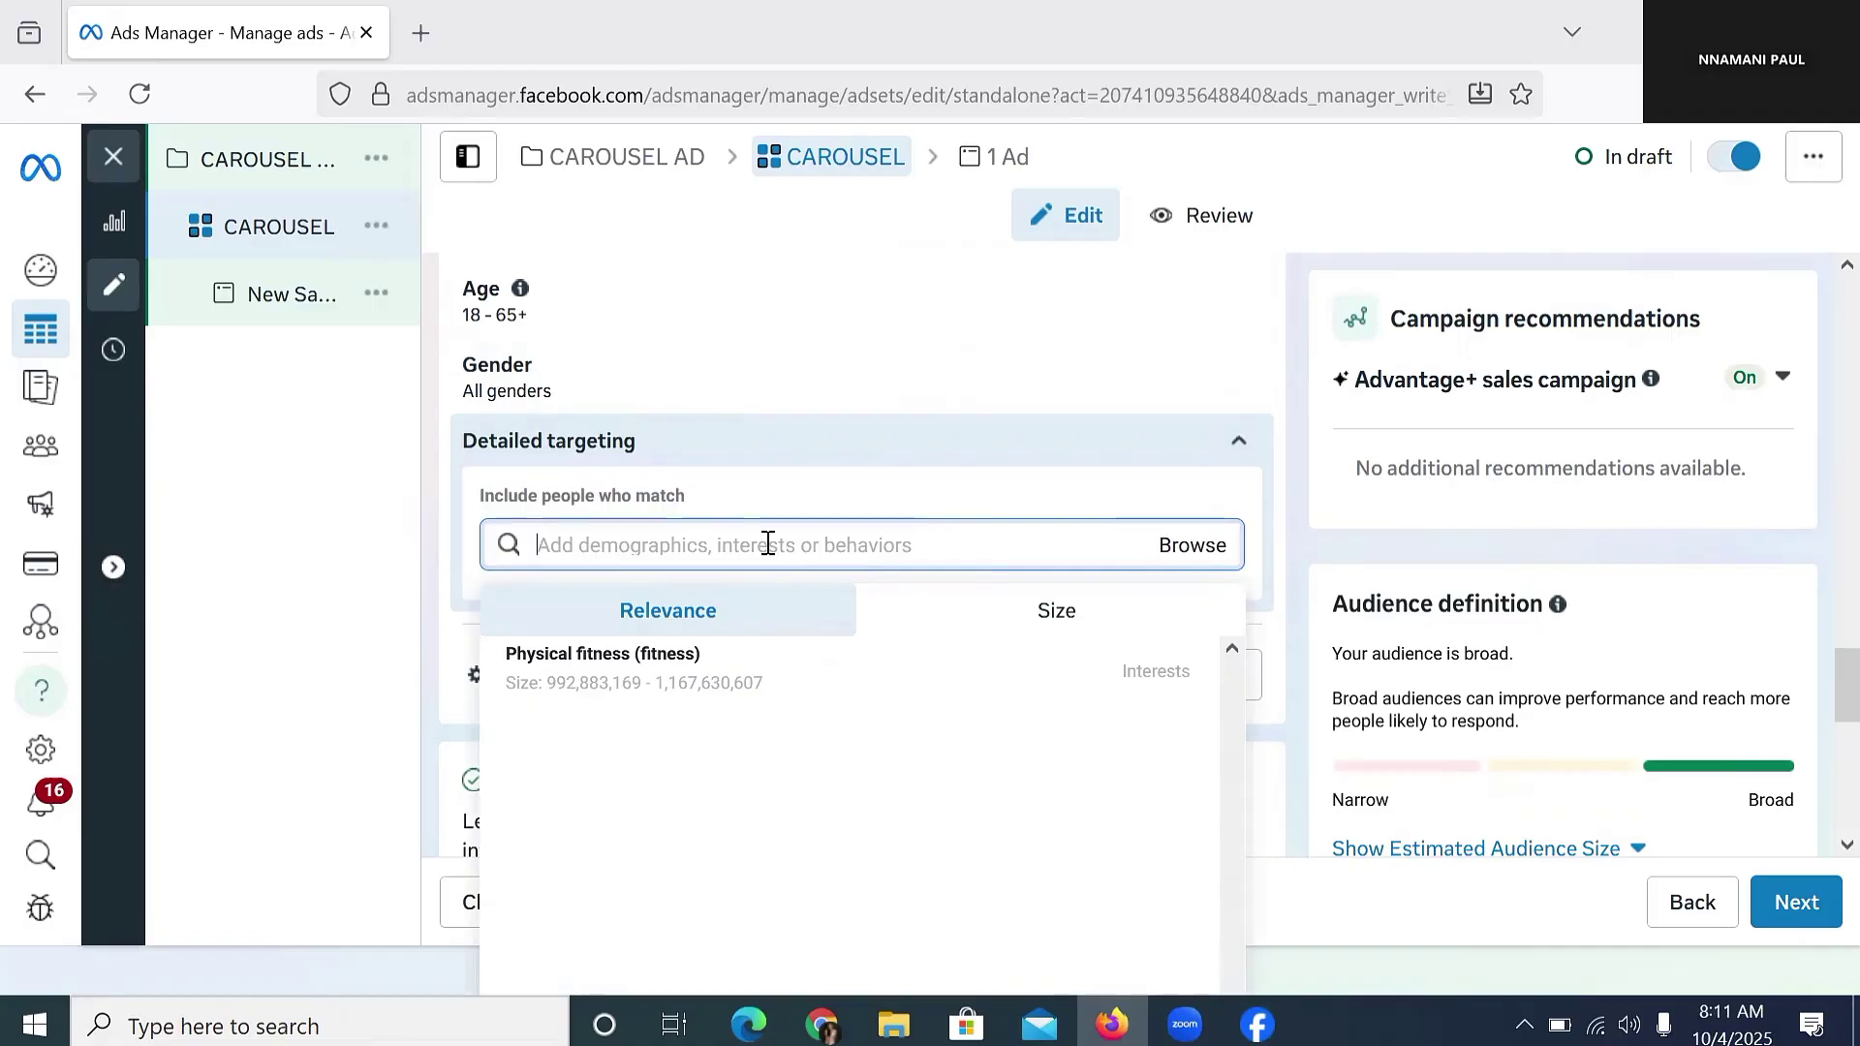
text(WATCHE)
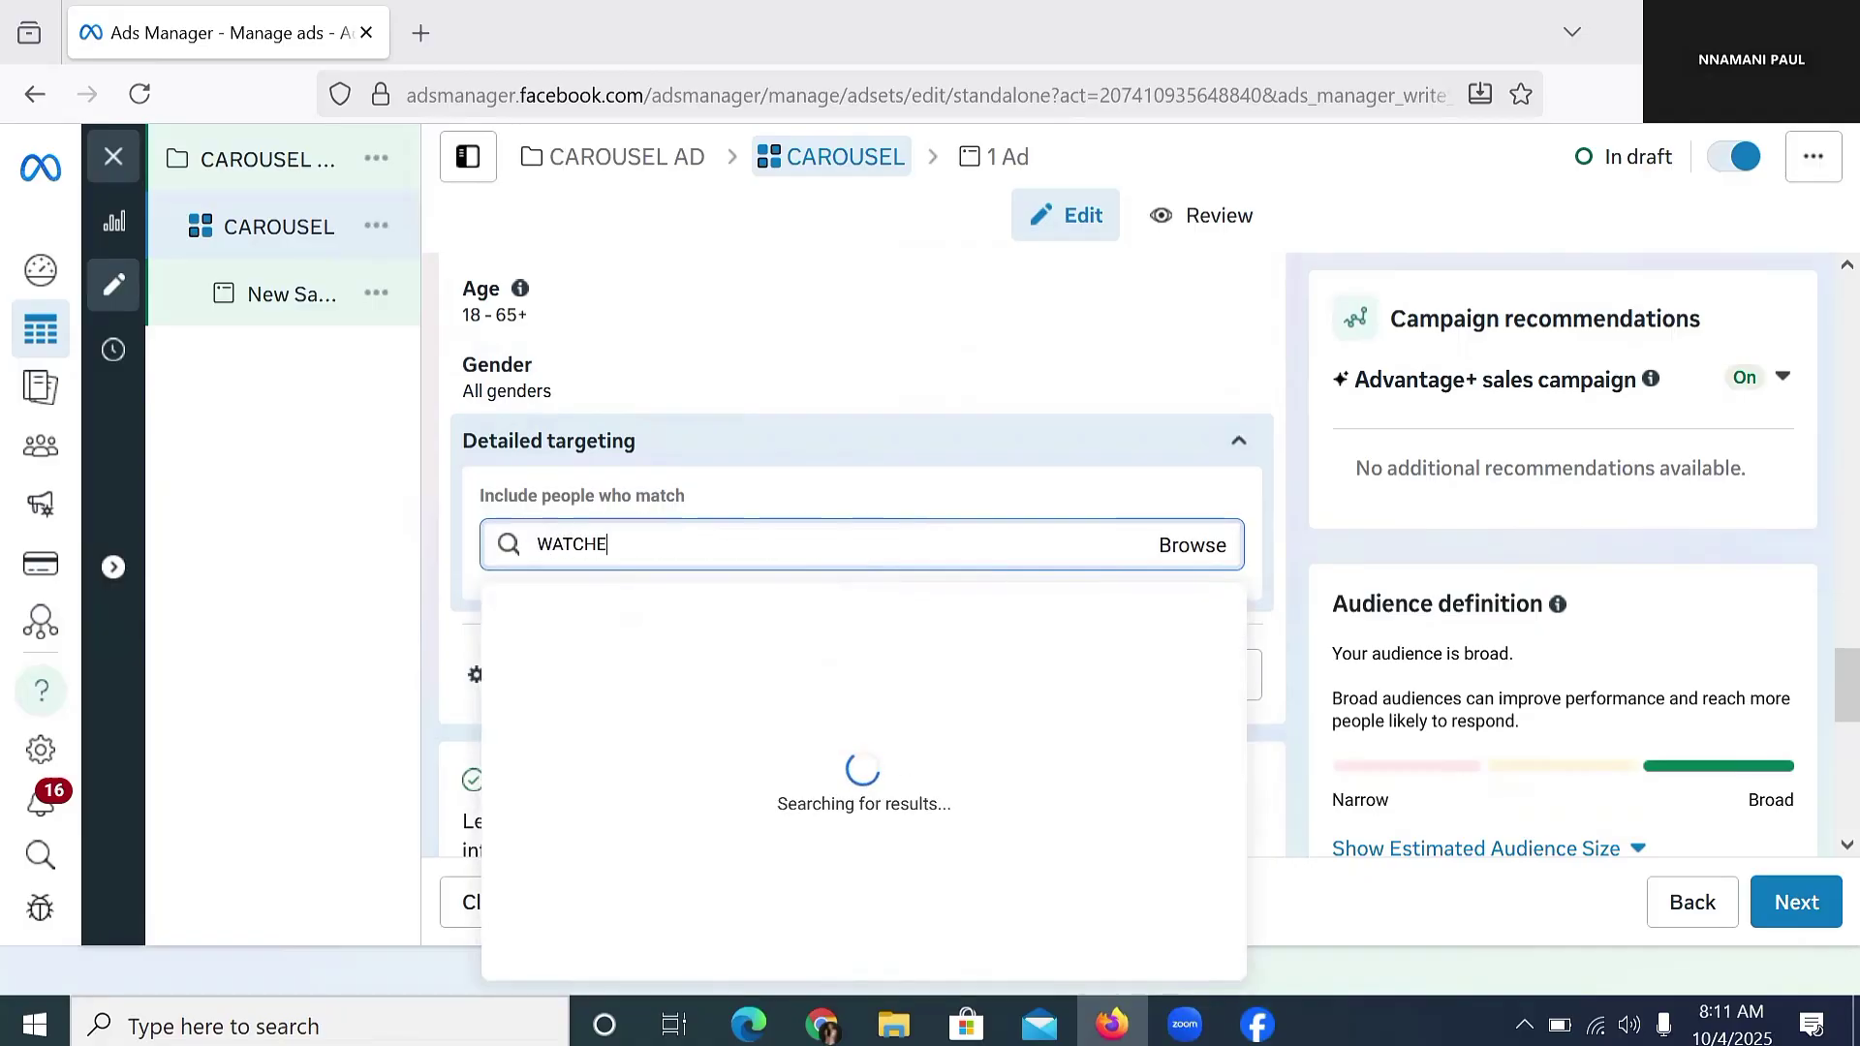
text(S)
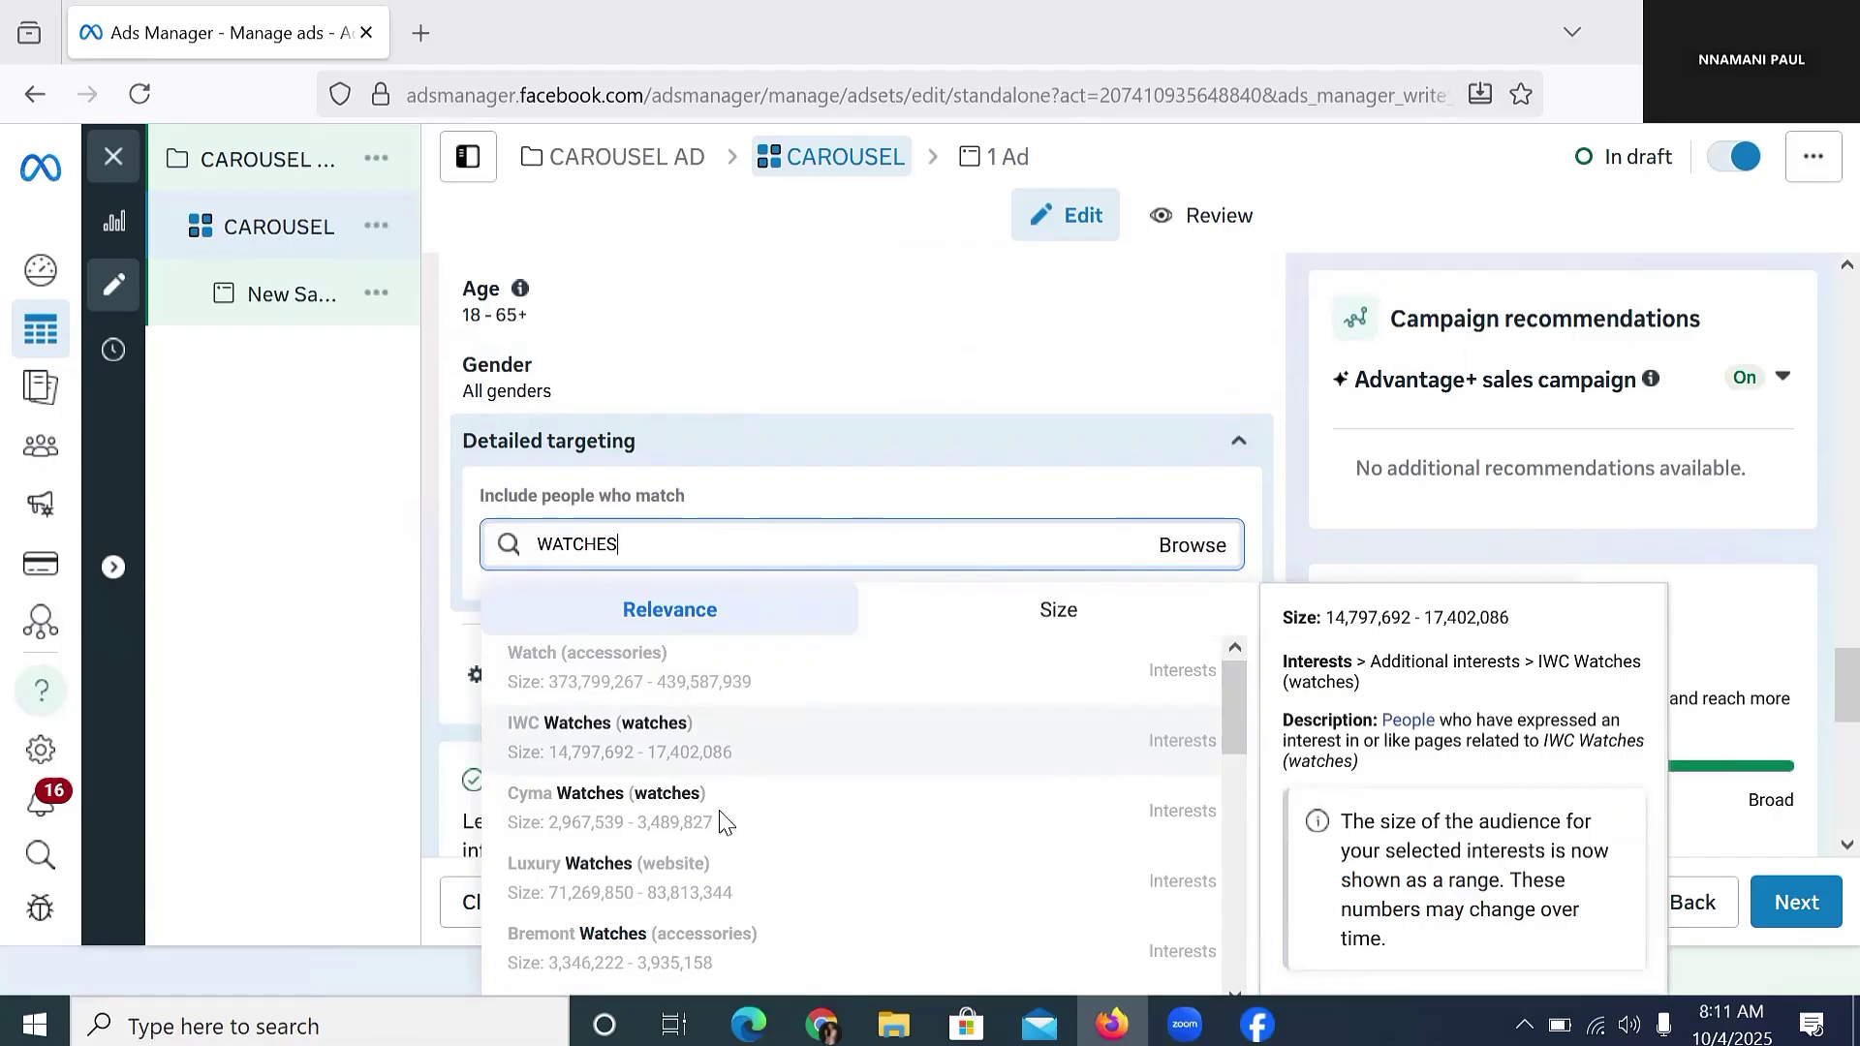
click(802, 756)
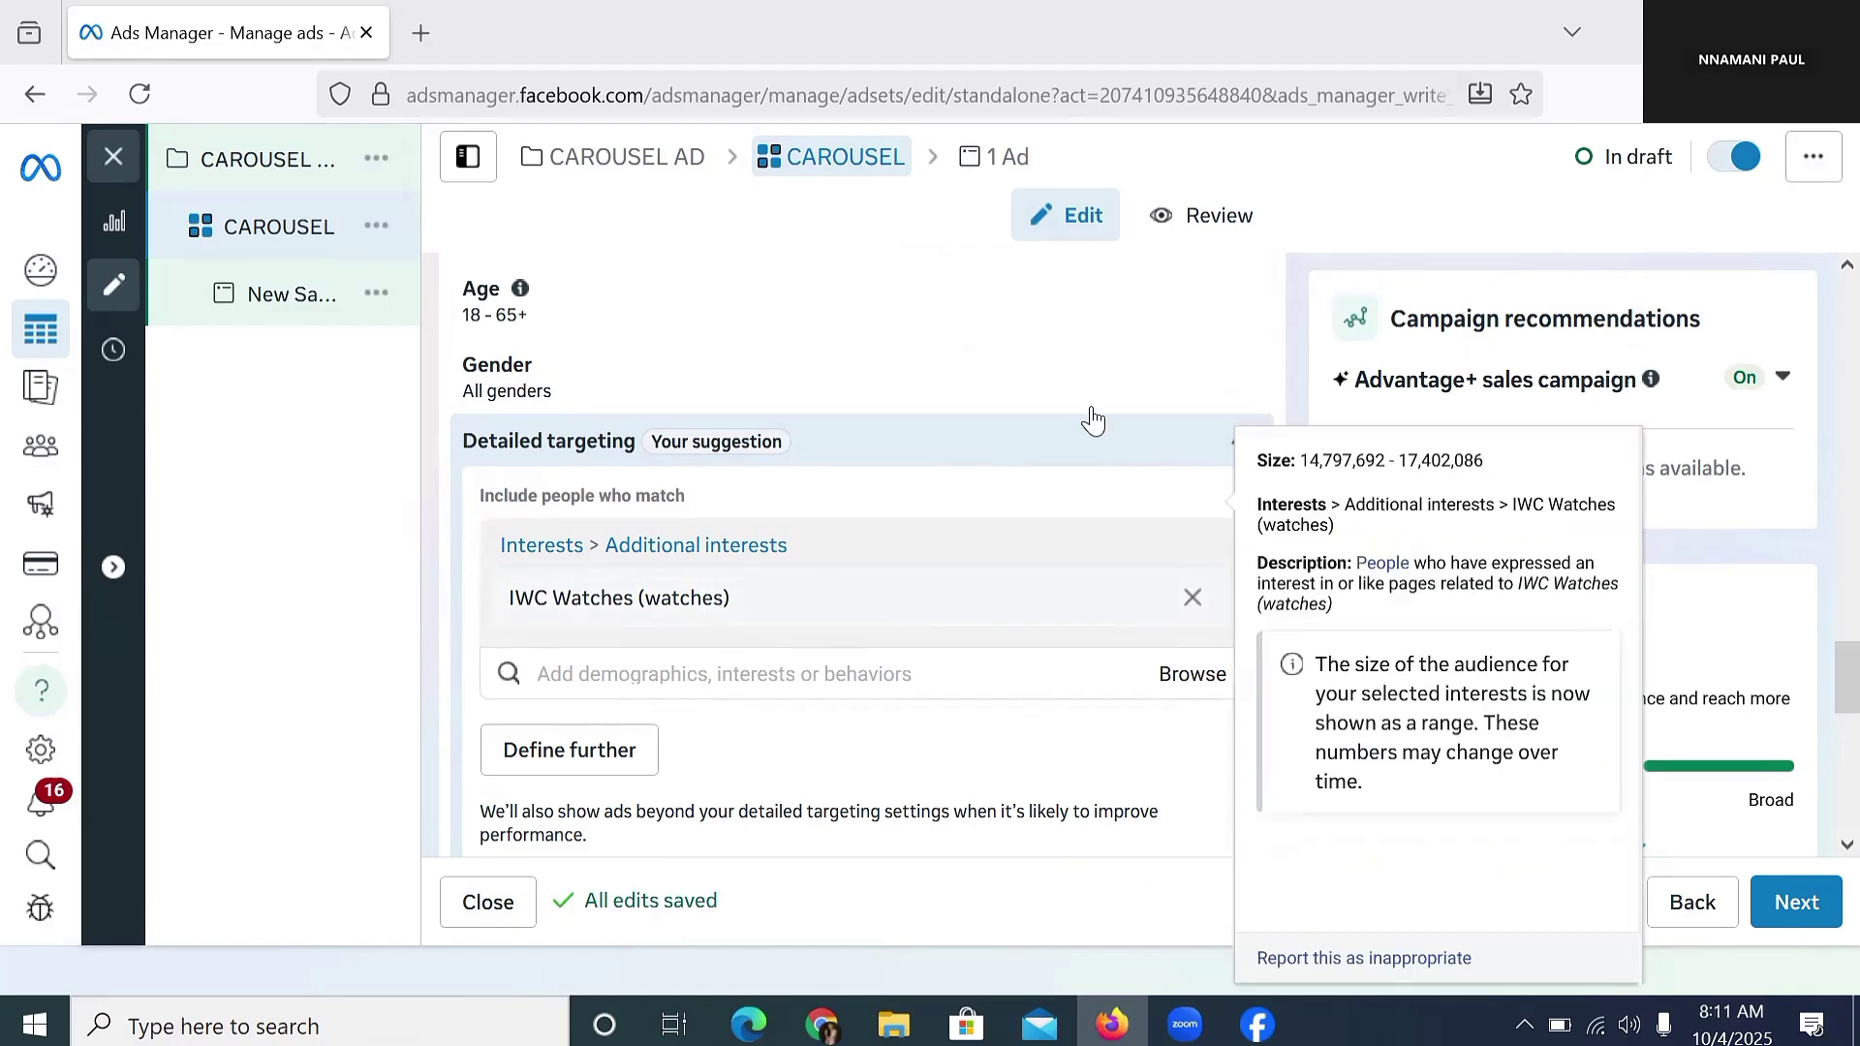
Step: Examine the audience definition and estimated audience size with the IWC Watches interest applied
scroll(1549, 528, down, 5)
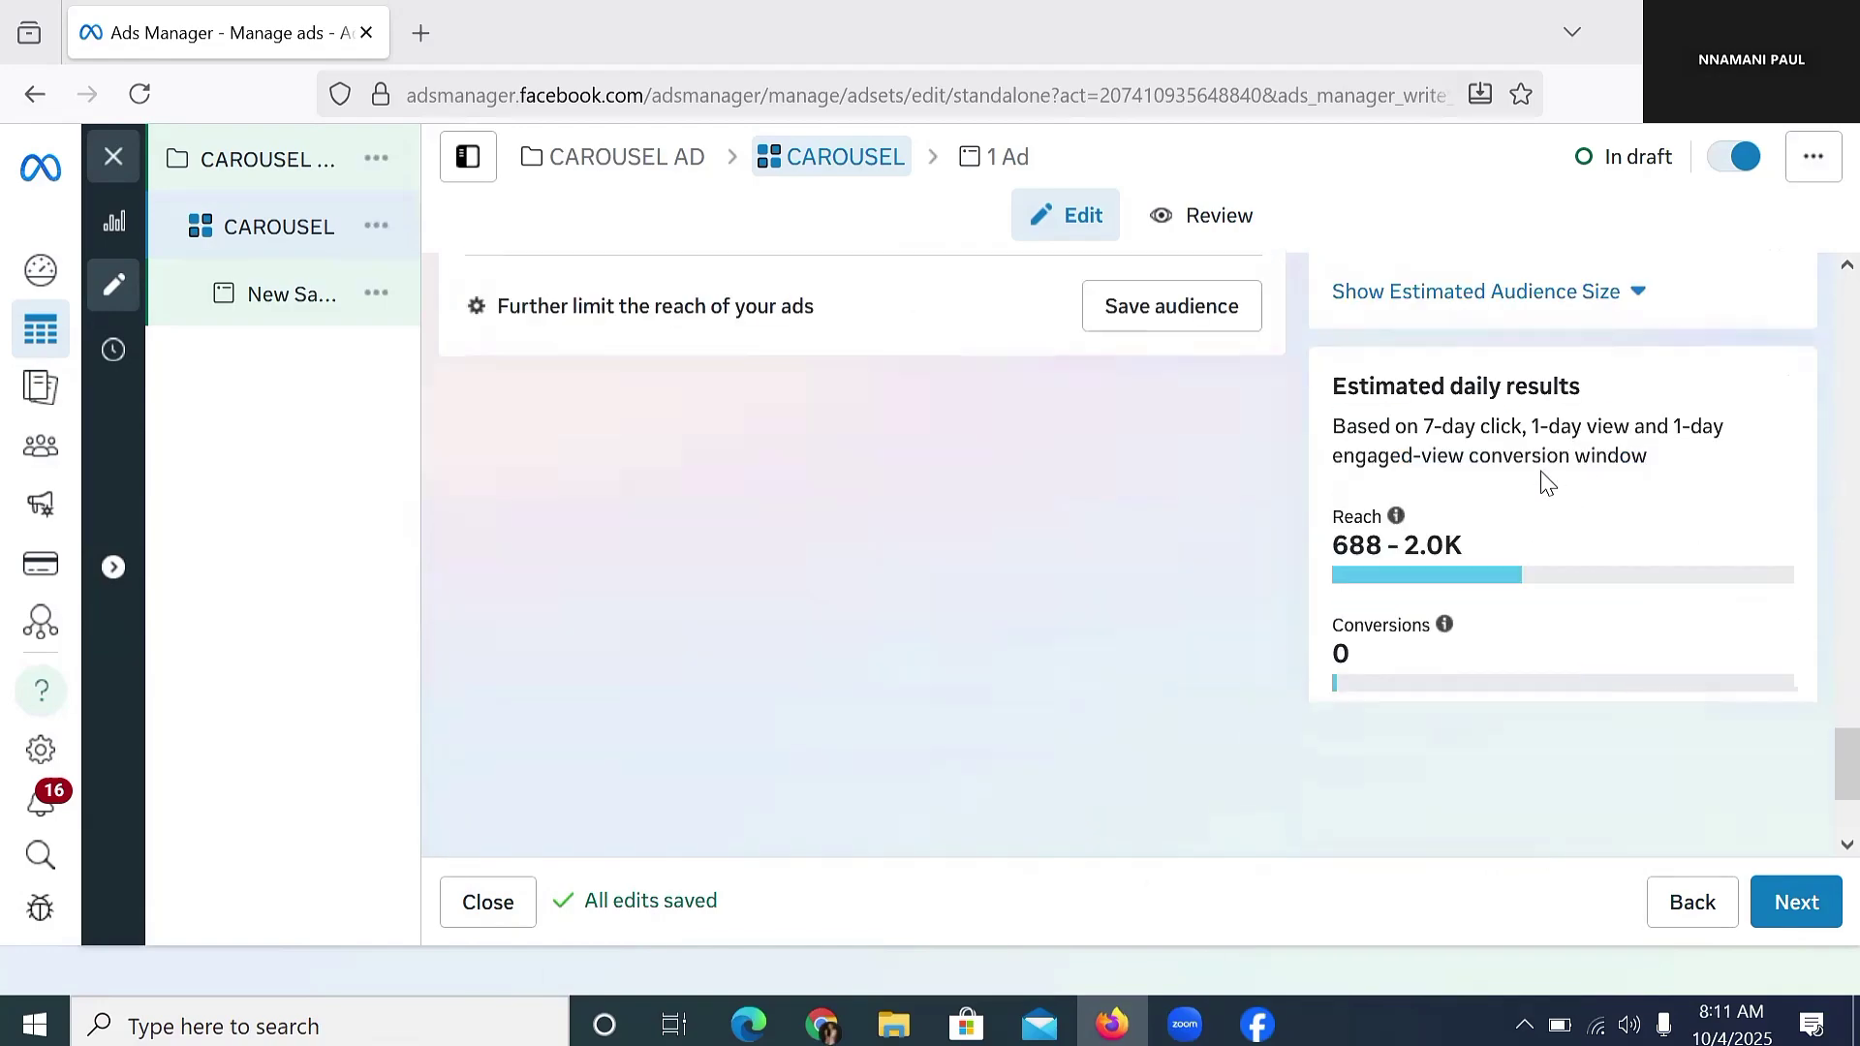
scroll(1575, 517, up, 2)
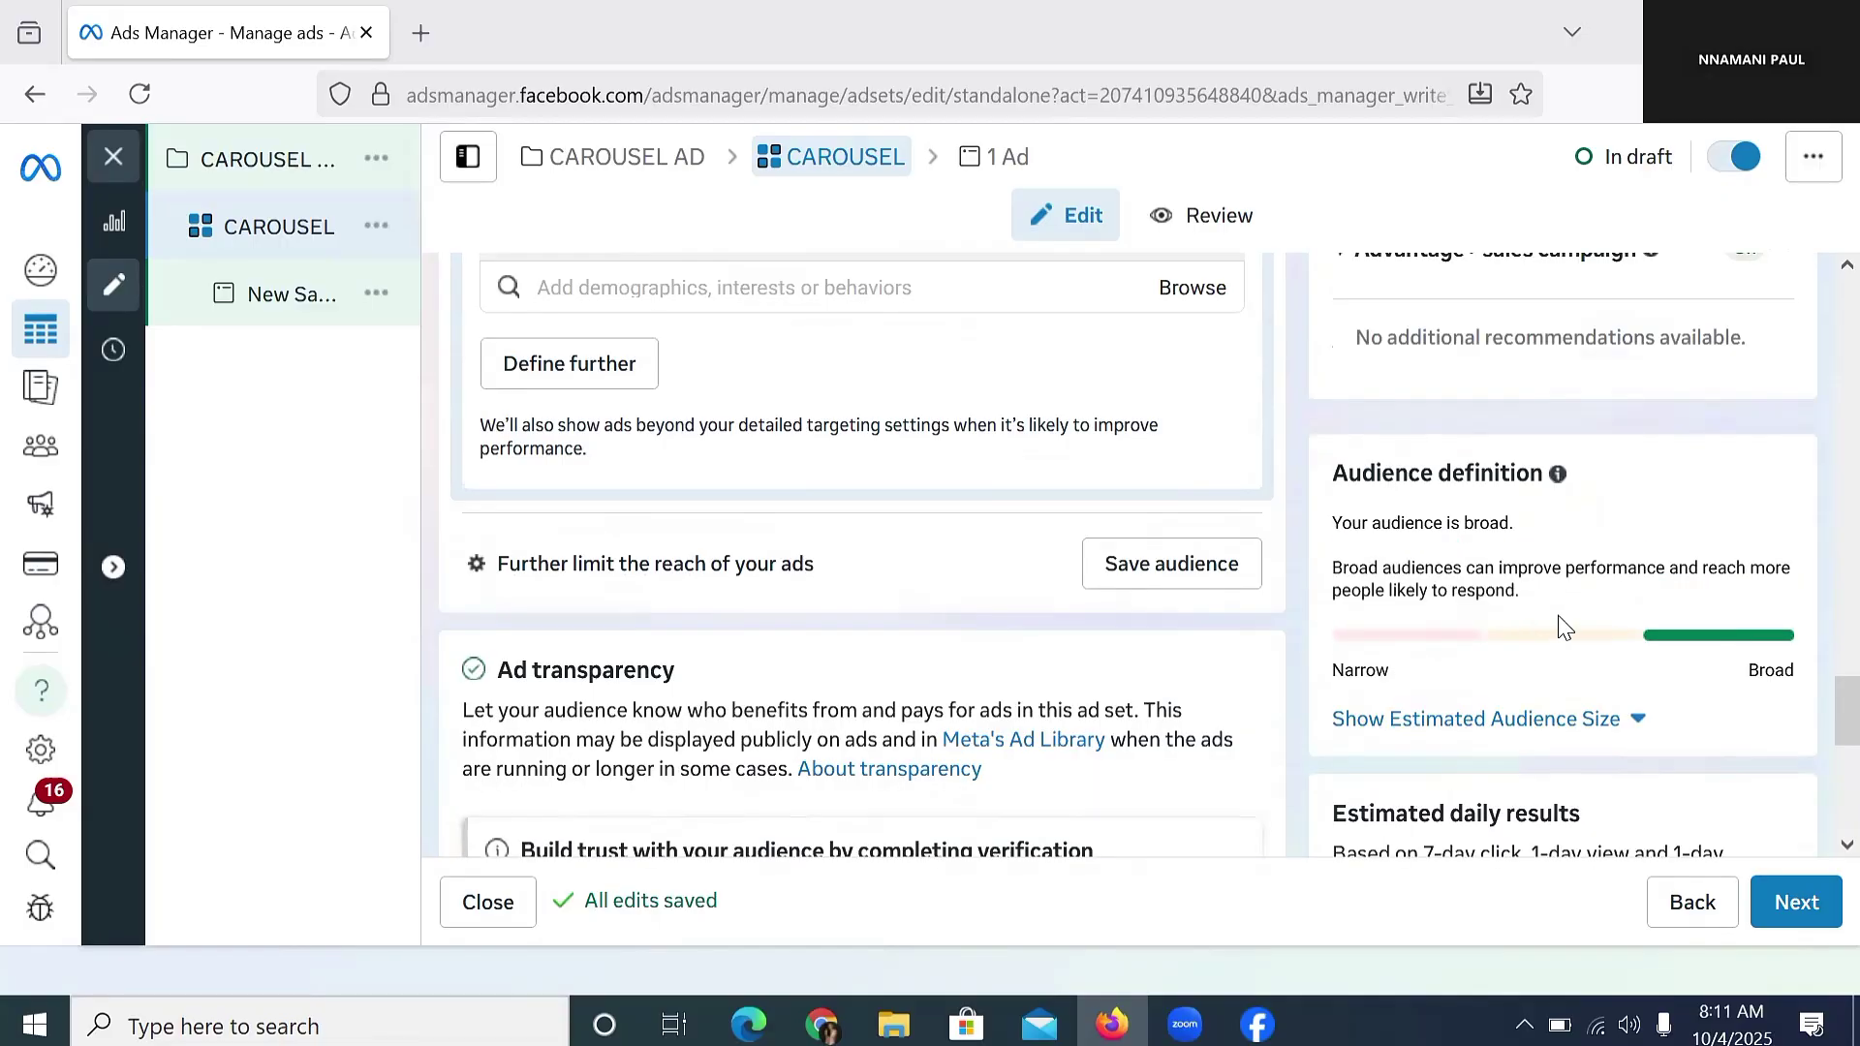
scroll(1578, 682, down, 4)
scroll(1540, 658, up, 2)
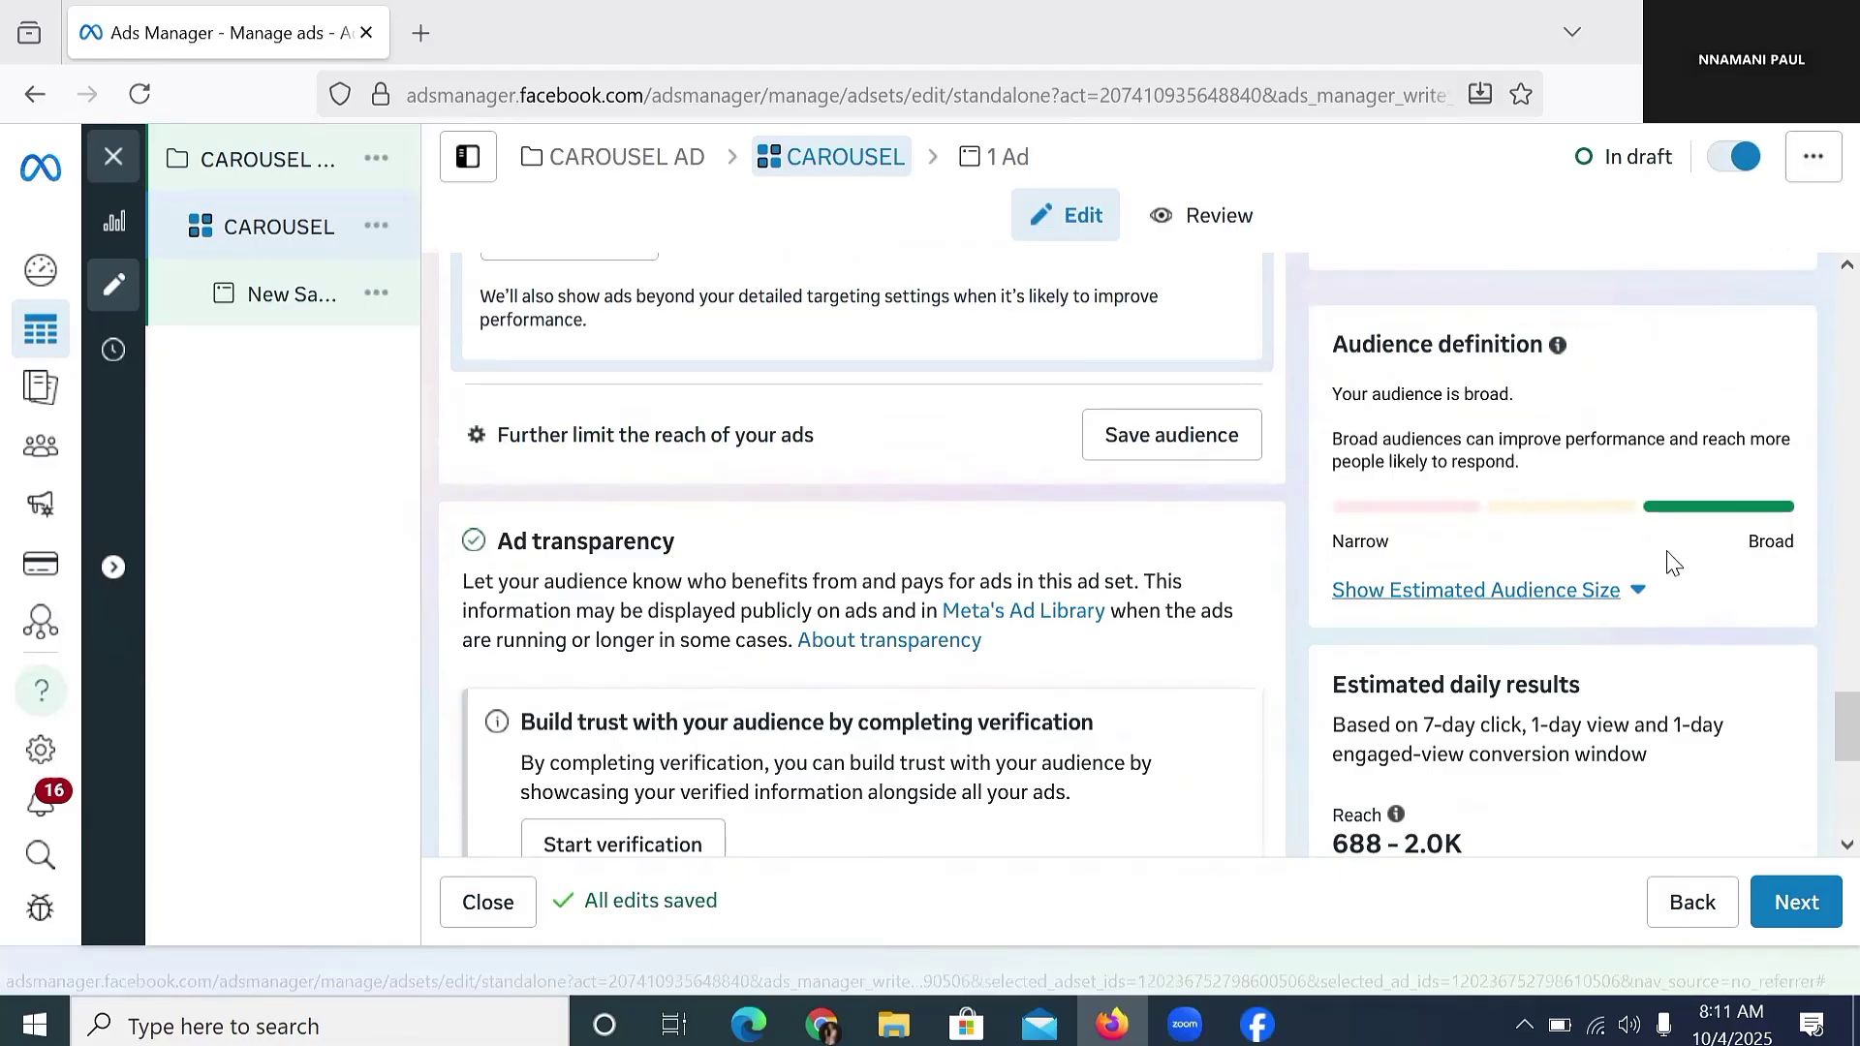
click(1635, 589)
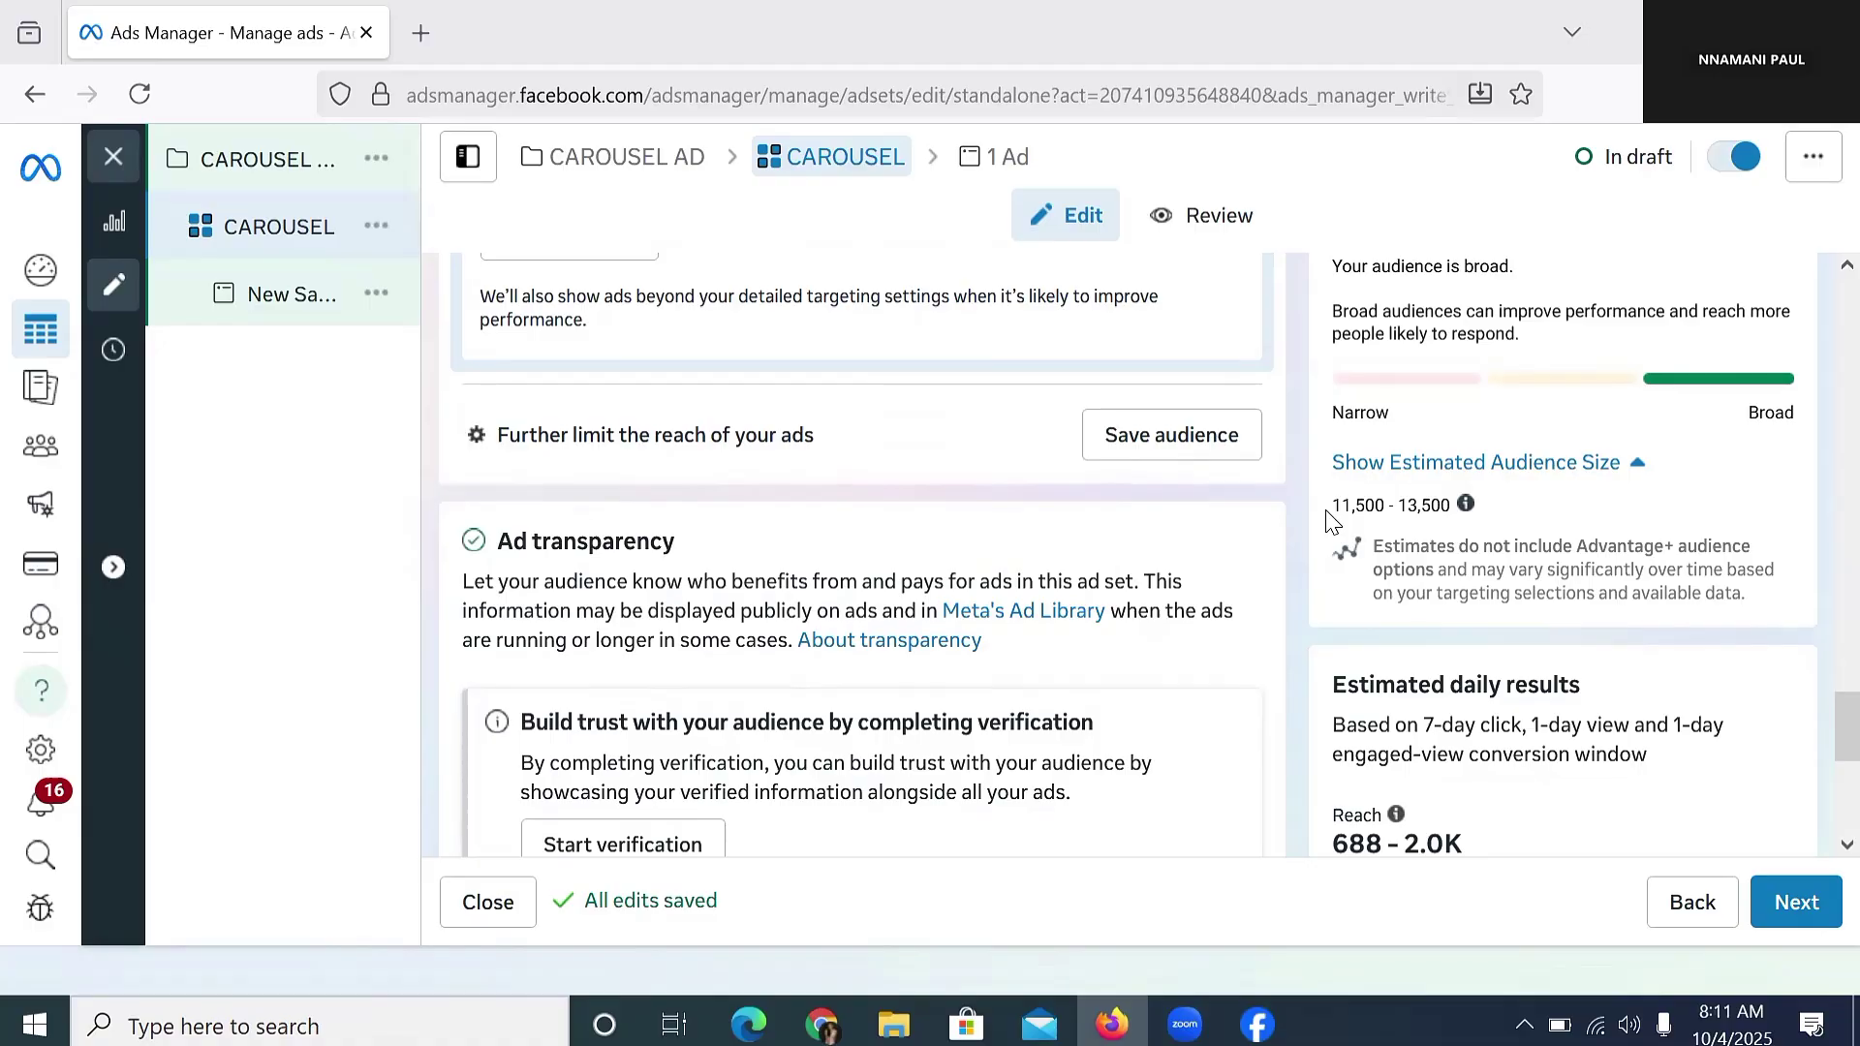
drag(1329, 513, 1462, 503)
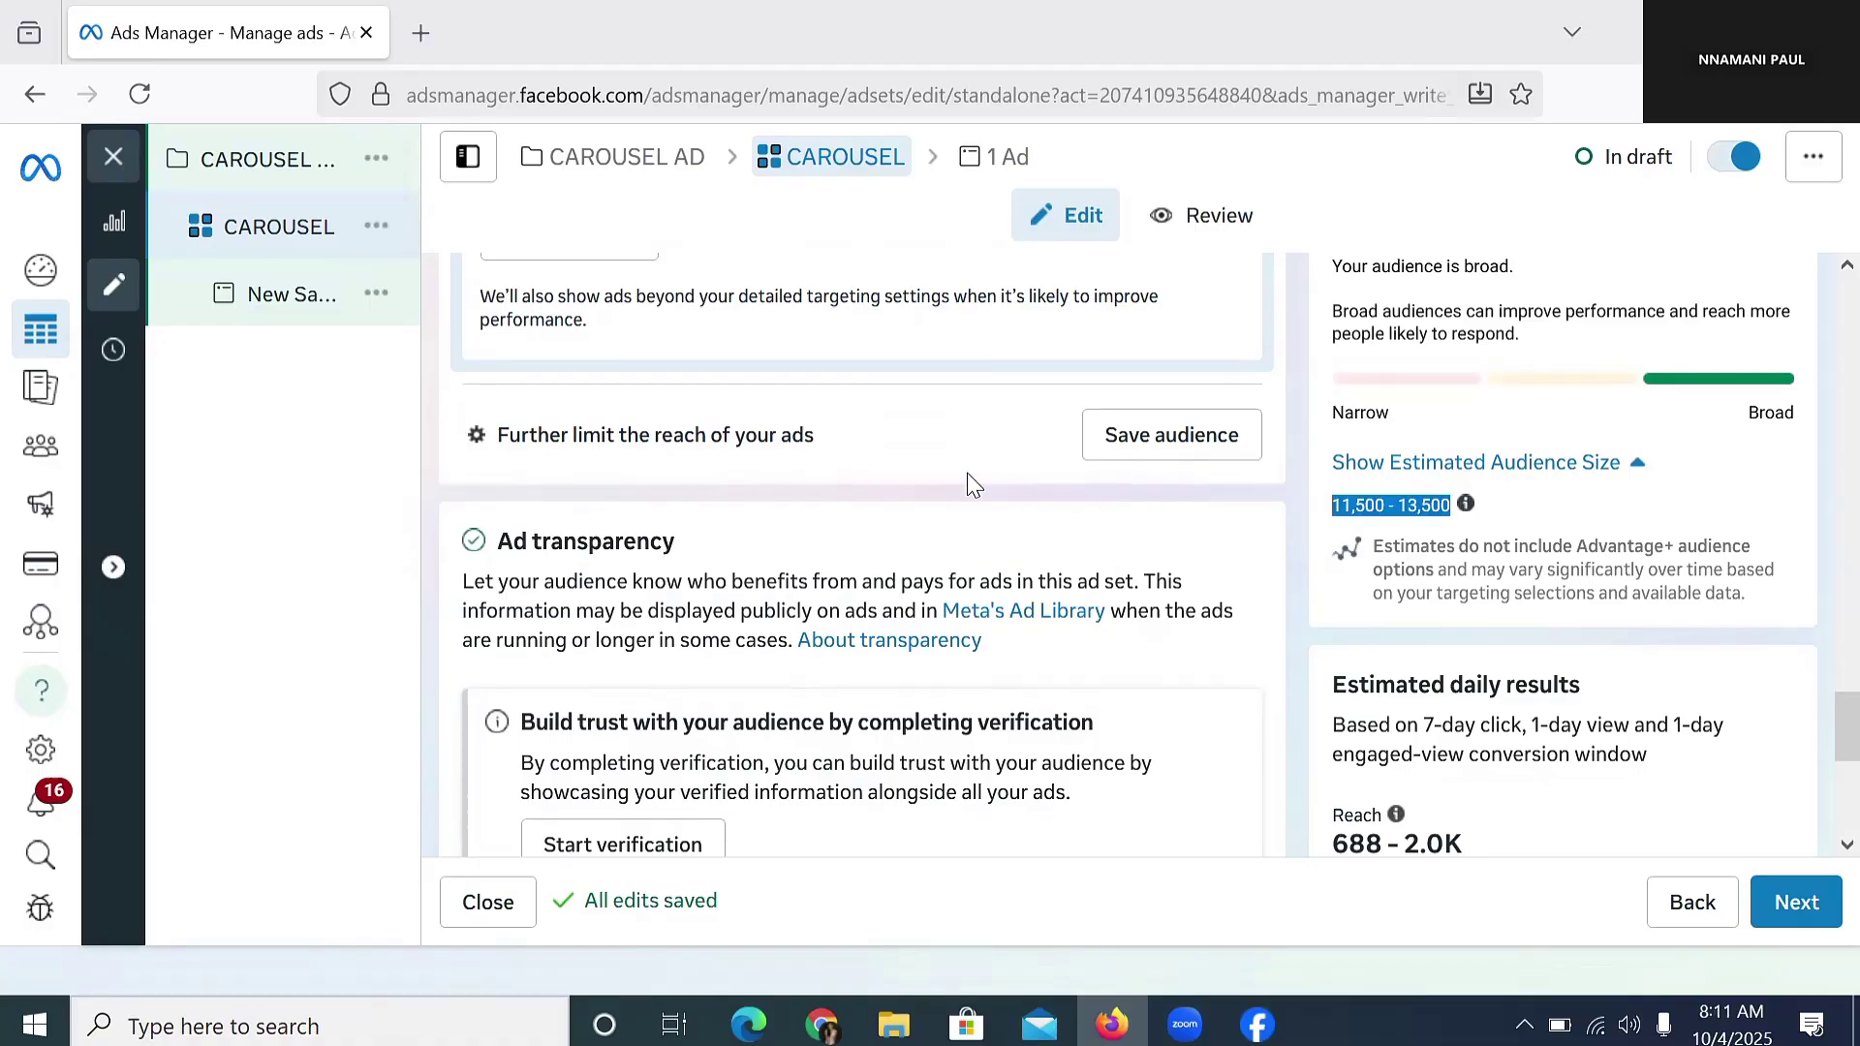
Step: Remove the IWC Watches (watches) interest from detailed targeting
scroll(973, 484, up, 2)
scroll(973, 484, up, 5)
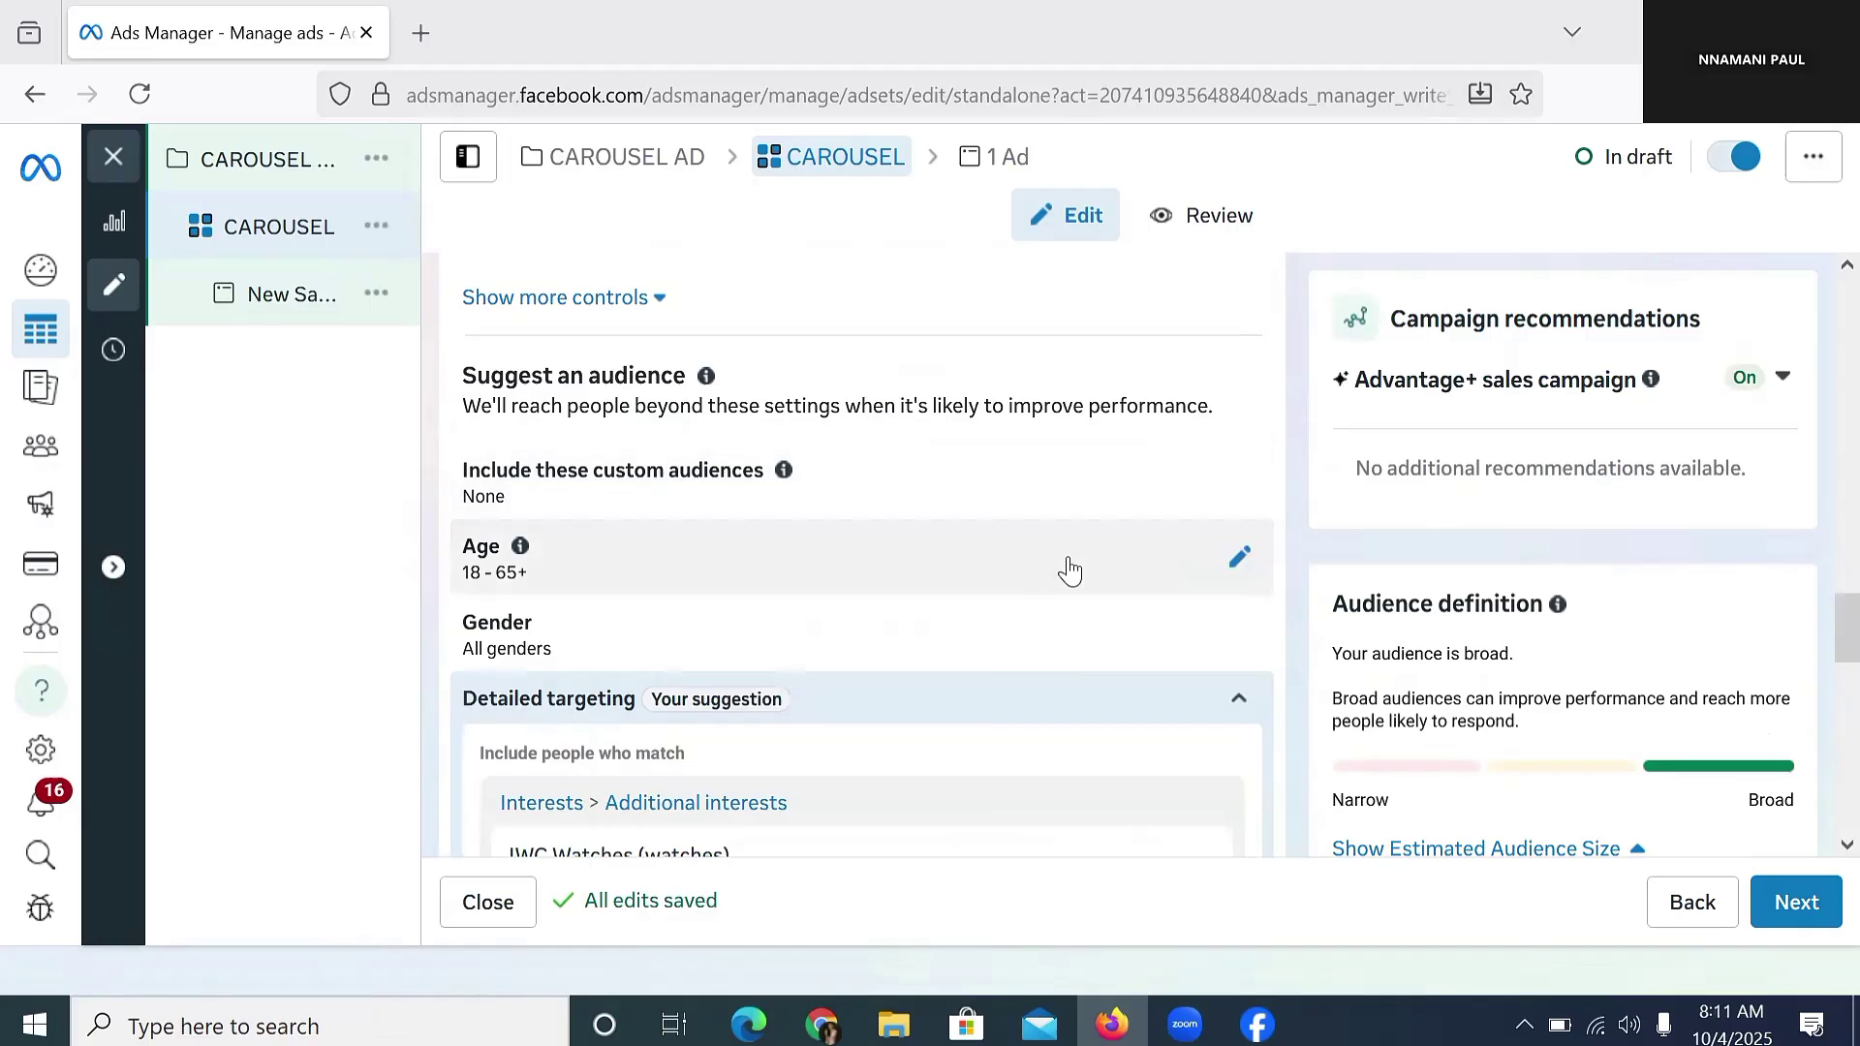
scroll(1212, 698, down, 2)
mouse_move(1195, 728)
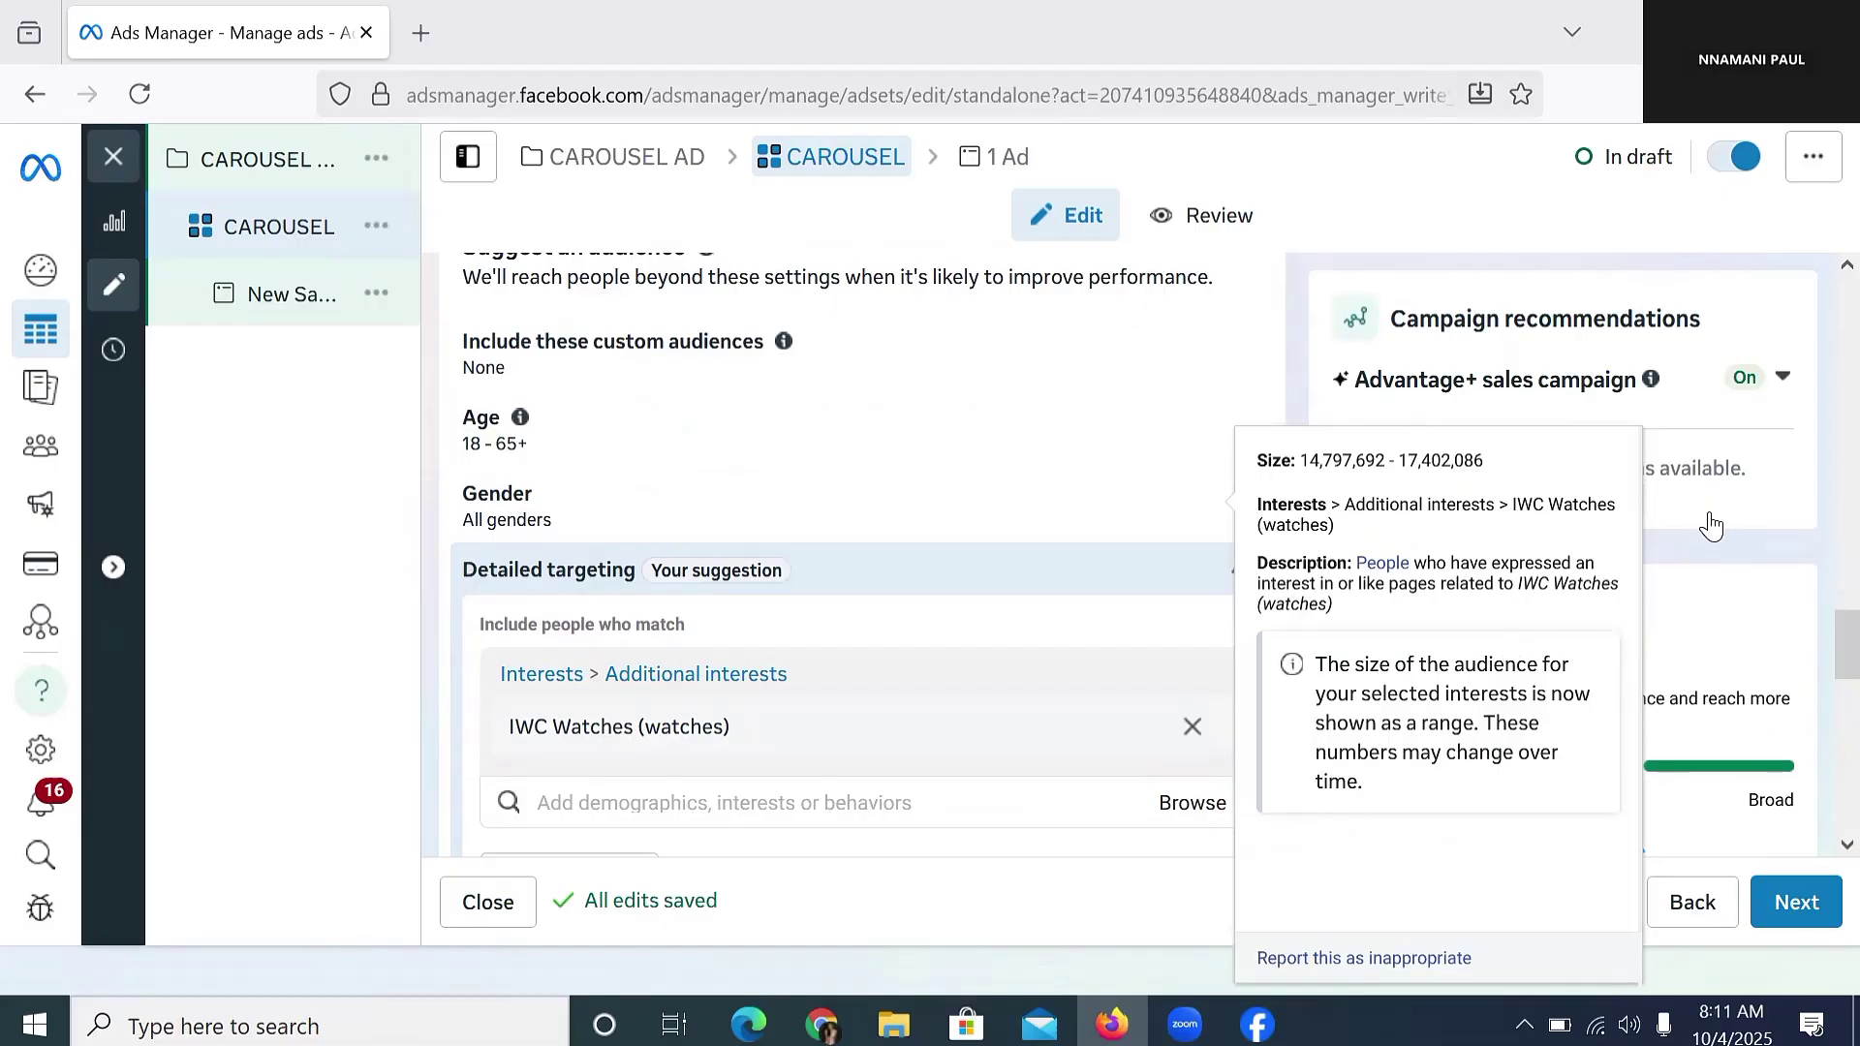
click(1192, 726)
Step: Check the estimated audience size for the ad set without any detailed targeting interest
scroll(1560, 594, down, 3)
triple_click(1560, 589)
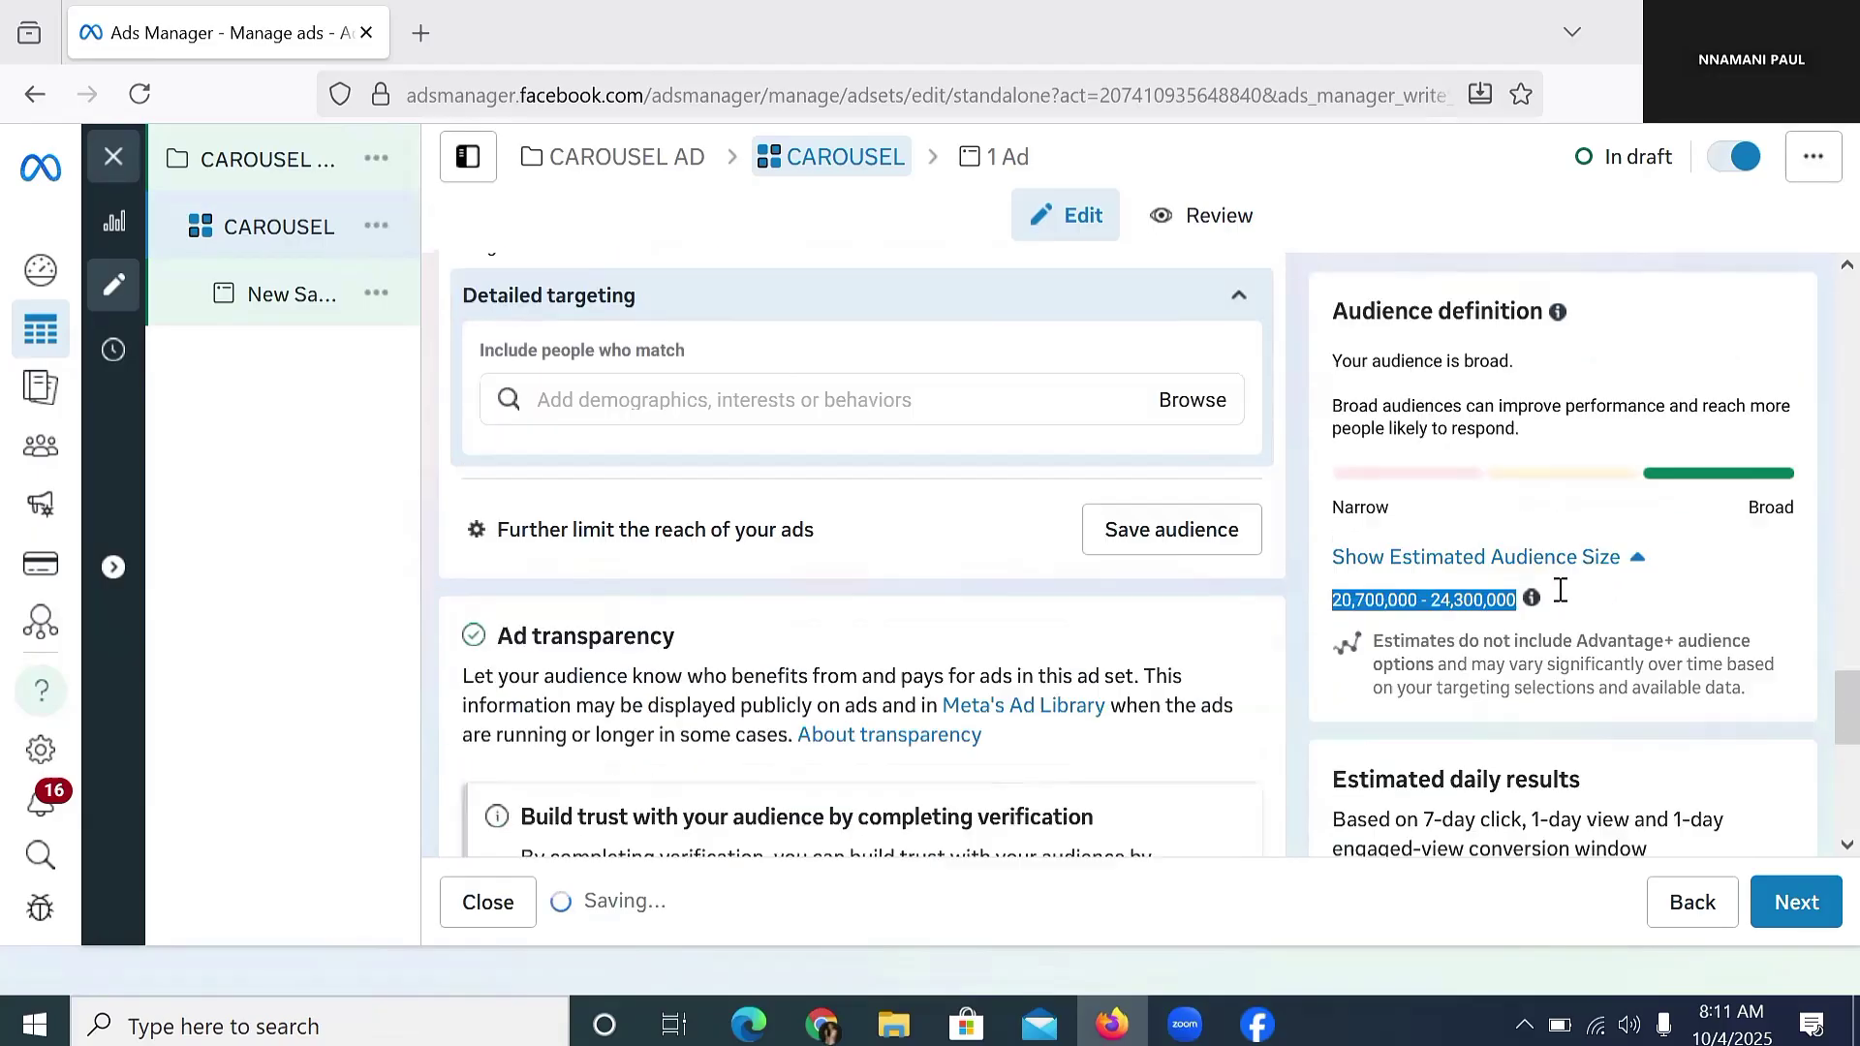
scroll(1560, 590, down, 2)
click(1492, 450)
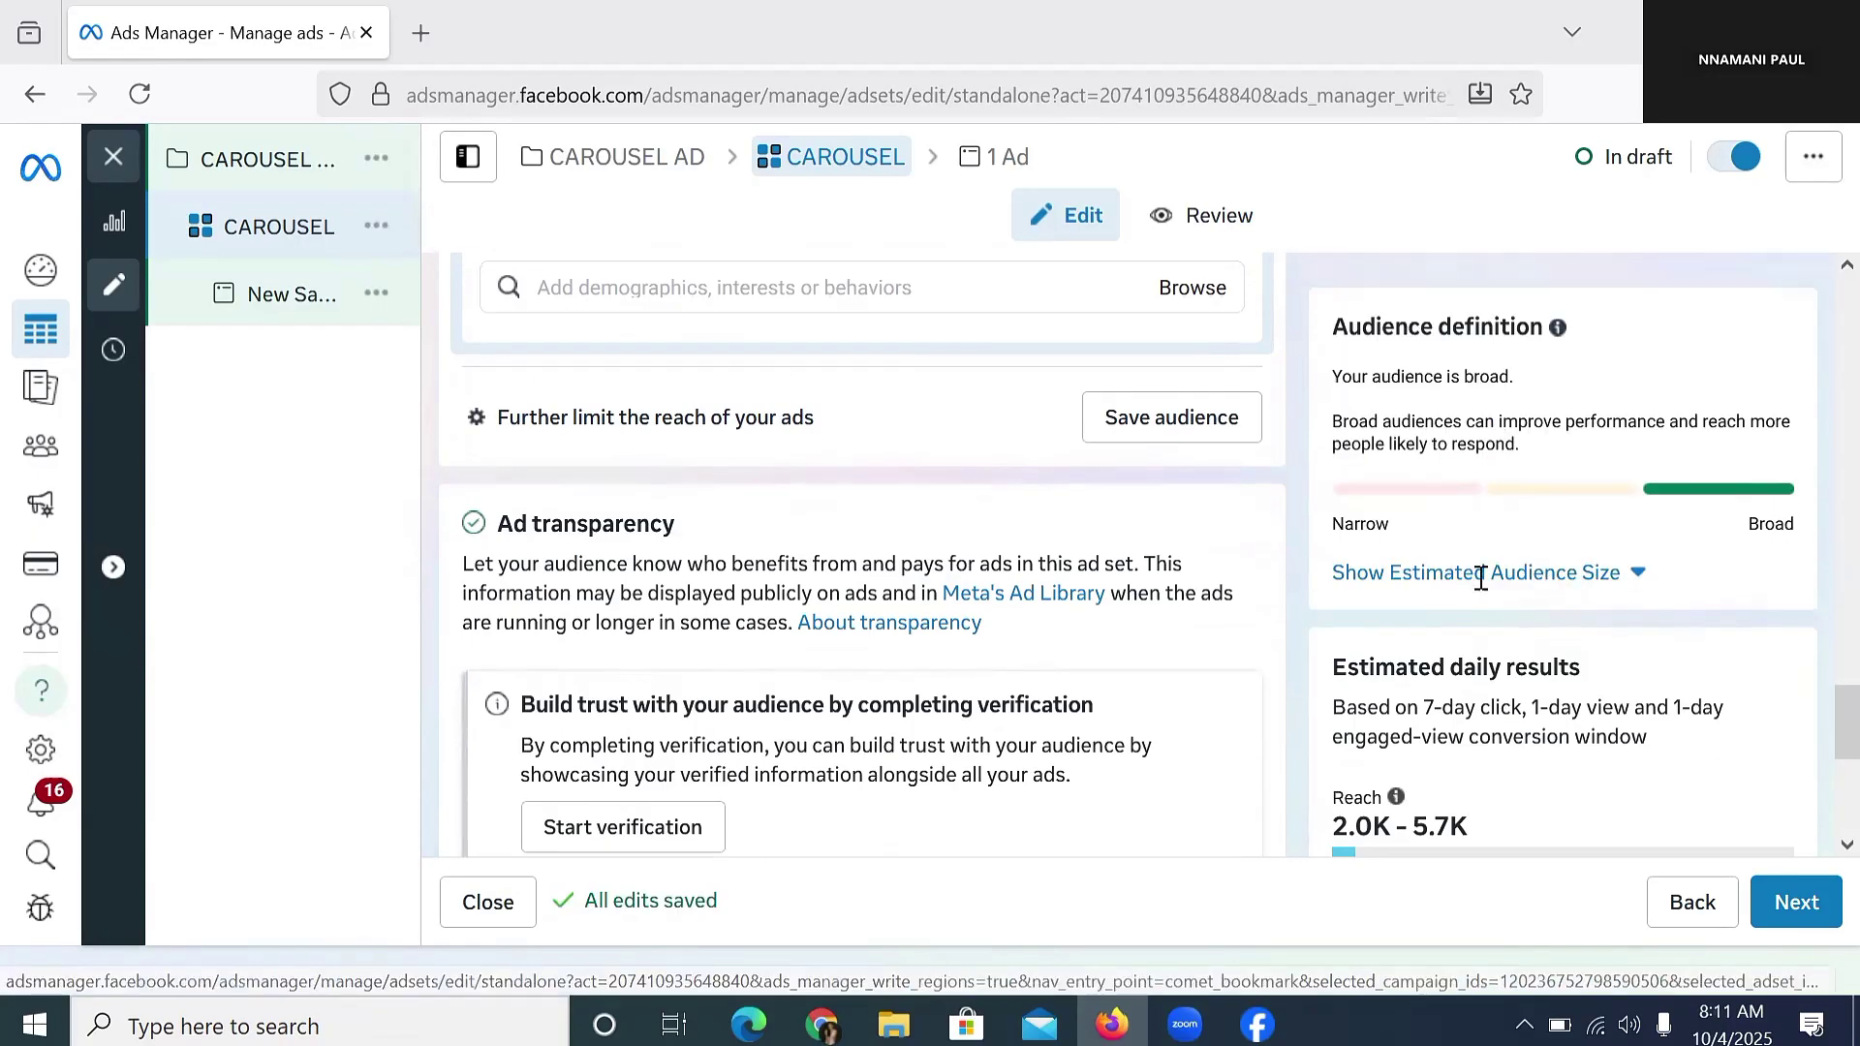
click(1480, 572)
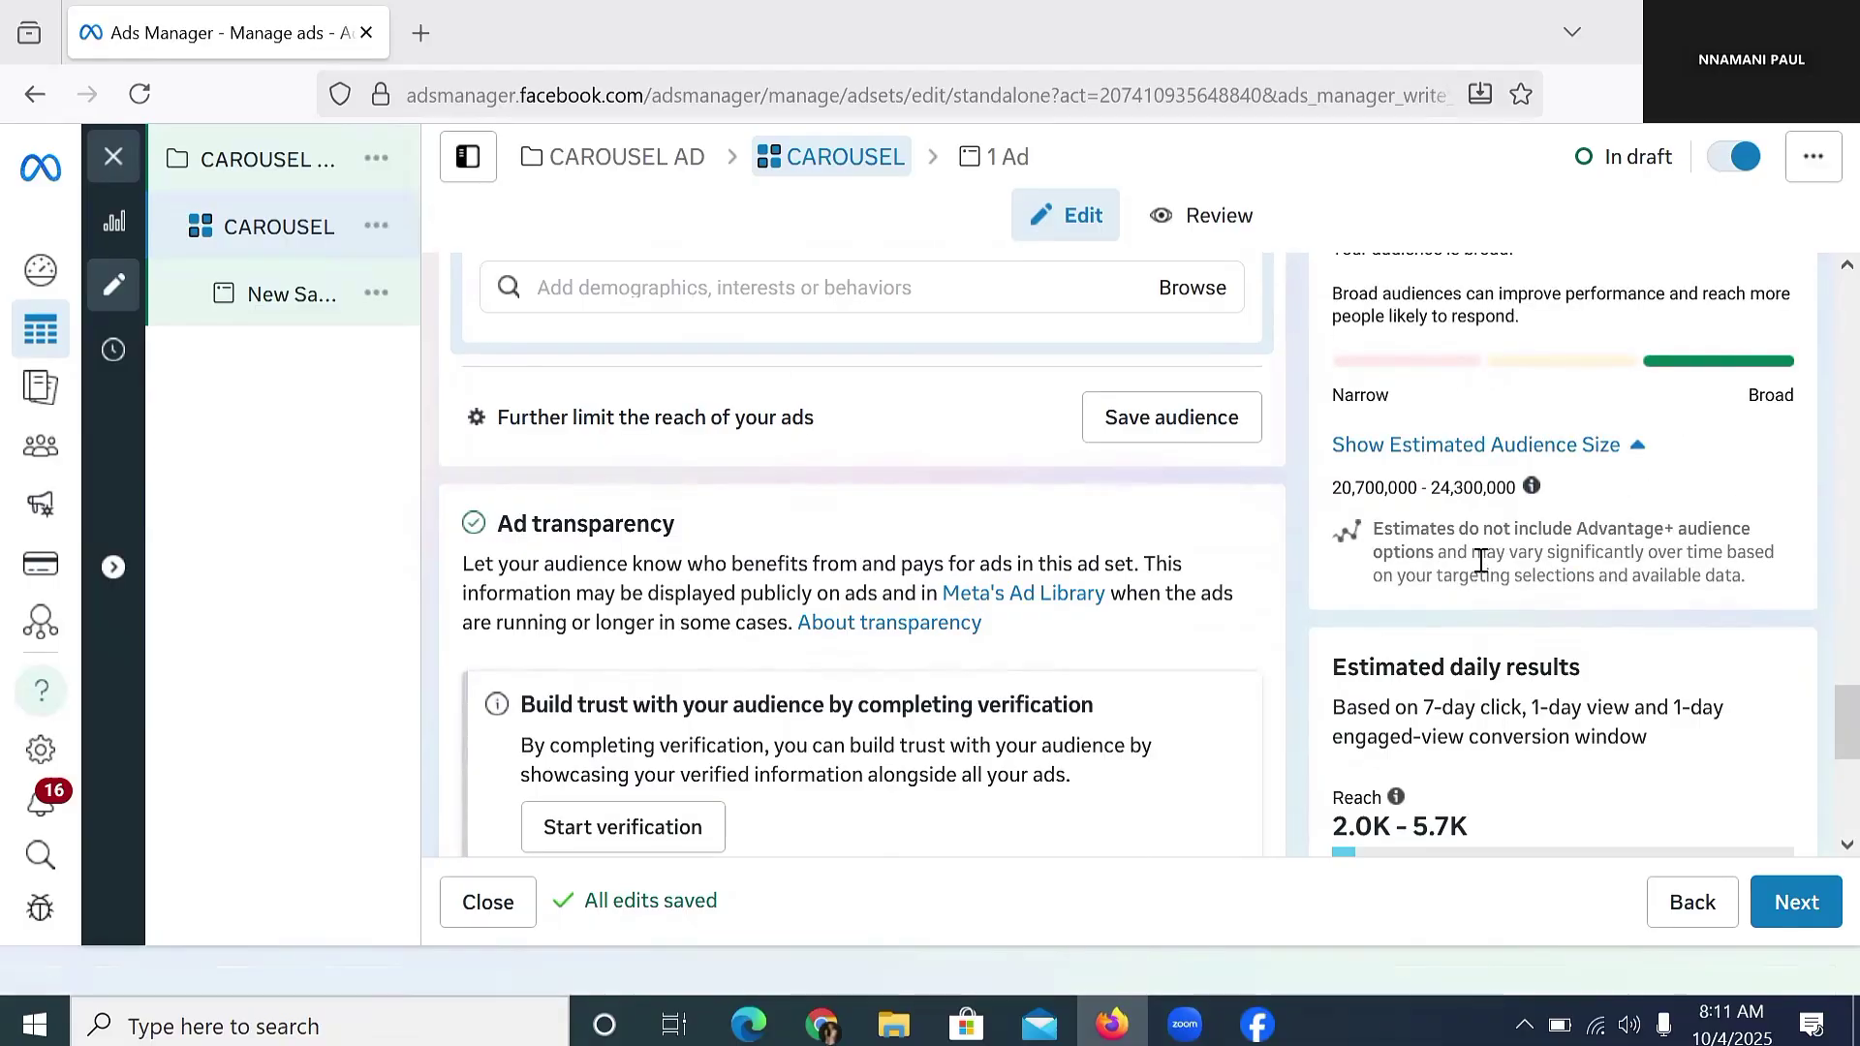
drag(1334, 487, 1536, 487)
scroll(608, 375, up, 3)
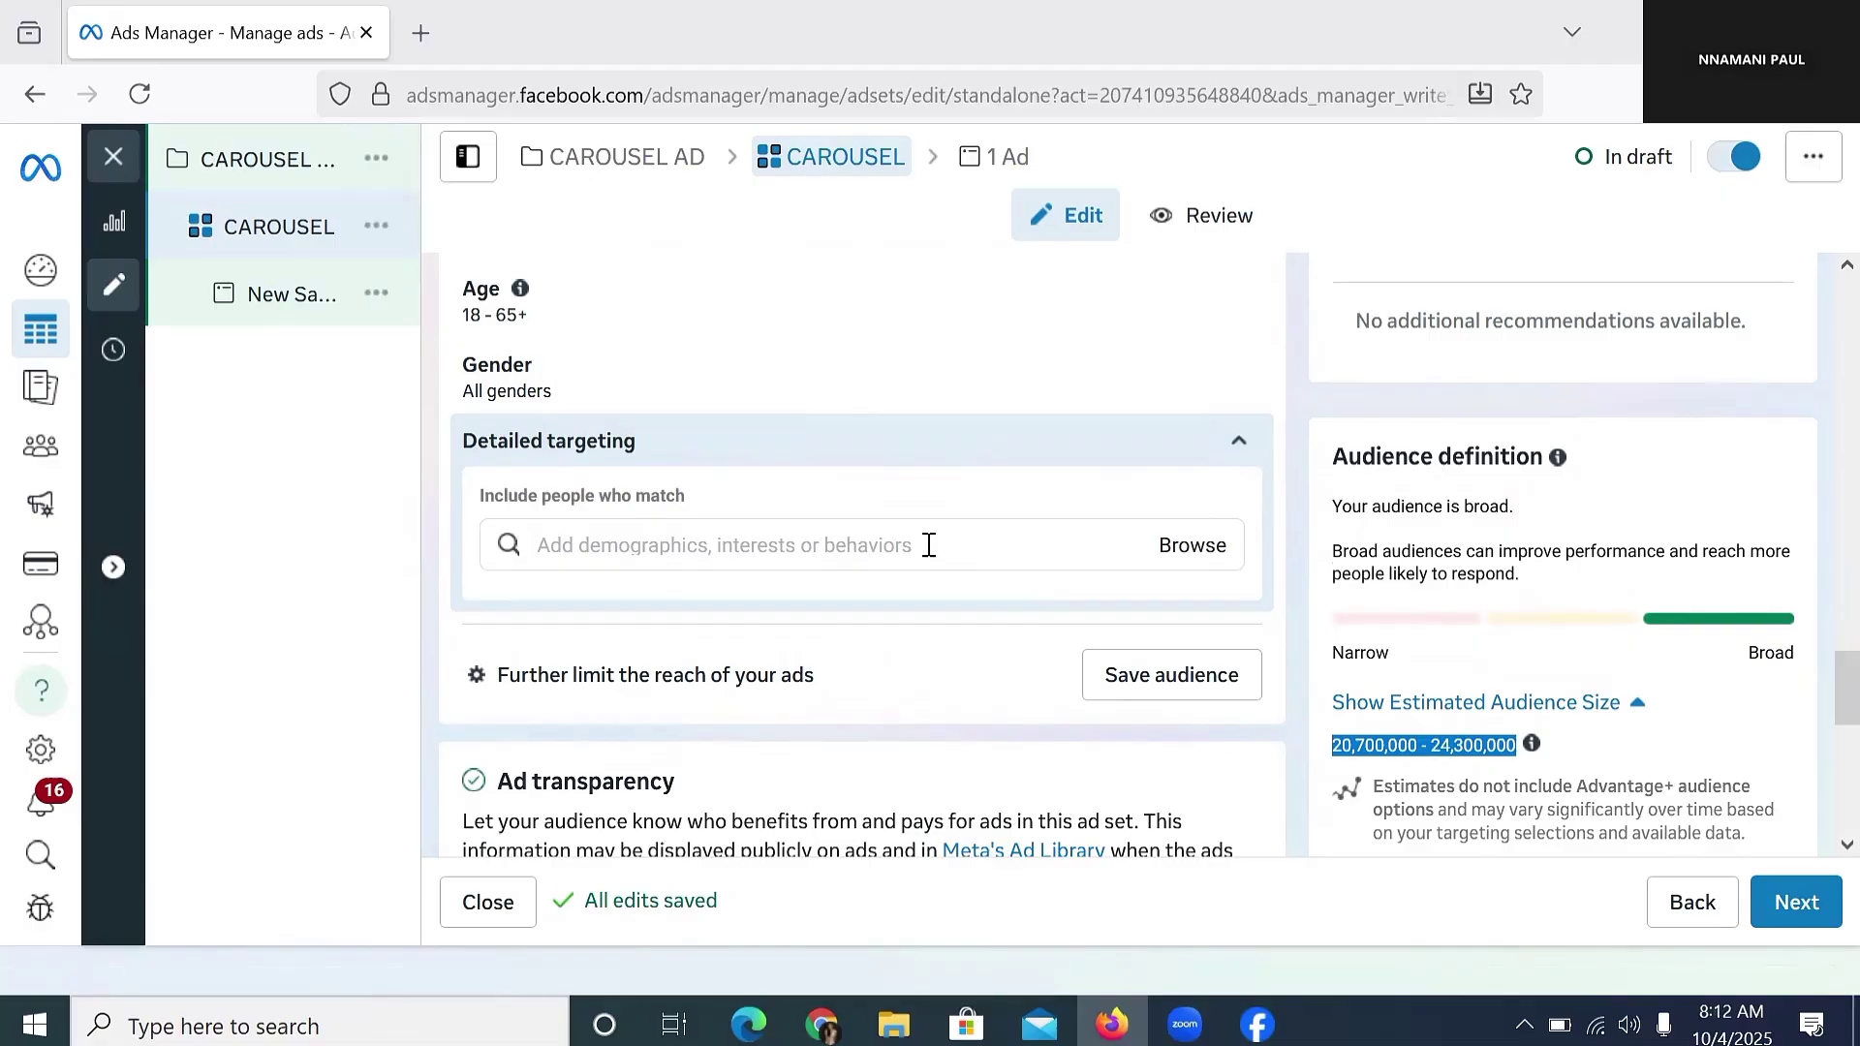
scroll(876, 499, down, 3)
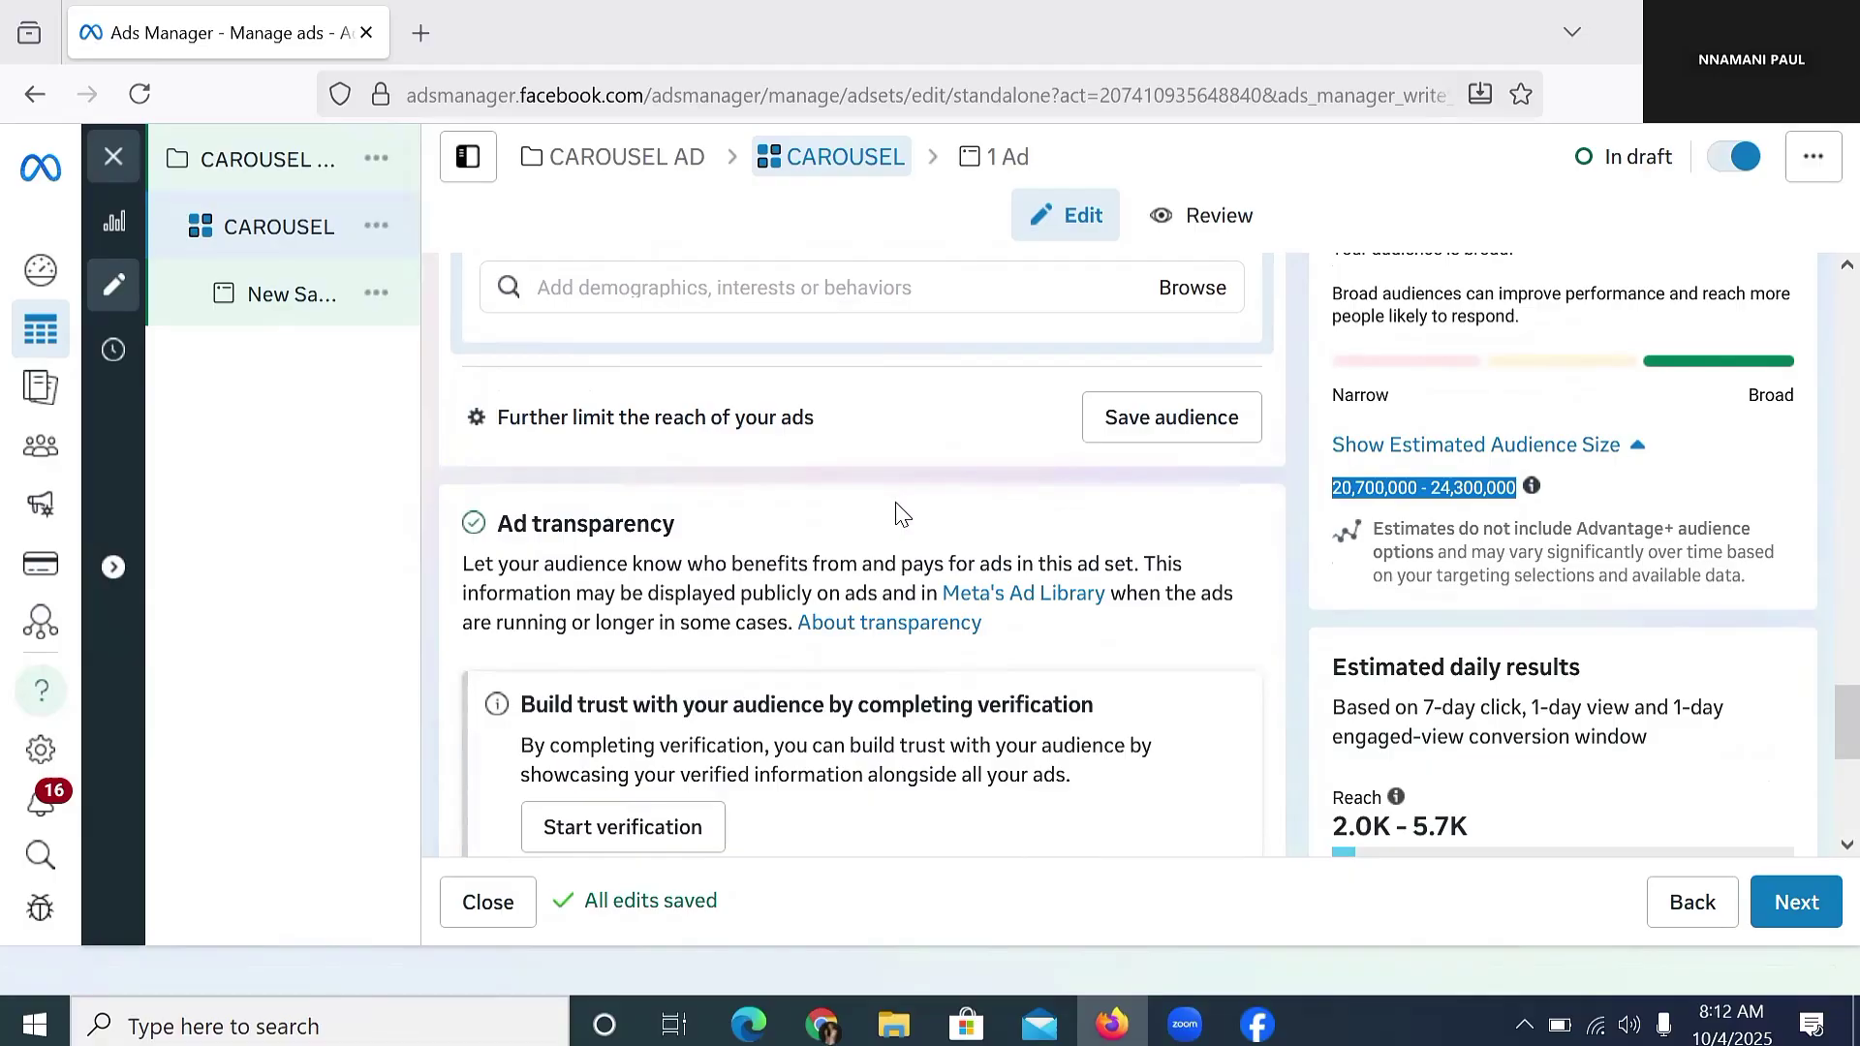
Step: Dismiss the Threads feed placement notice and reveal the additional placement settings for the ad set
scroll(896, 504, down, 3)
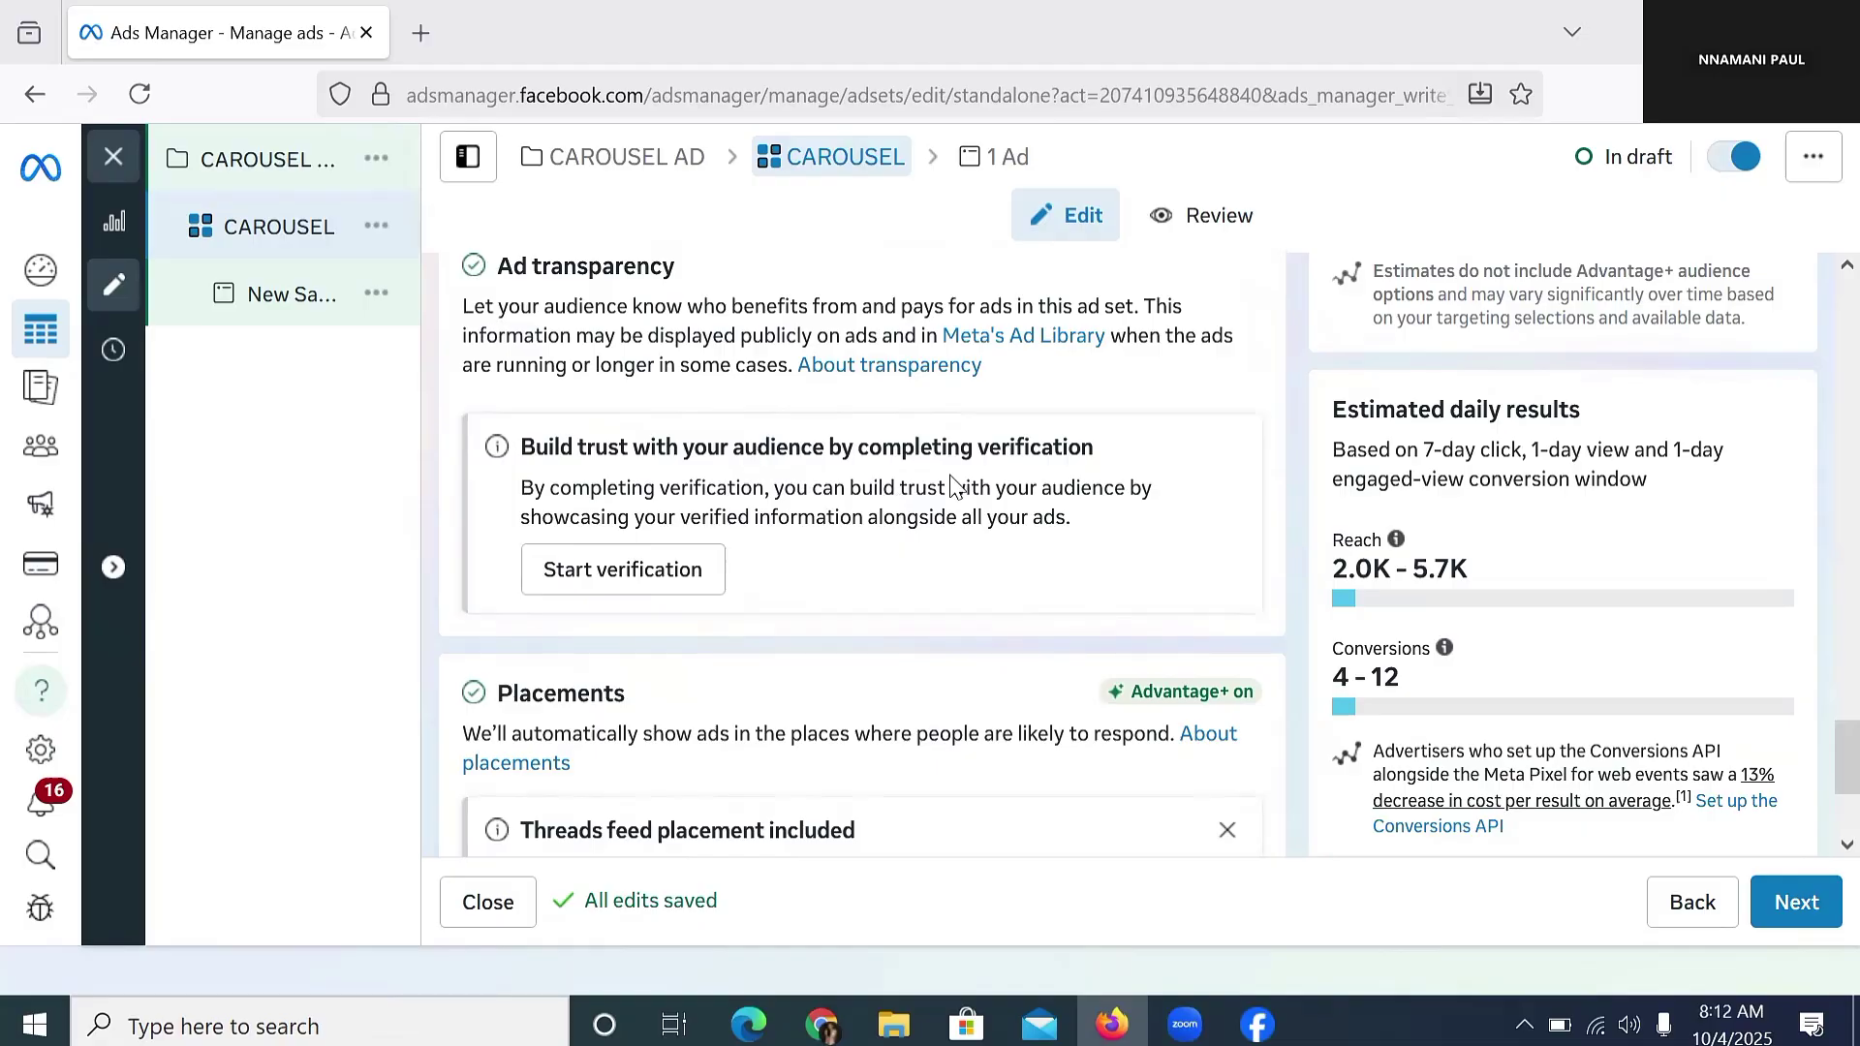
scroll(951, 481, up, 5)
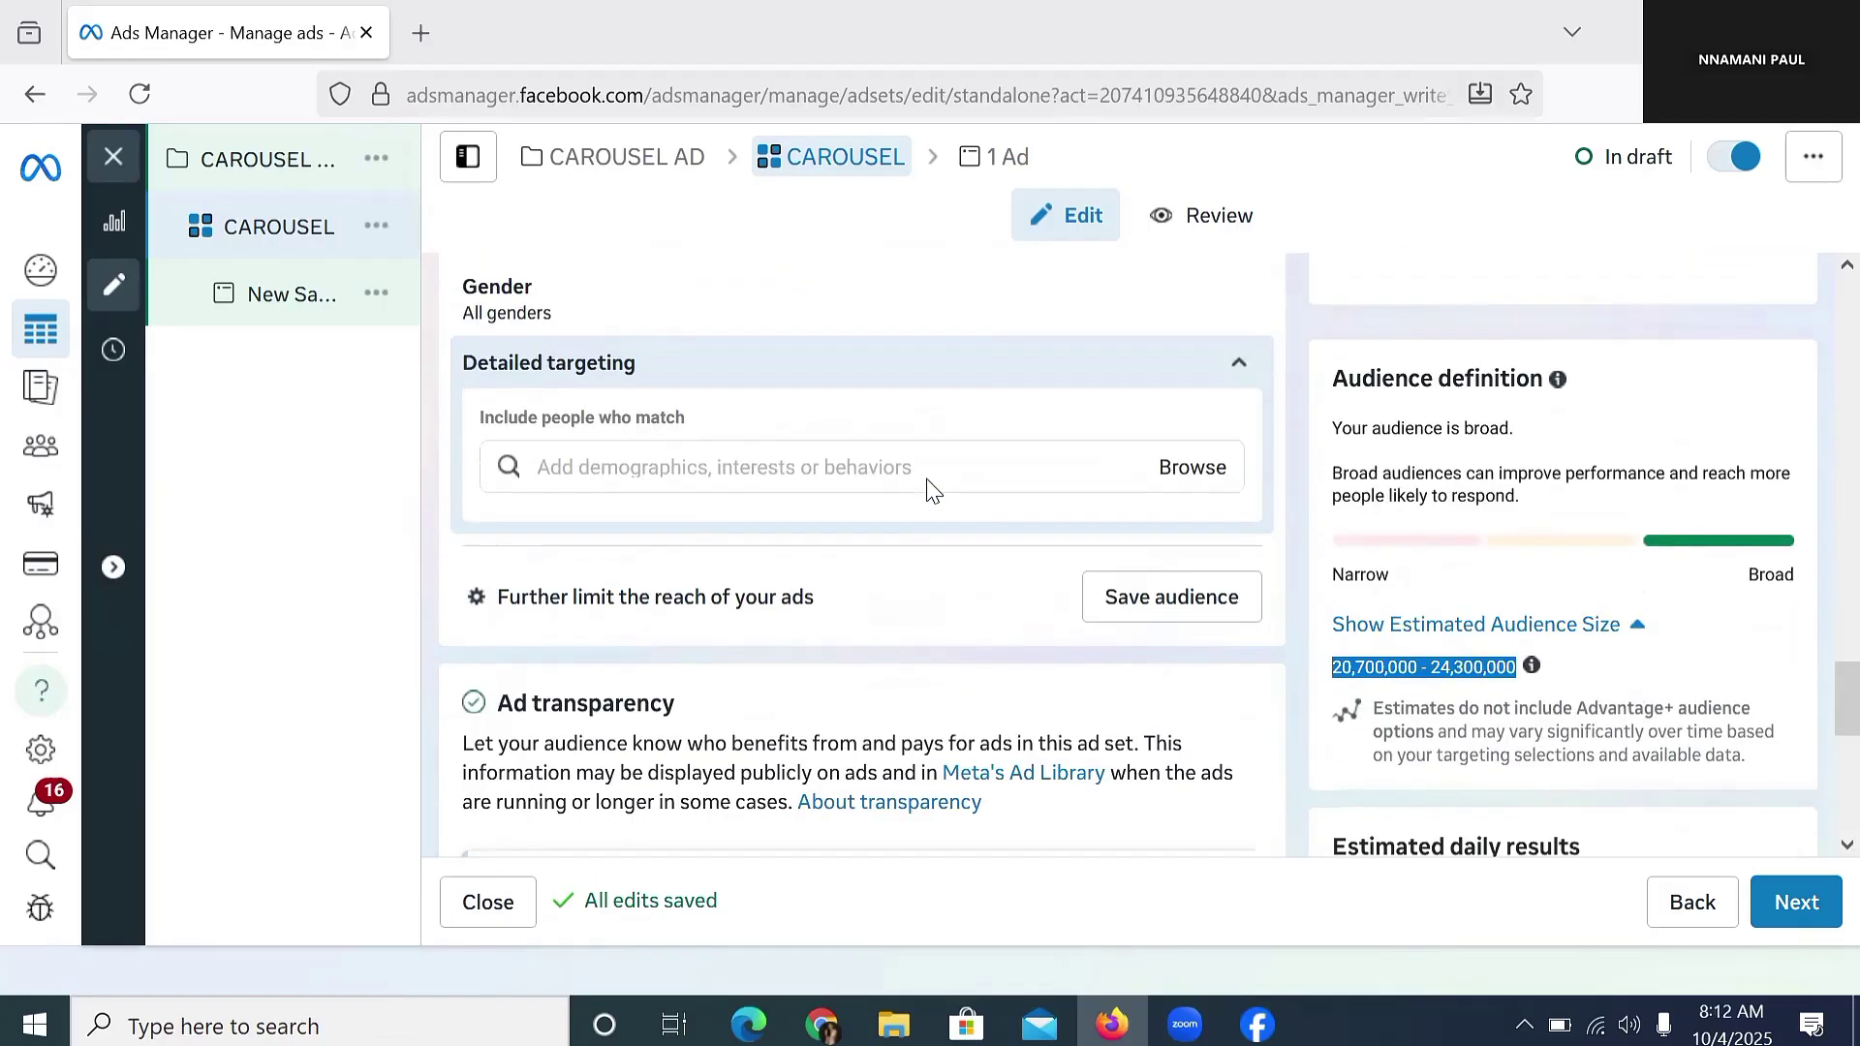
scroll(927, 487, down, 2)
scroll(843, 533, up, 3)
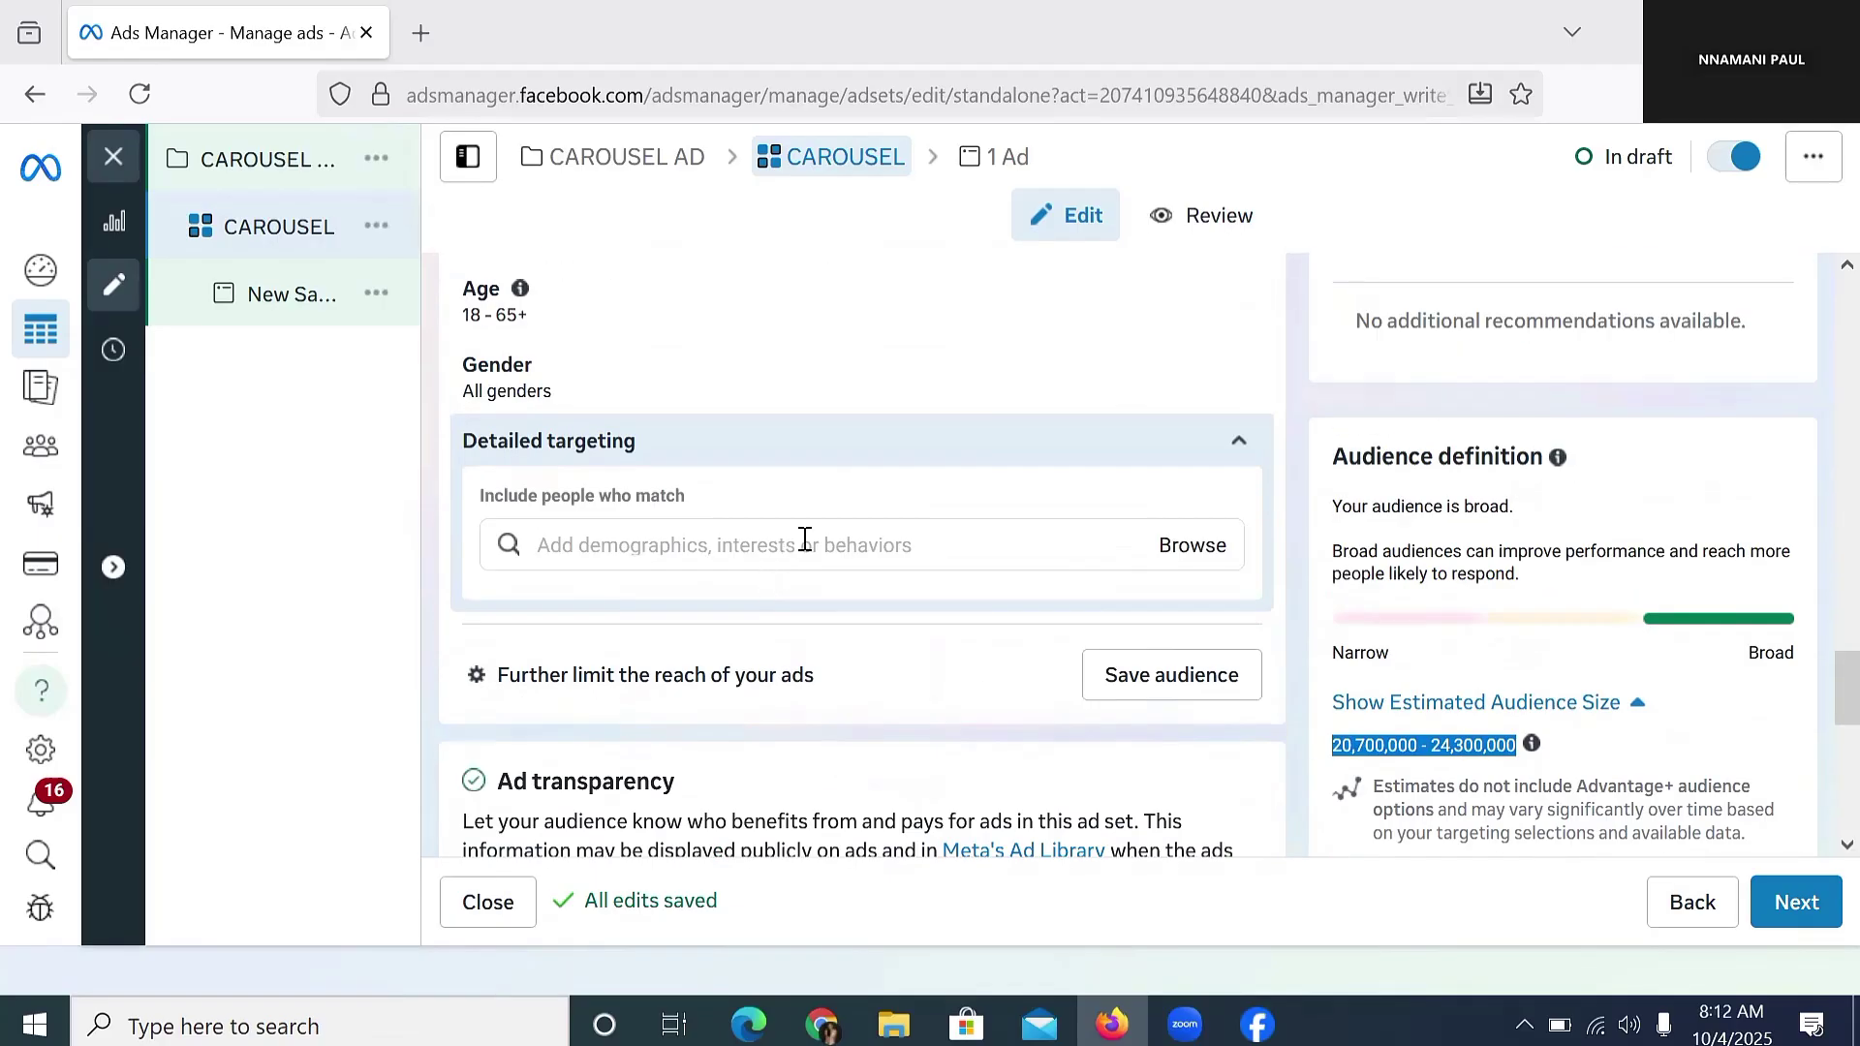
scroll(823, 571, down, 7)
scroll(866, 620, down, 2)
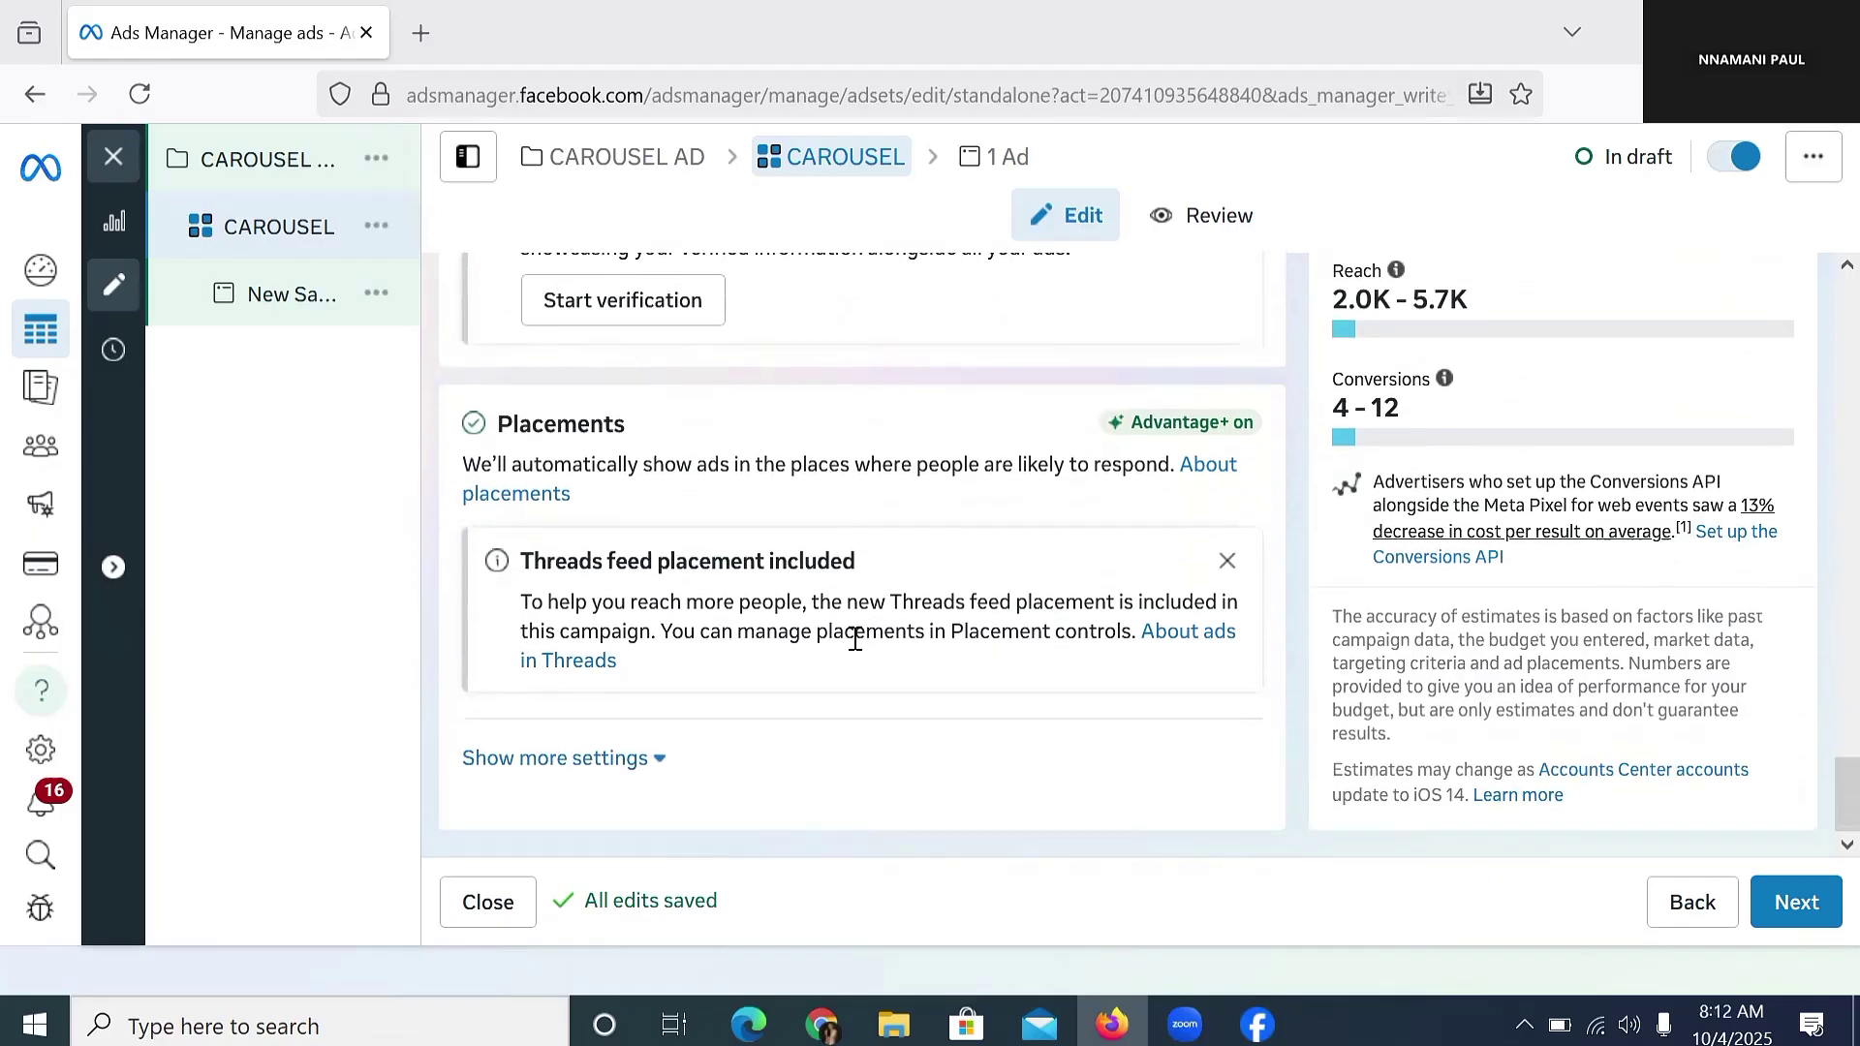
click(1226, 558)
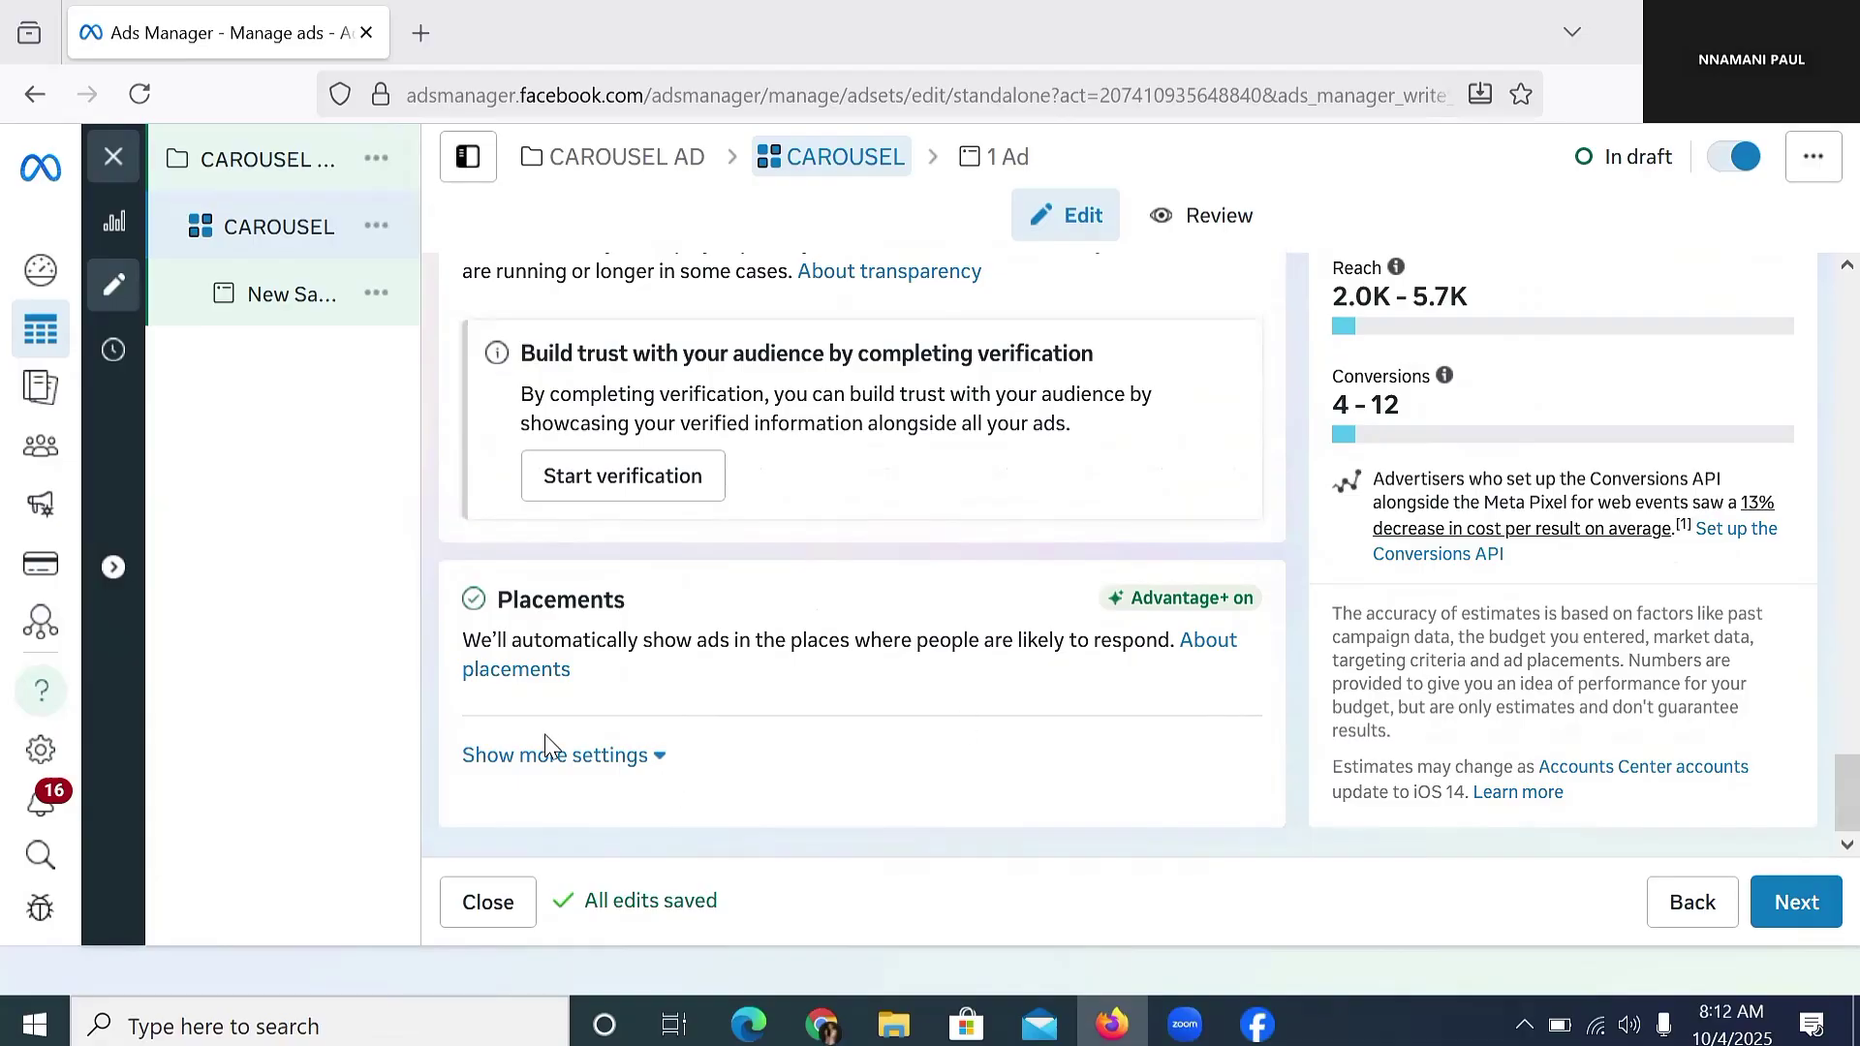
click(572, 756)
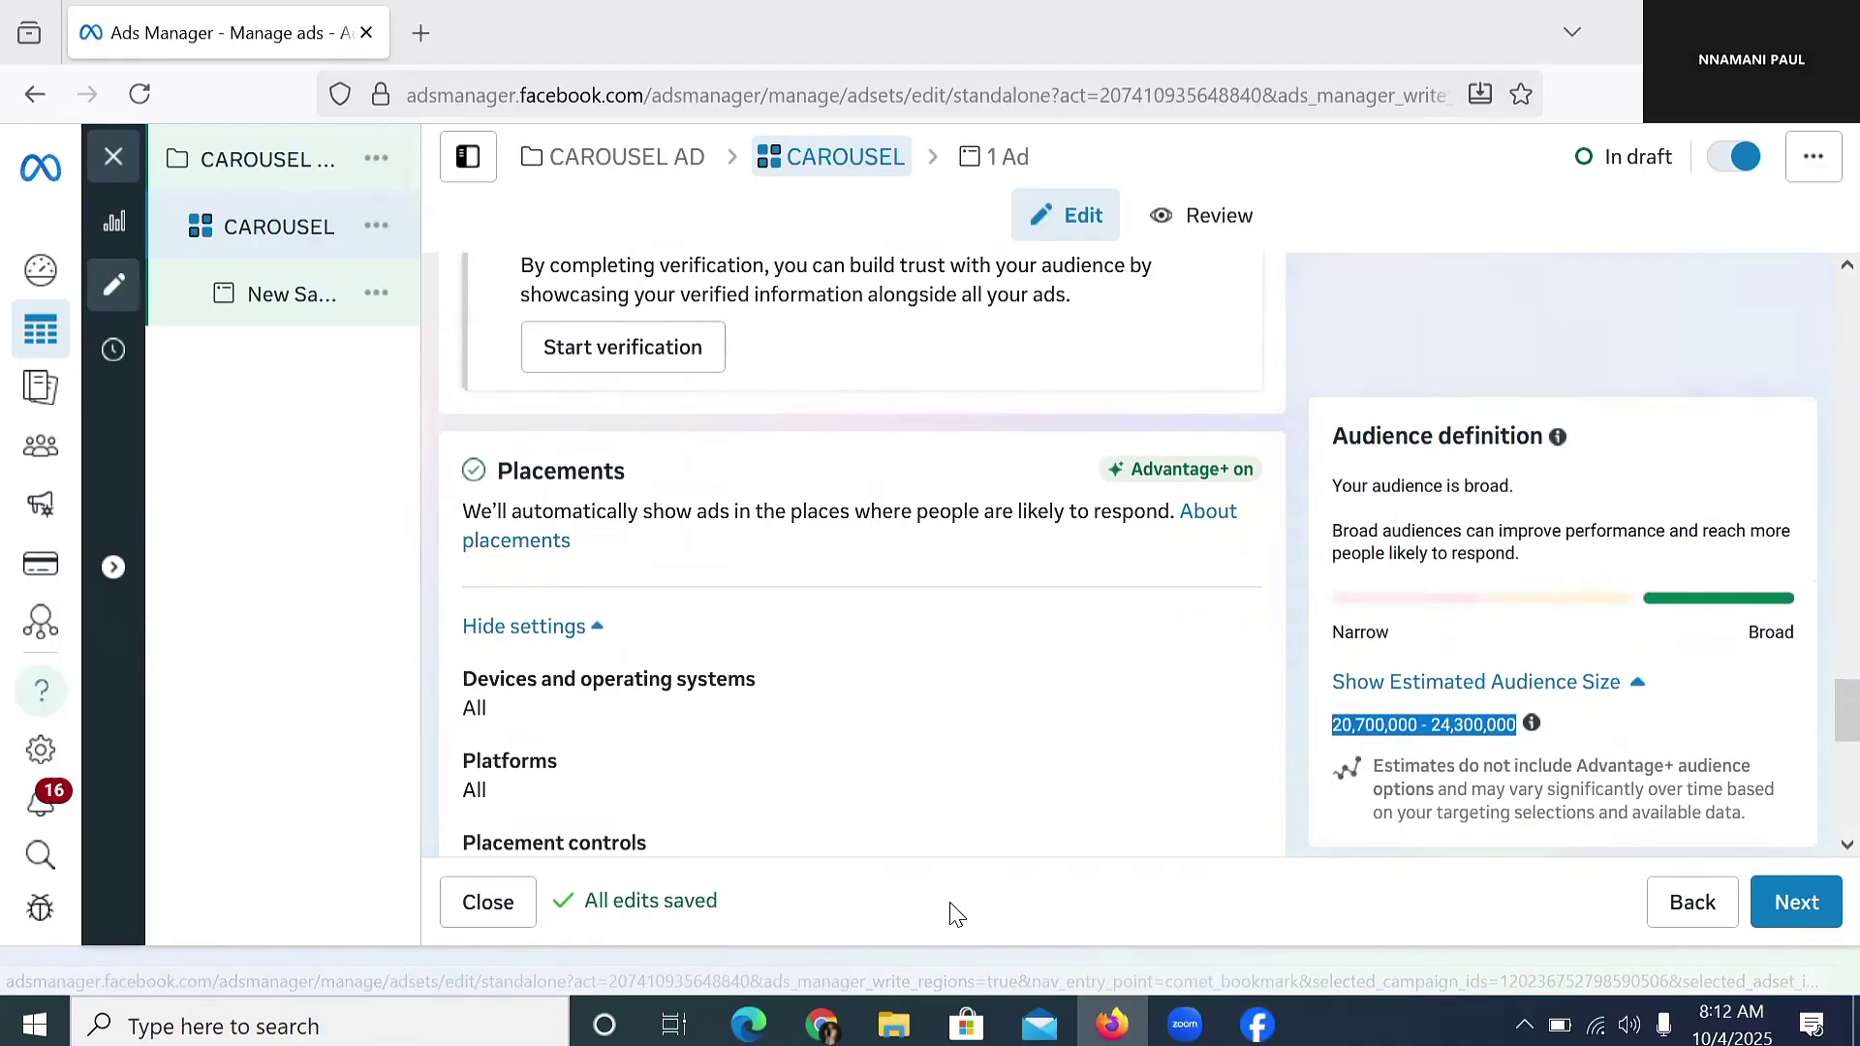
Step: Exclude Audience Network and Messenger from the placement platforms, keeping Facebook, Instagram and Threads selected
scroll(598, 797, down, 4)
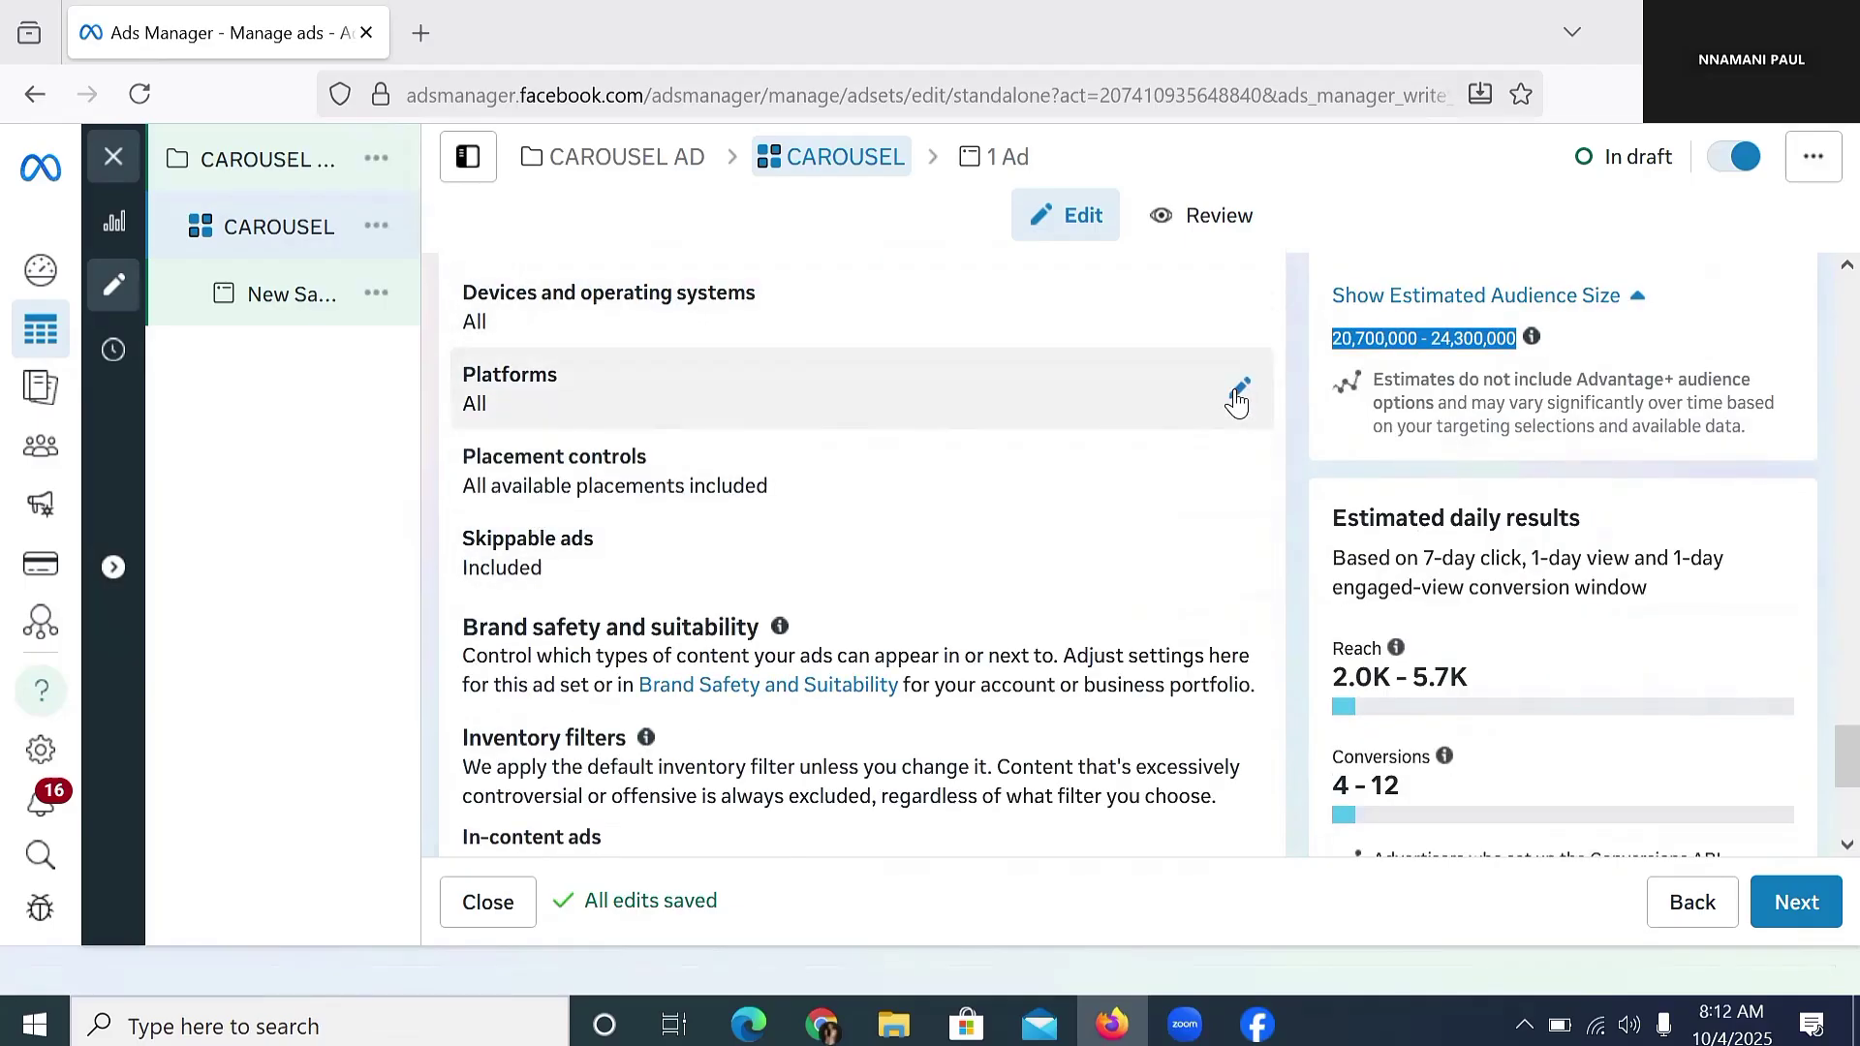
click(1237, 395)
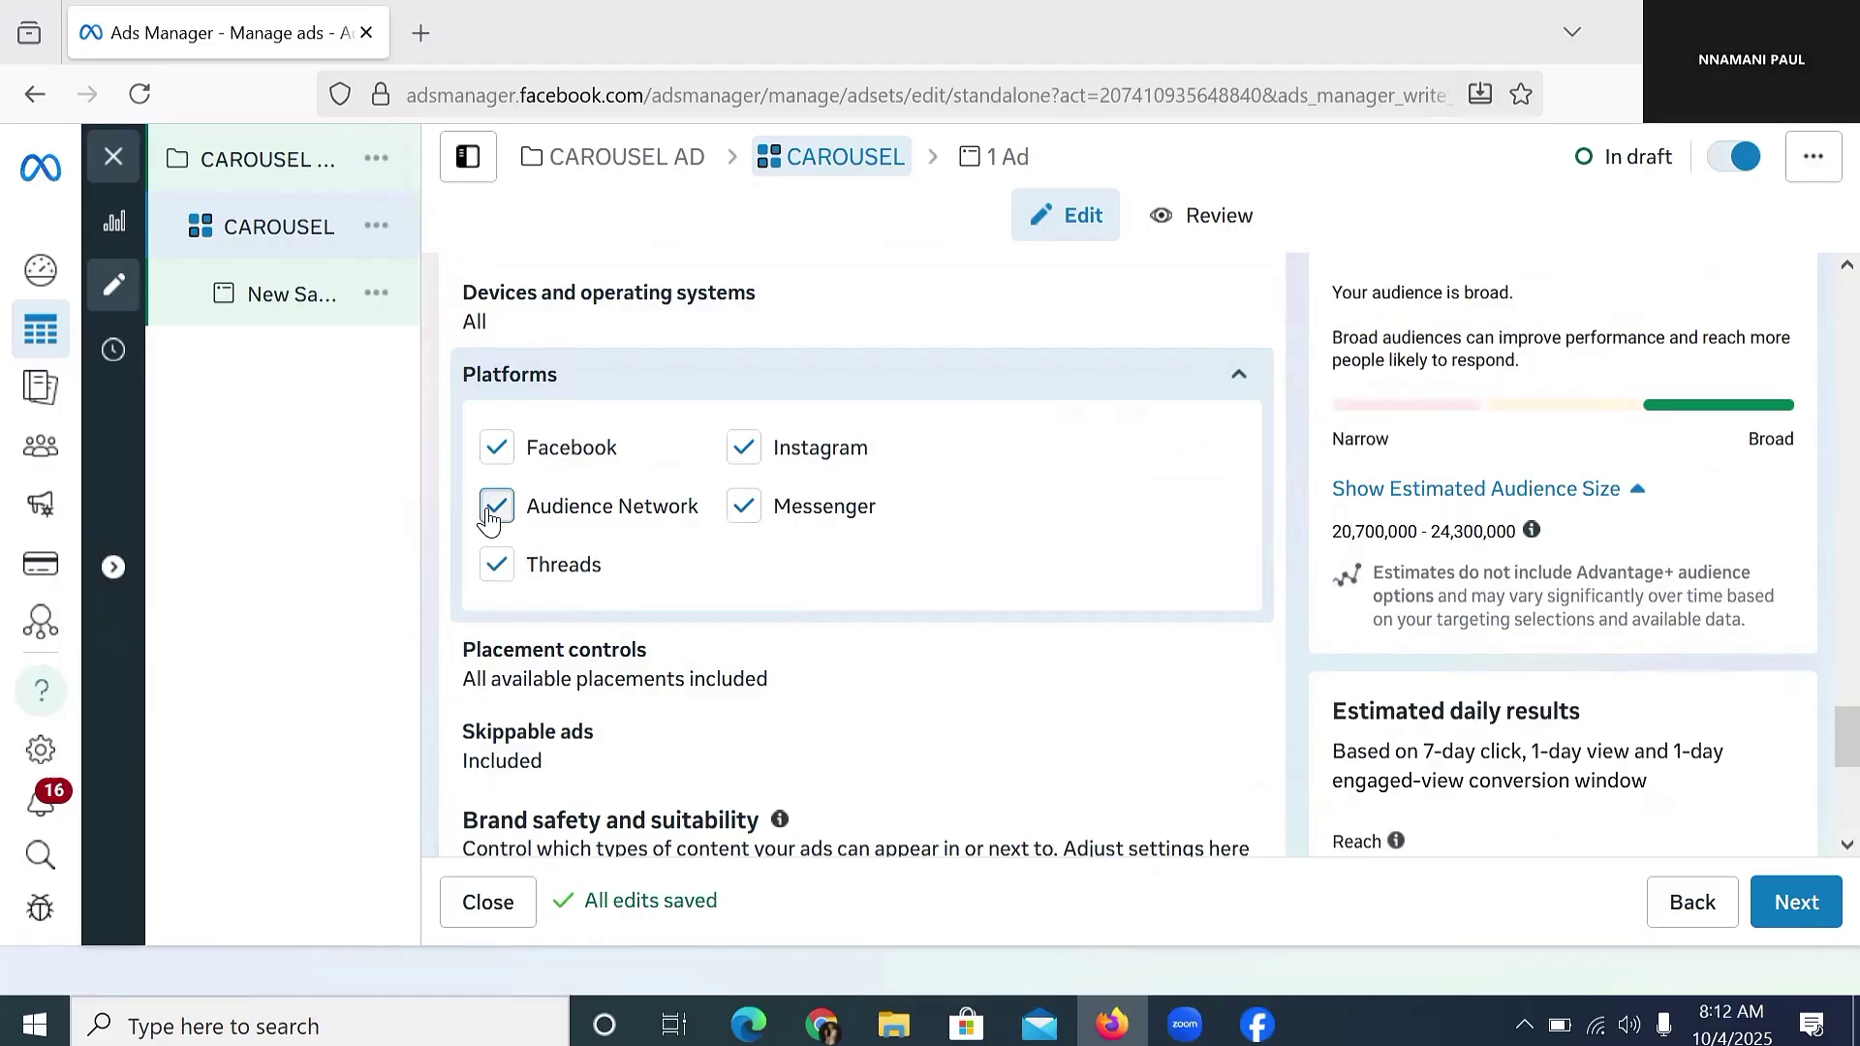
click(488, 516)
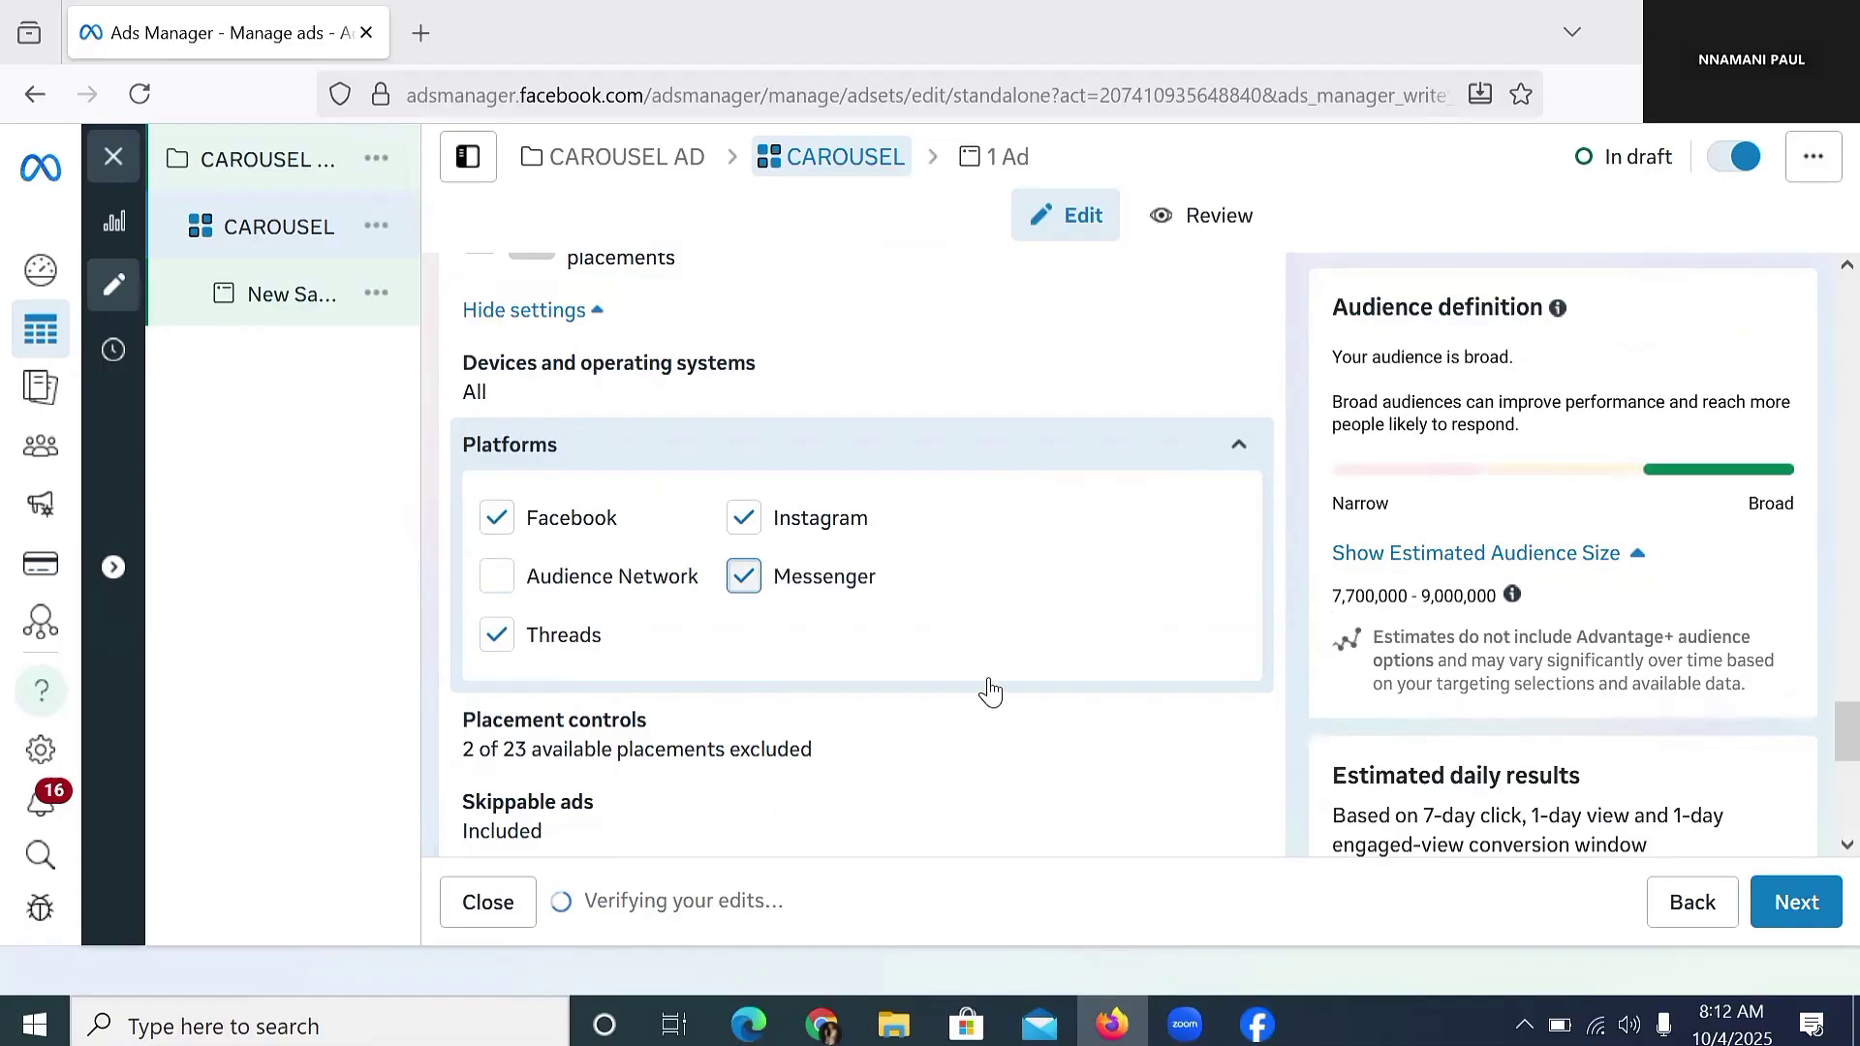
click(742, 576)
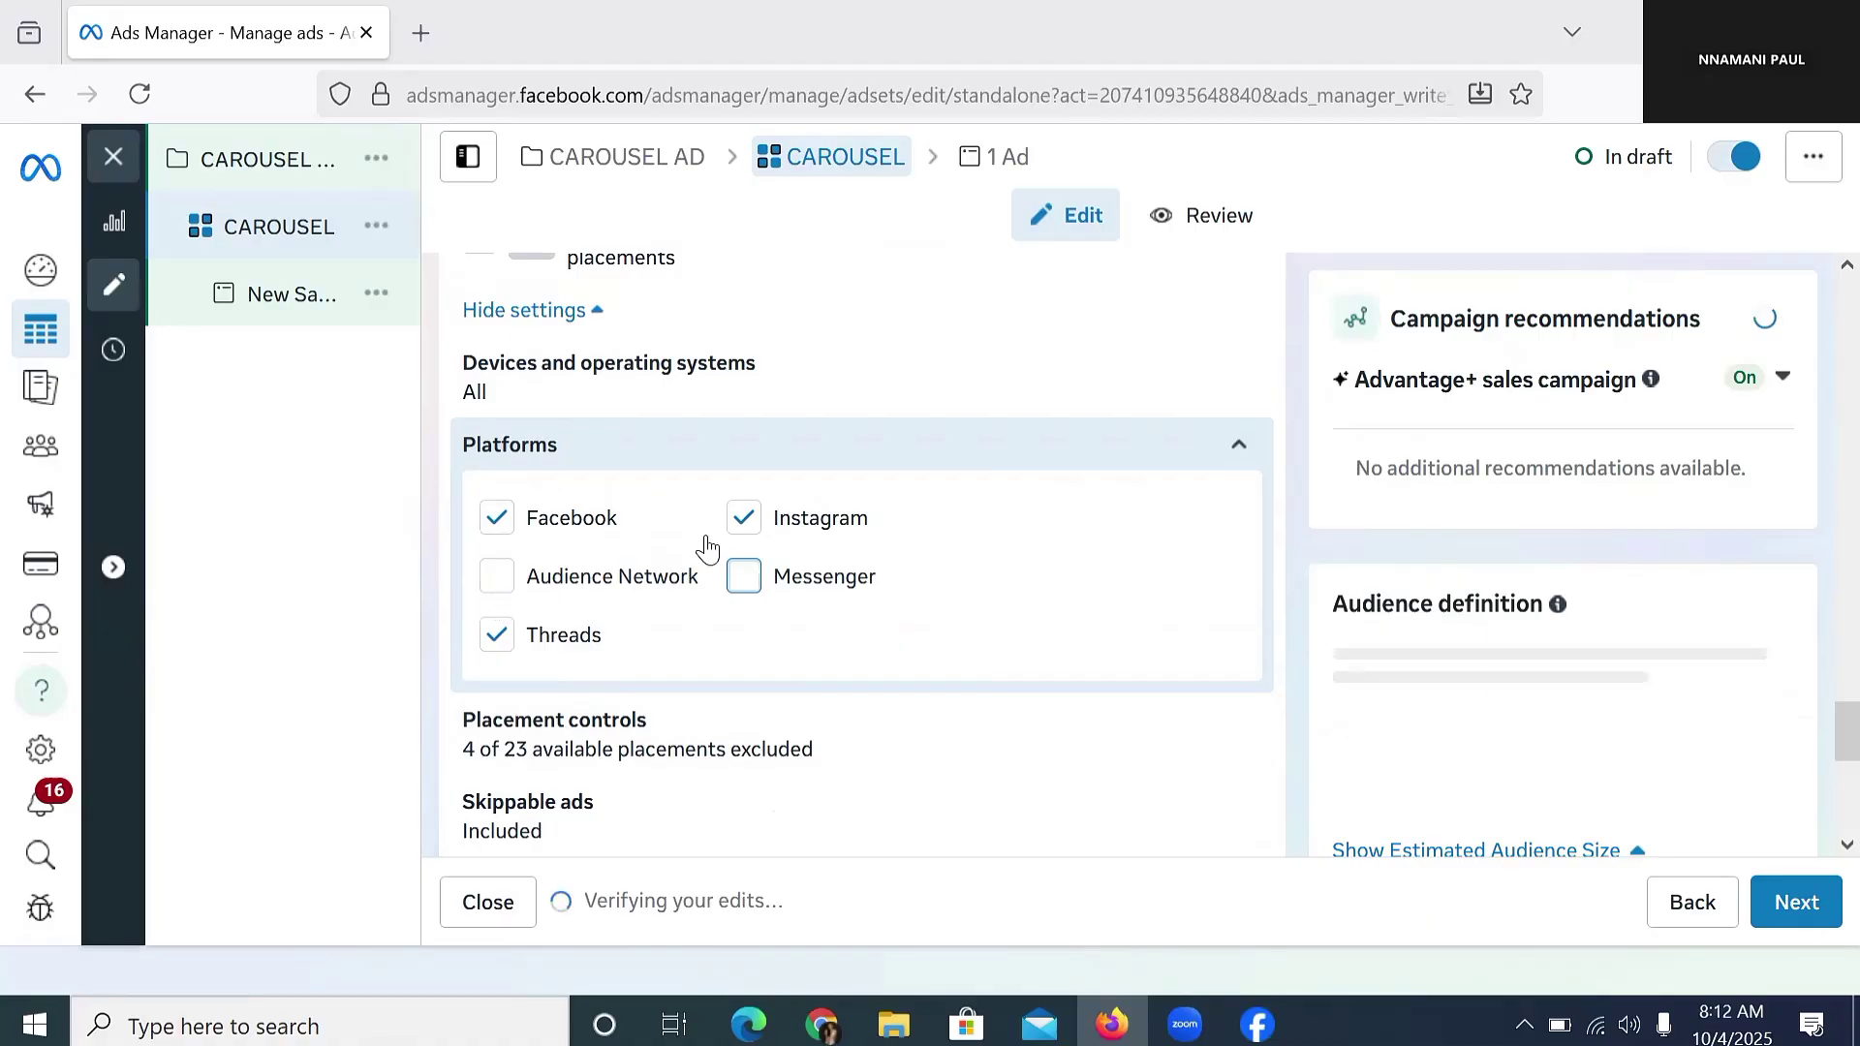
click(742, 516)
click(742, 516)
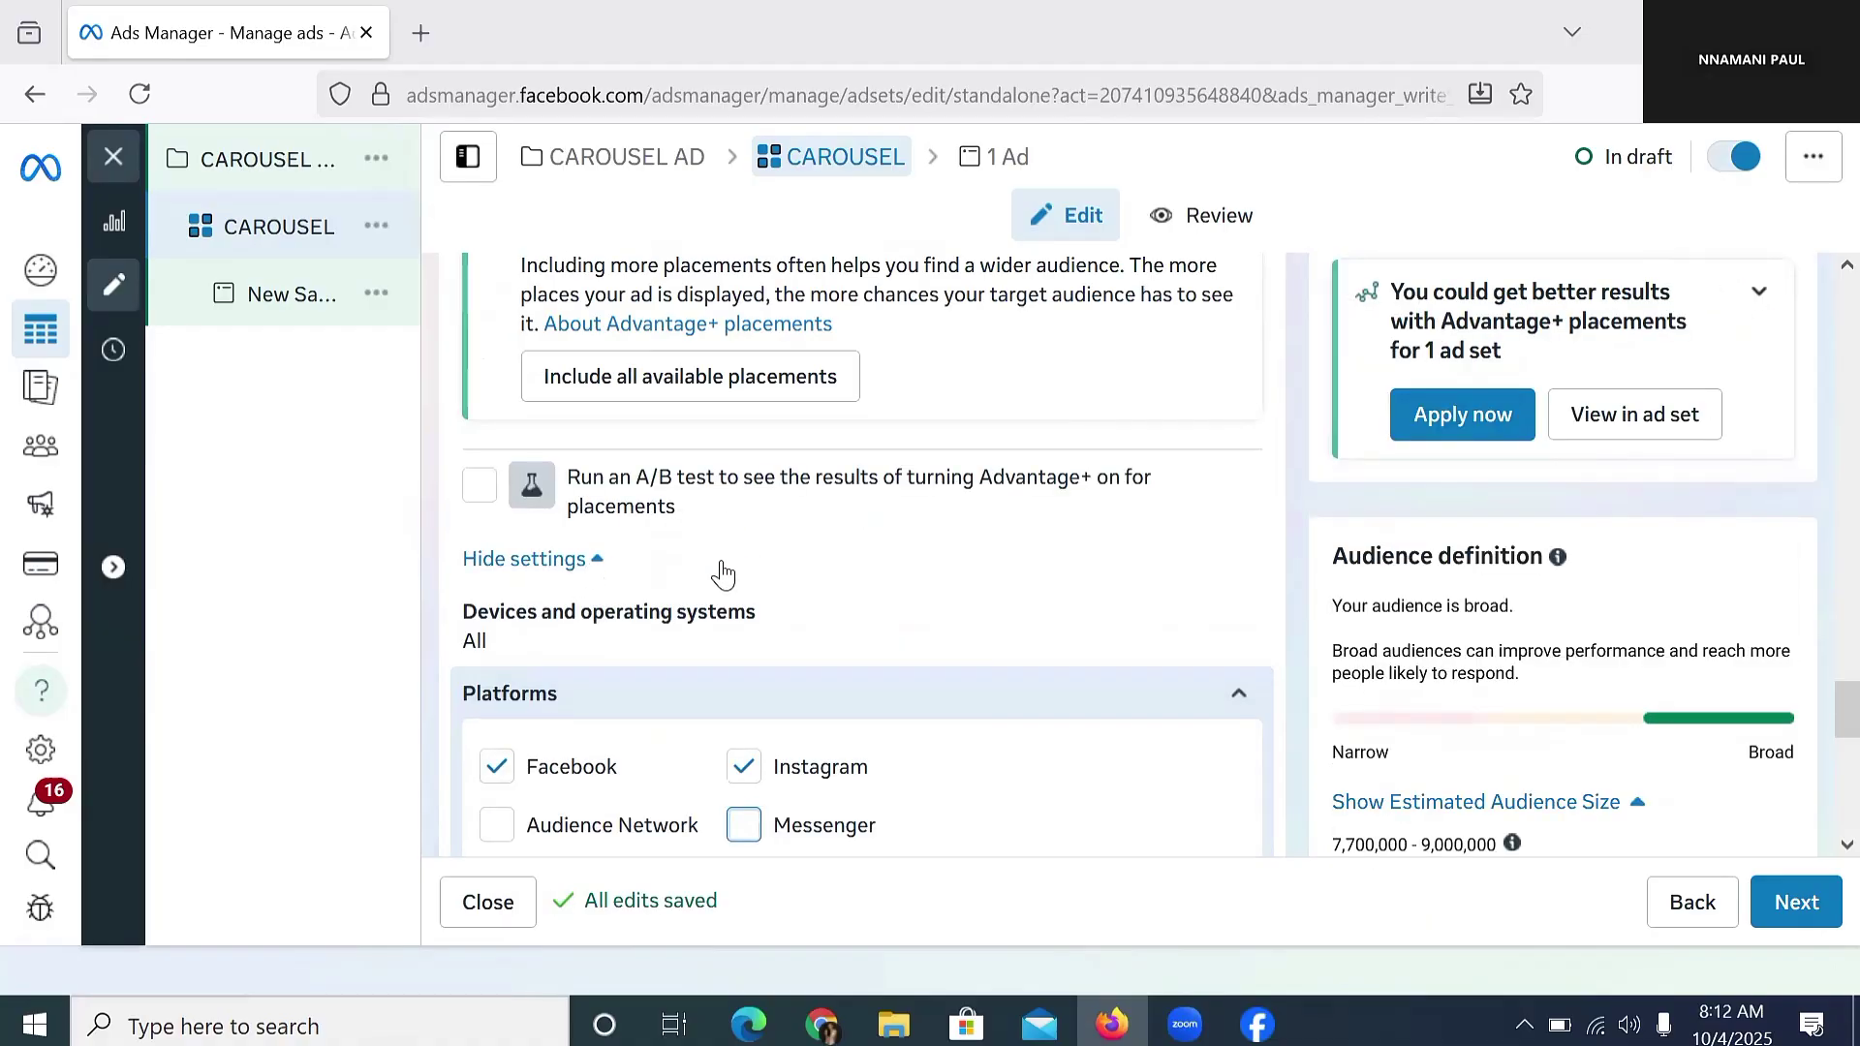
scroll(684, 714, down, 1)
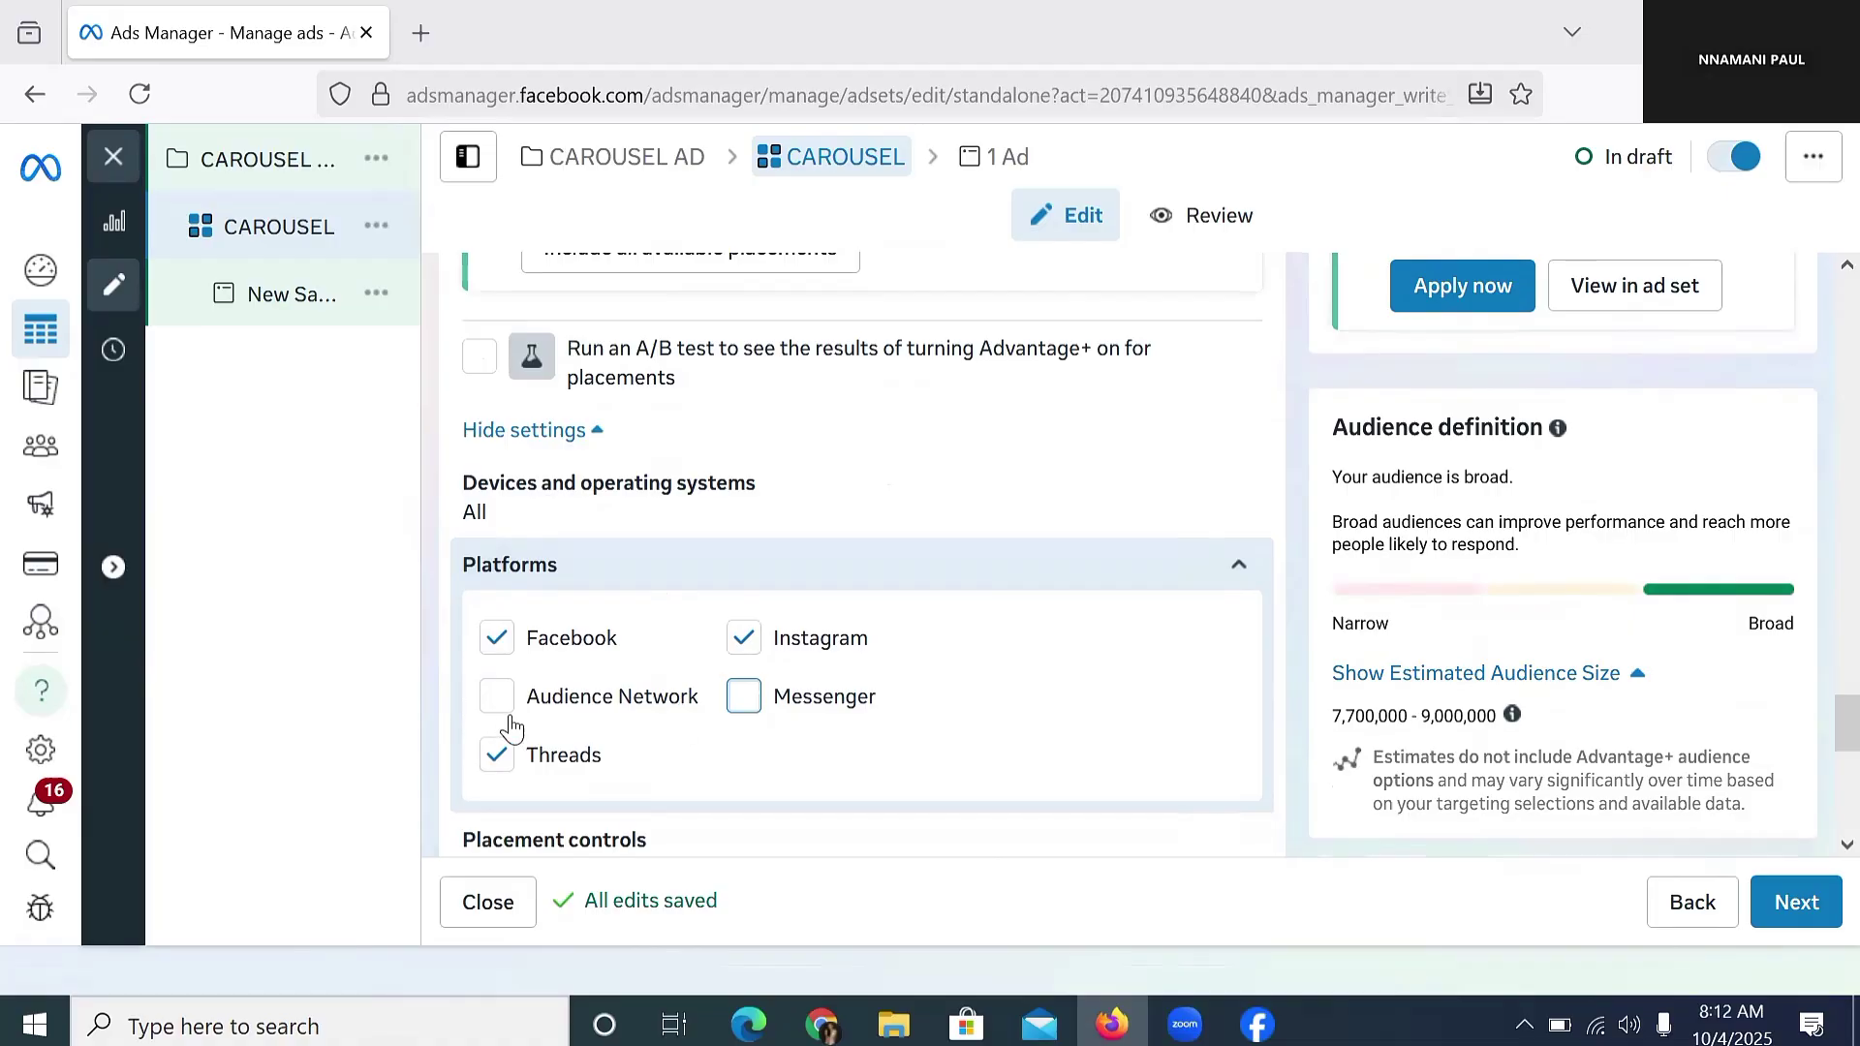
Step: Exclude In-stream ads for reels in the placement controls and review the remaining placements
scroll(751, 648, down, 2)
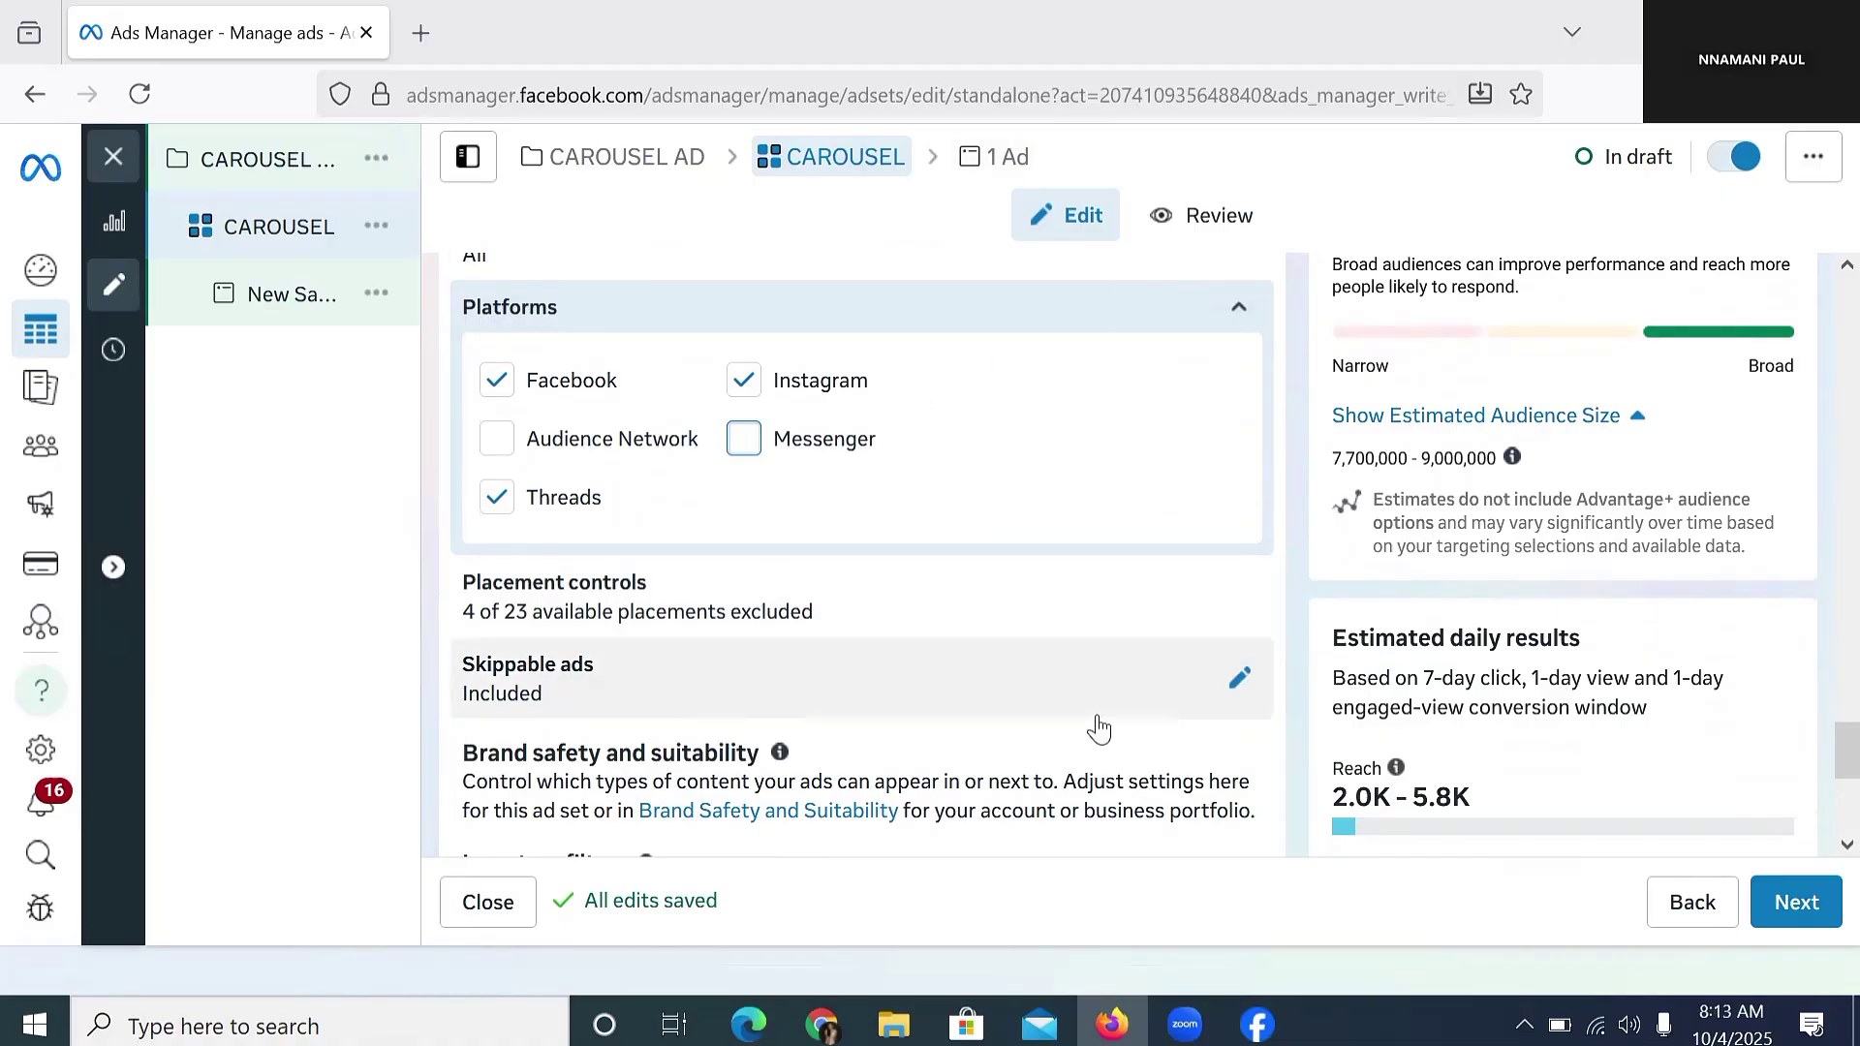
click(1237, 609)
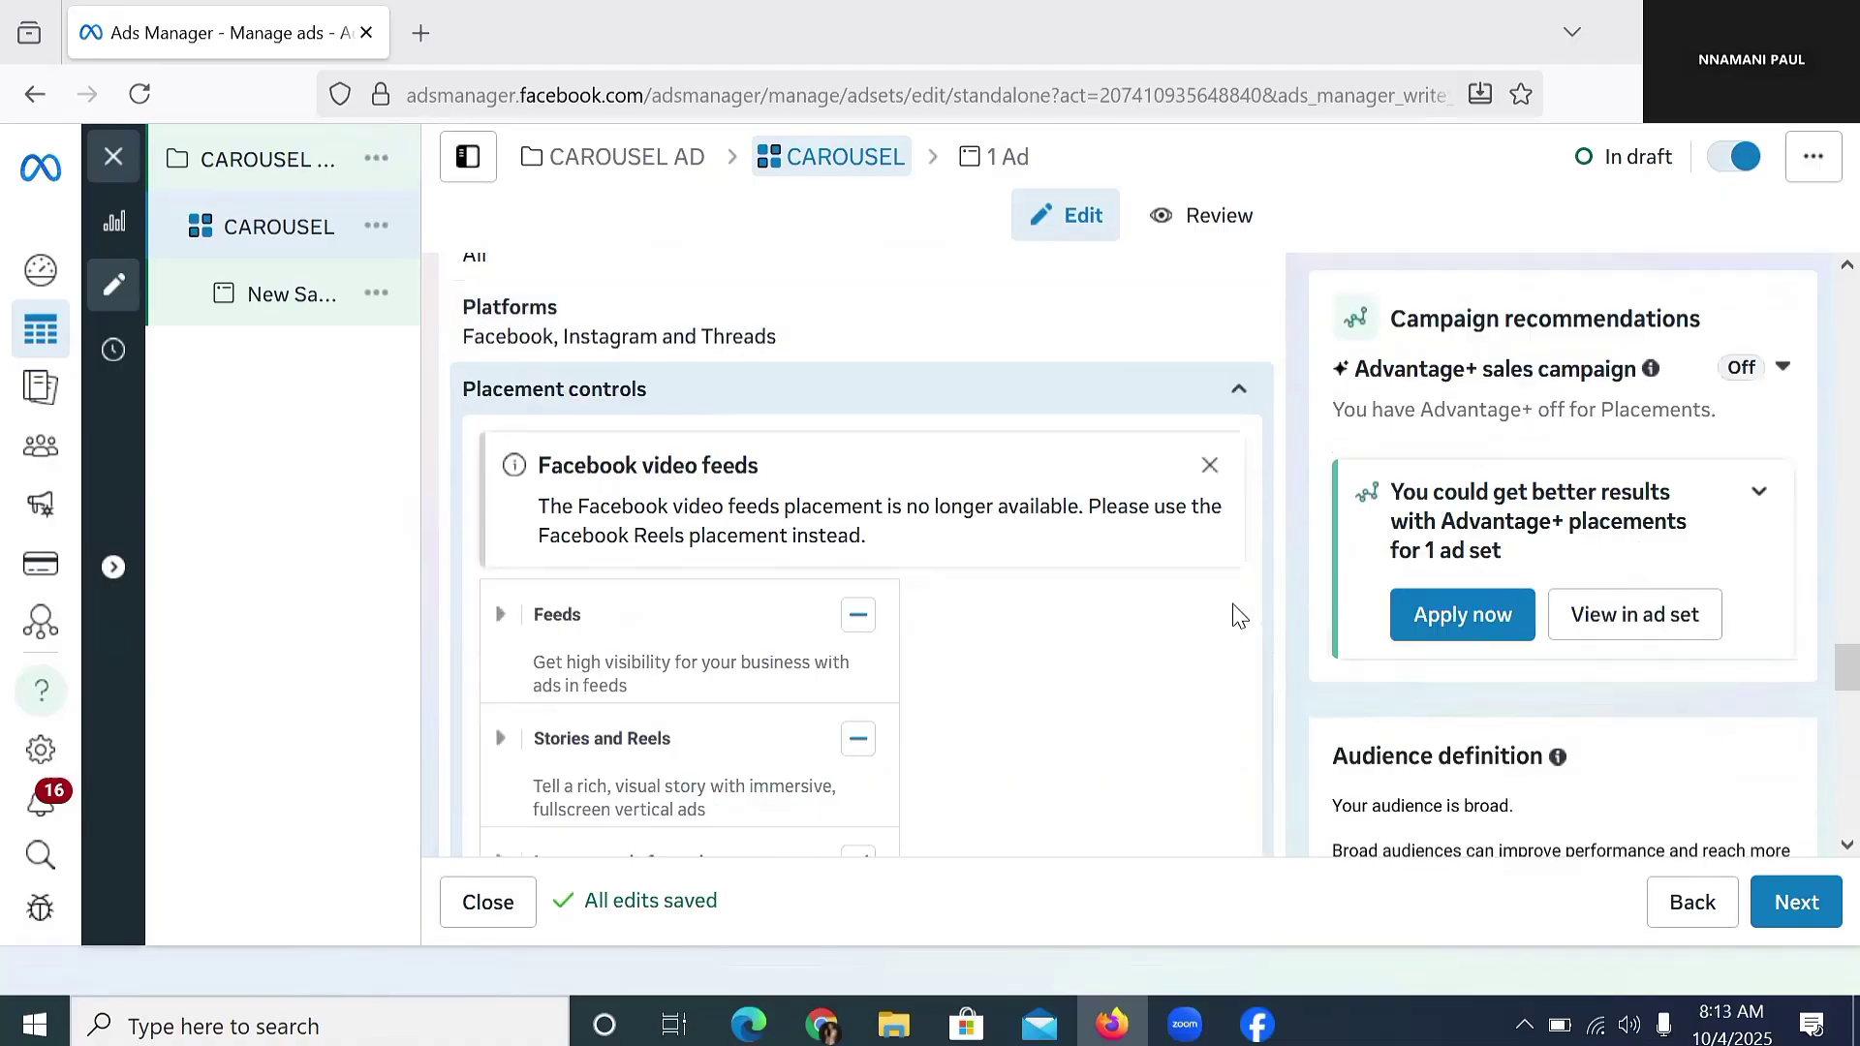
scroll(542, 659, down, 3)
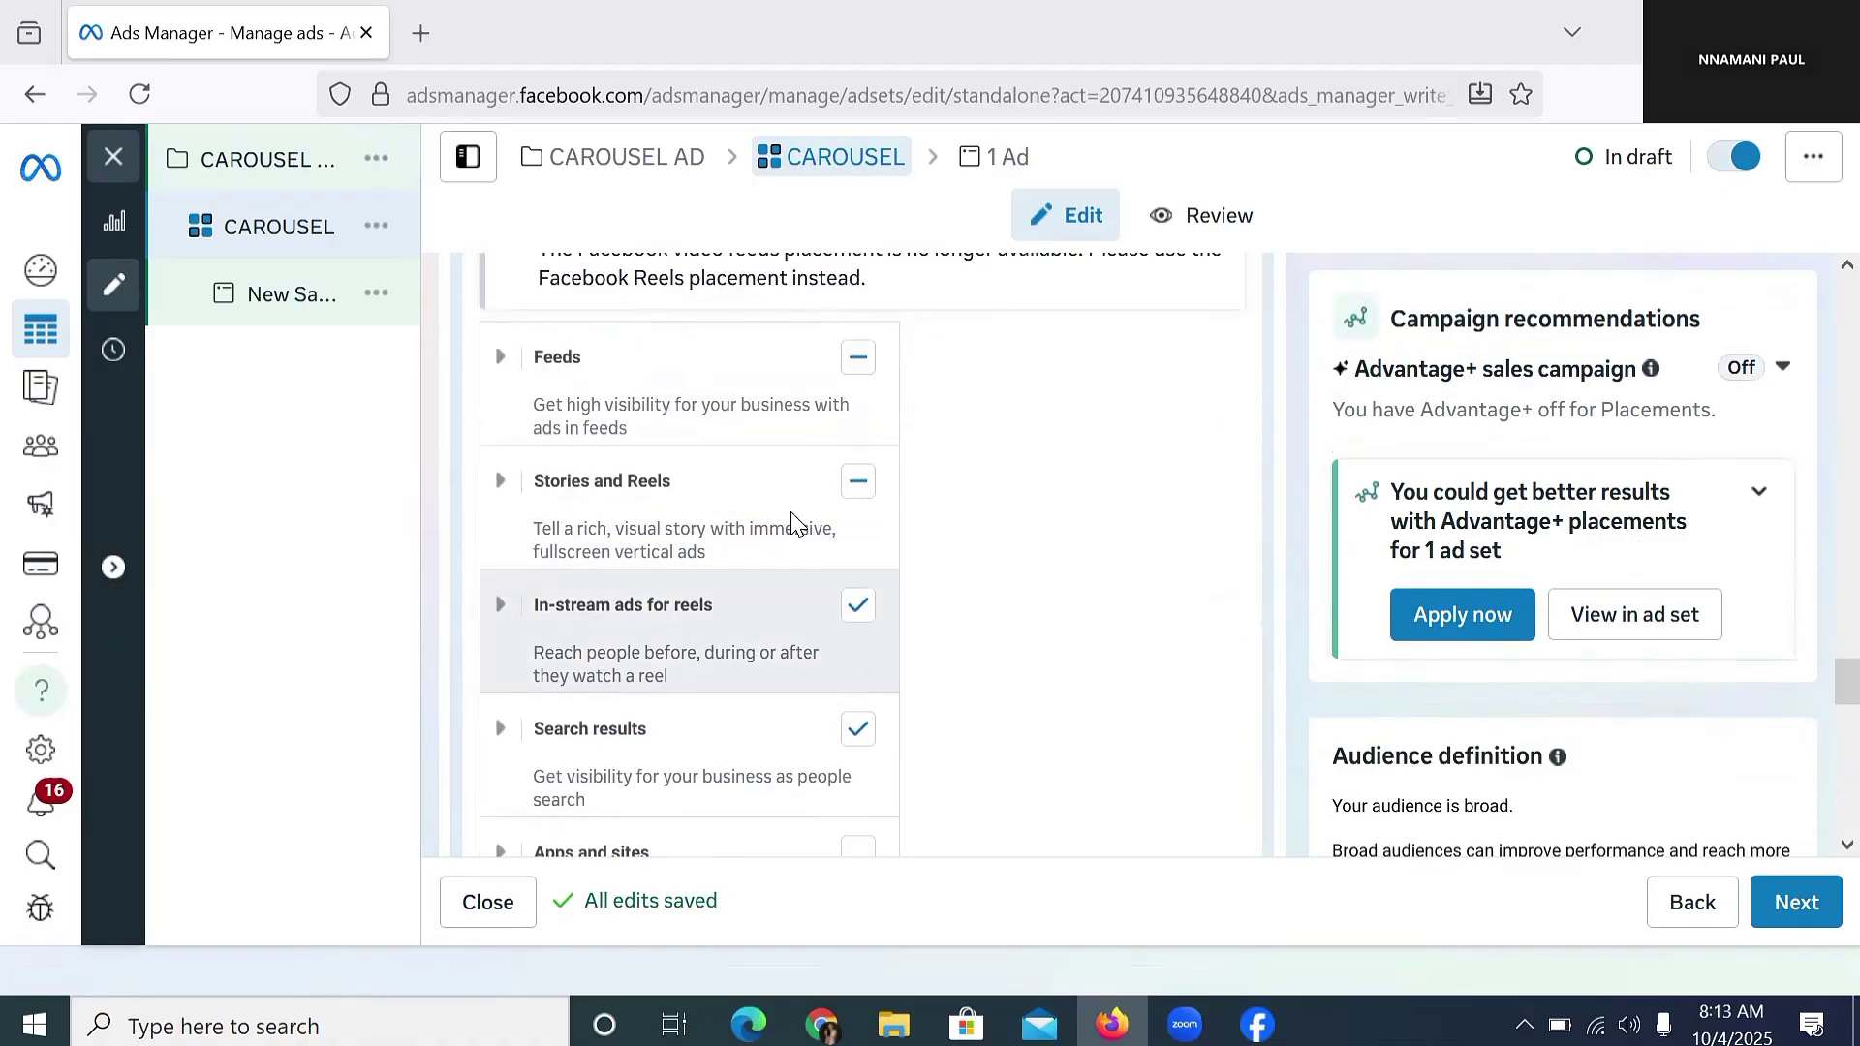
click(857, 608)
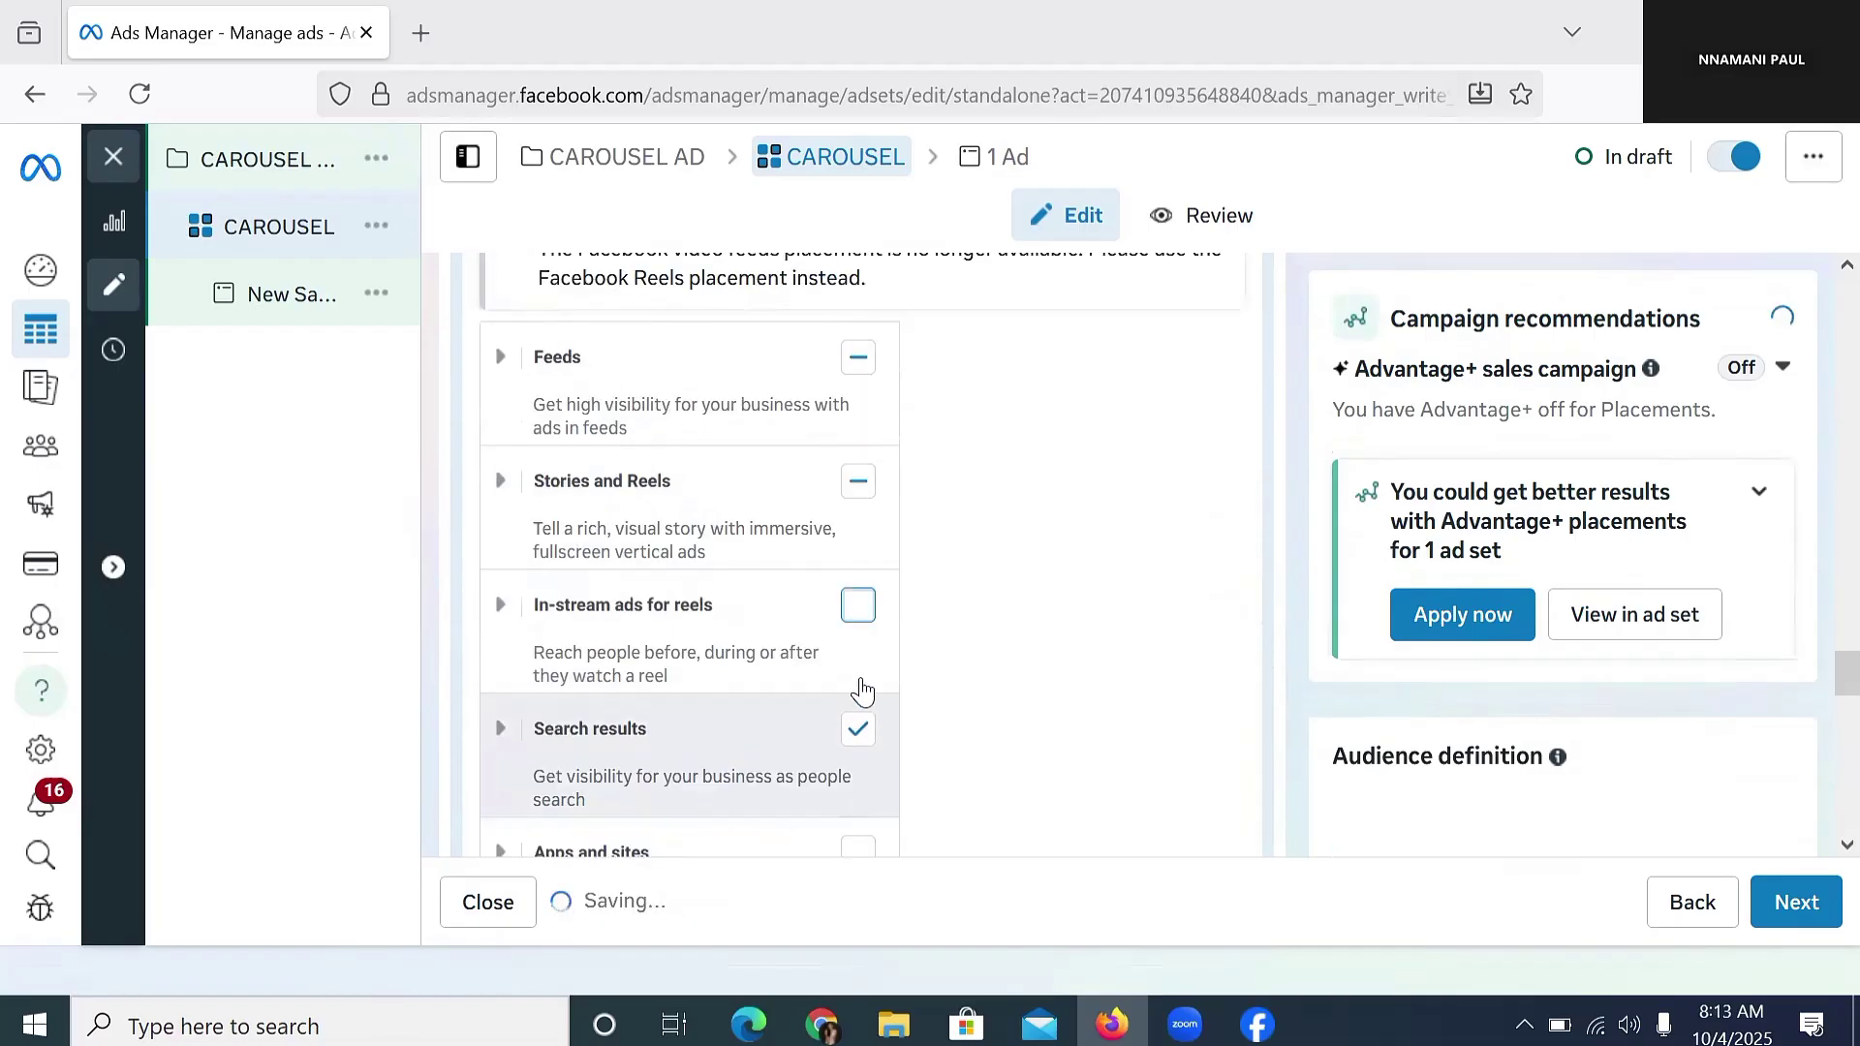
scroll(852, 746, down, 6)
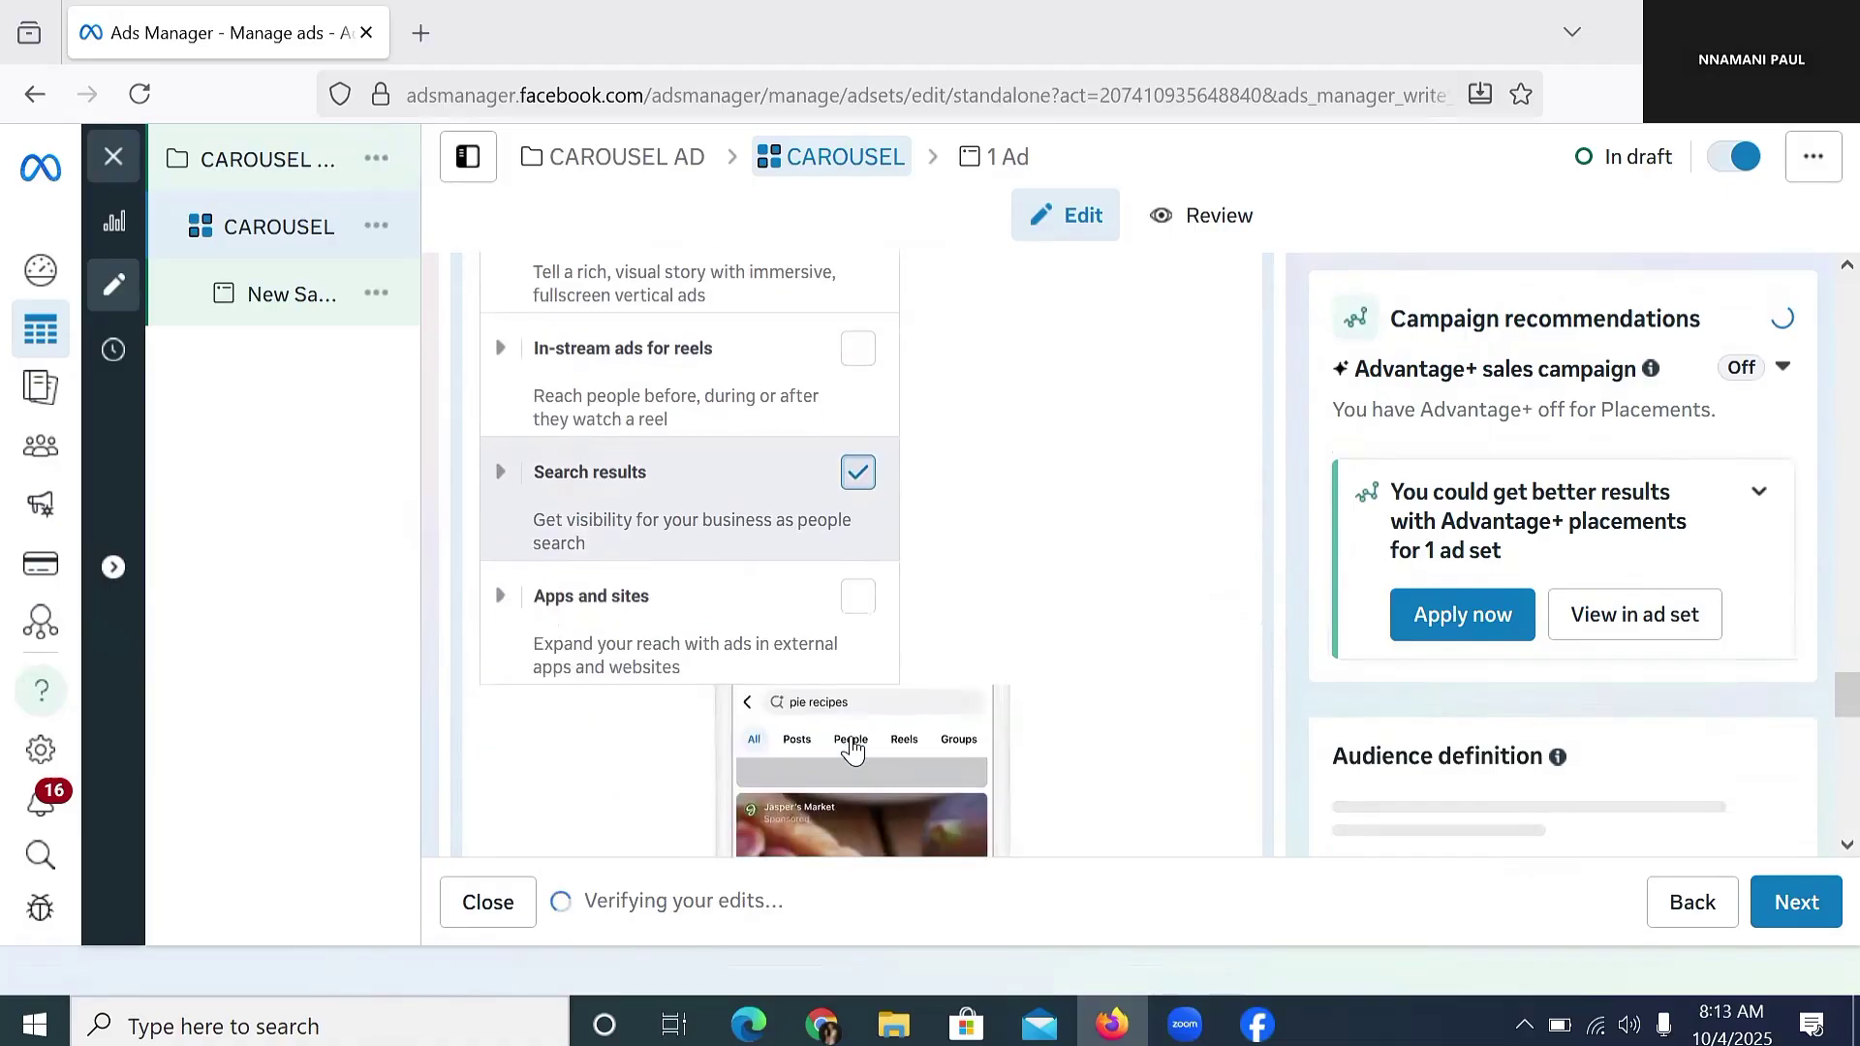
scroll(841, 670, down, 5)
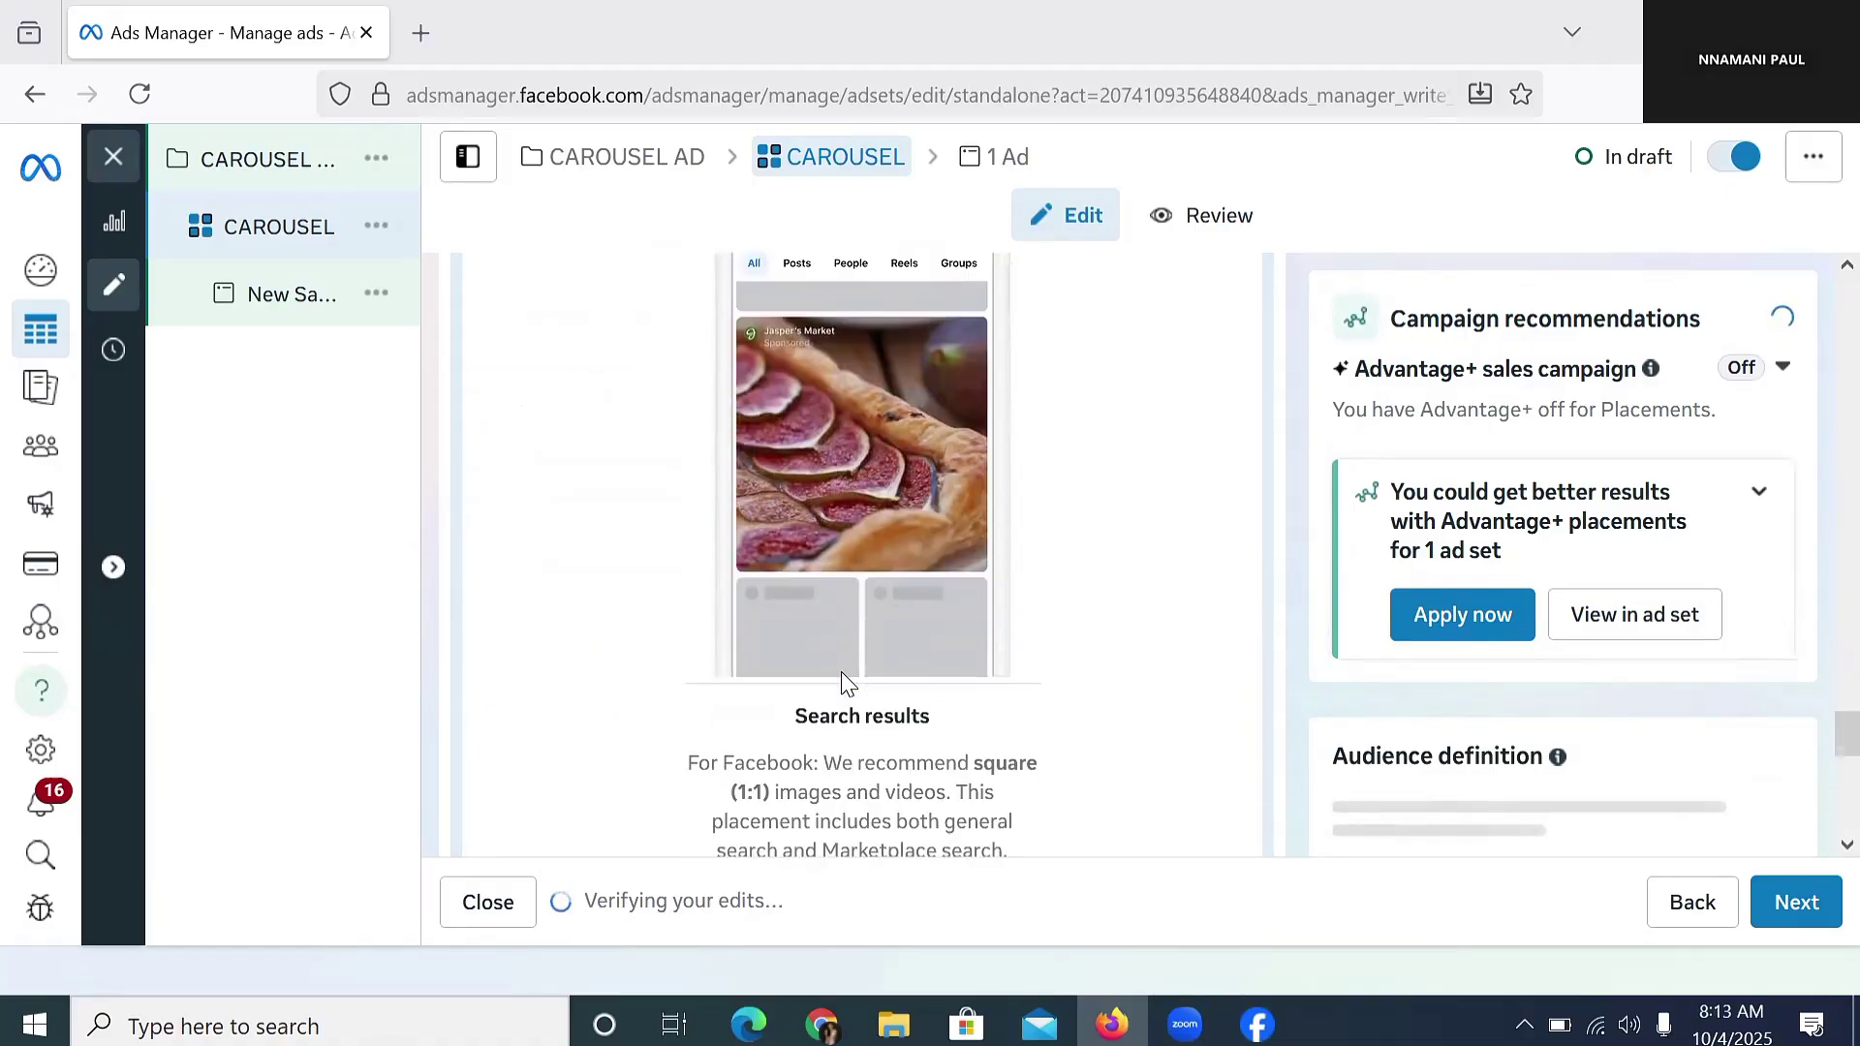
scroll(842, 676, up, 8)
scroll(844, 684, up, 8)
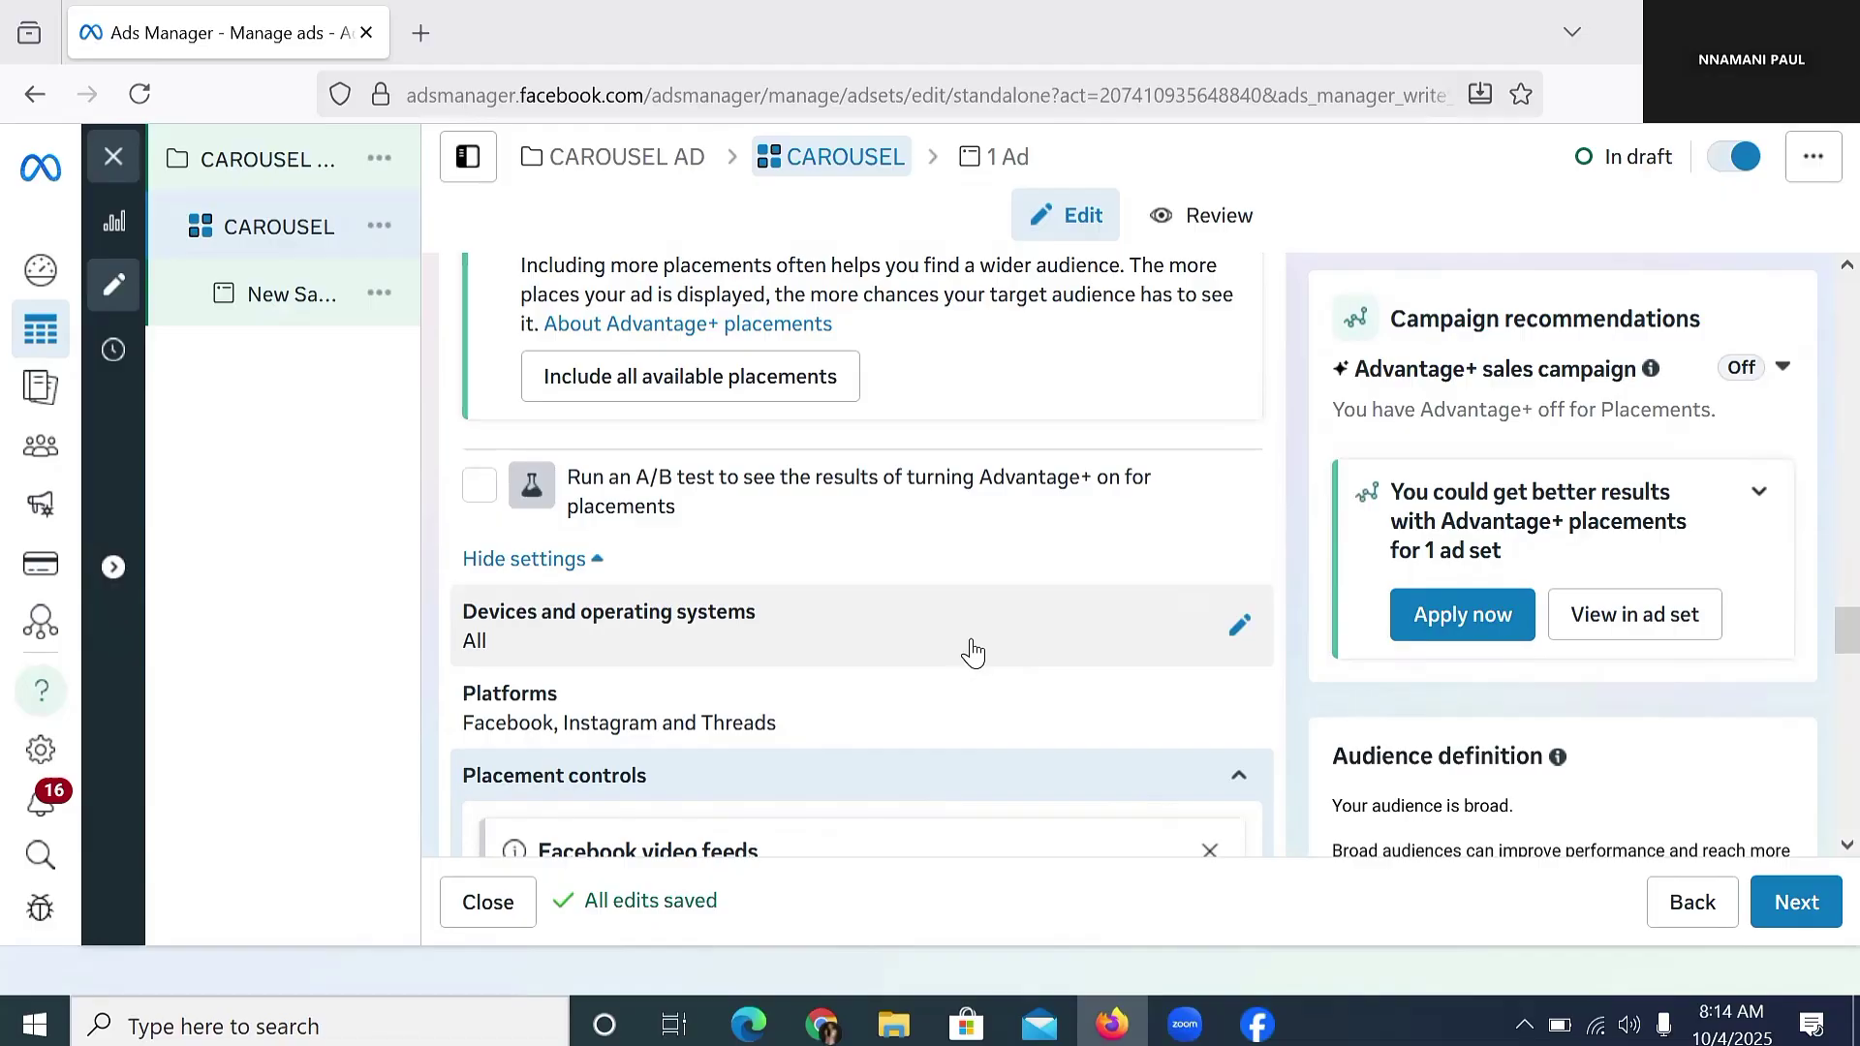
Step: Continue to the ad level, rename the ad CAROUSEL and publish it
click(1801, 903)
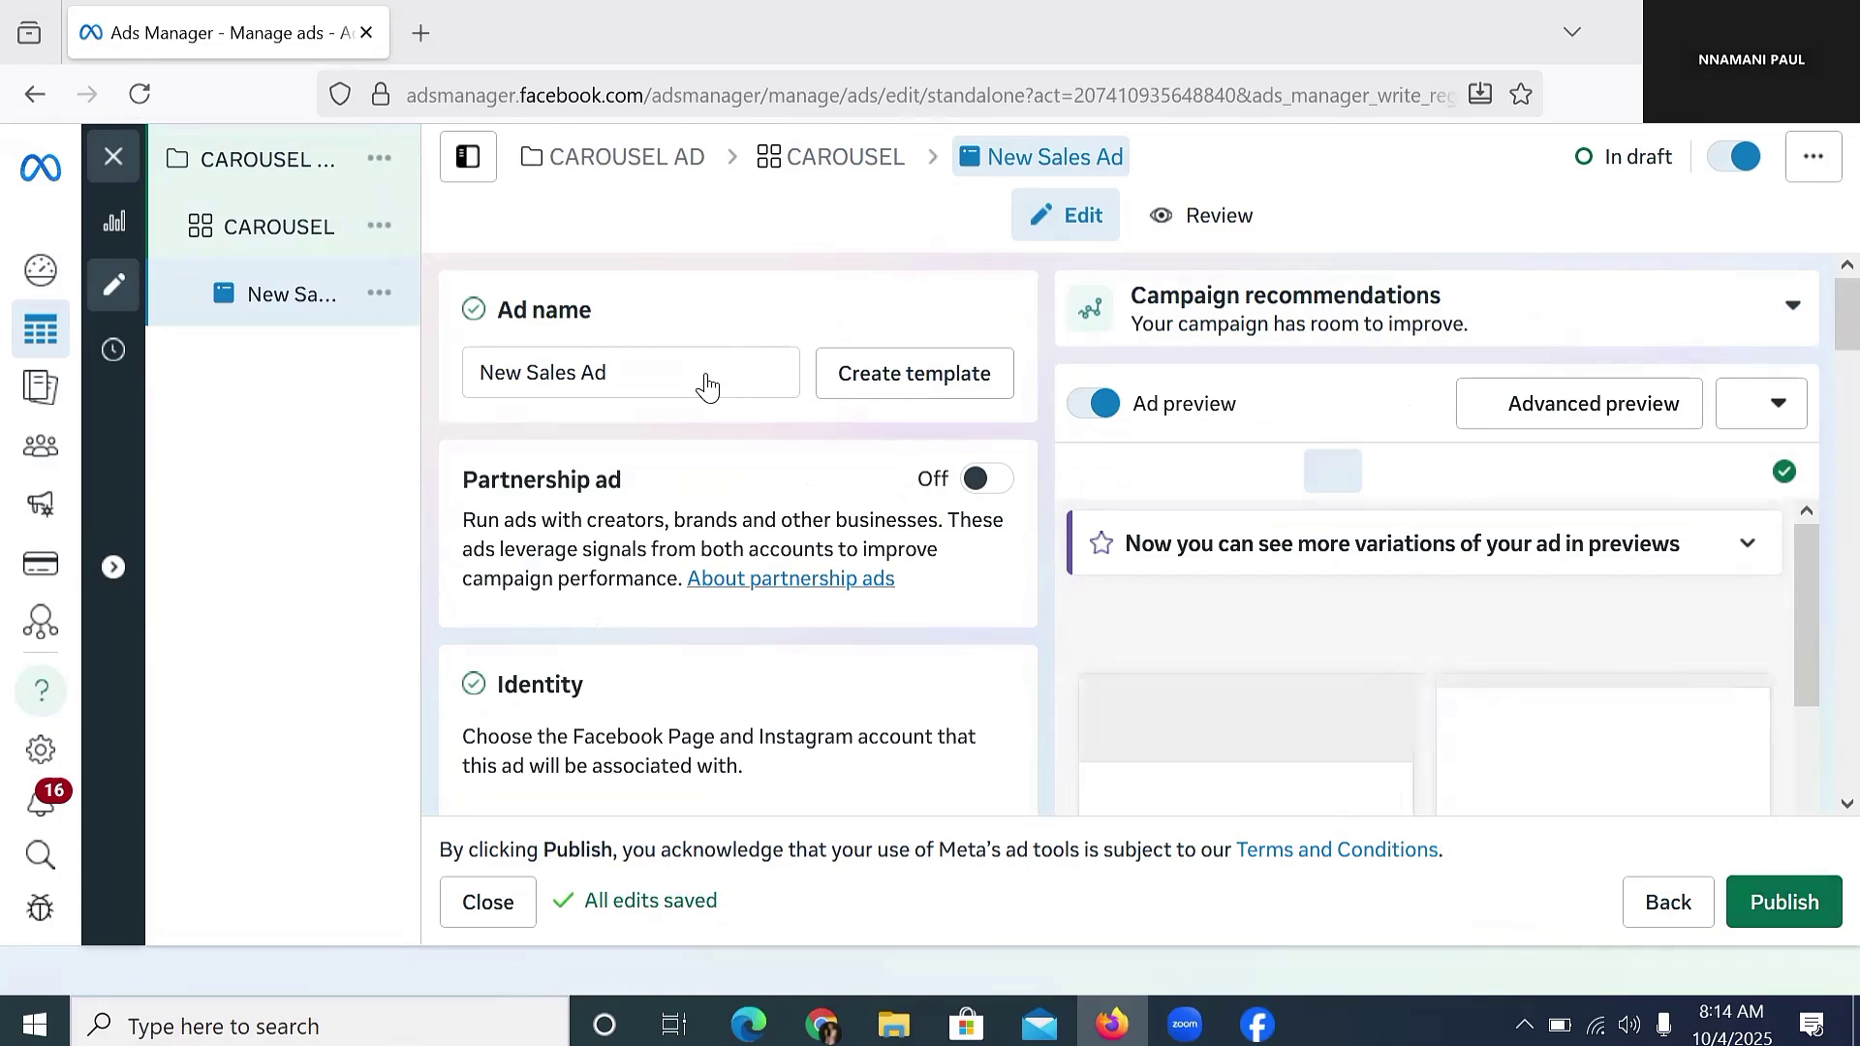
triple_click(667, 372)
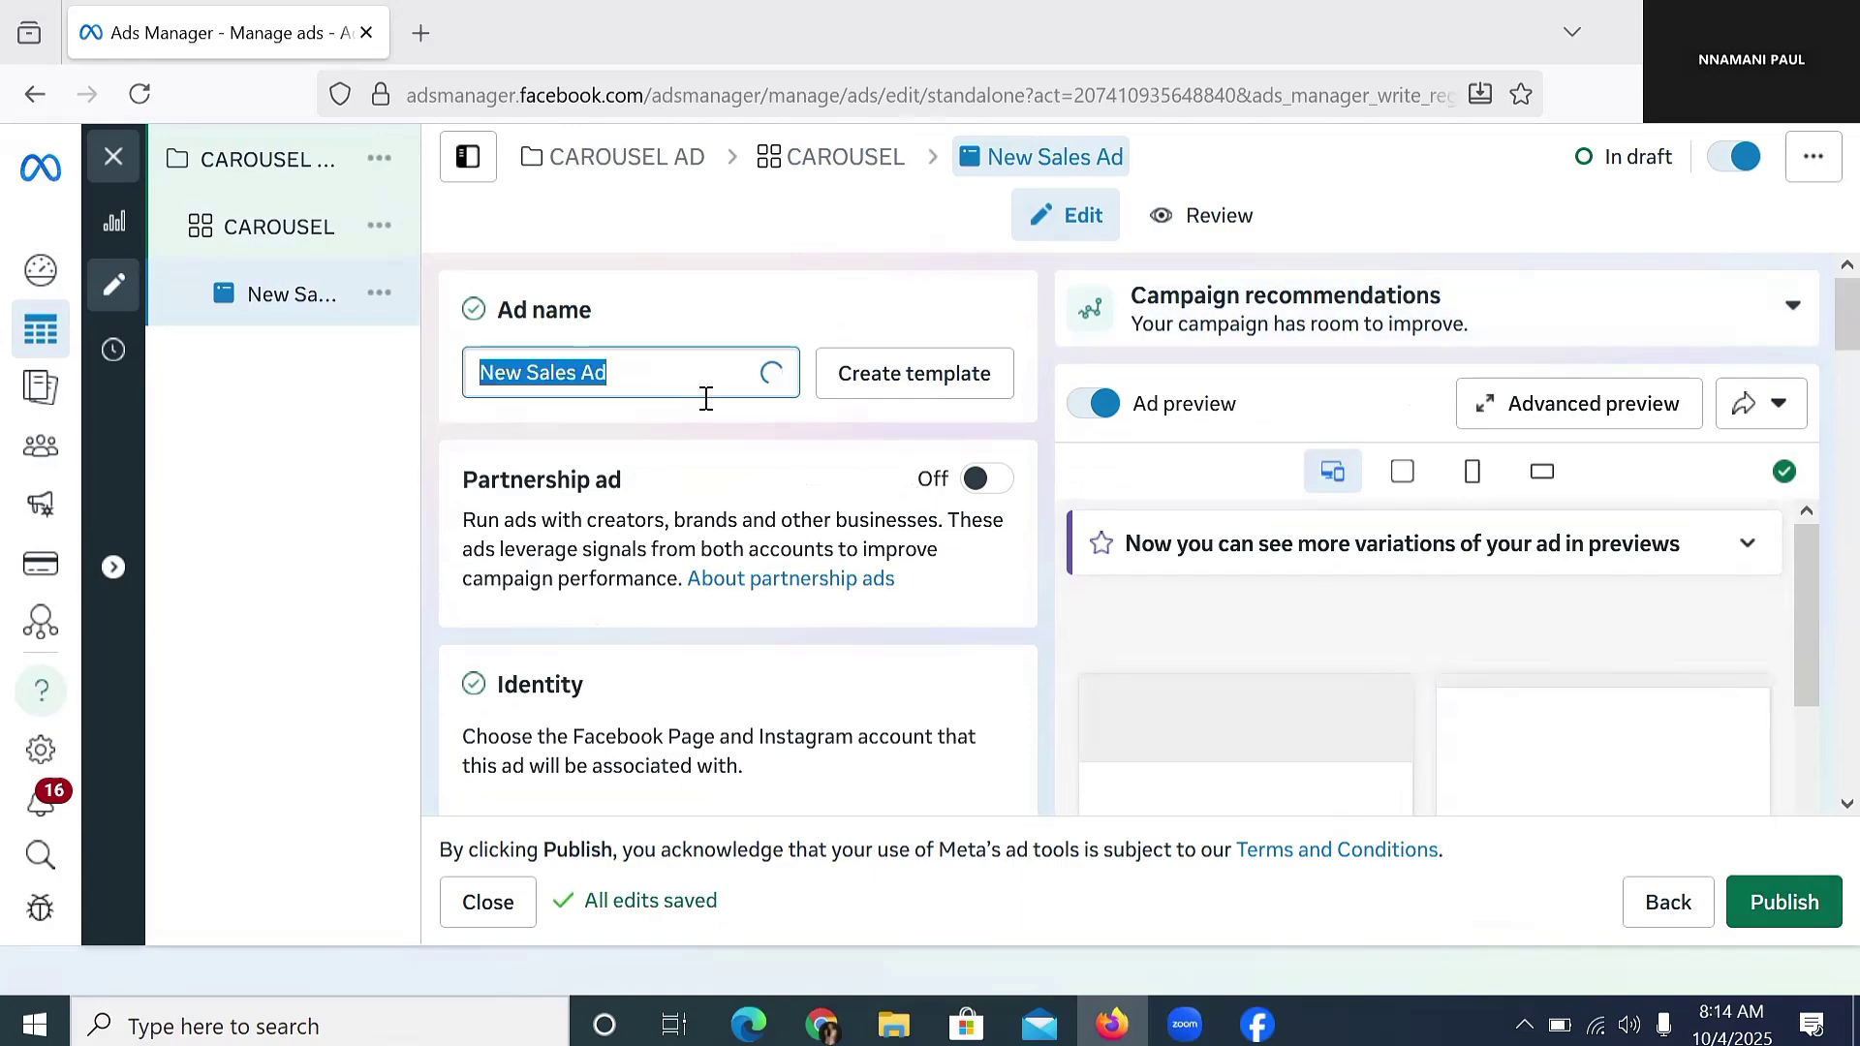
text(CA)
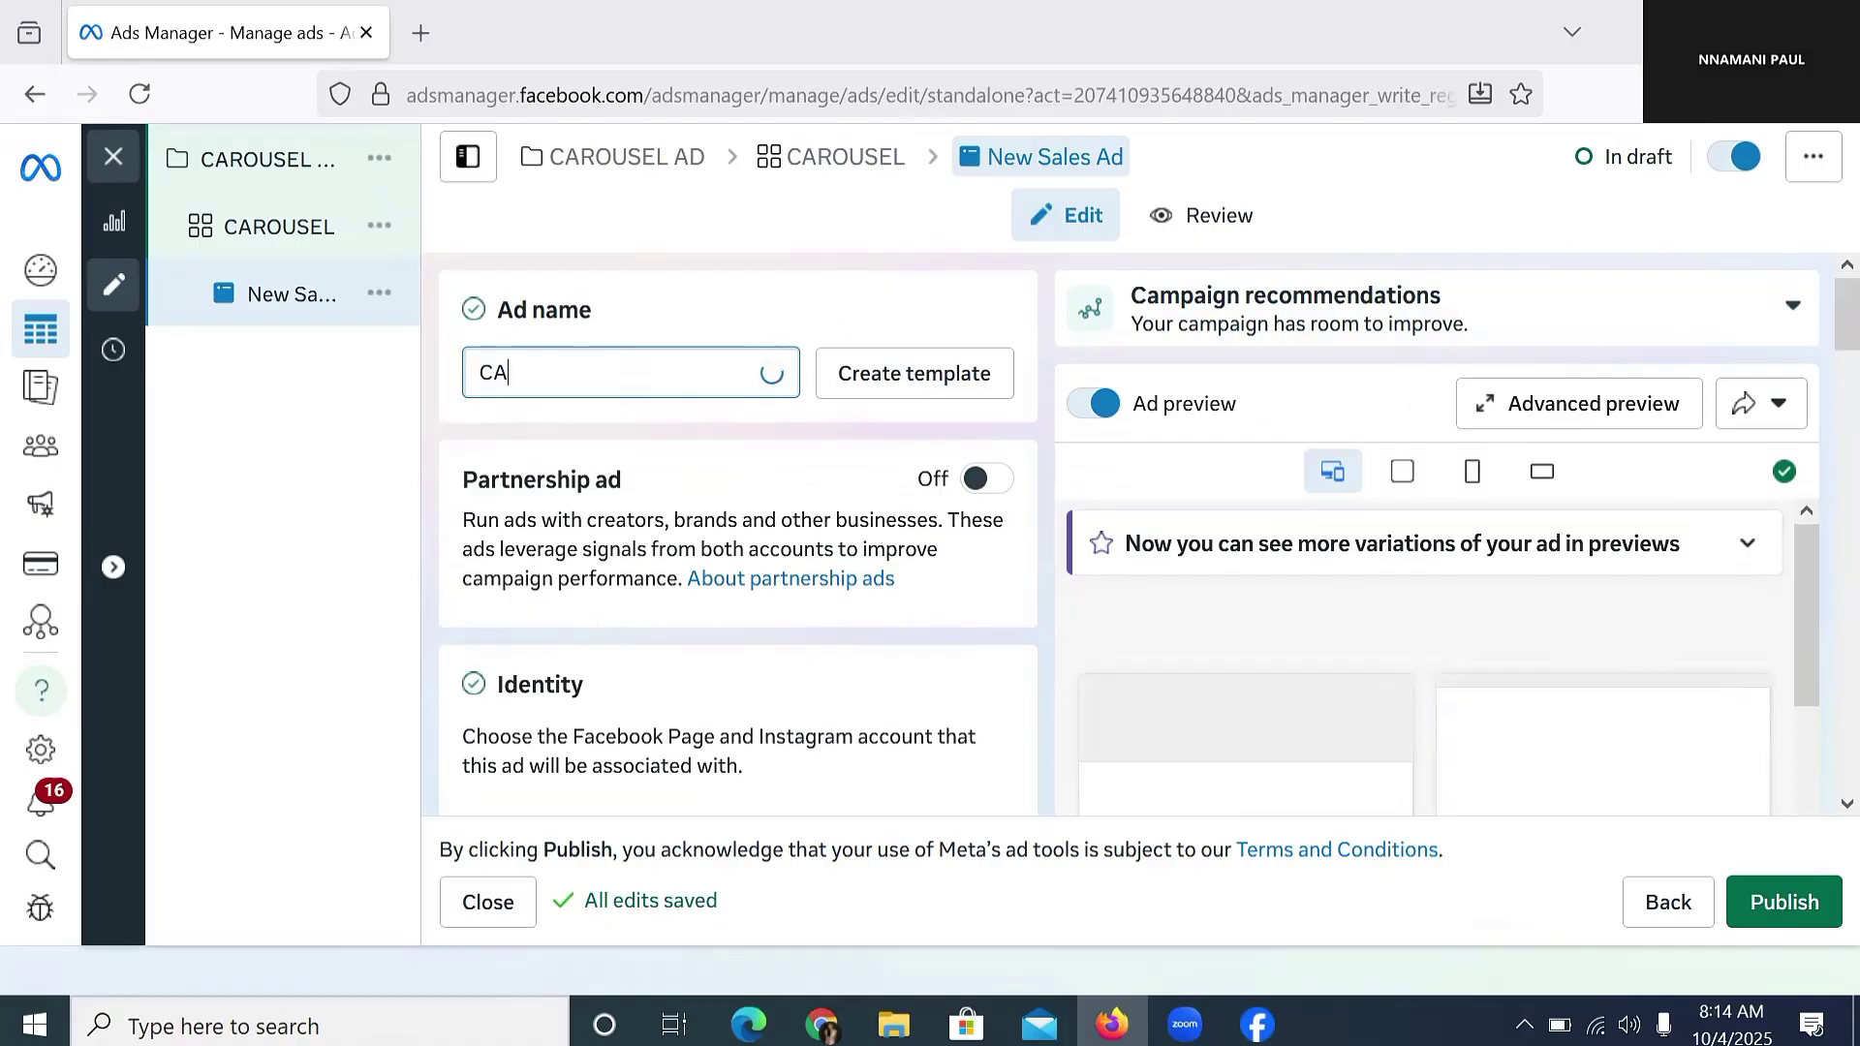
text(ROUSE)
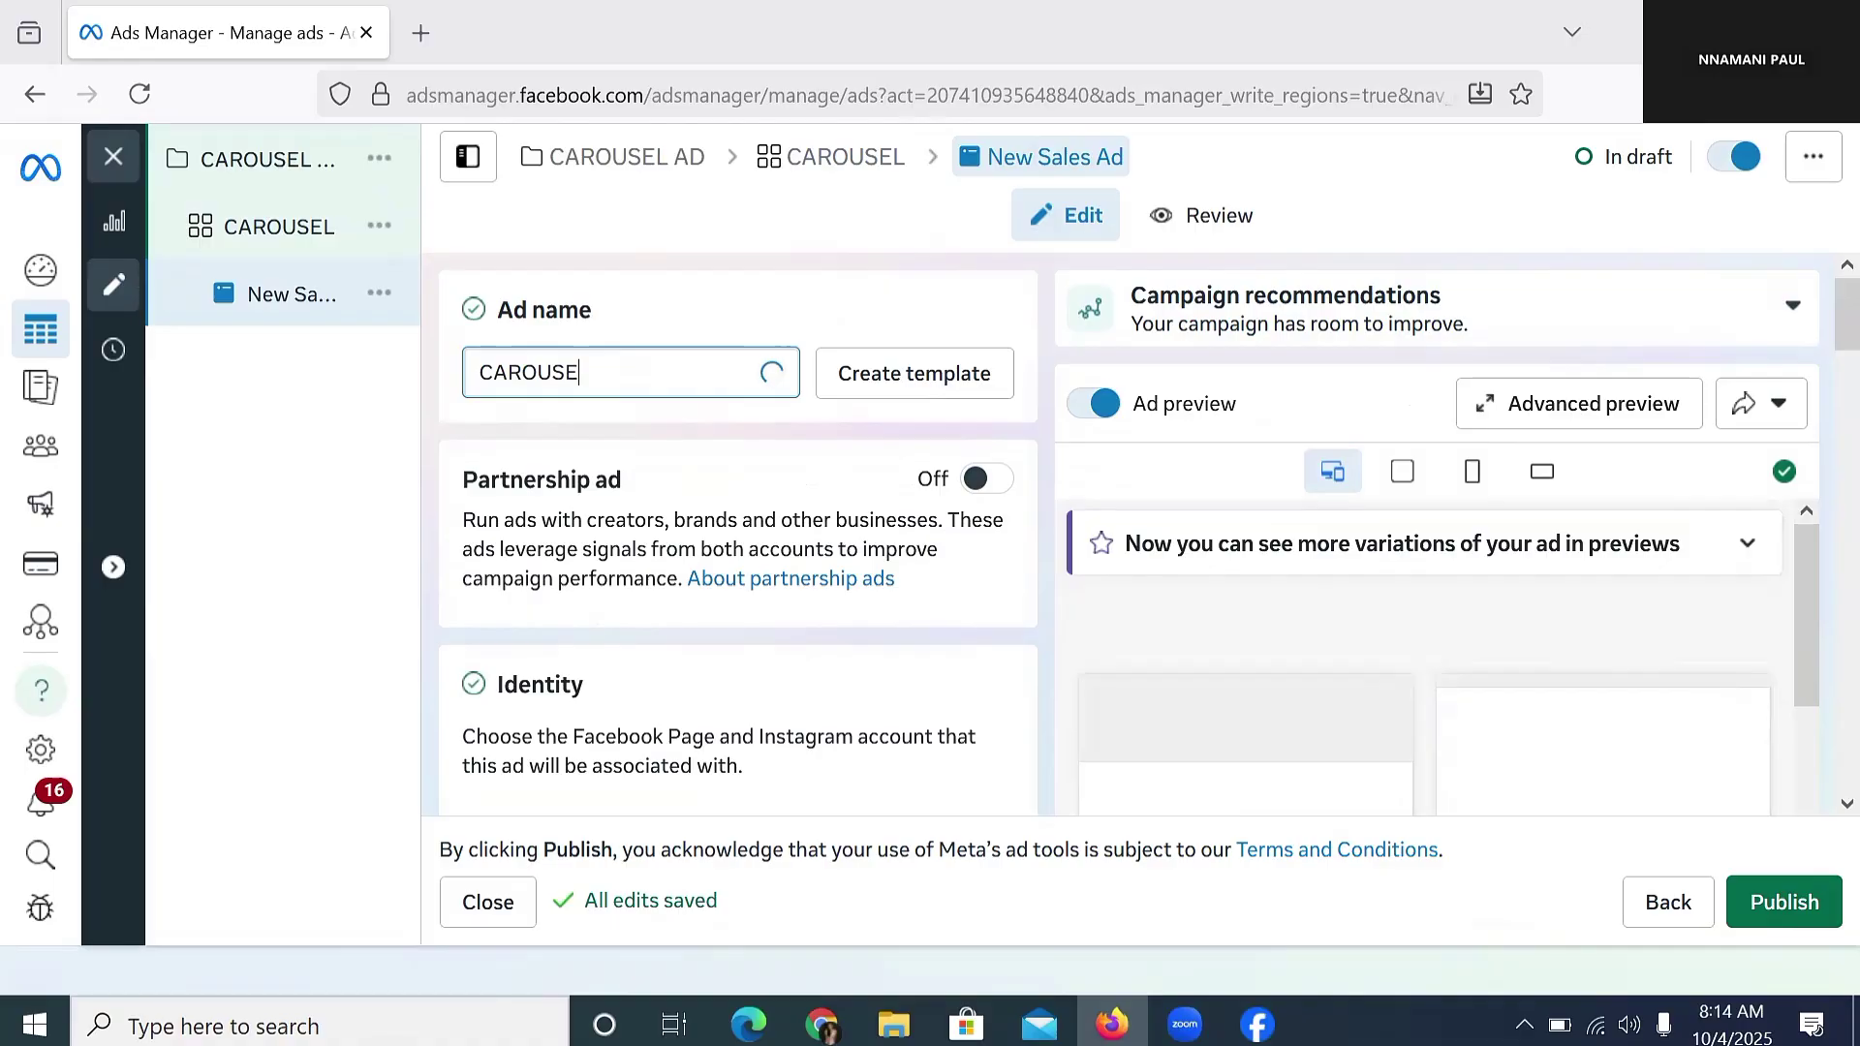
click(1783, 901)
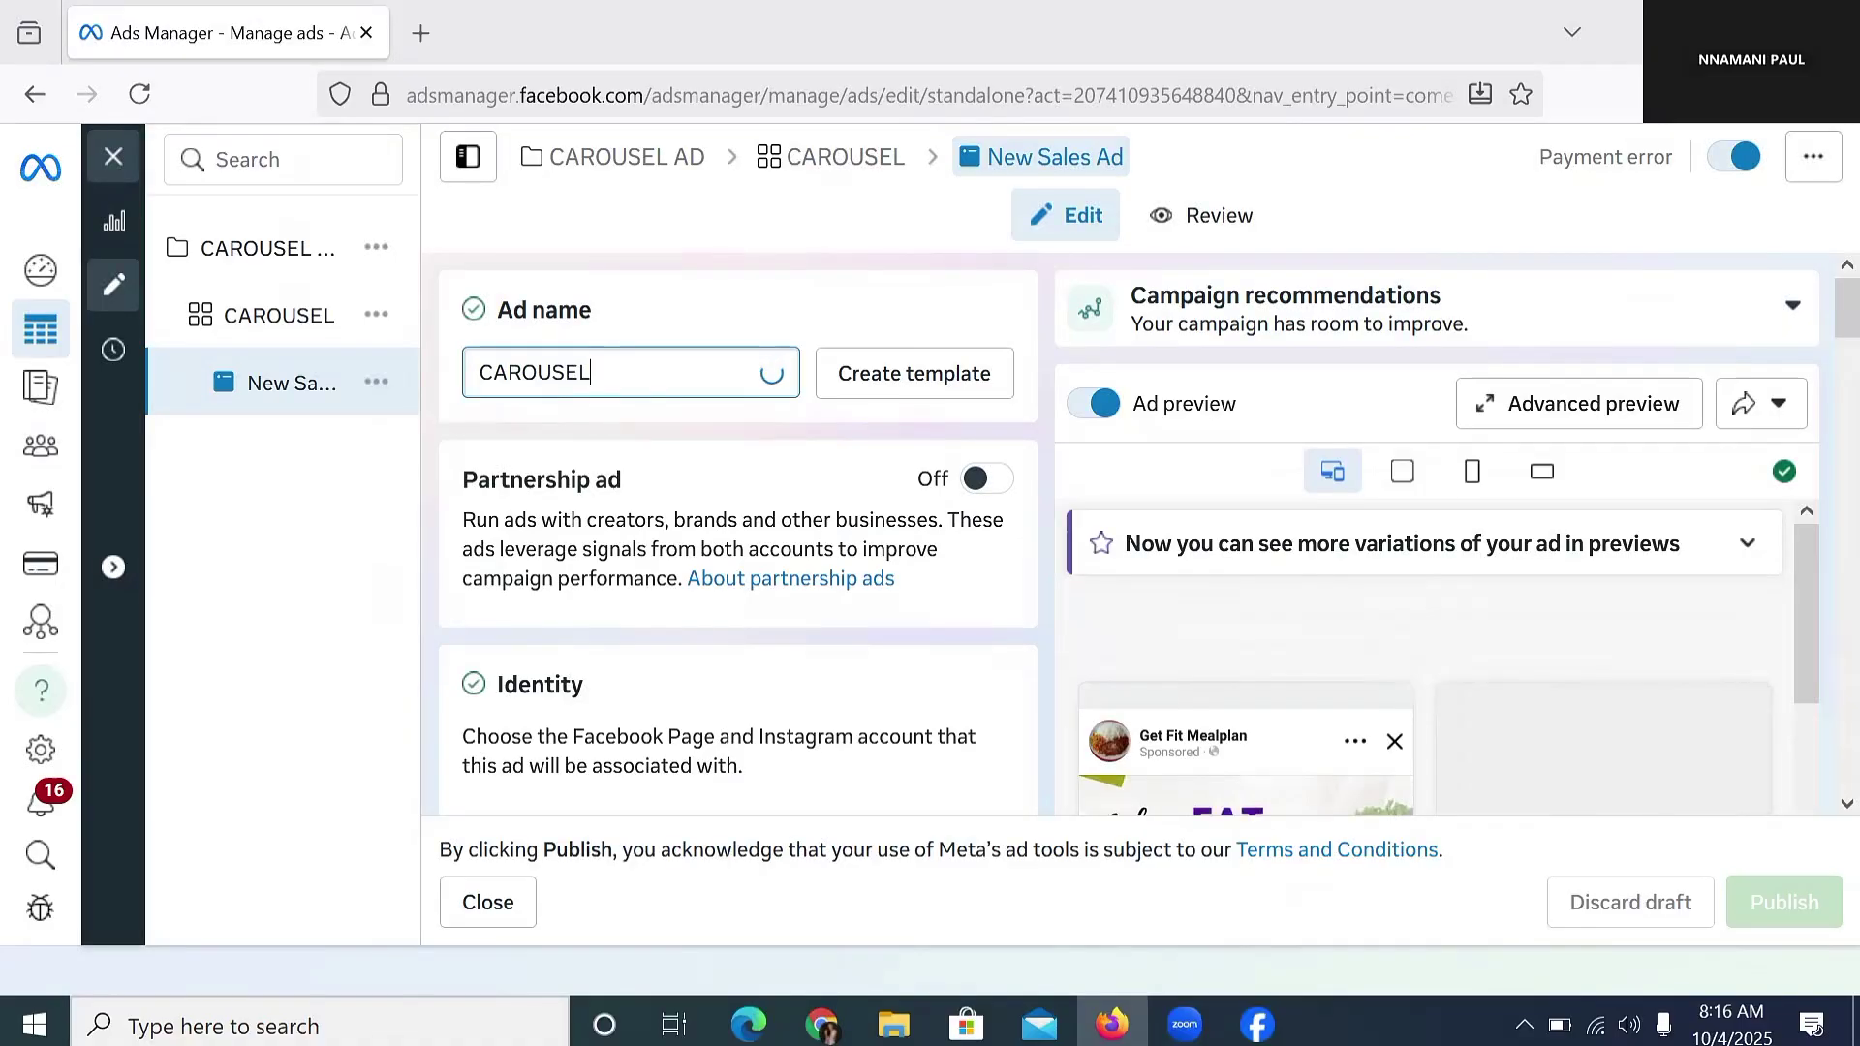
Step: Set the Facebook Page in the ad's identity to Naija Fit Coffee
scroll(602, 542, down, 4)
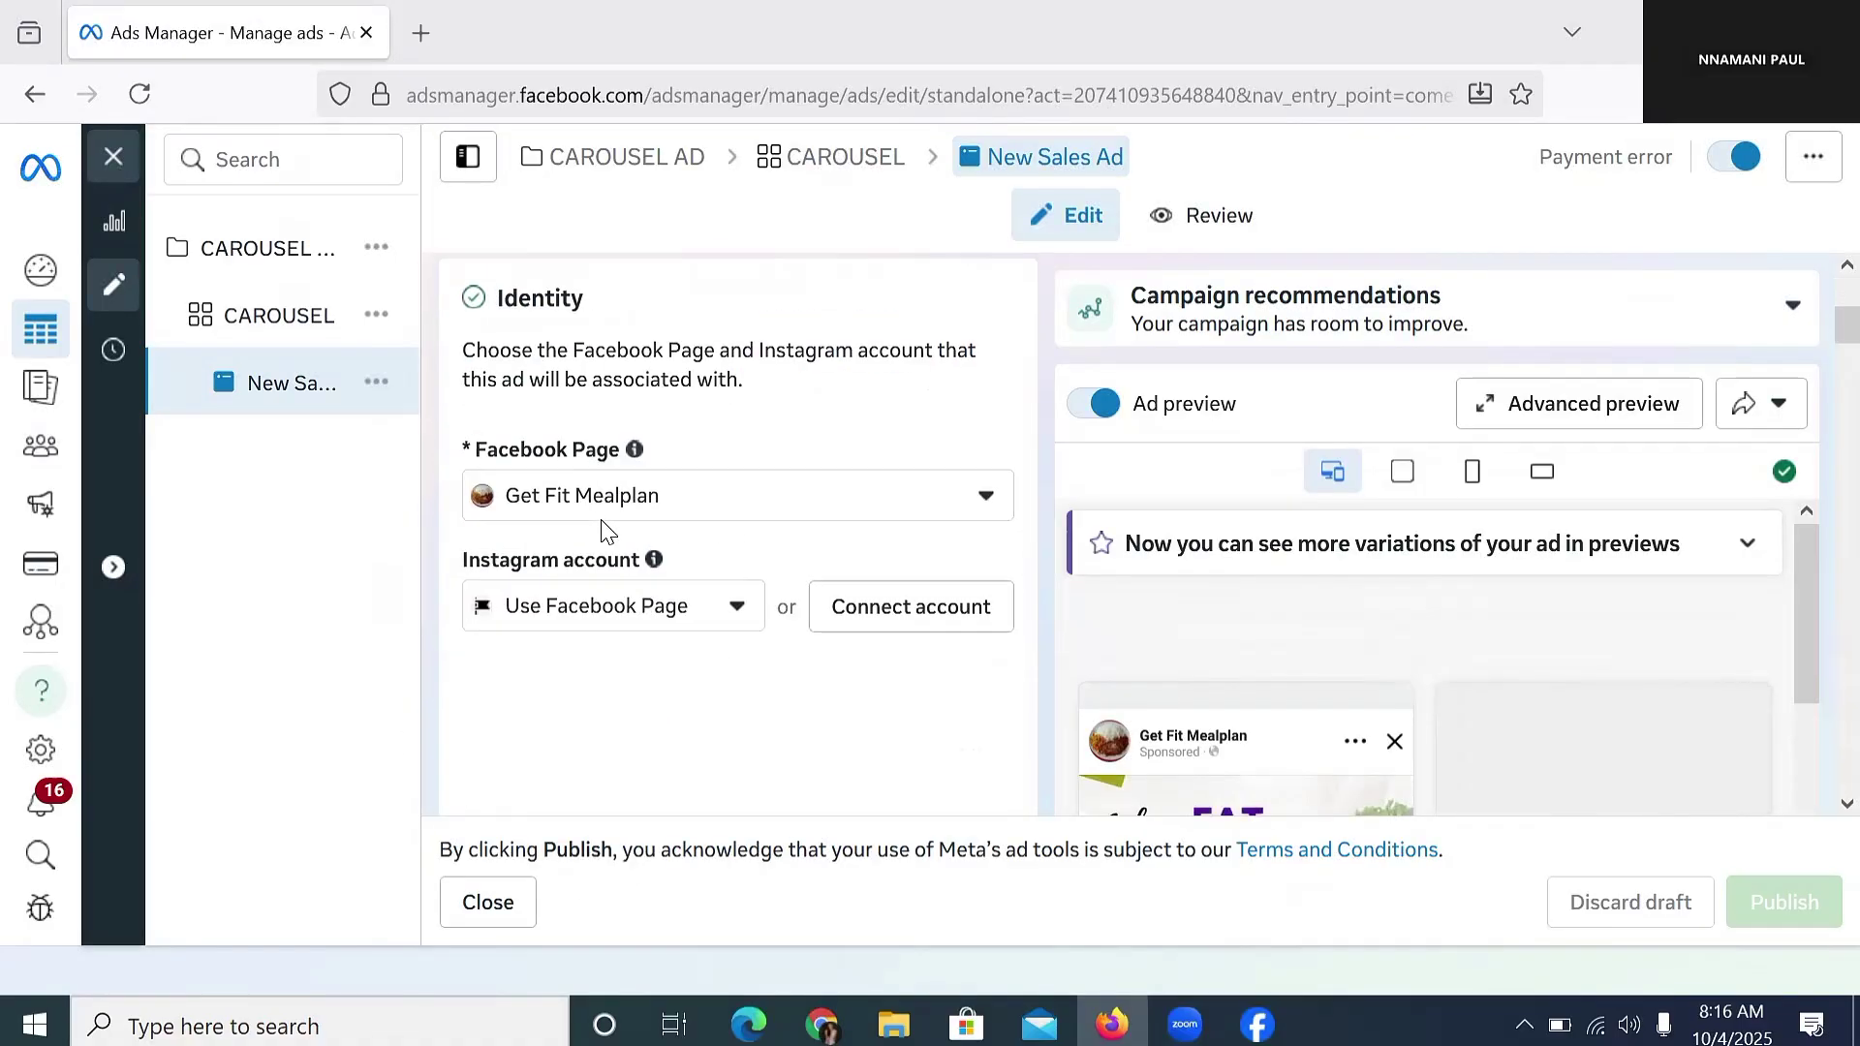
click(792, 503)
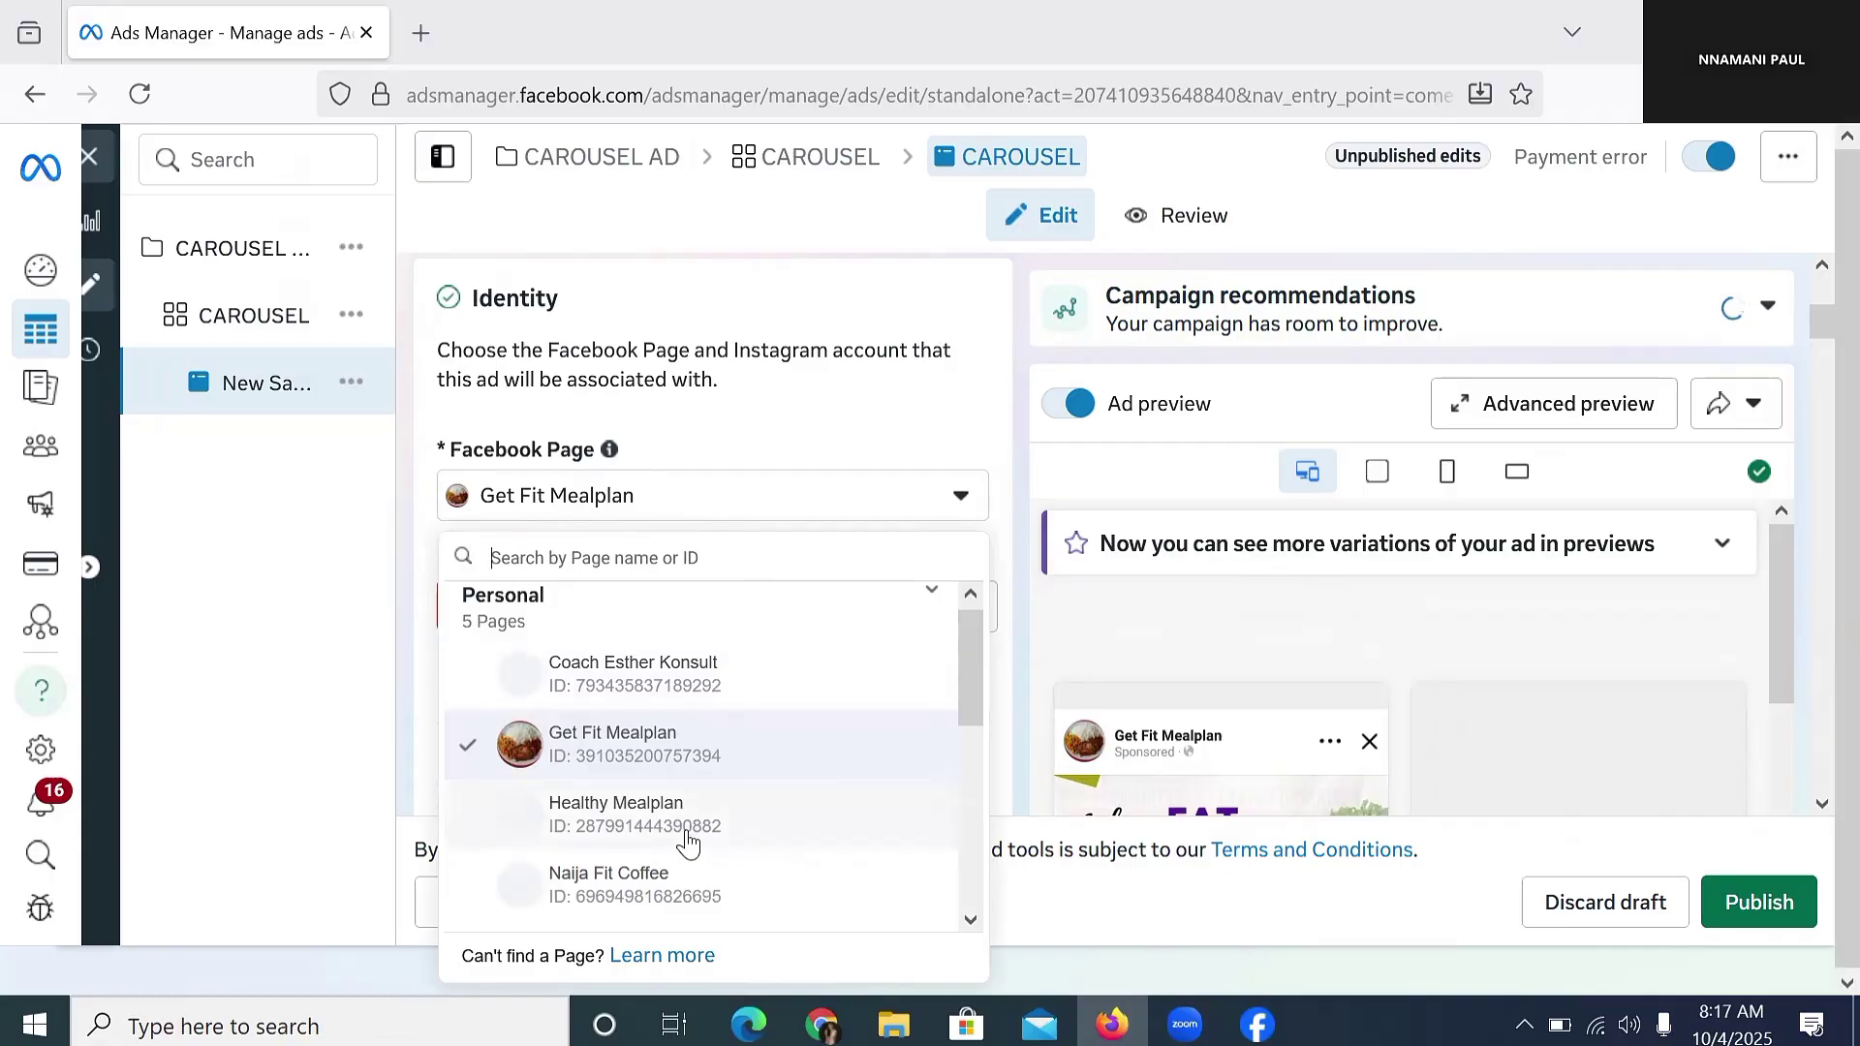
click(685, 825)
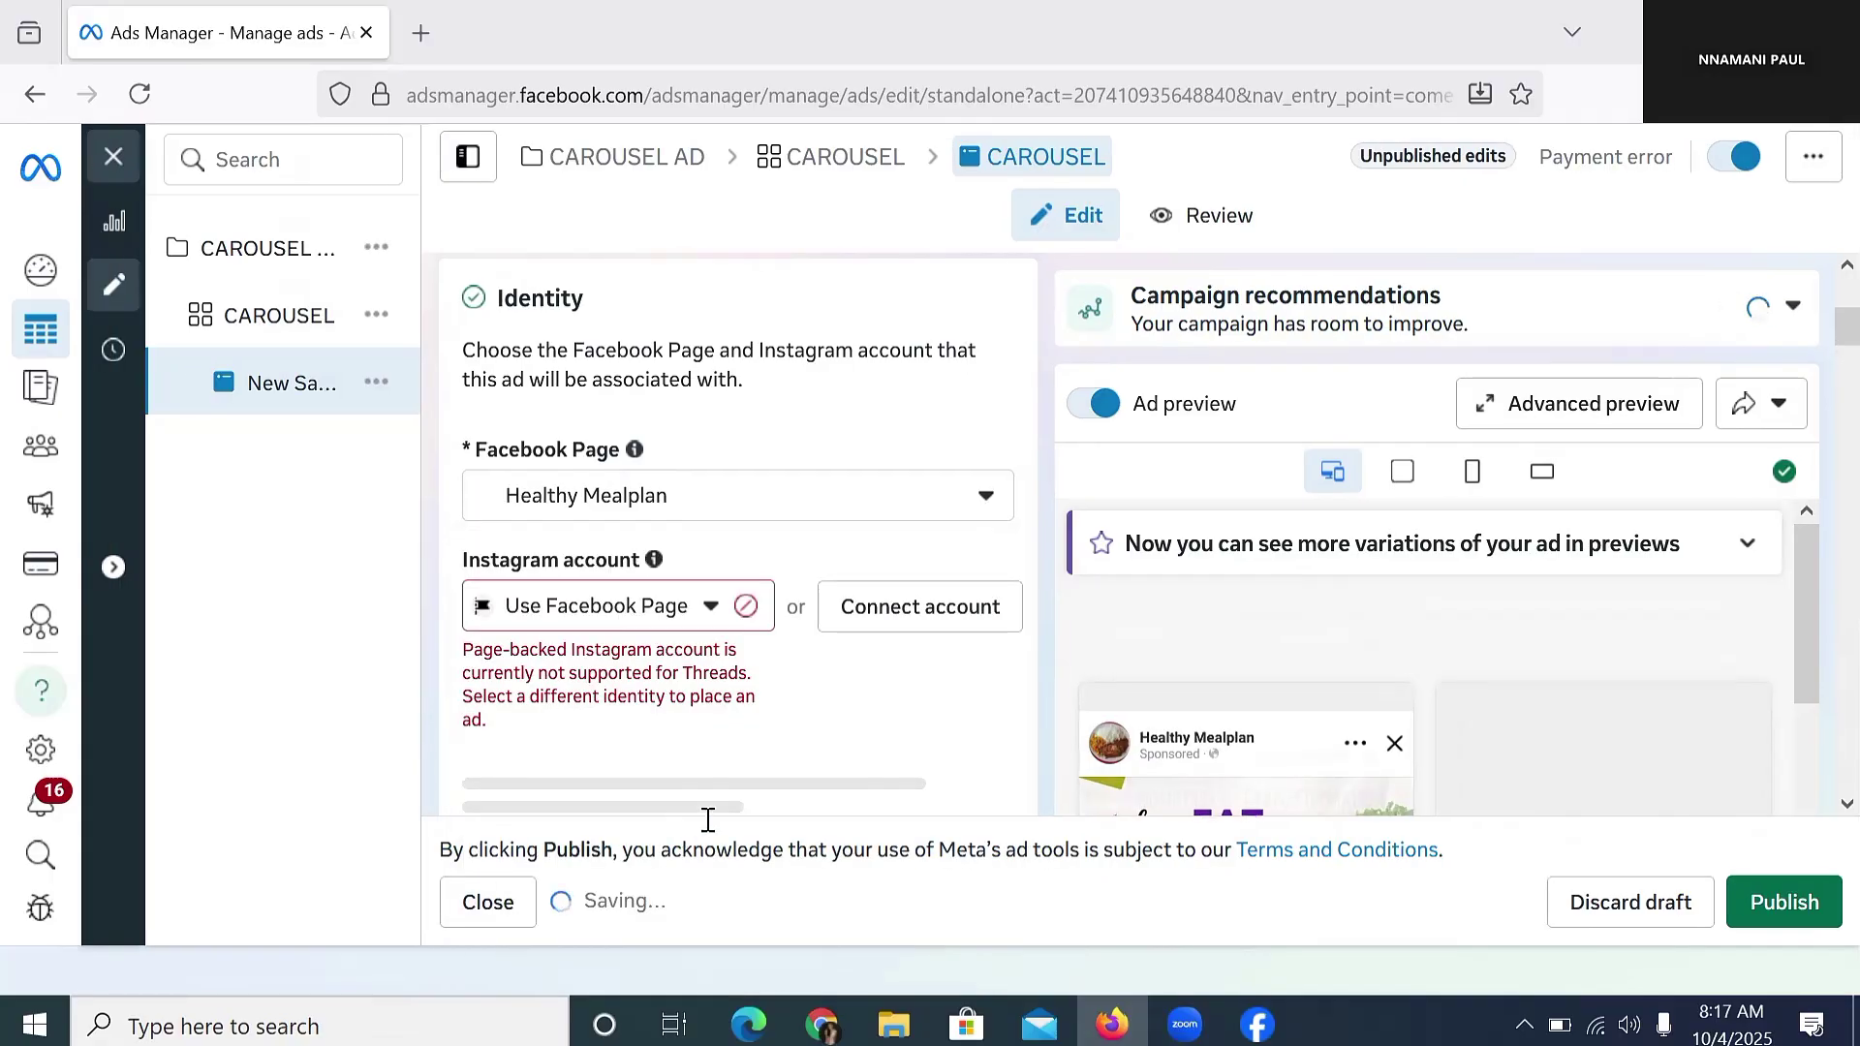
click(724, 498)
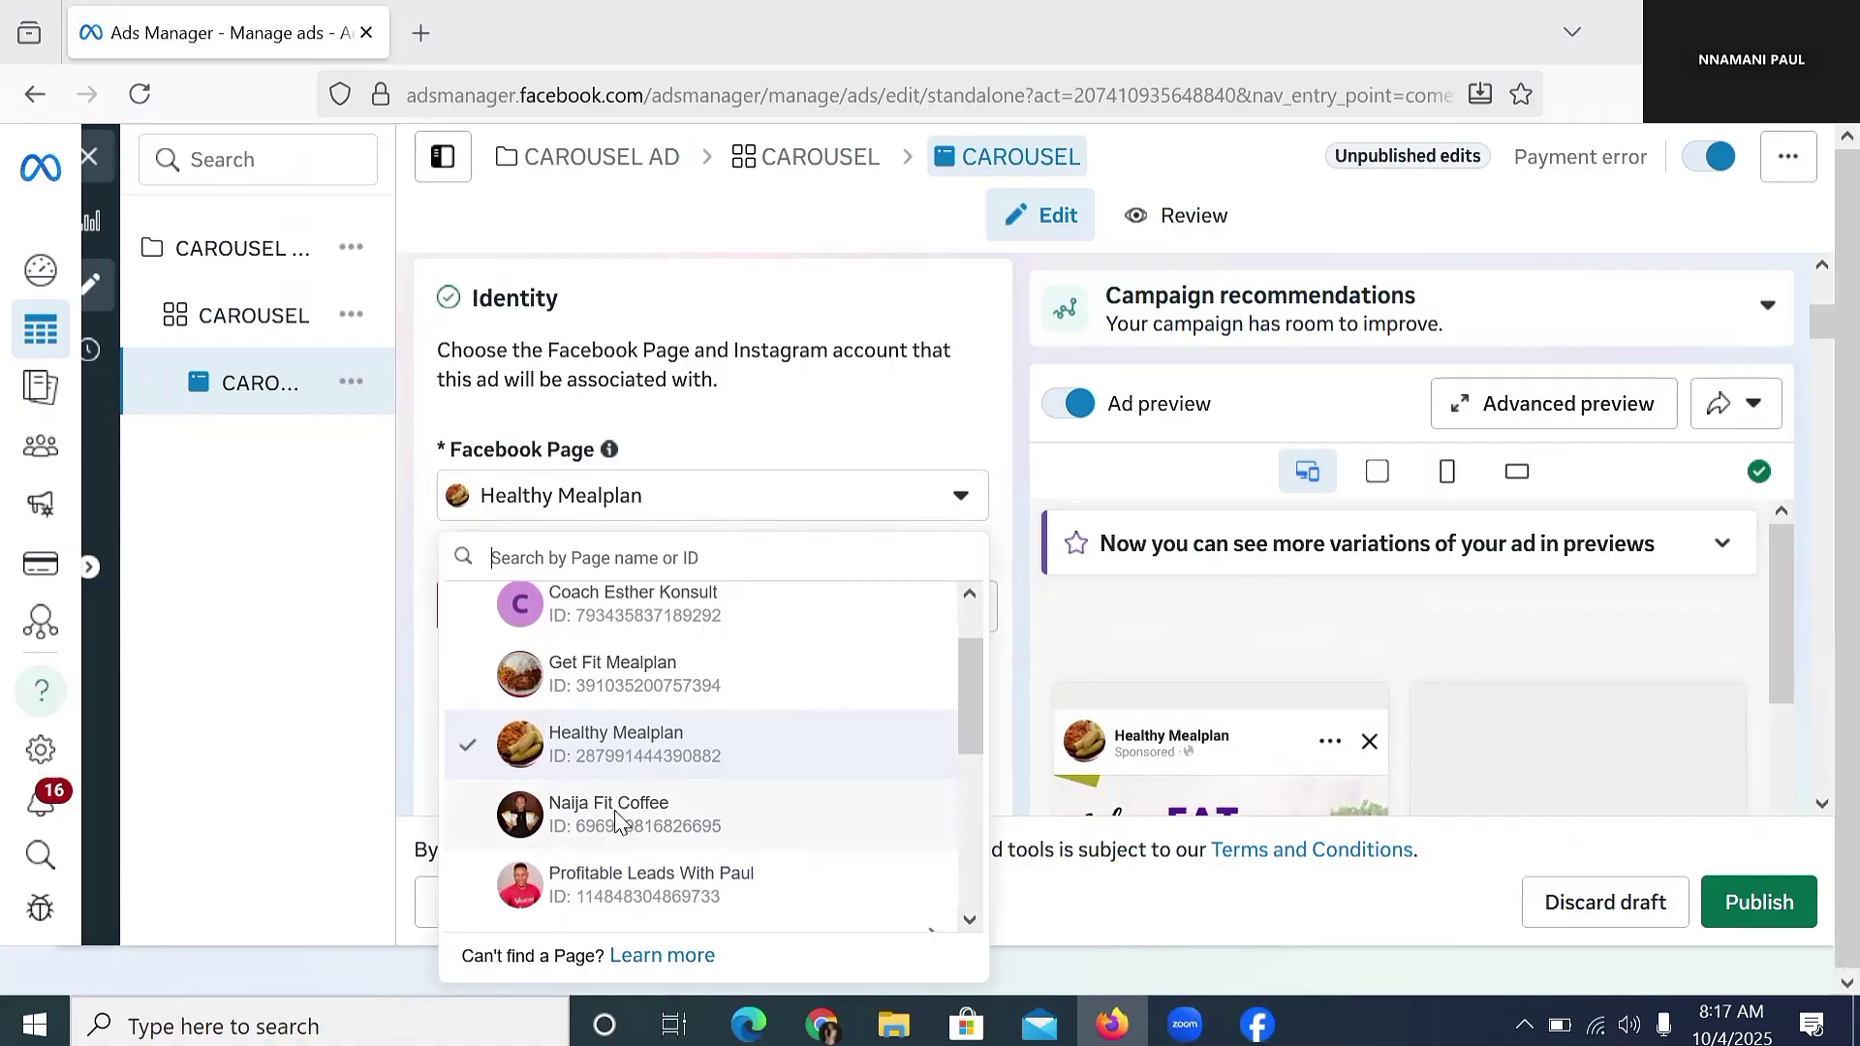
click(616, 823)
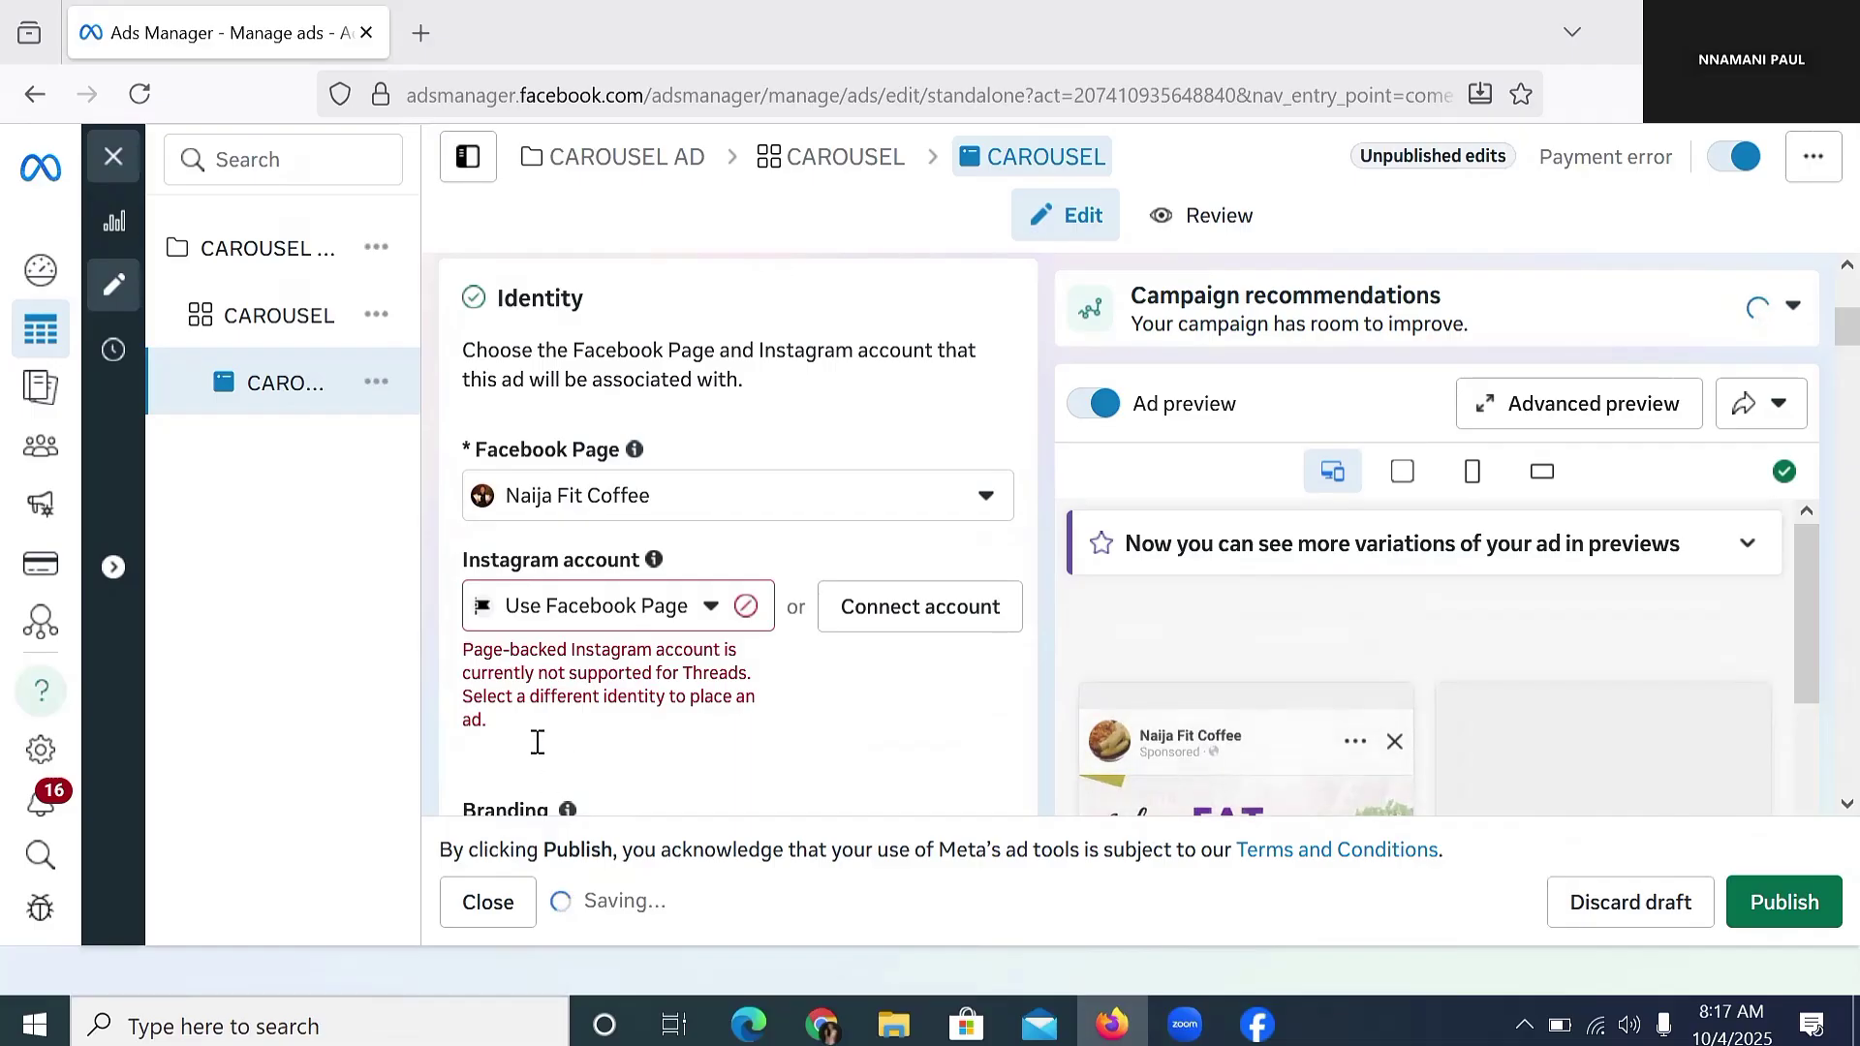
Step: Inspect the error under the ad's Instagram account and the dialog for connecting an account
triple_click(462, 651)
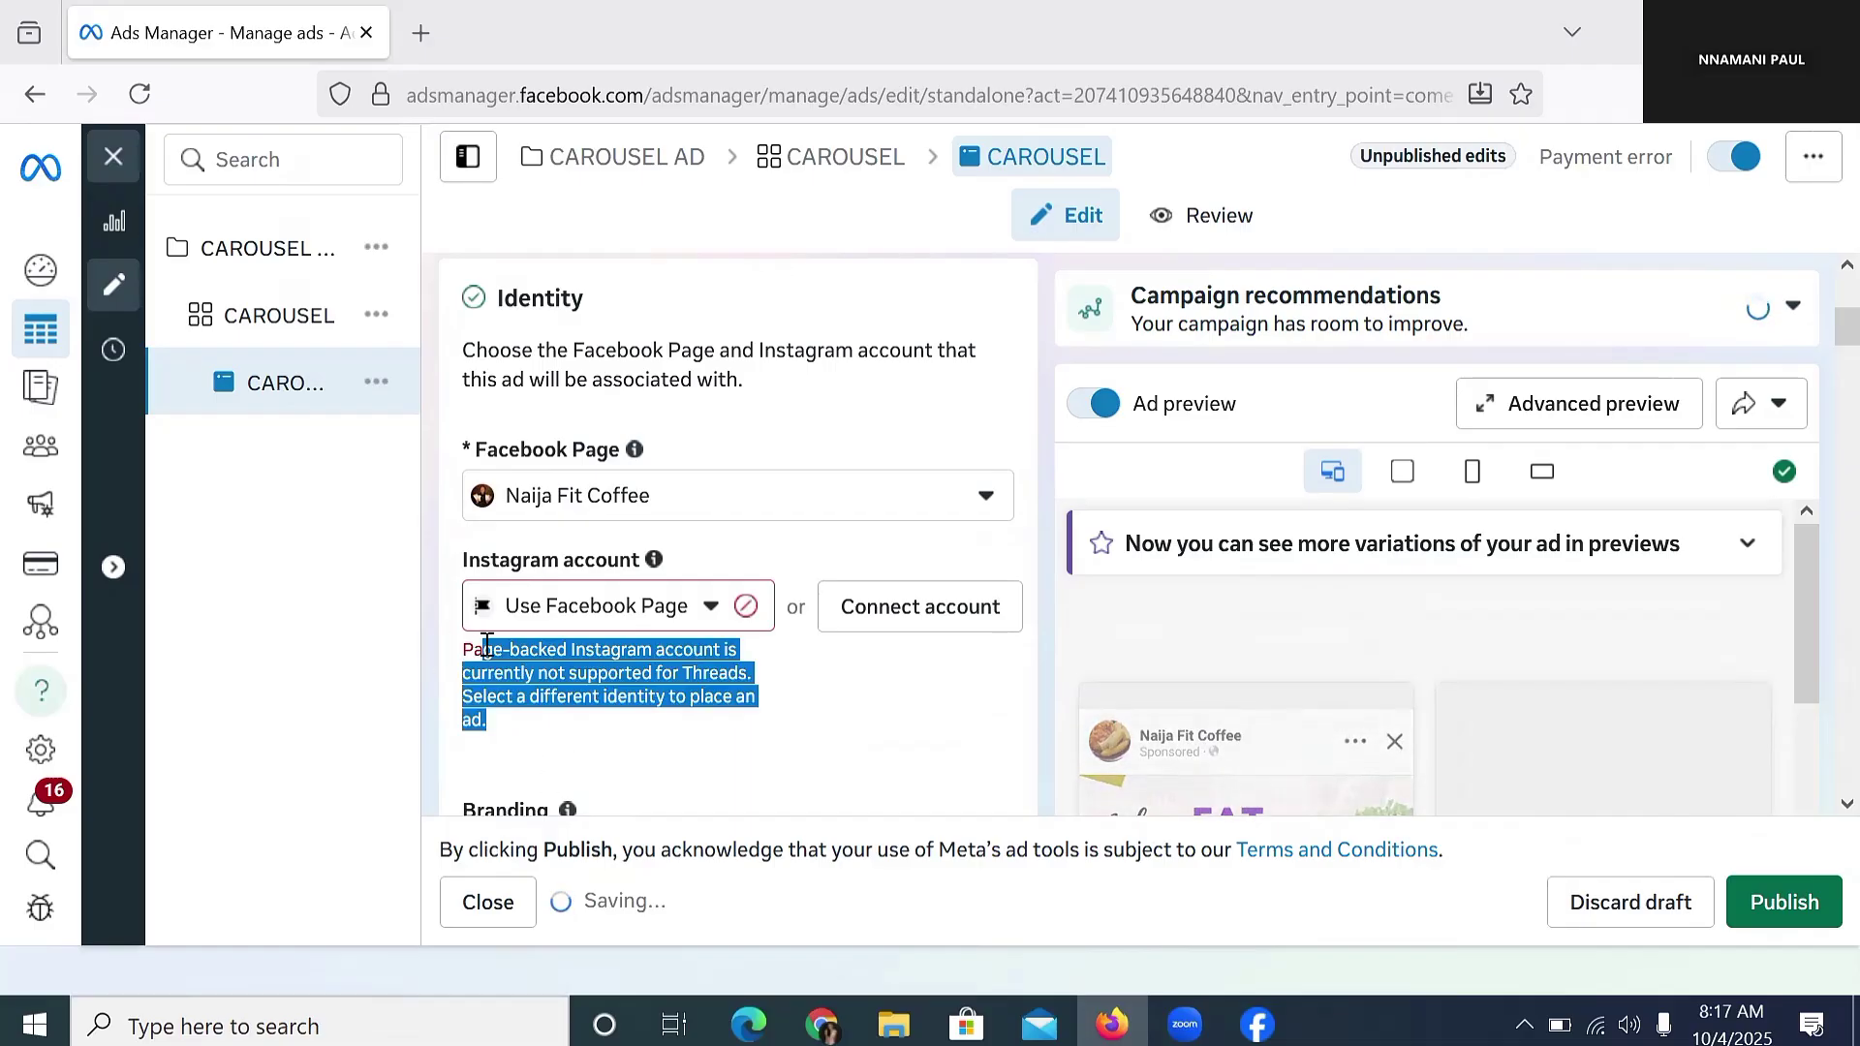
click(523, 729)
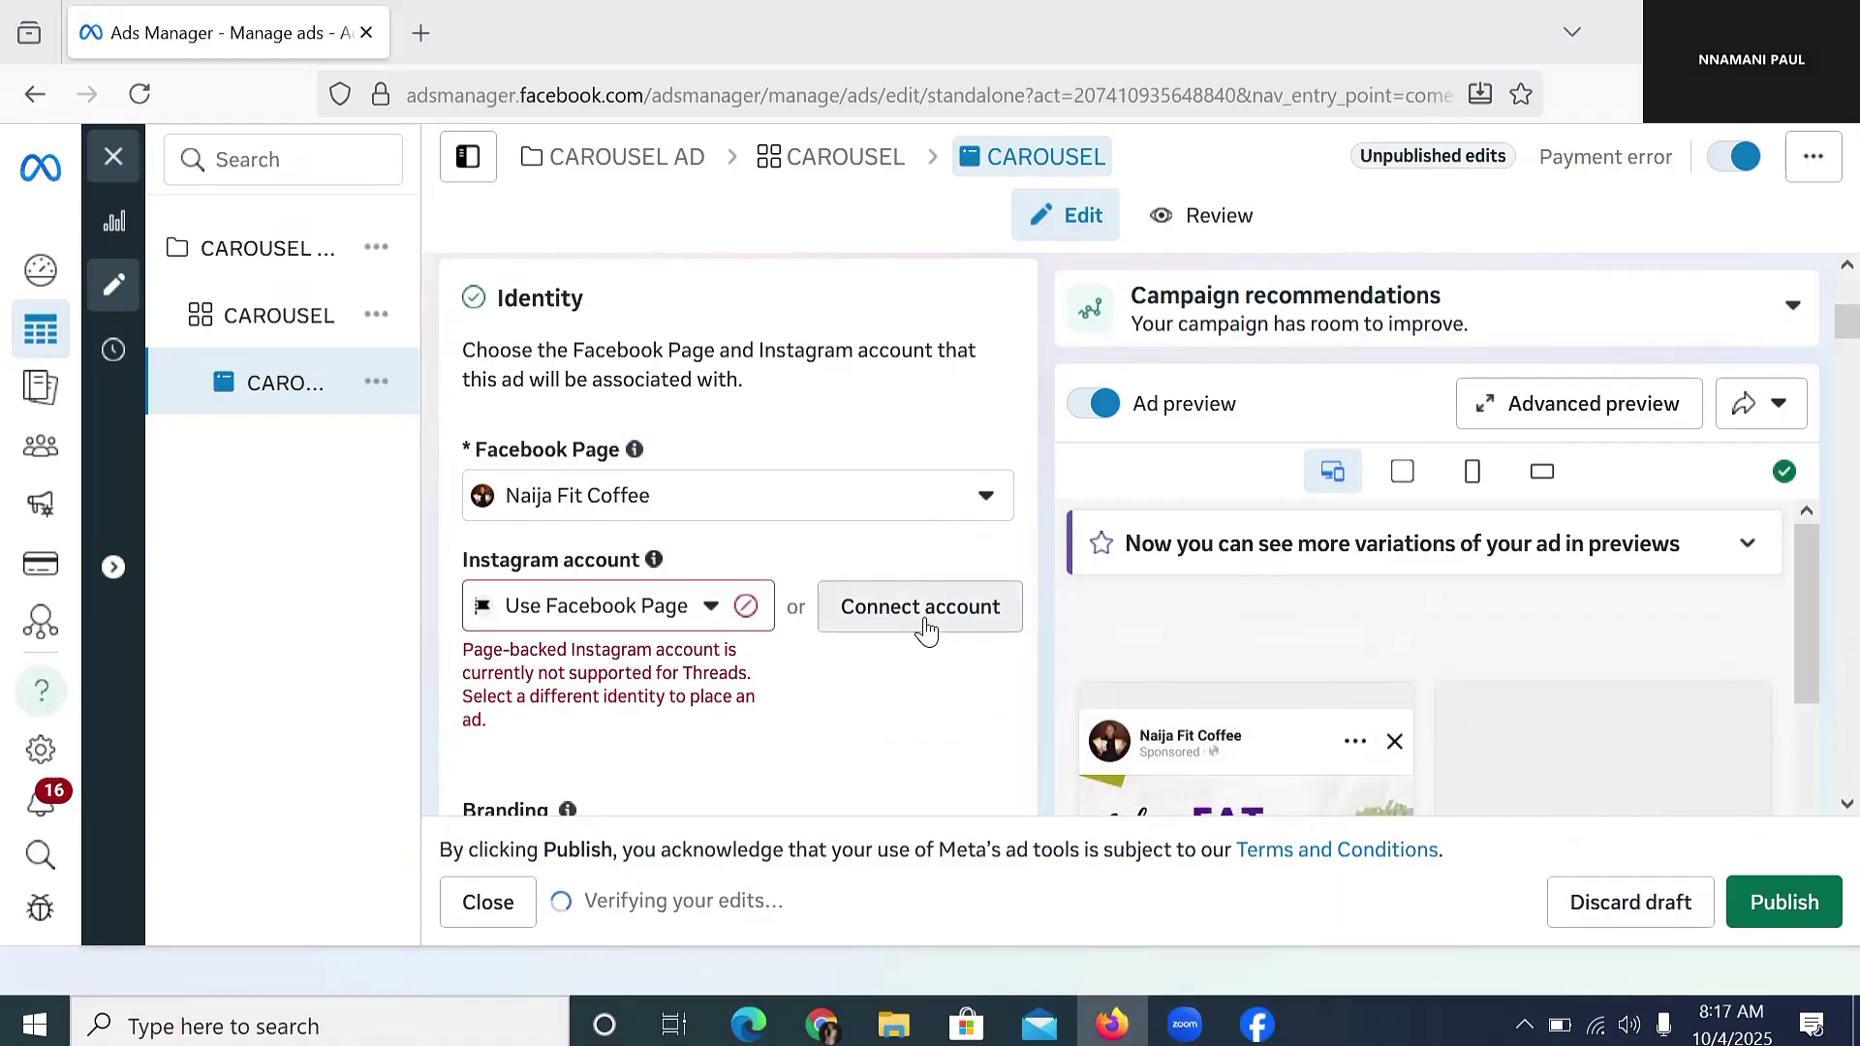
click(925, 620)
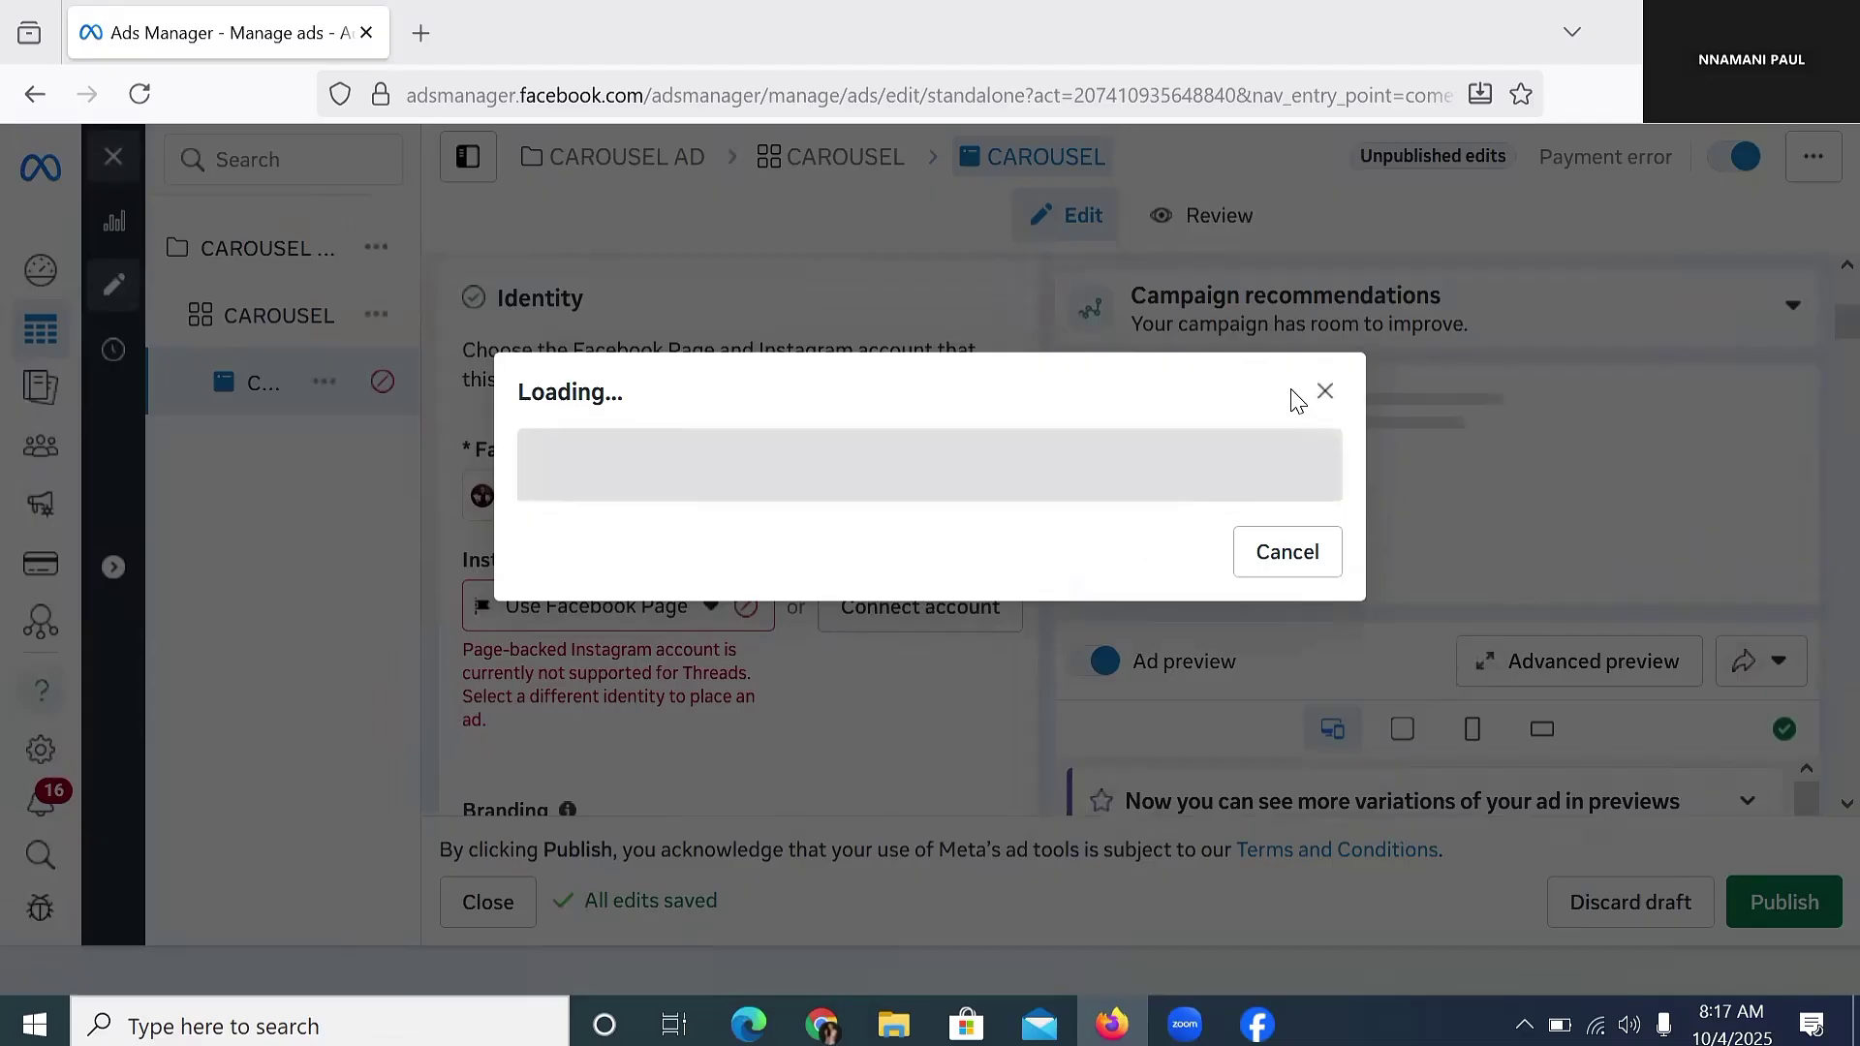
click(1321, 388)
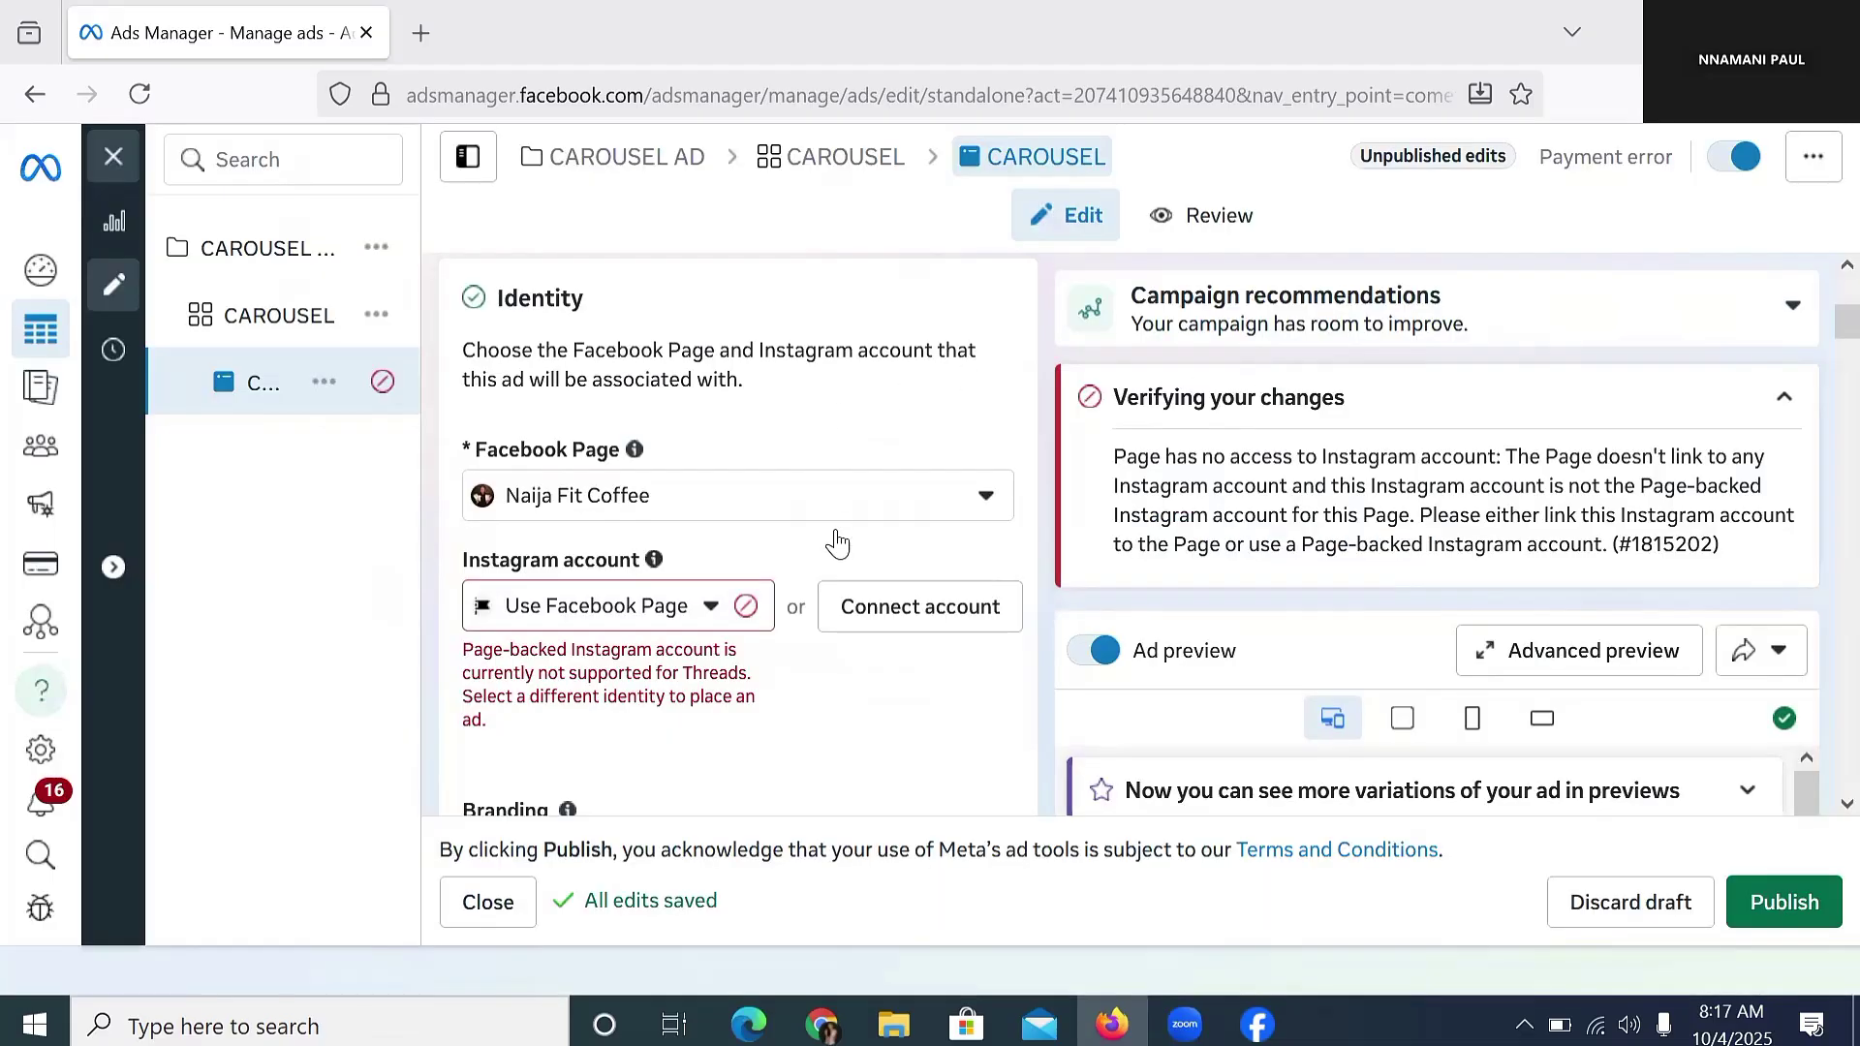
Step: Check the destination's website URL and remove the existing media from the ad creative
scroll(838, 544, down, 6)
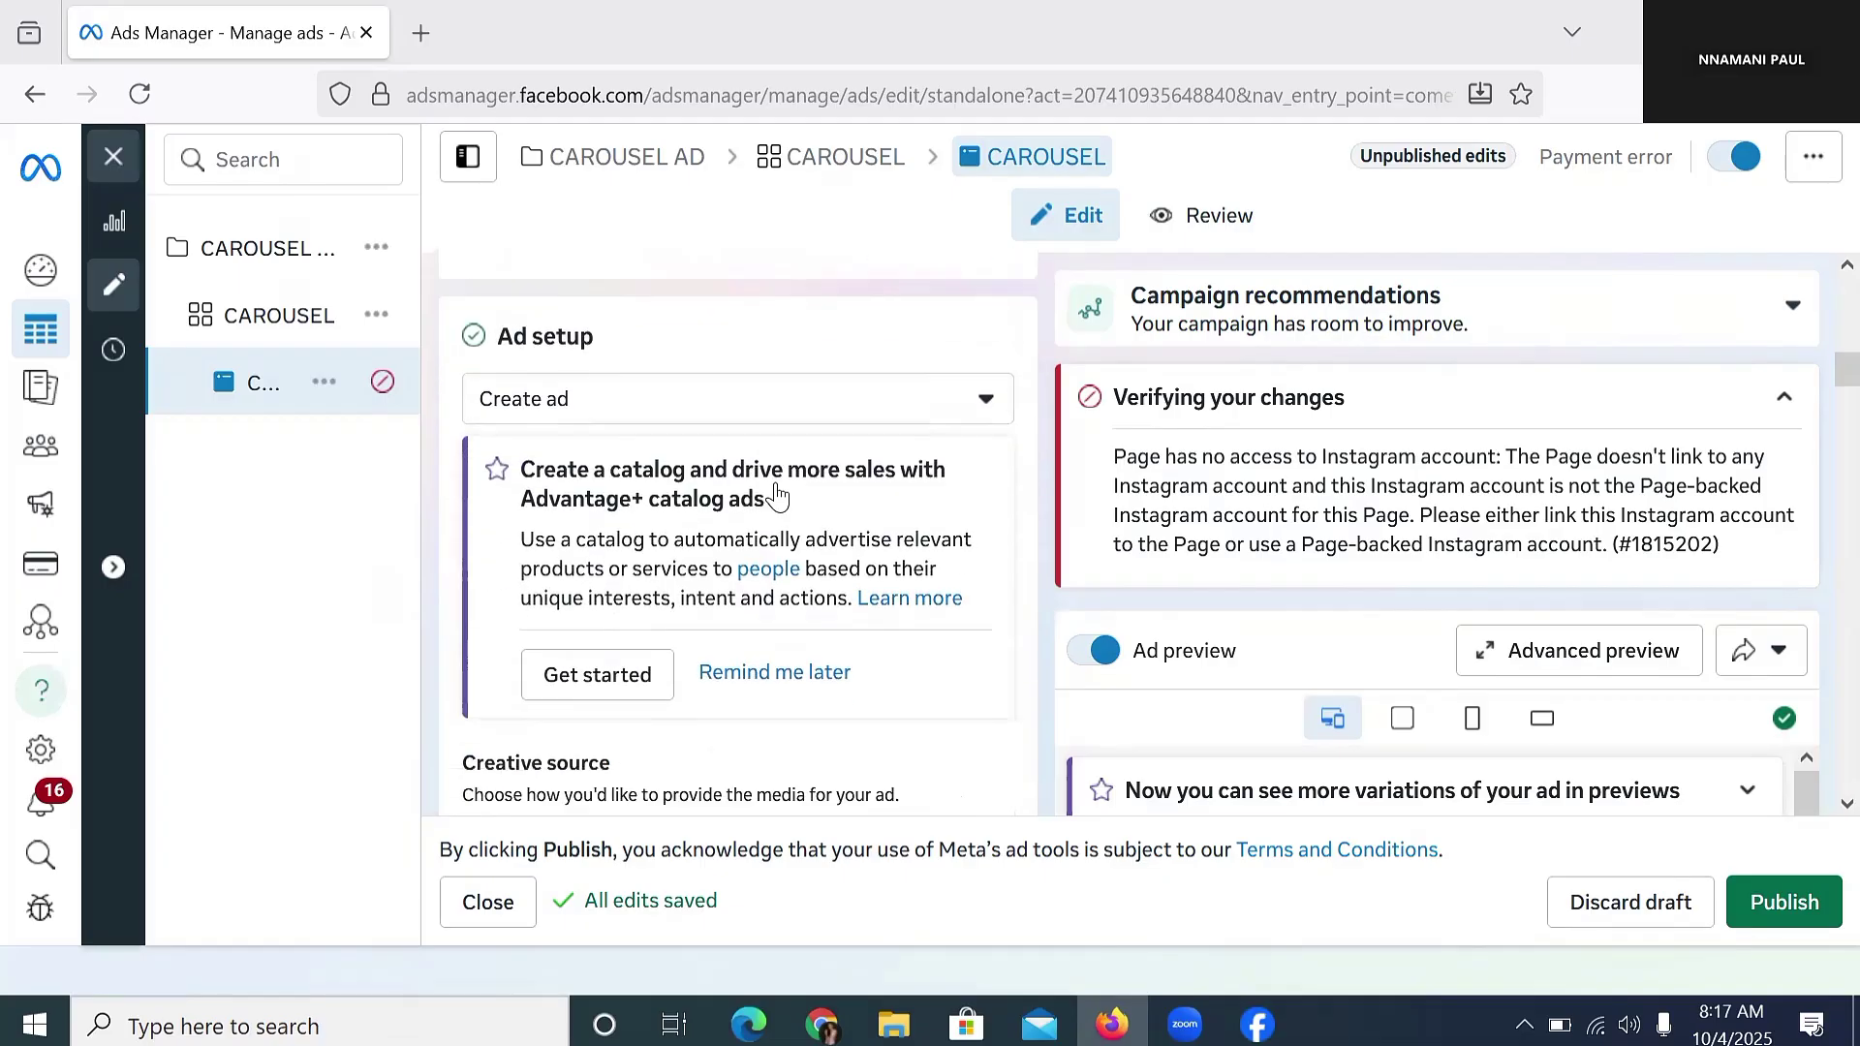
scroll(778, 496, down, 10)
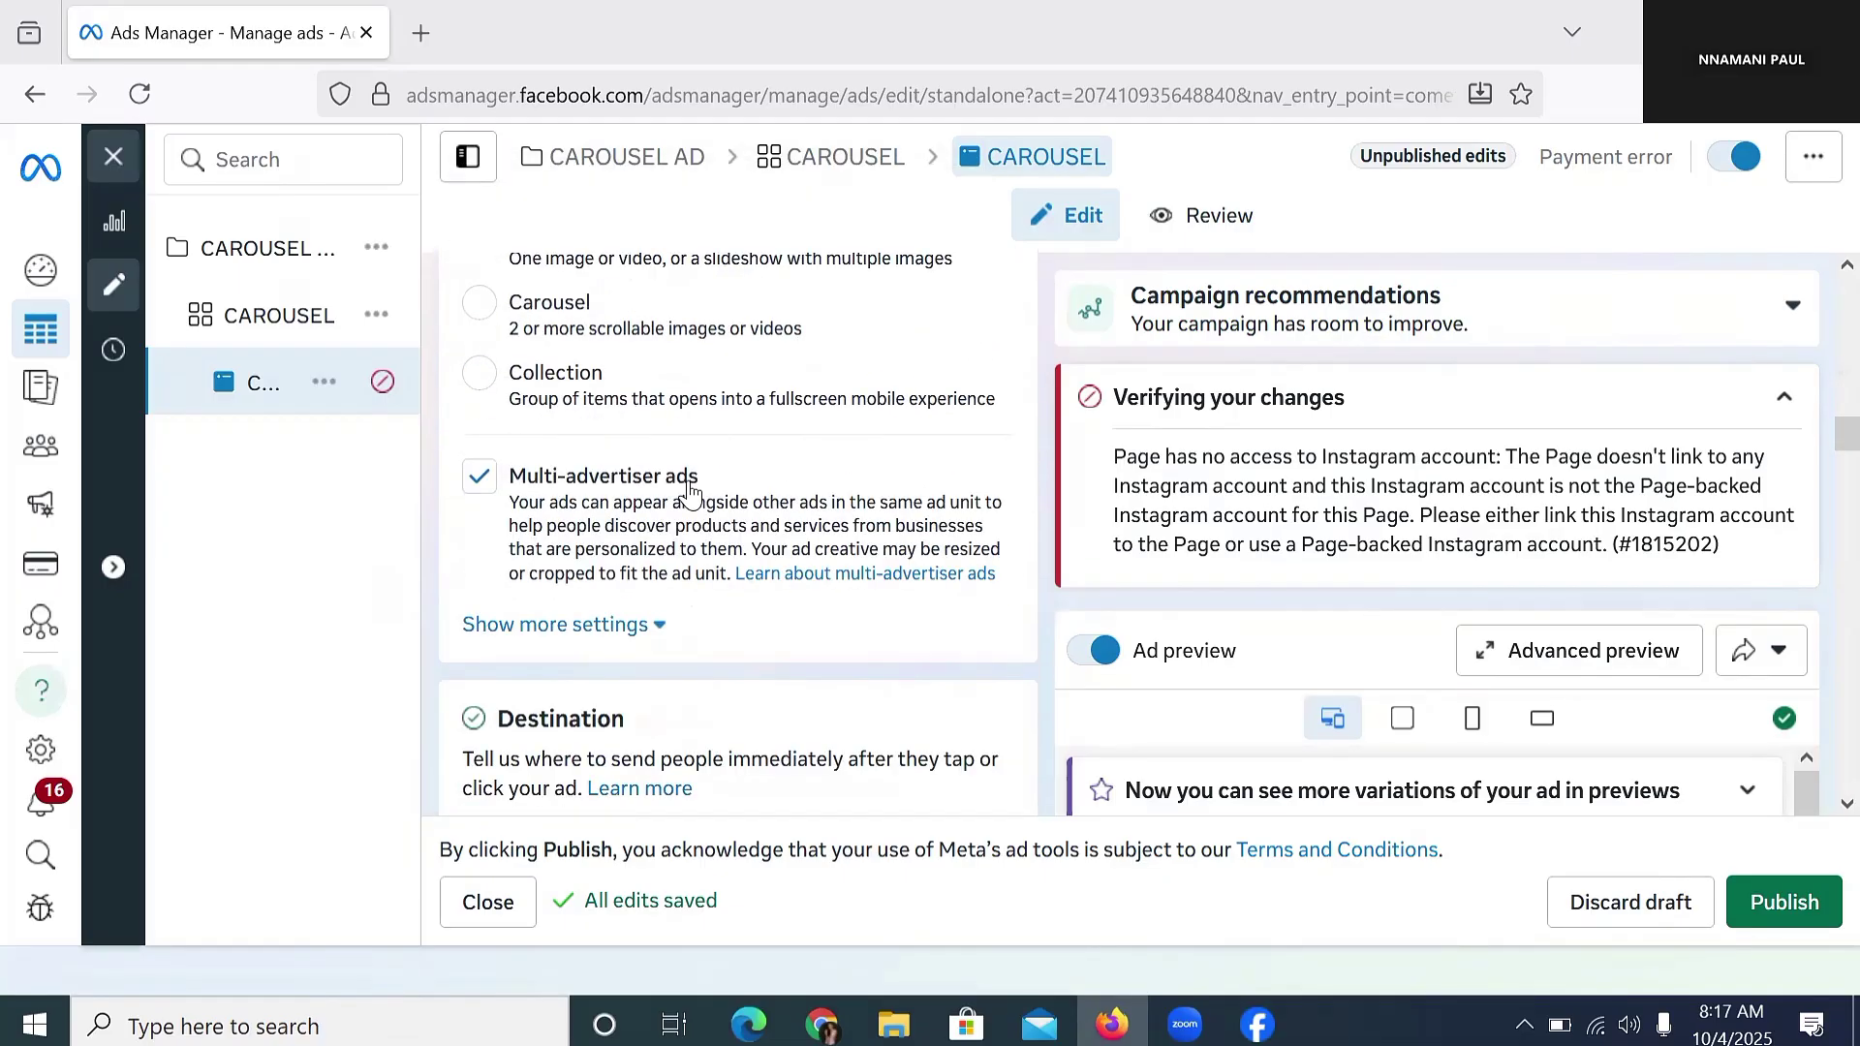
scroll(620, 485, down, 3)
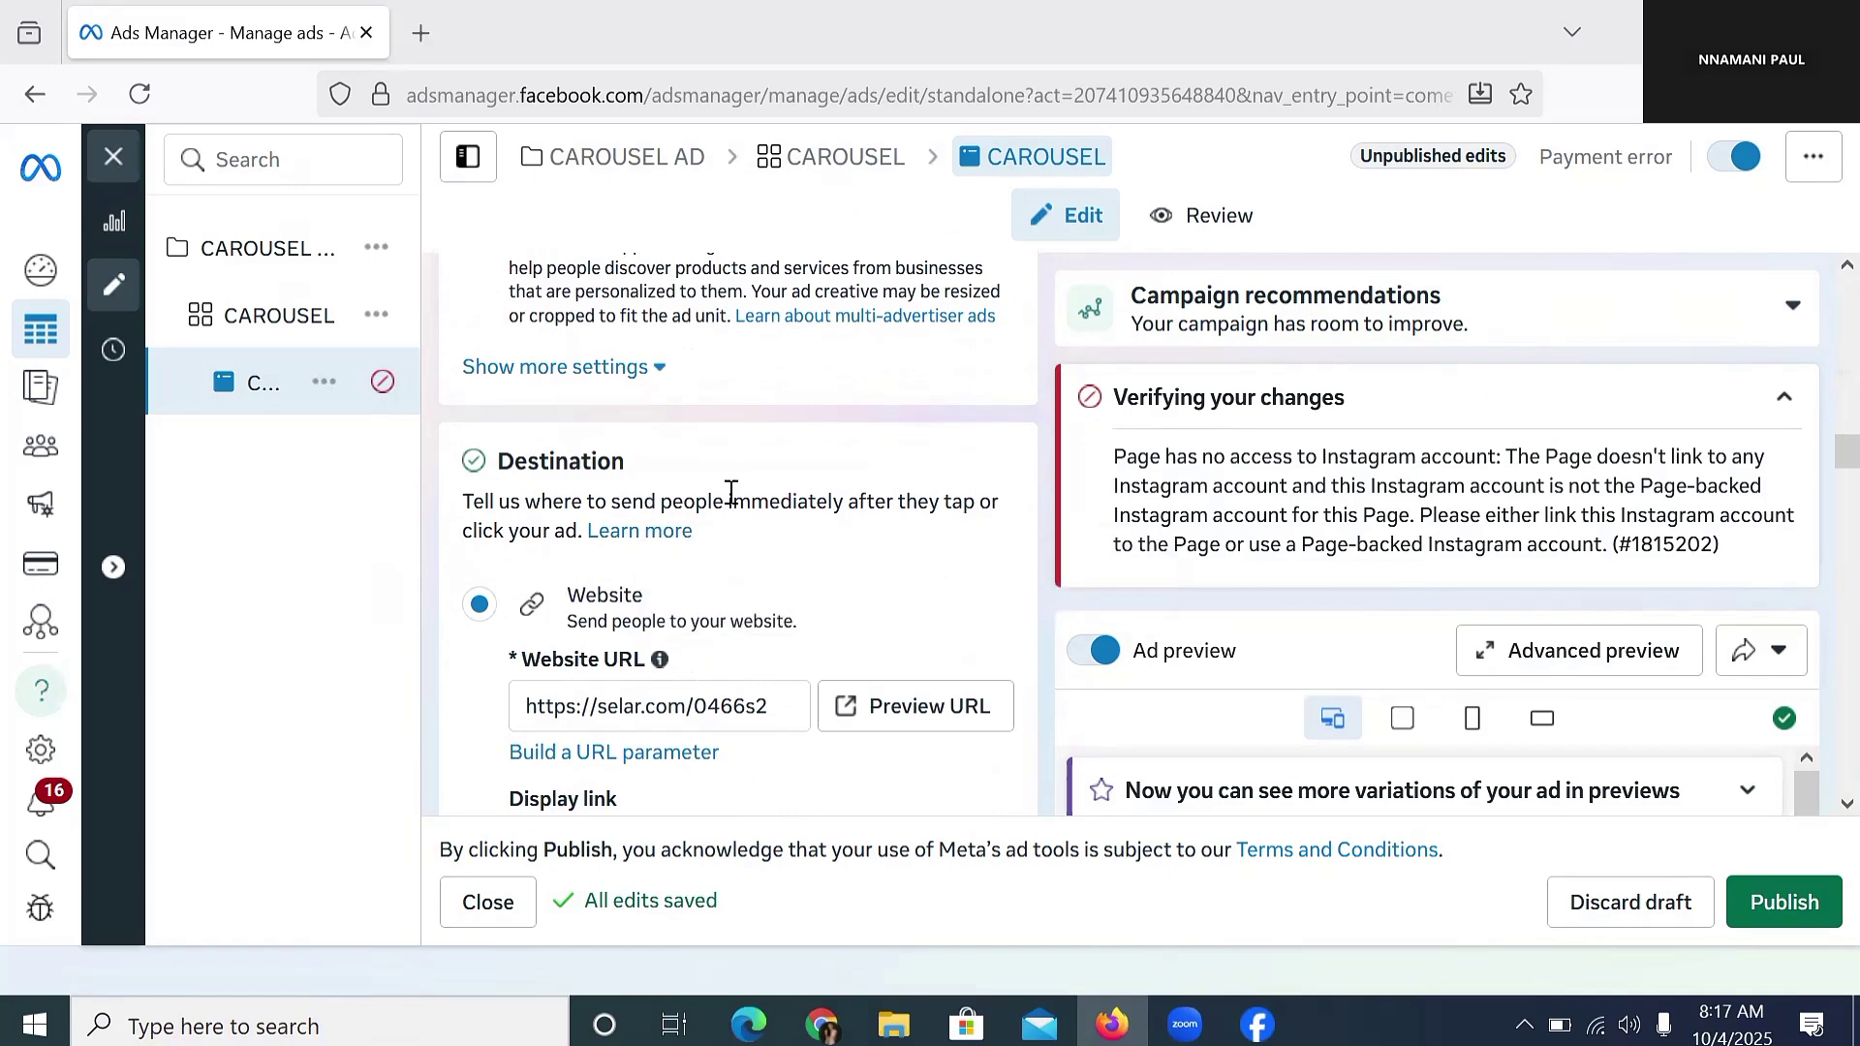
scroll(687, 523, down, 2)
triple_click(695, 578)
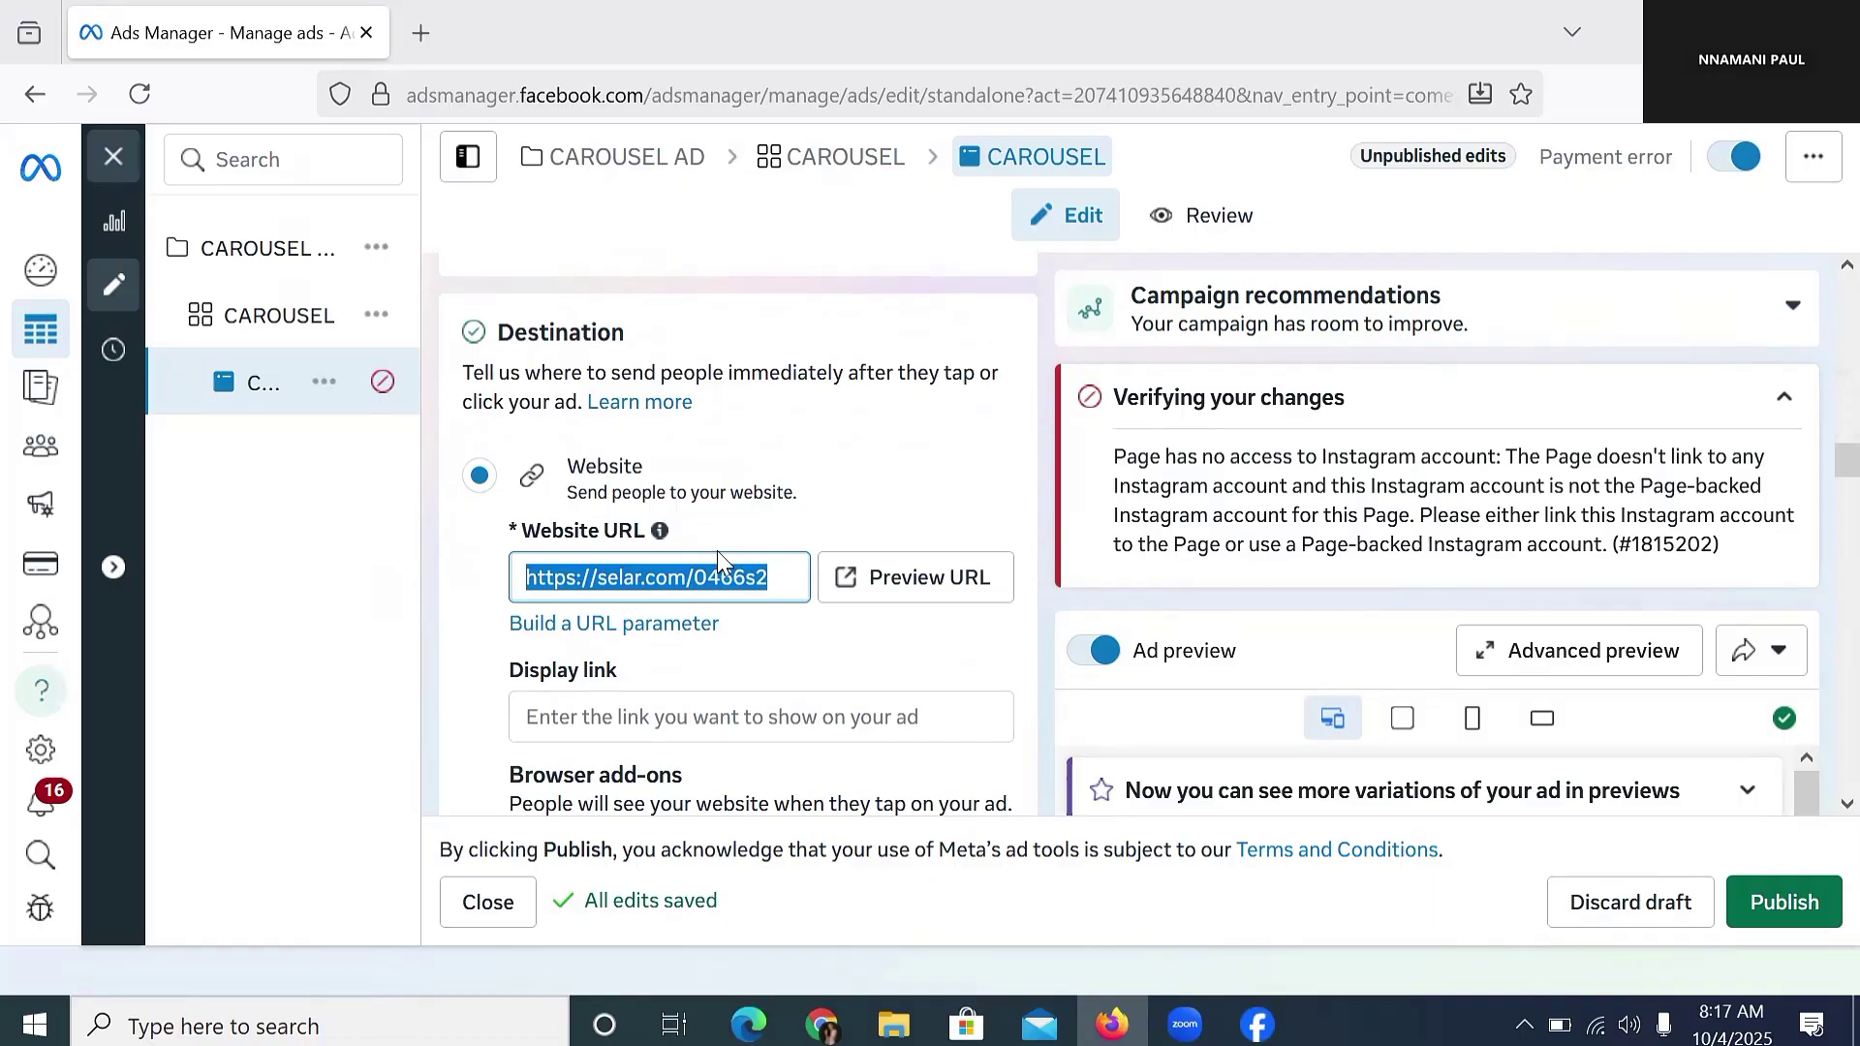
scroll(716, 552, down, 8)
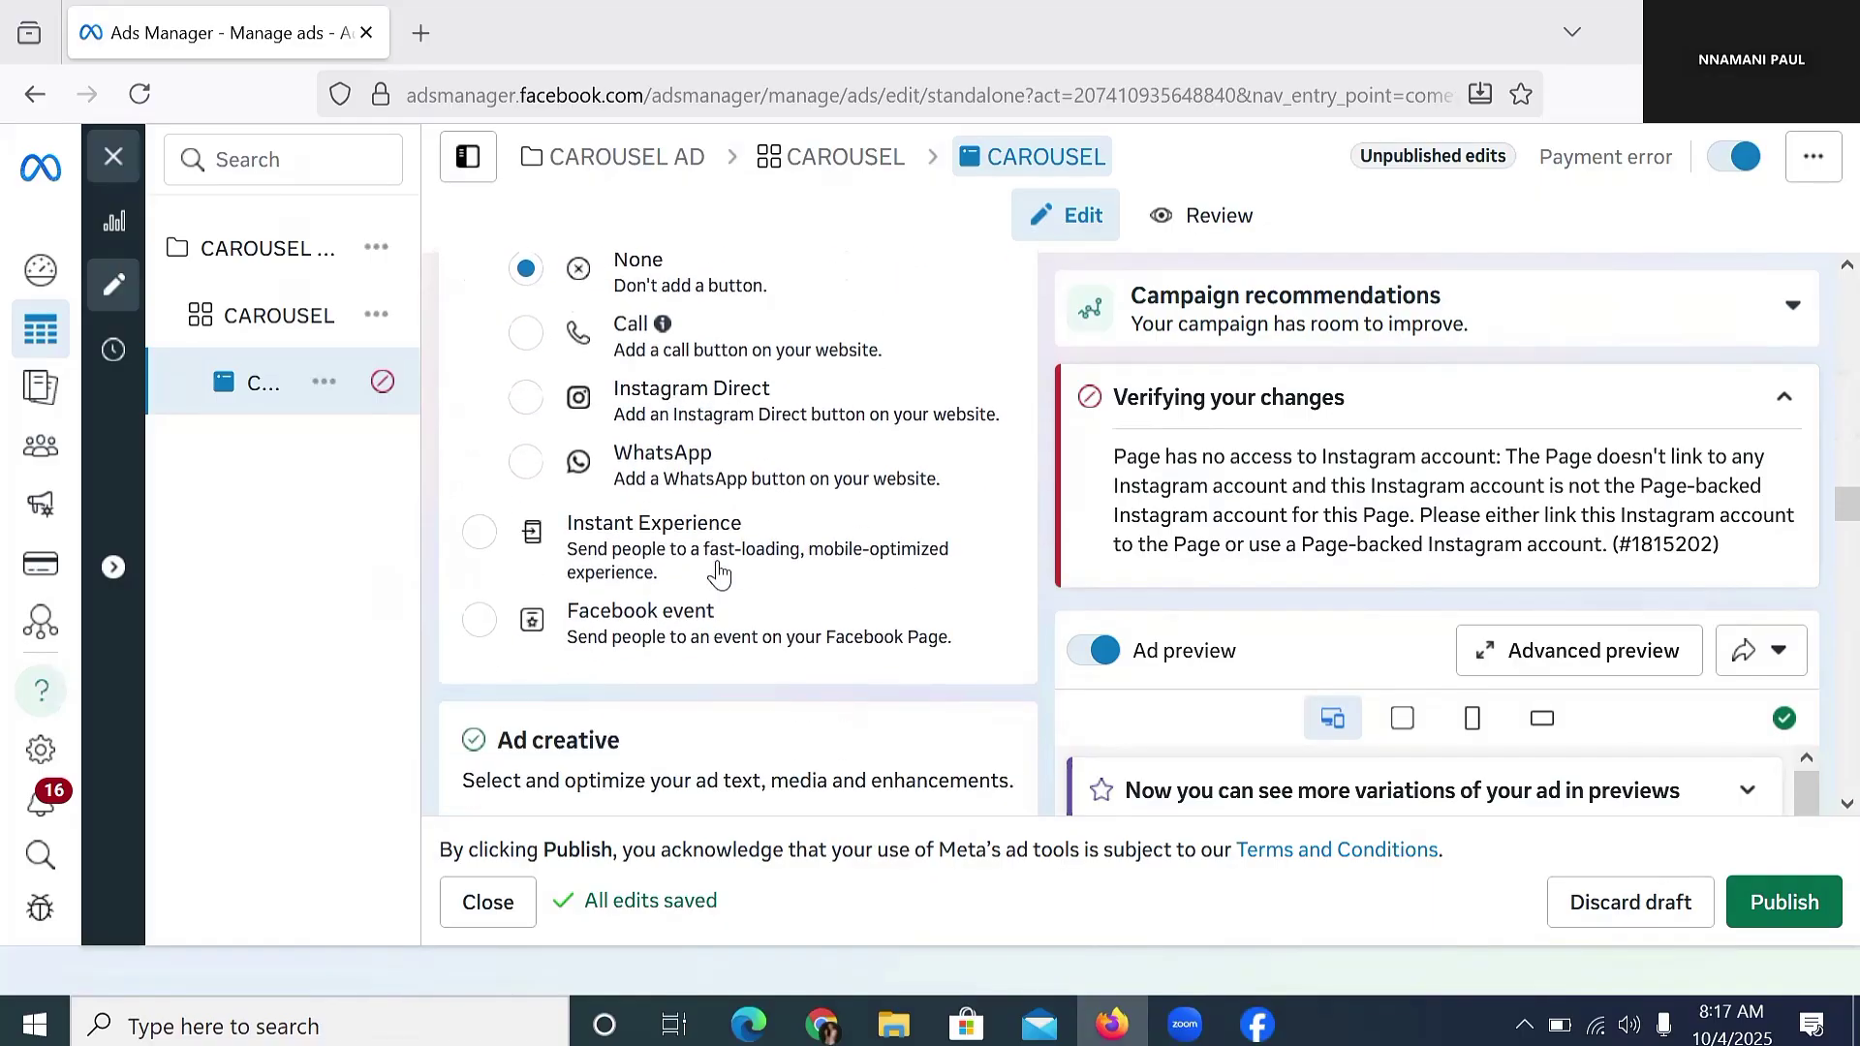
scroll(718, 574, down, 2)
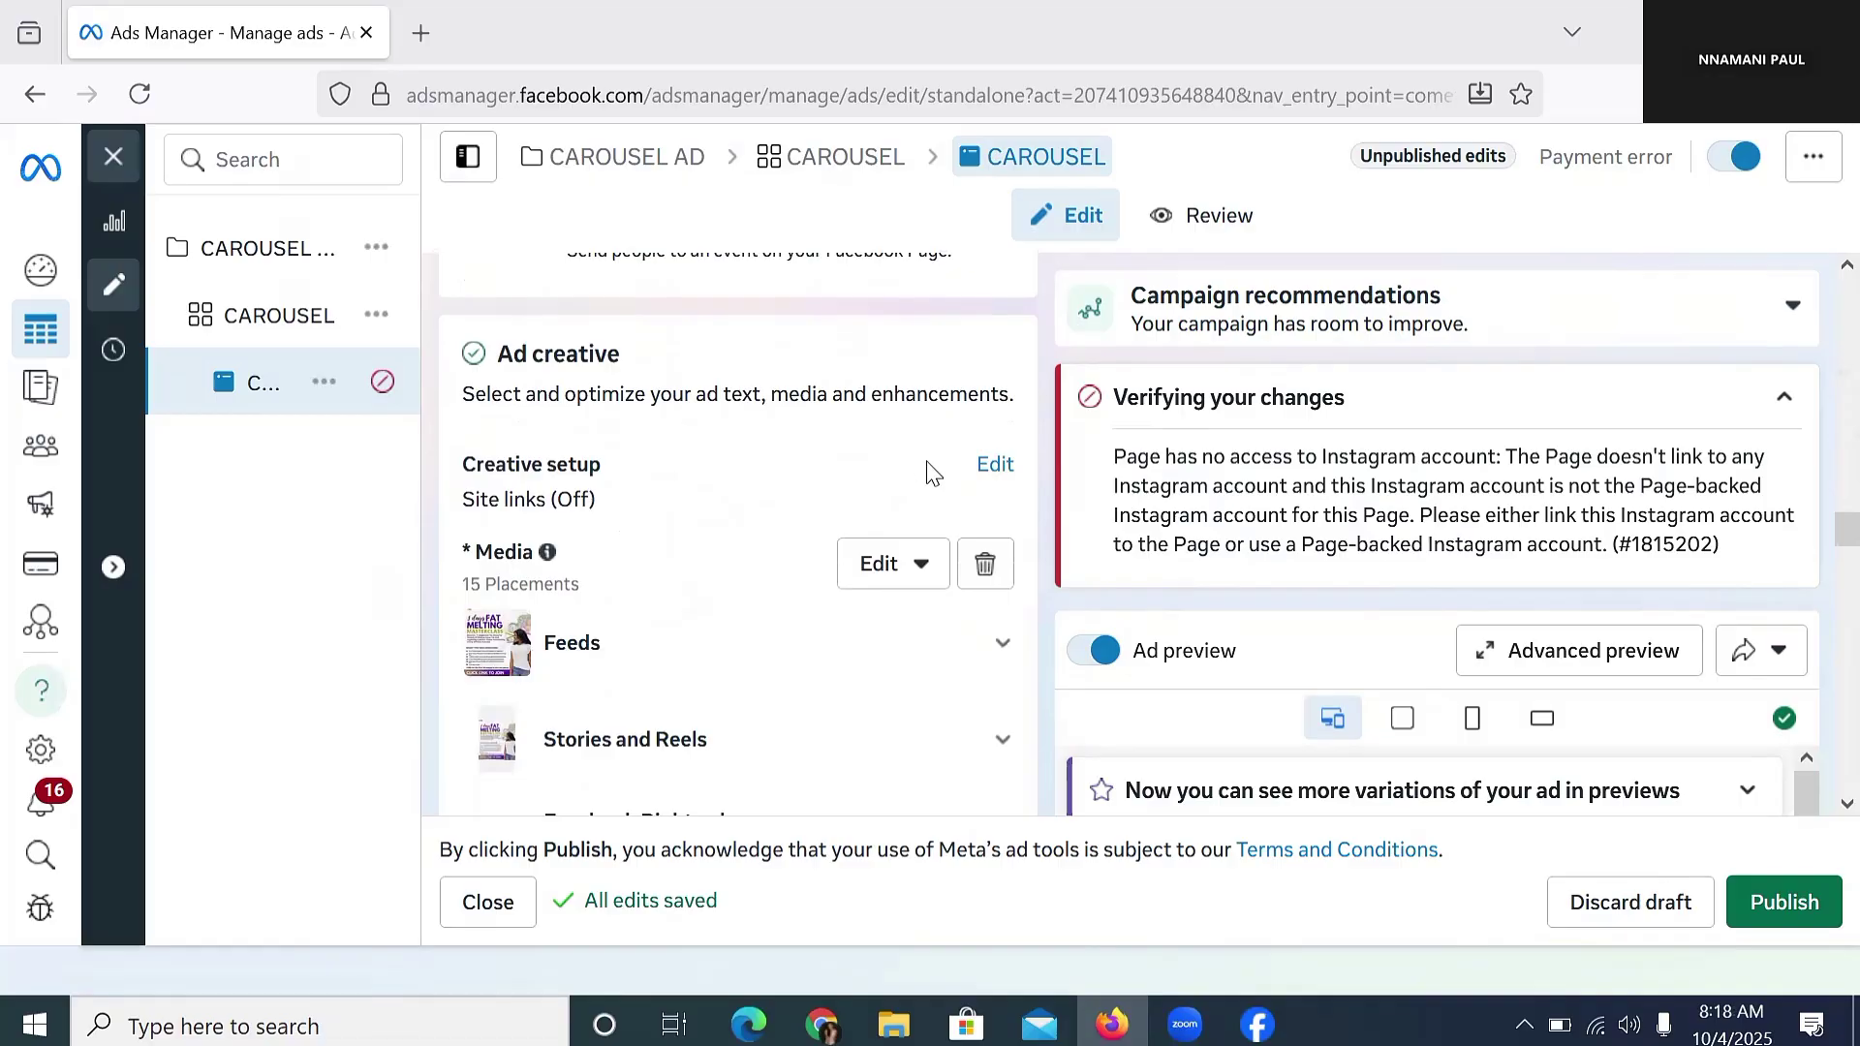
click(986, 571)
Step: Set the ad format to Carousel in the ad setup
scroll(601, 451, up, 4)
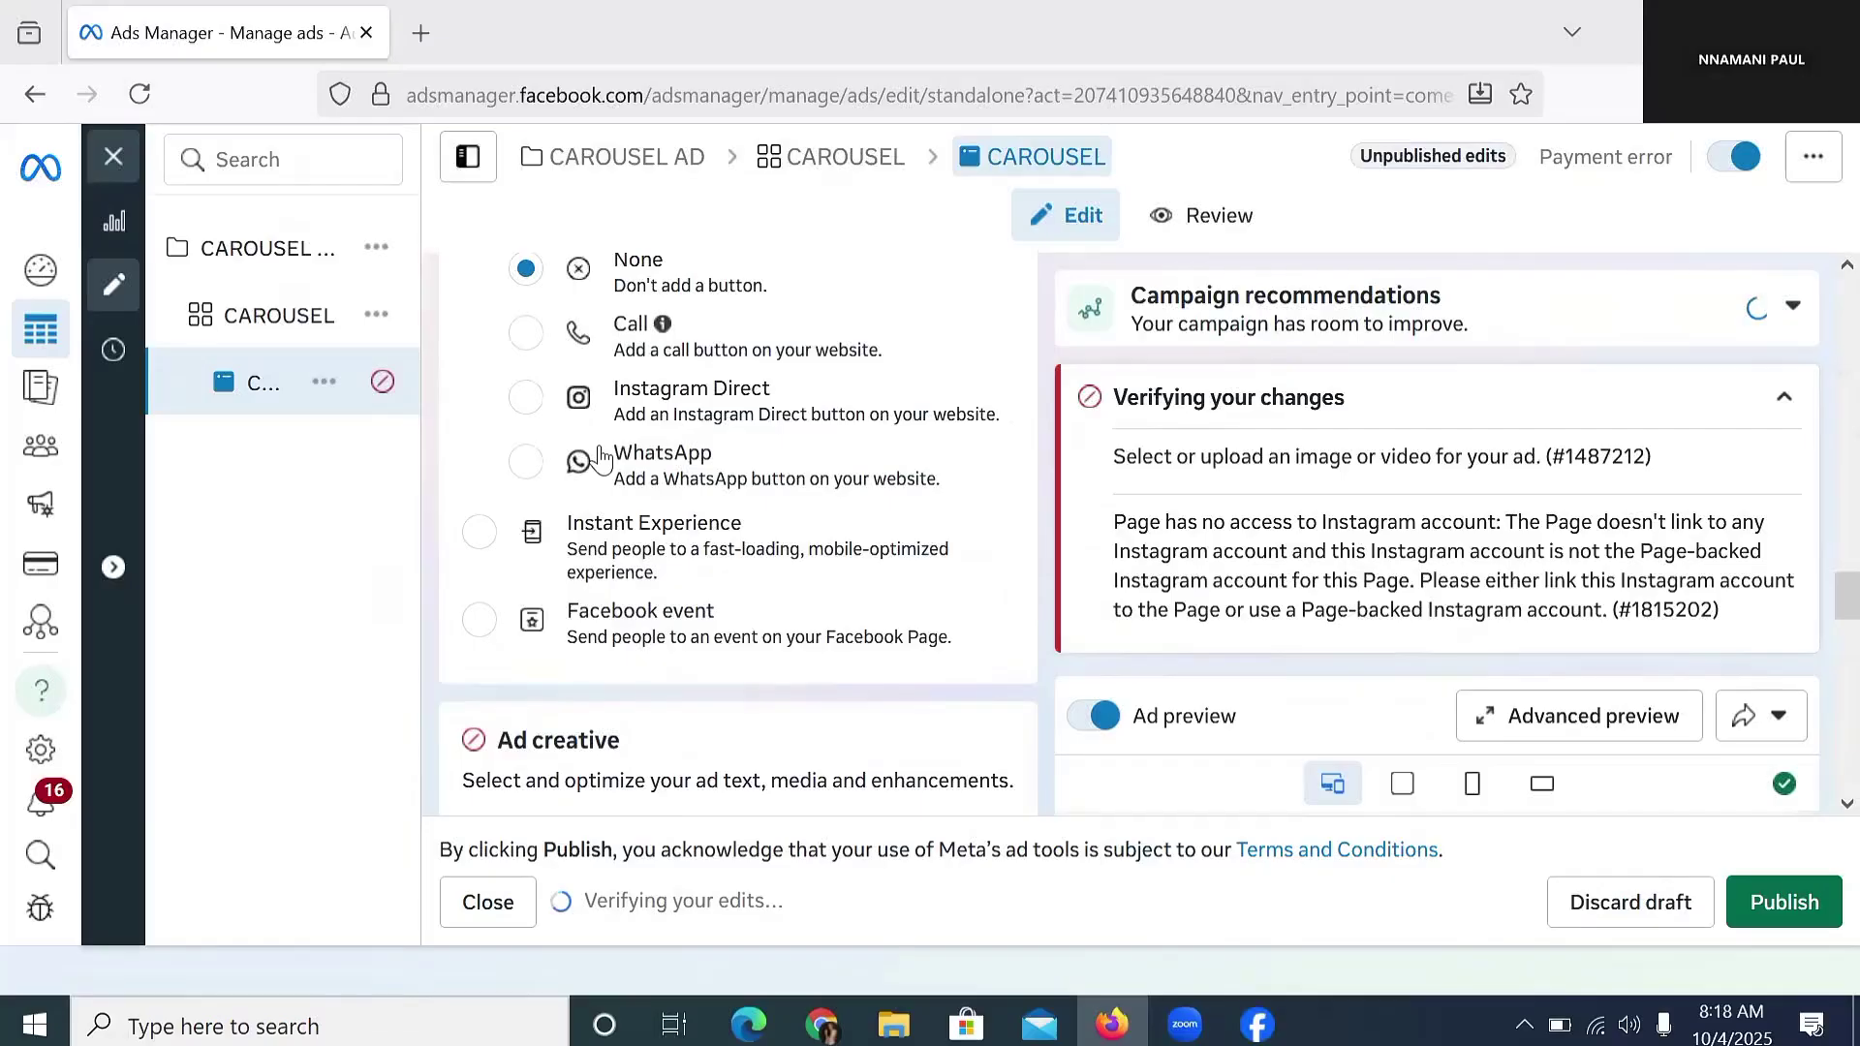
scroll(602, 457, down, 8)
scroll(613, 459, up, 2)
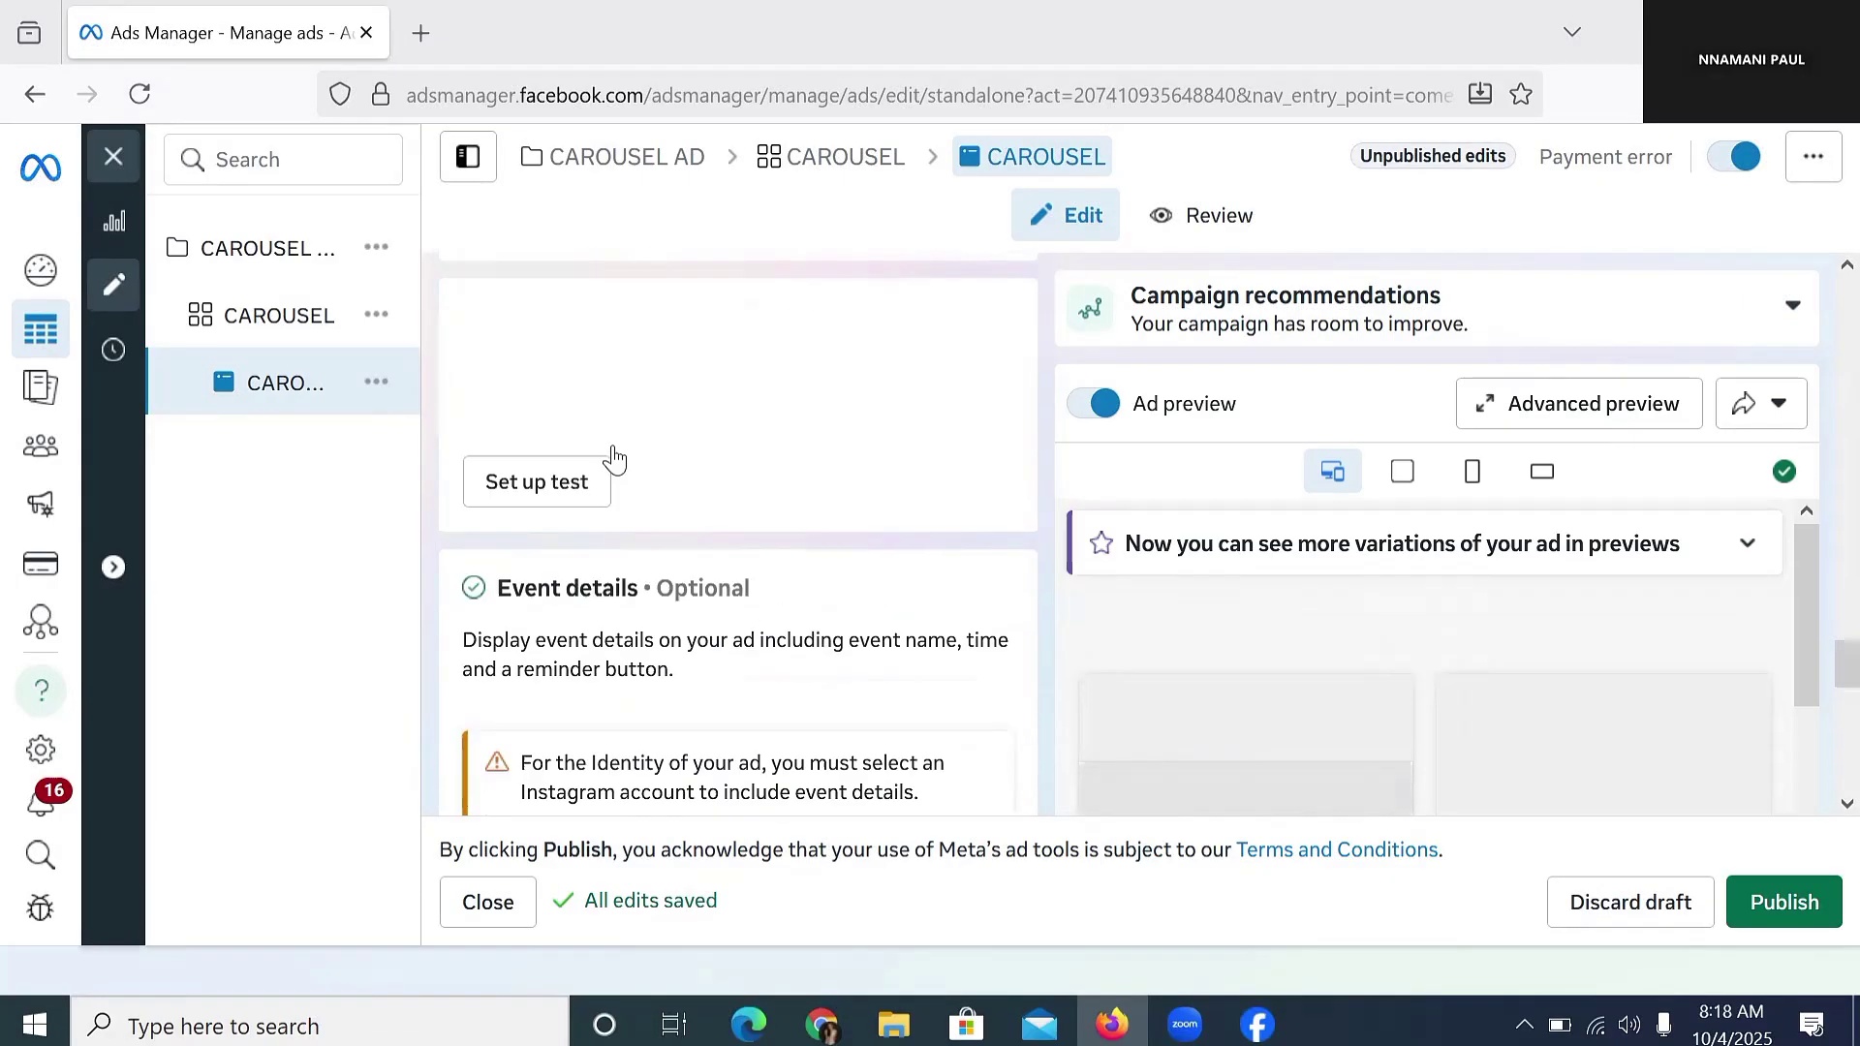
scroll(613, 459, up, 8)
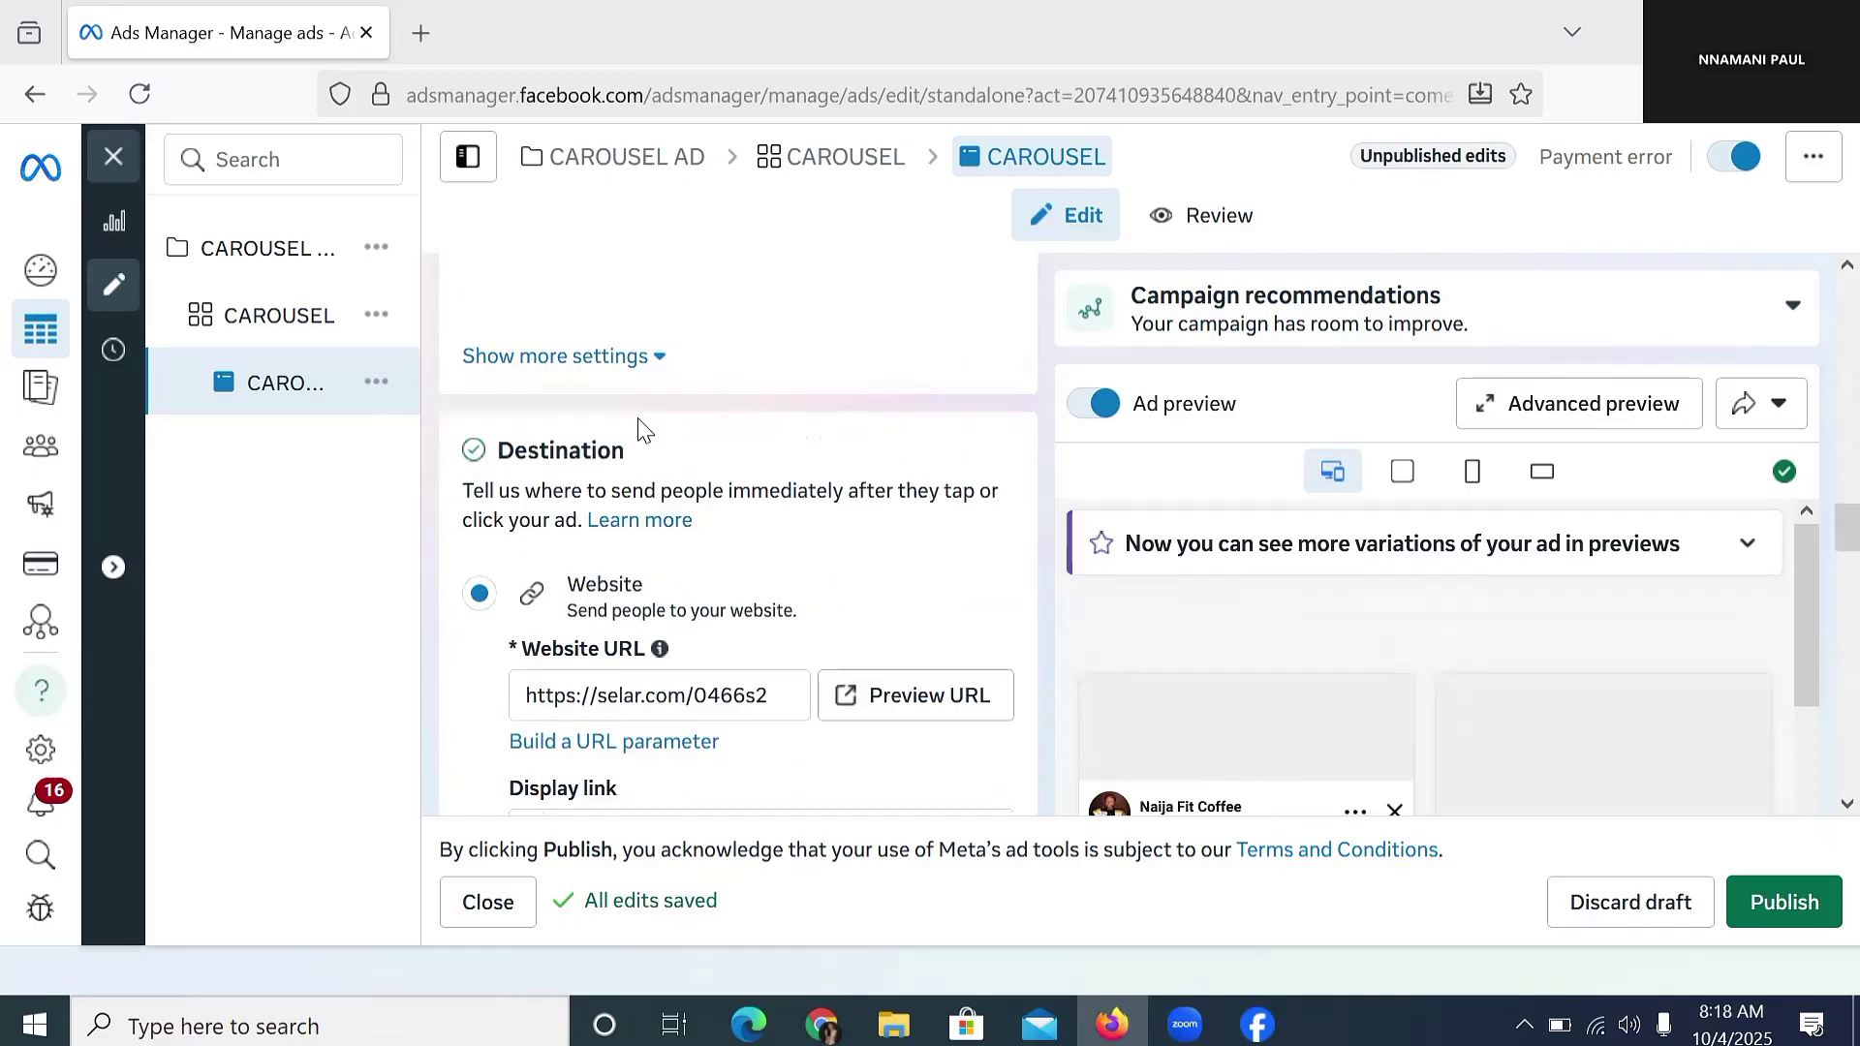
scroll(639, 429, up, 3)
scroll(557, 416, up, 3)
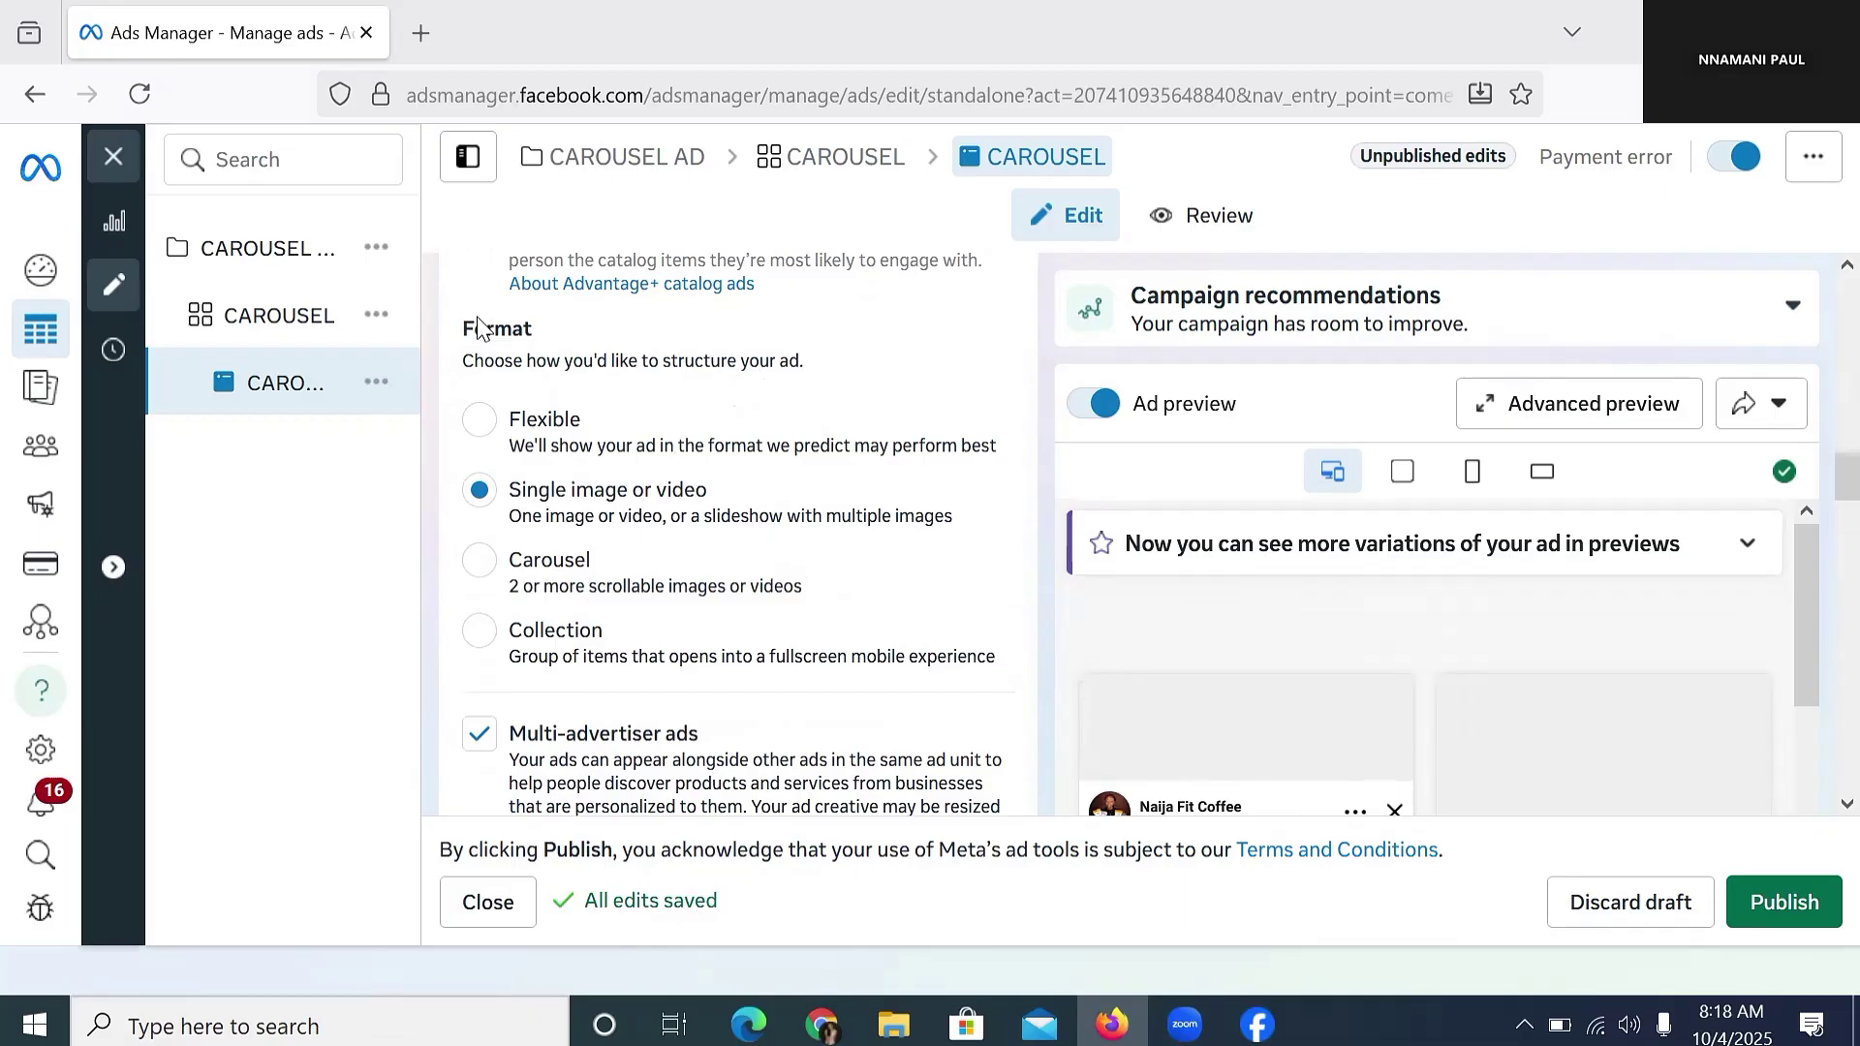
drag(471, 323, 544, 312)
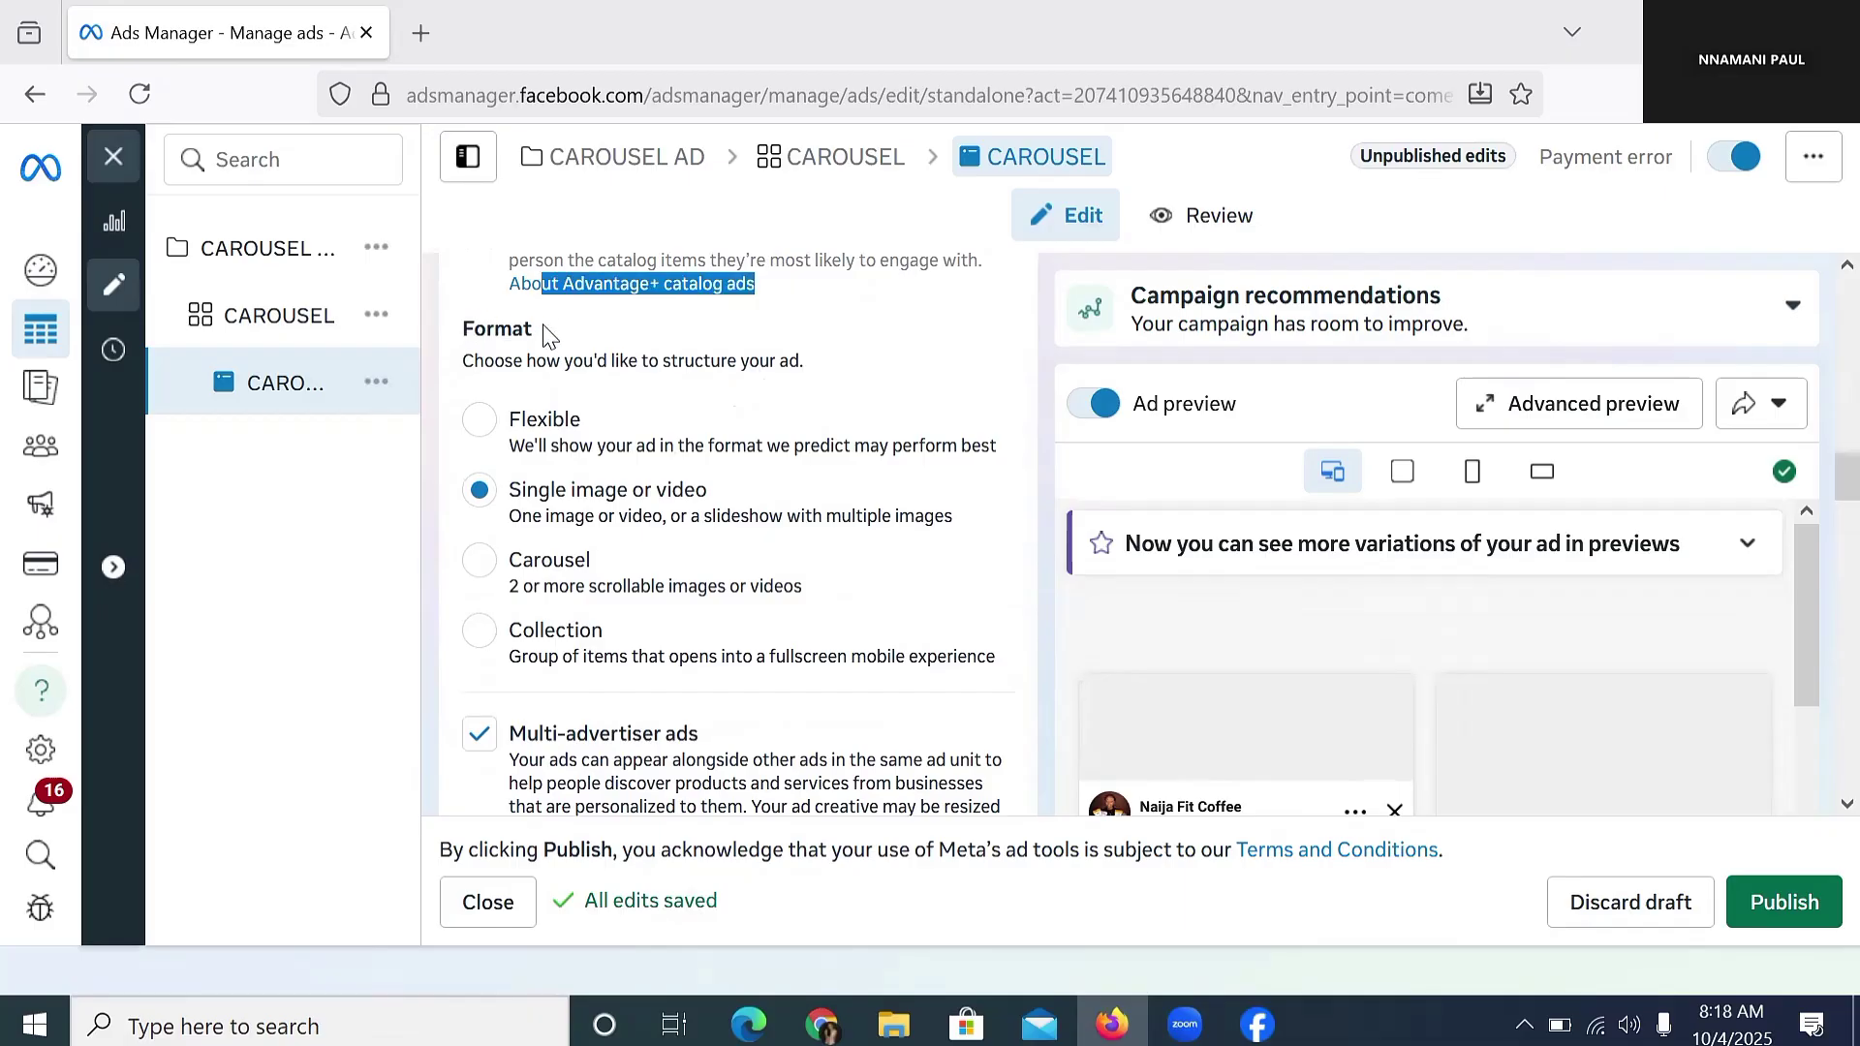
double_click(548, 335)
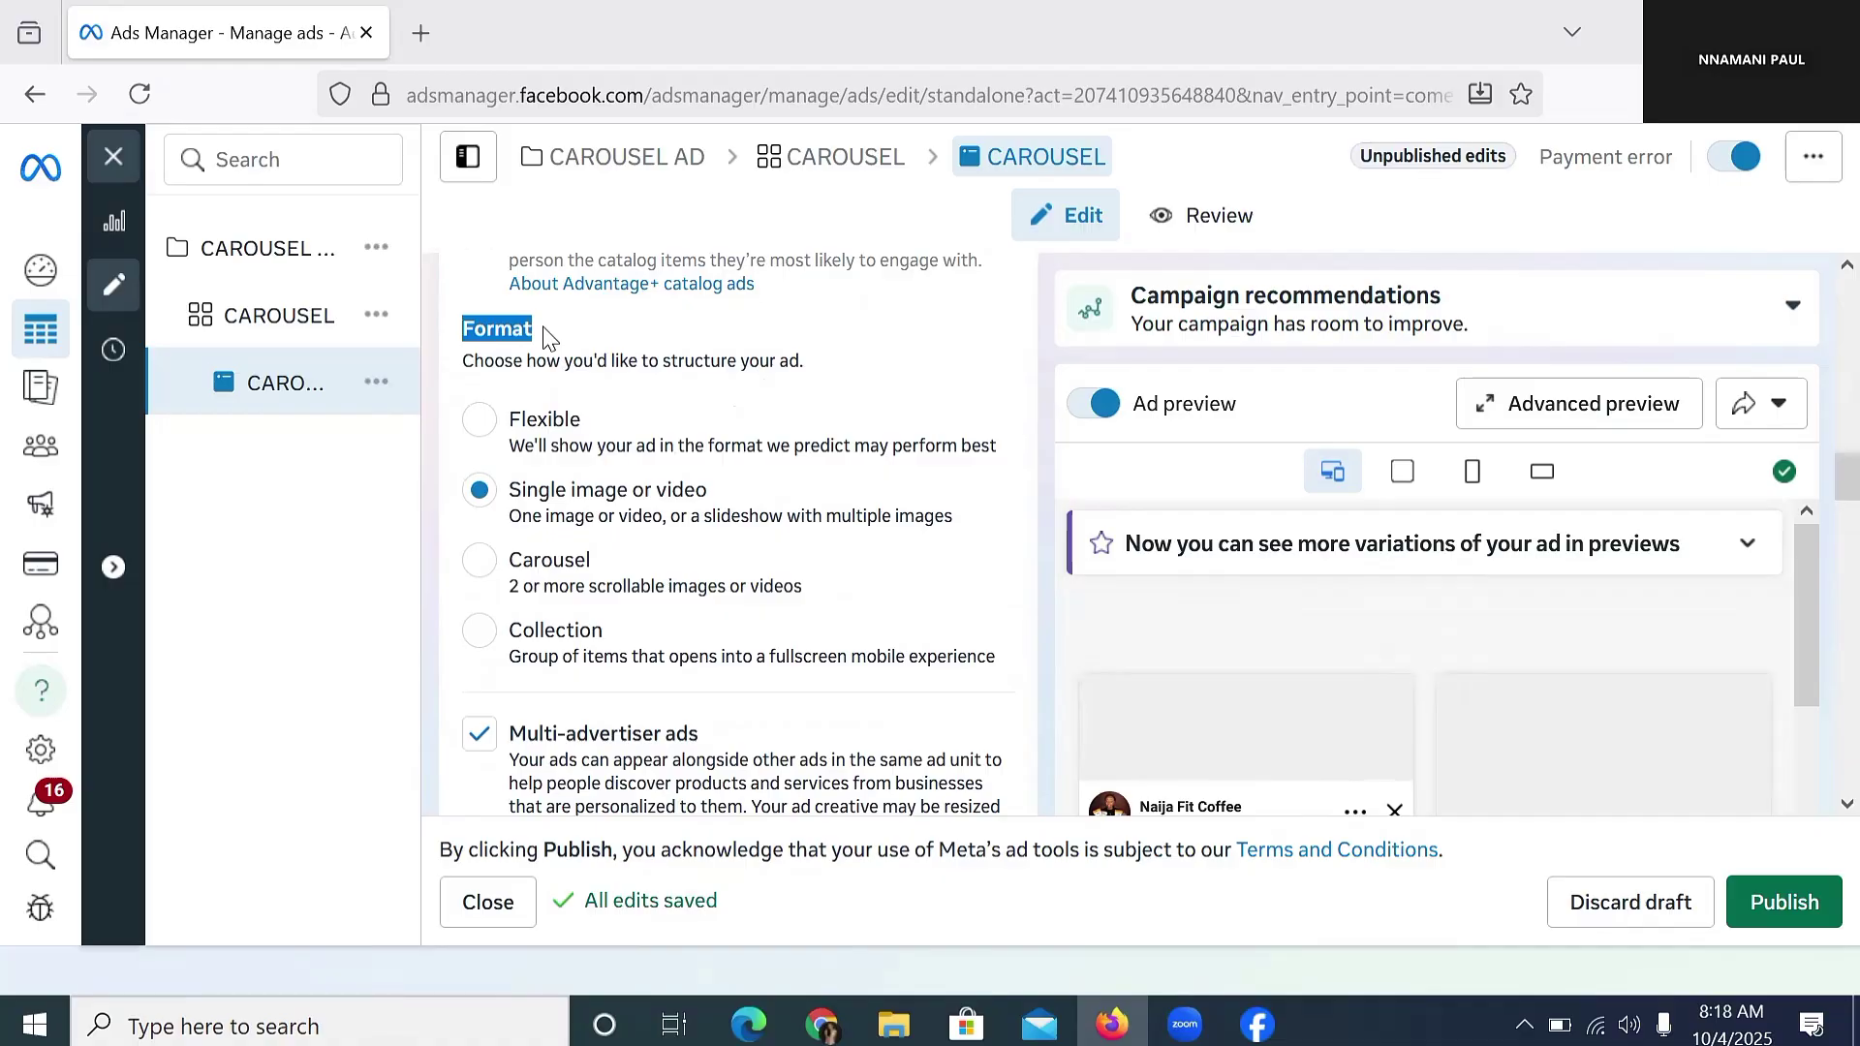
scroll(767, 465, up, 2)
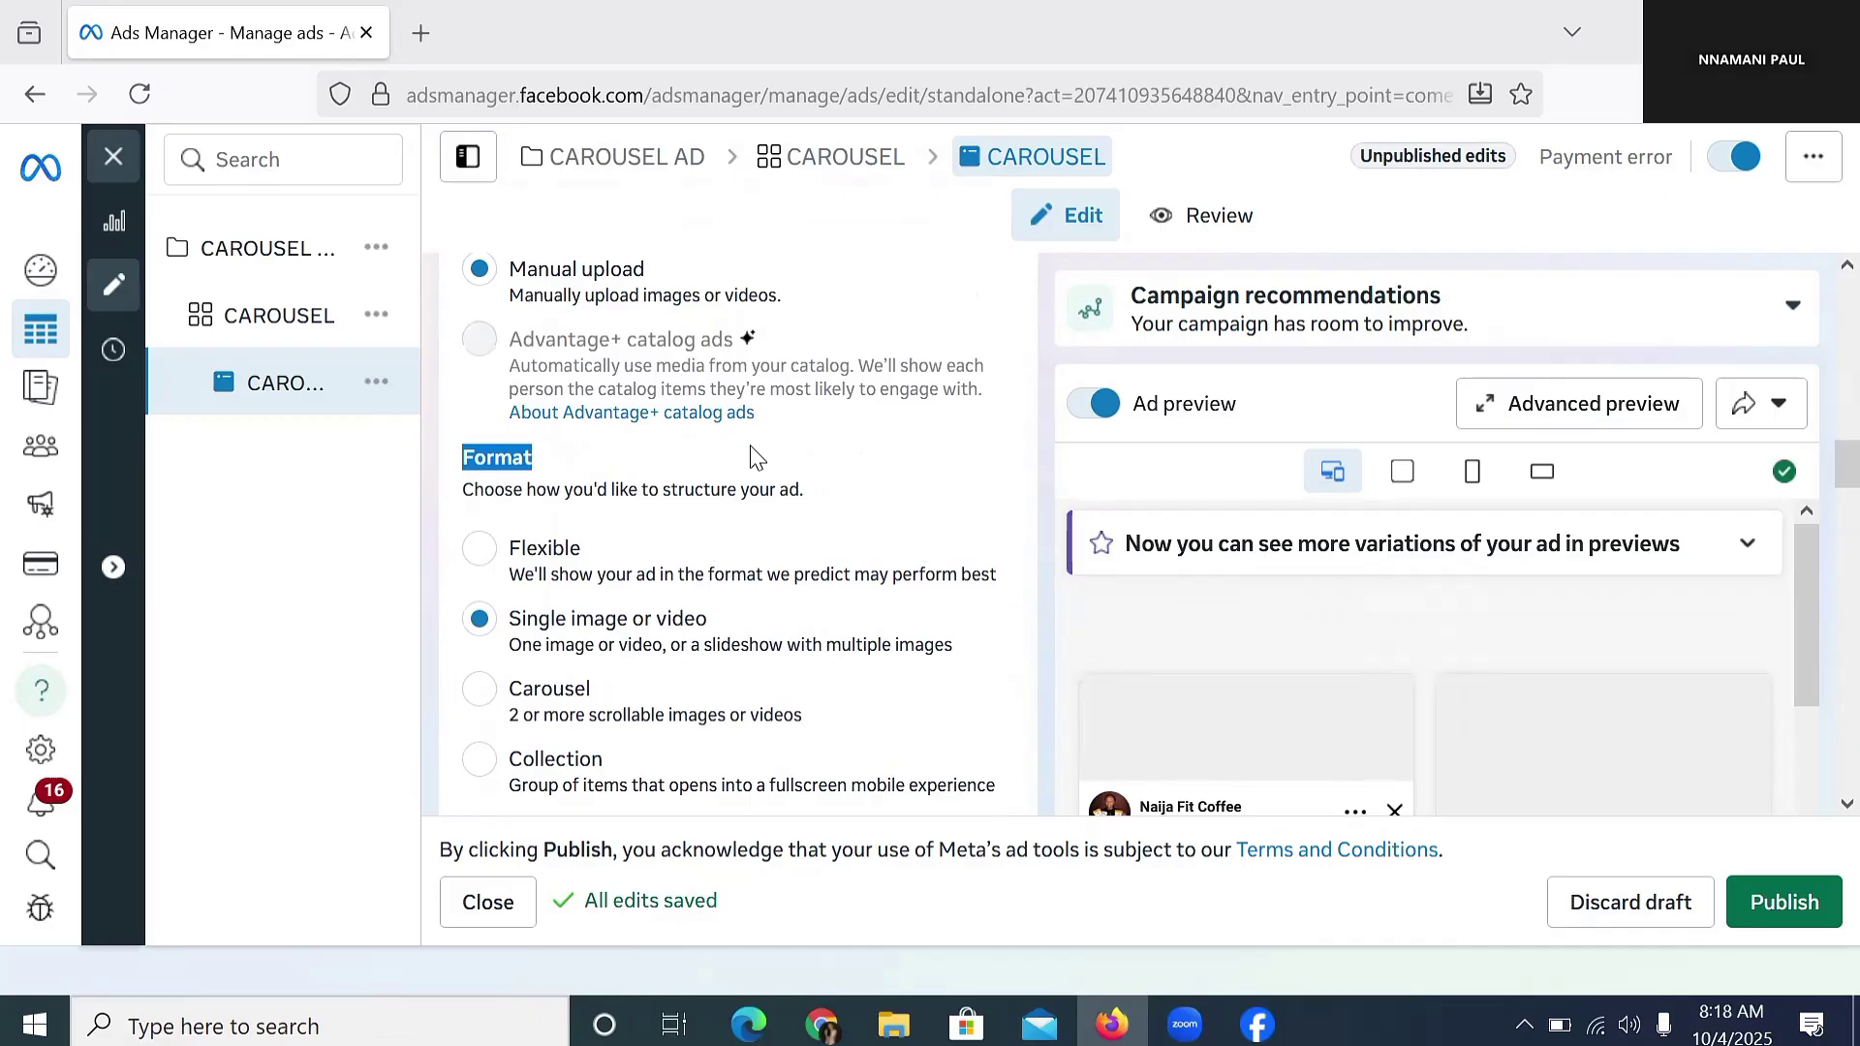
scroll(770, 475, down, 2)
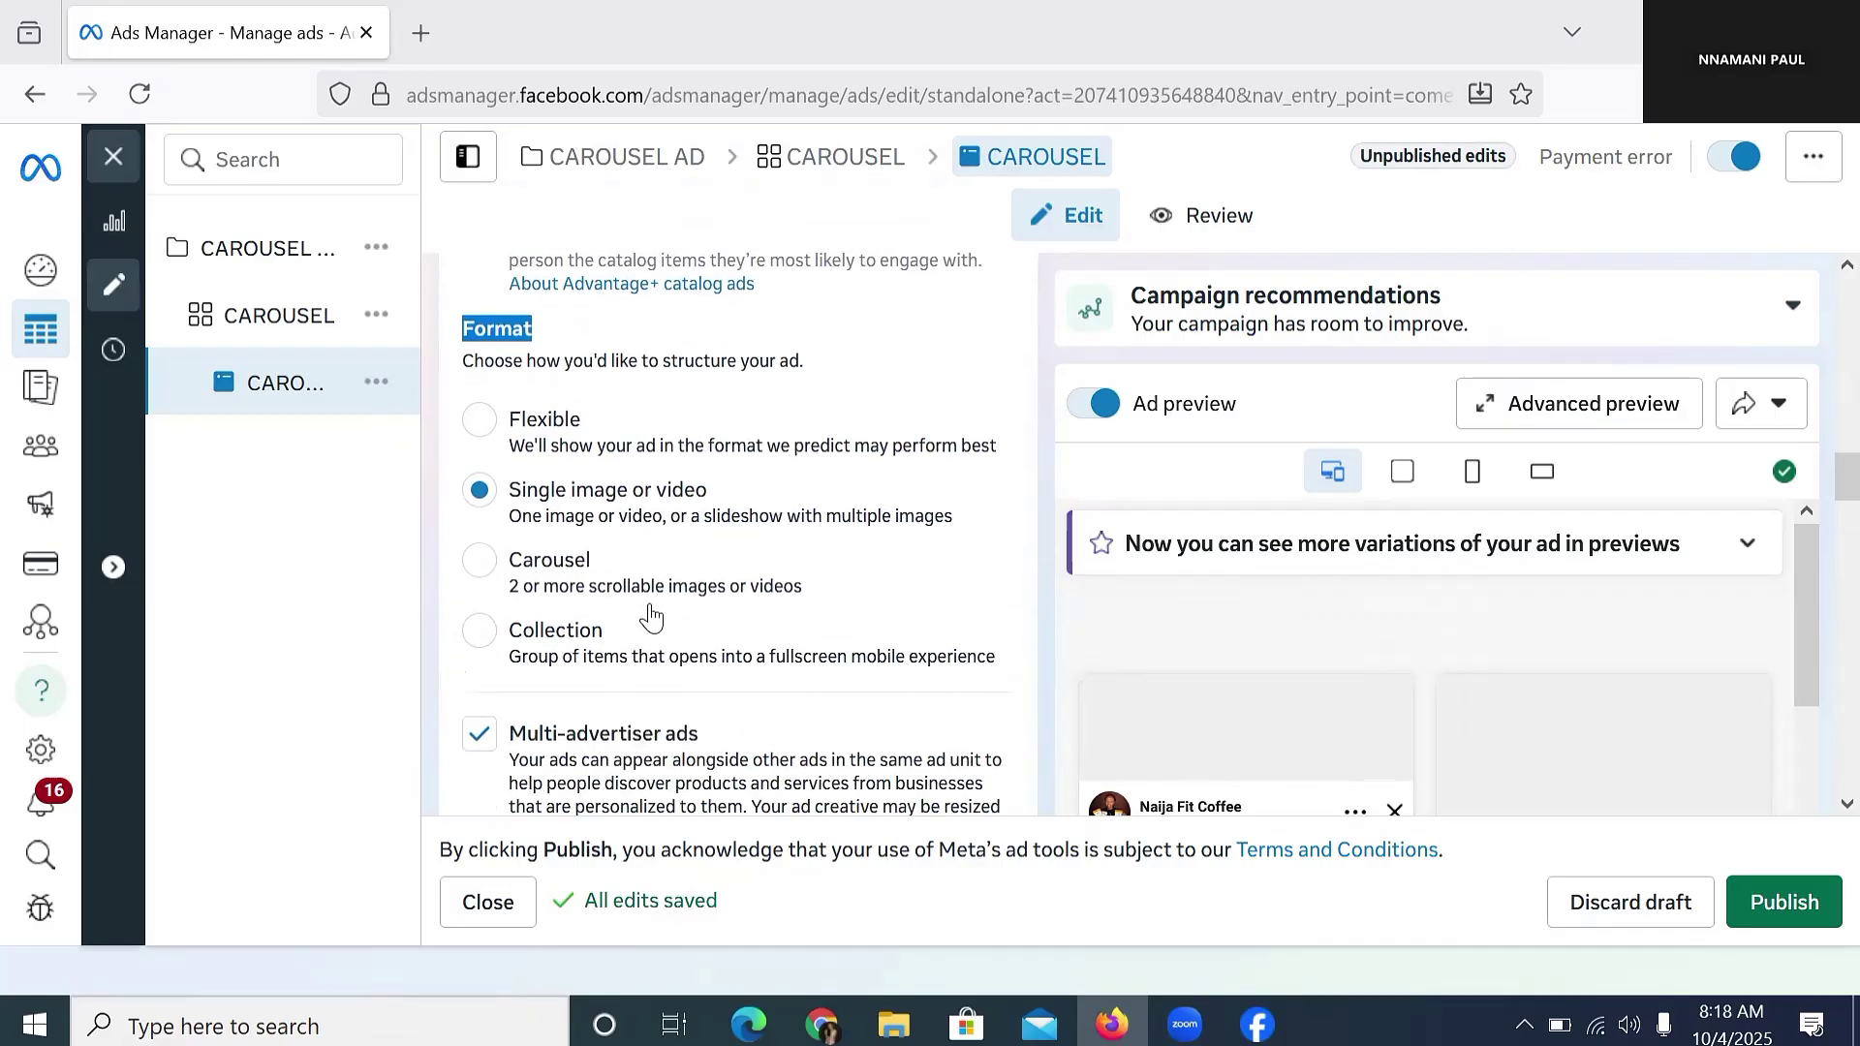
click(485, 587)
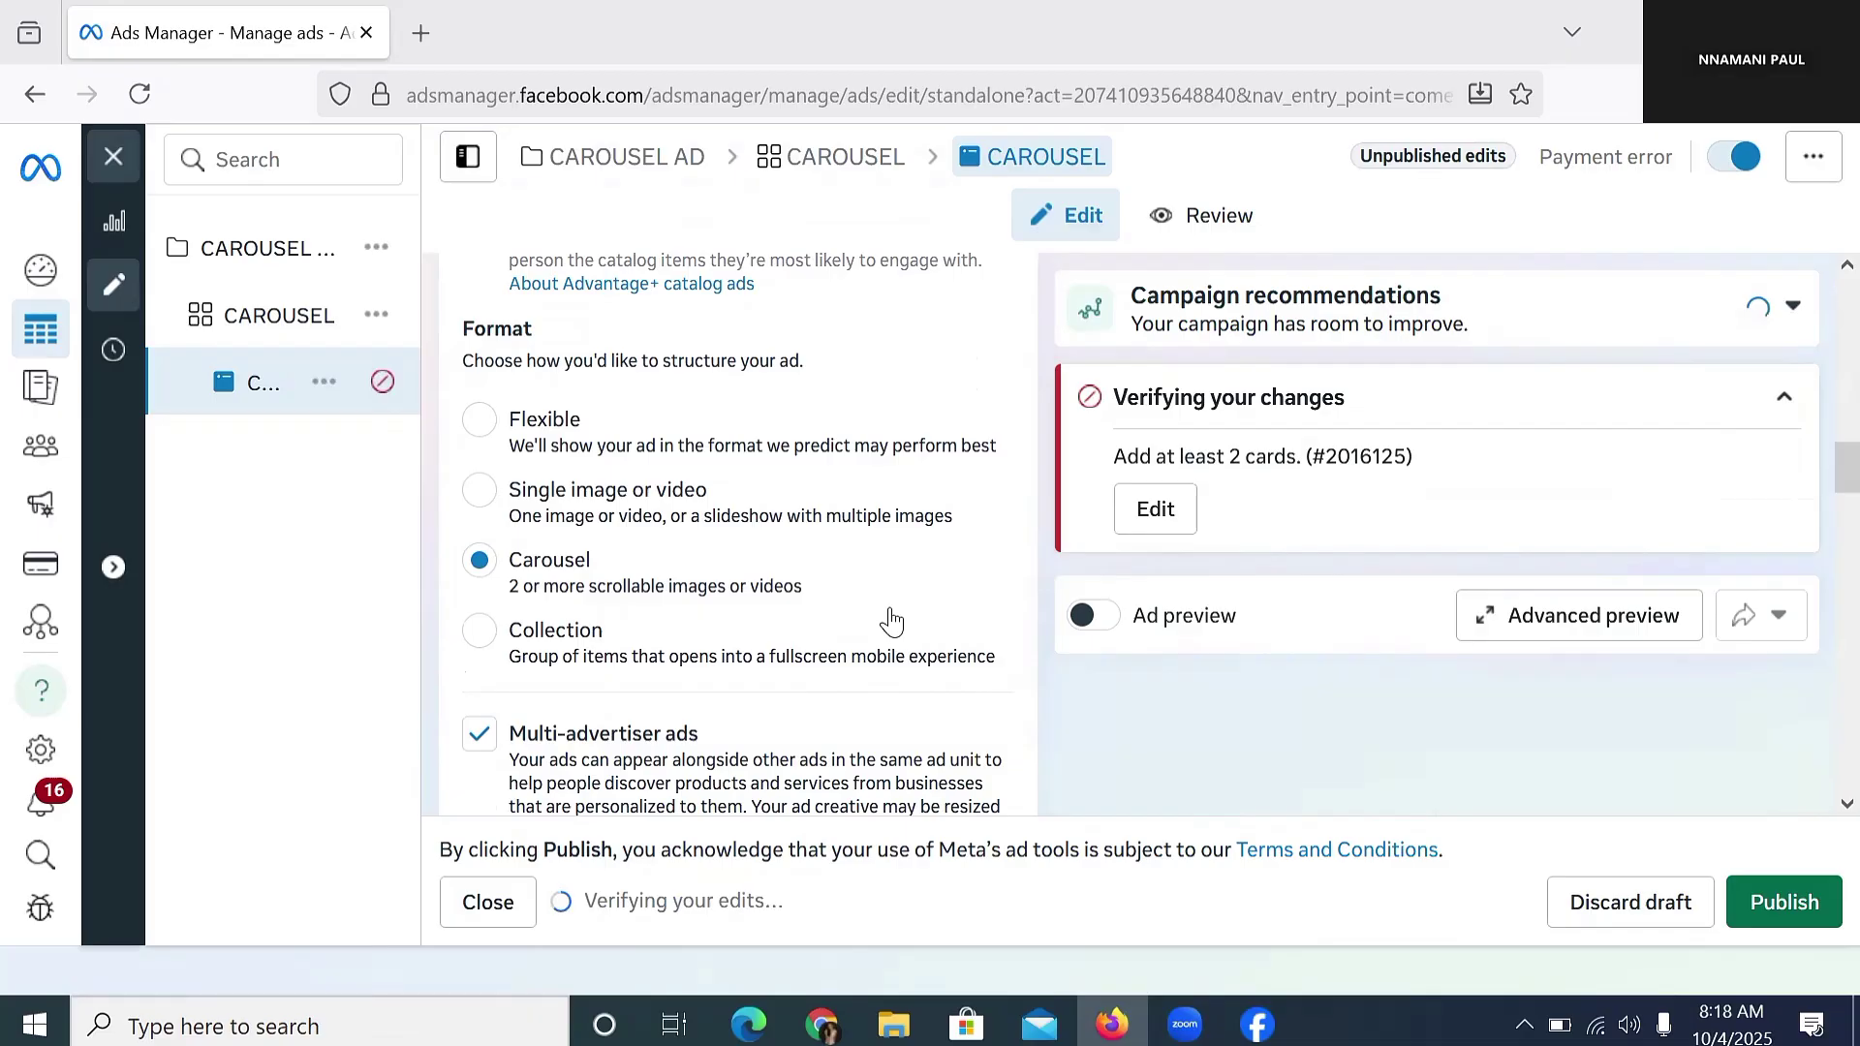
Step: Add an image card to the carousel using the 1024 × 1024 fat melting masterclass flyer from the account images
scroll(884, 620, down, 8)
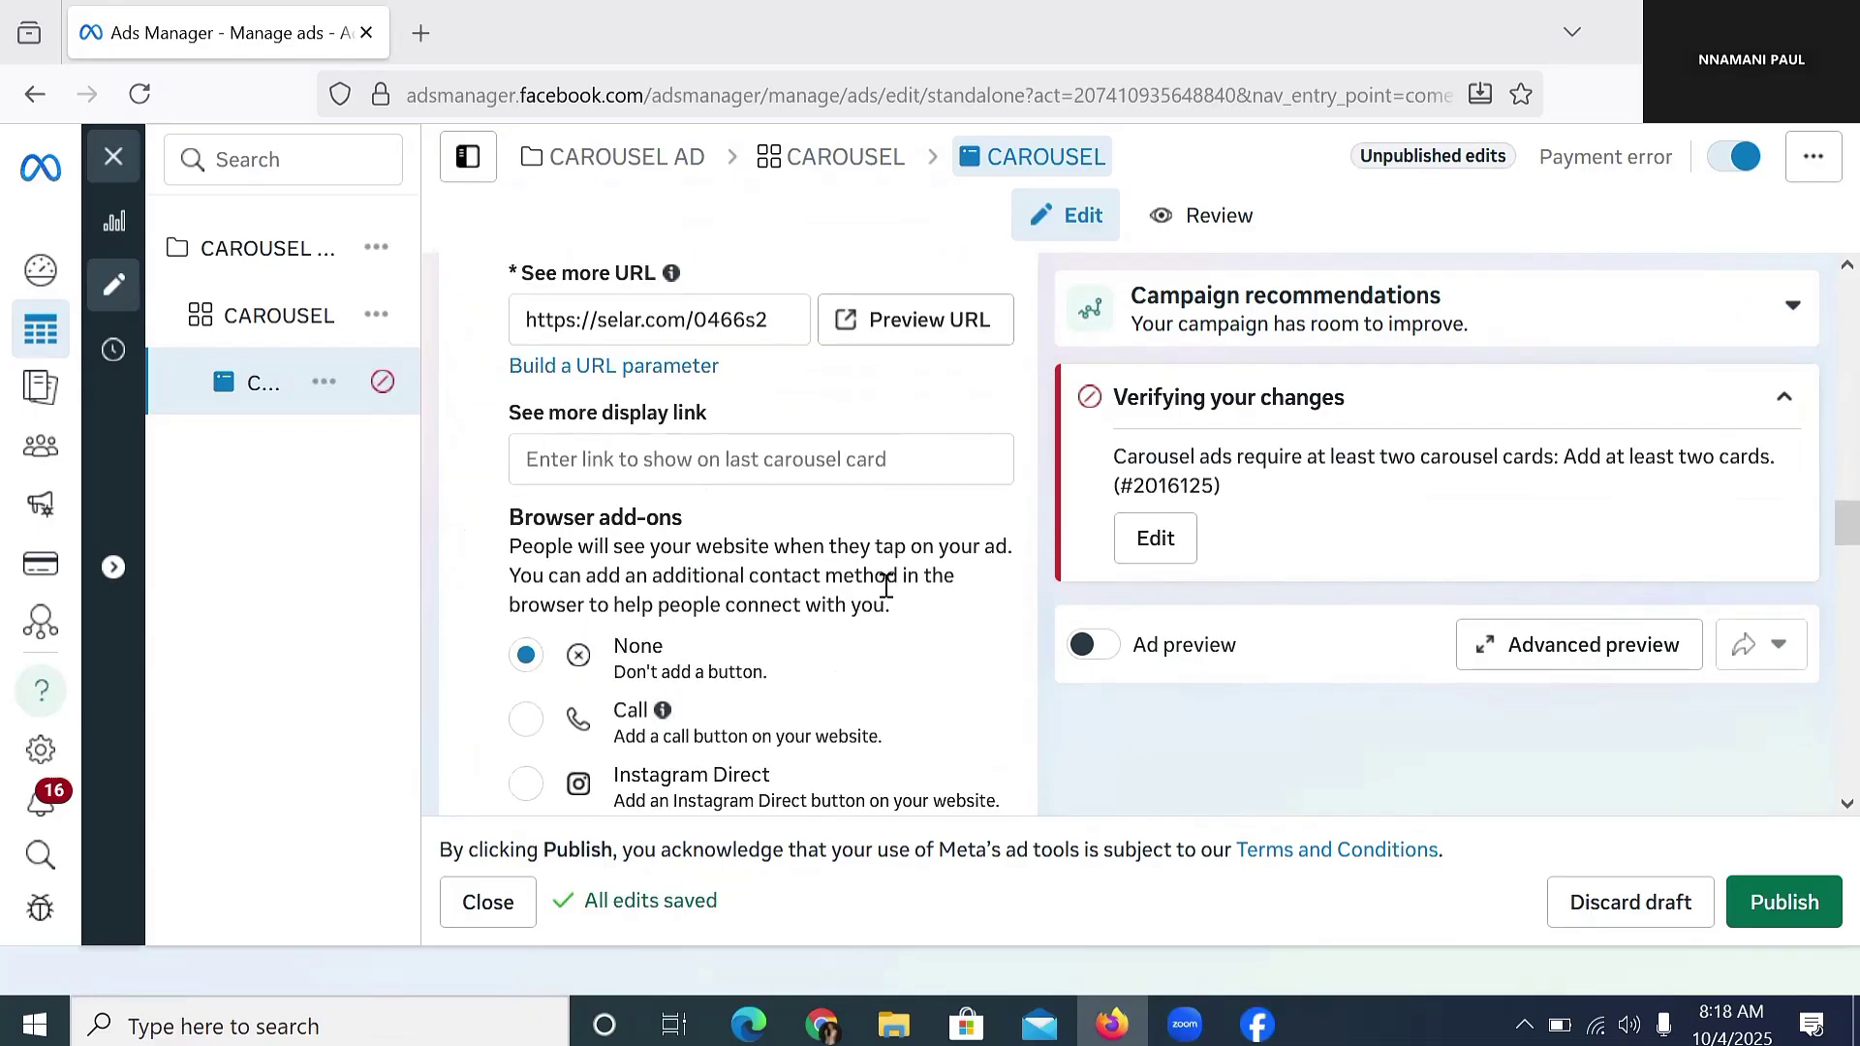
scroll(887, 591, down, 6)
scroll(884, 591, down, 3)
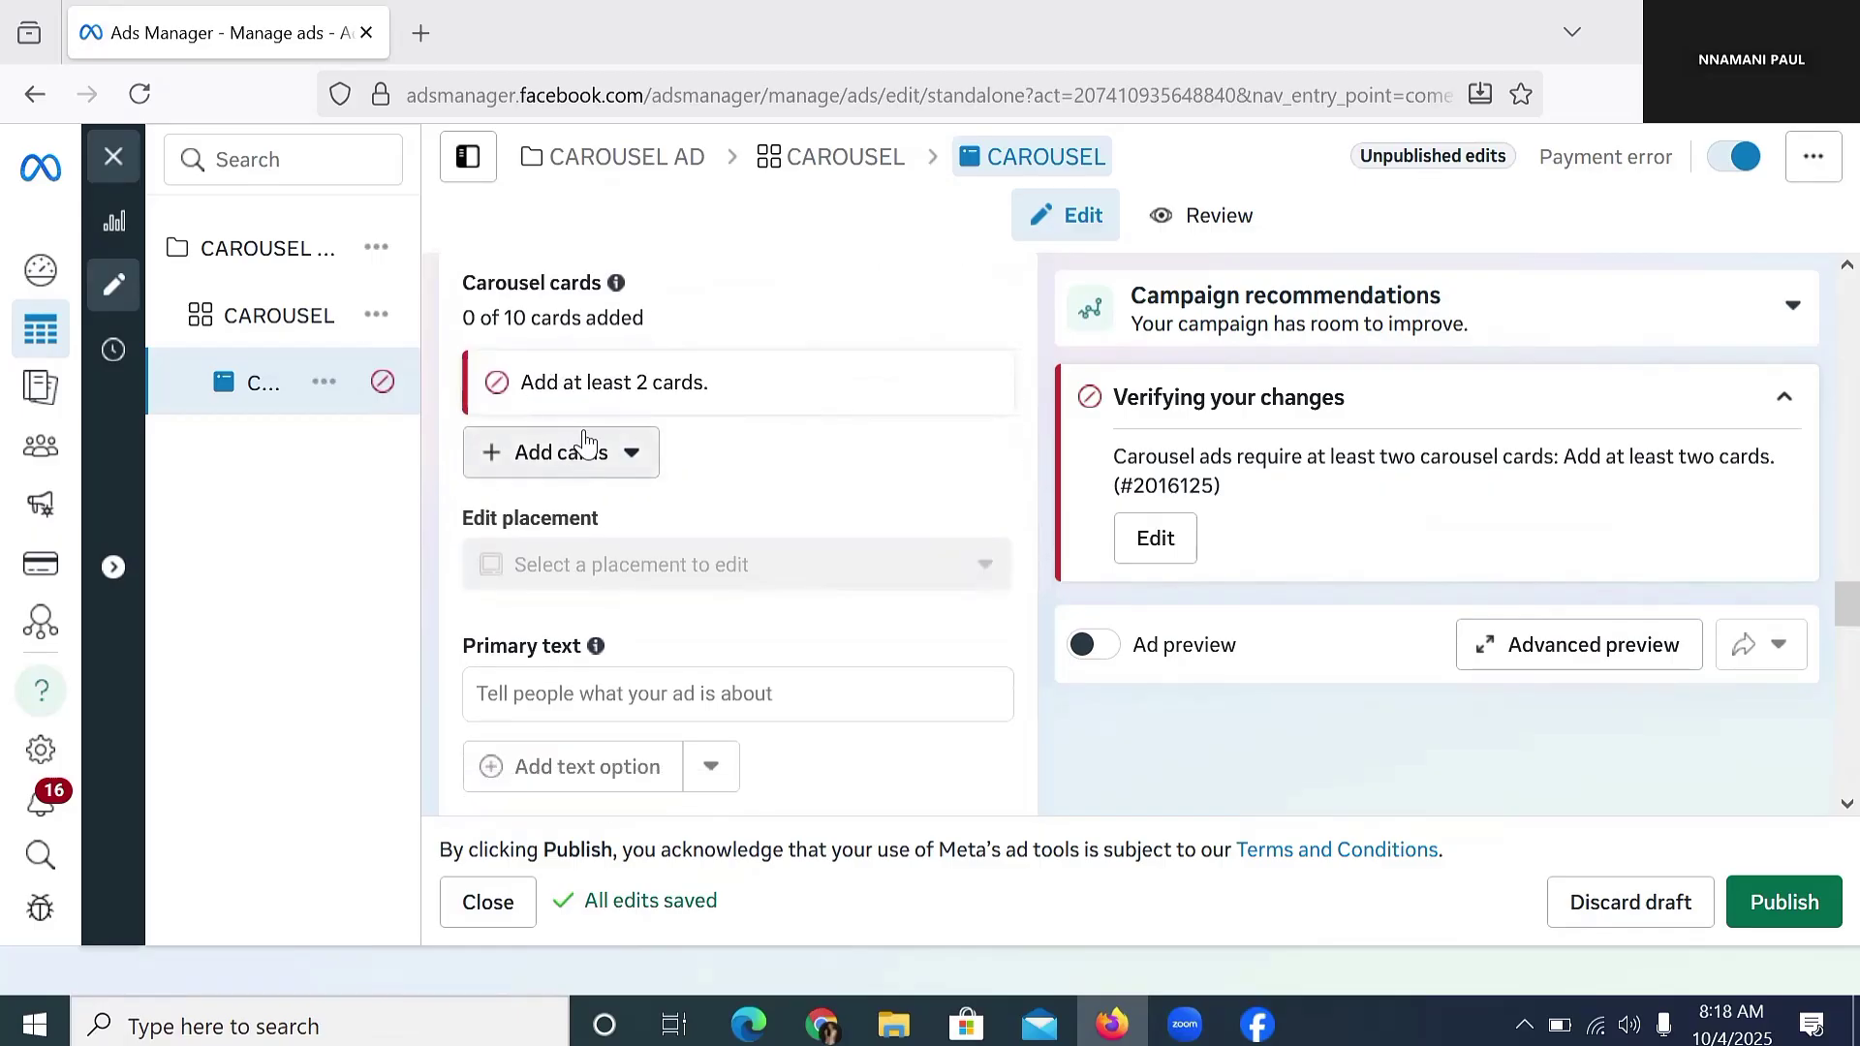
scroll(566, 477, up, 1)
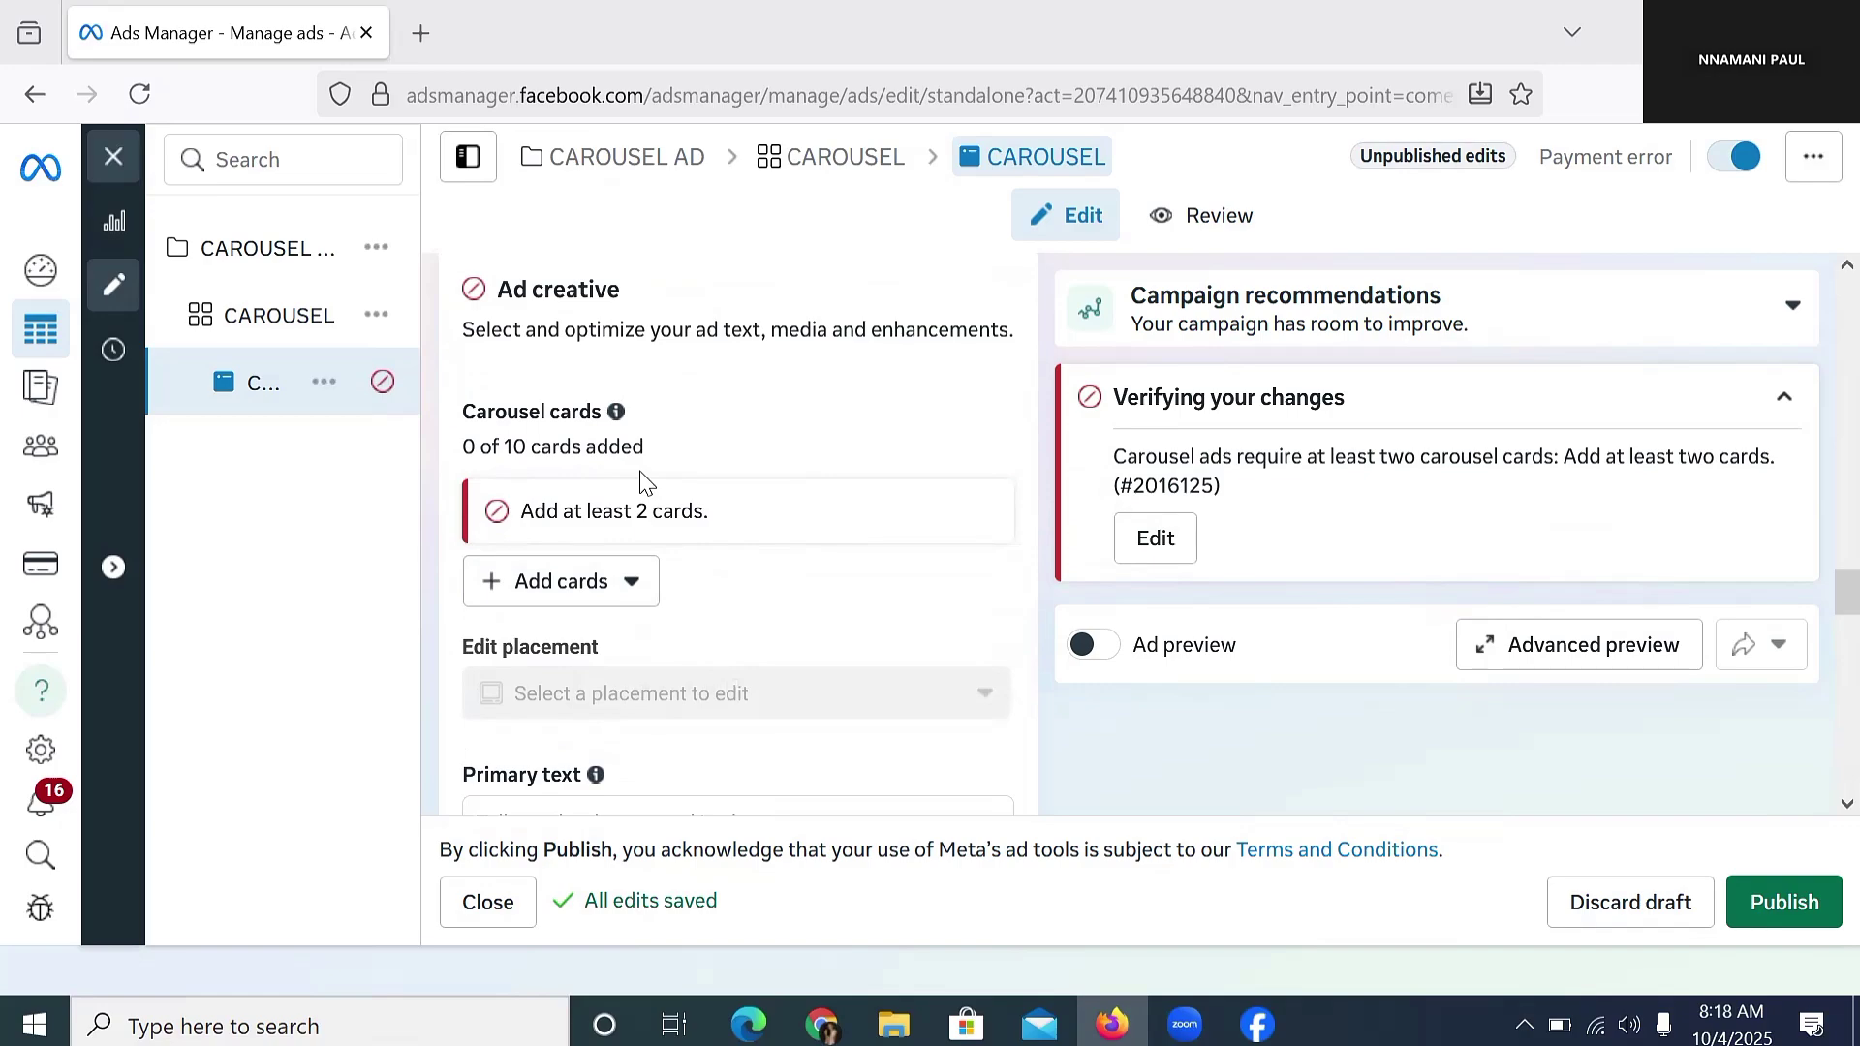
scroll(645, 595, down, 2)
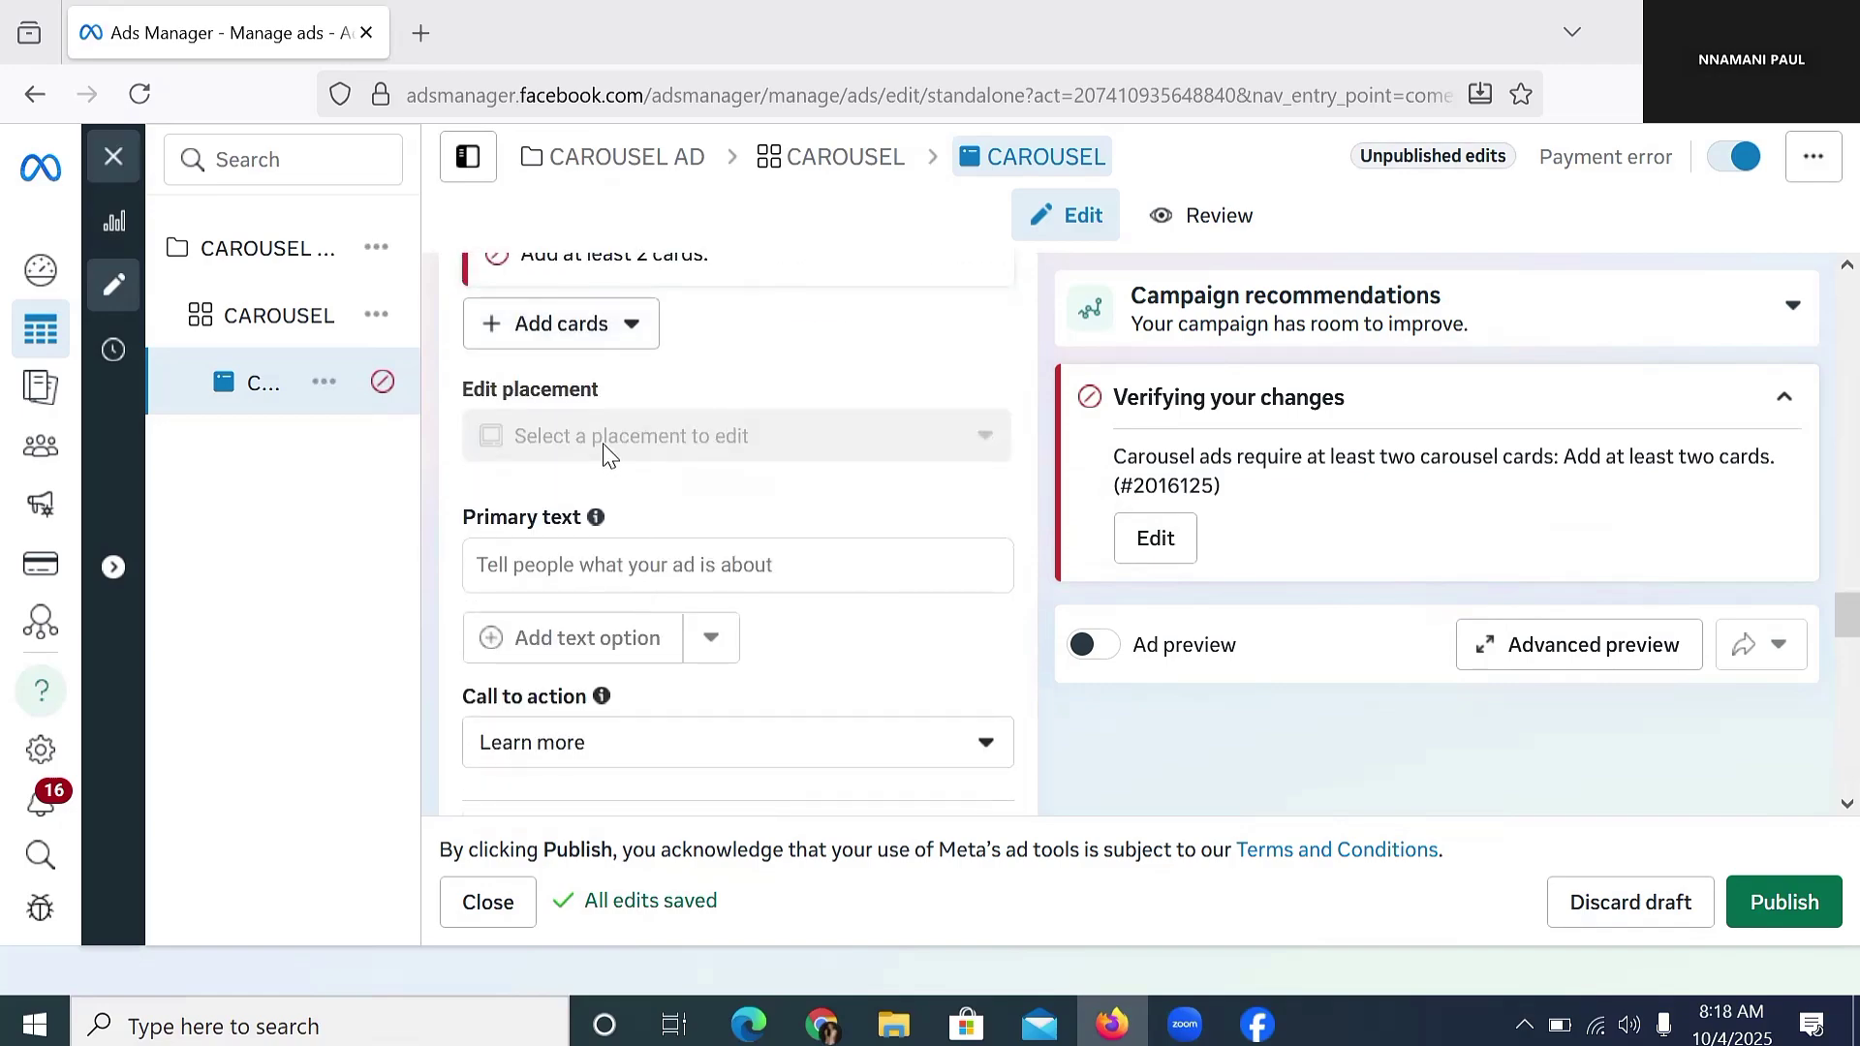
mouse_move(603, 453)
scroll(572, 542, up, 2)
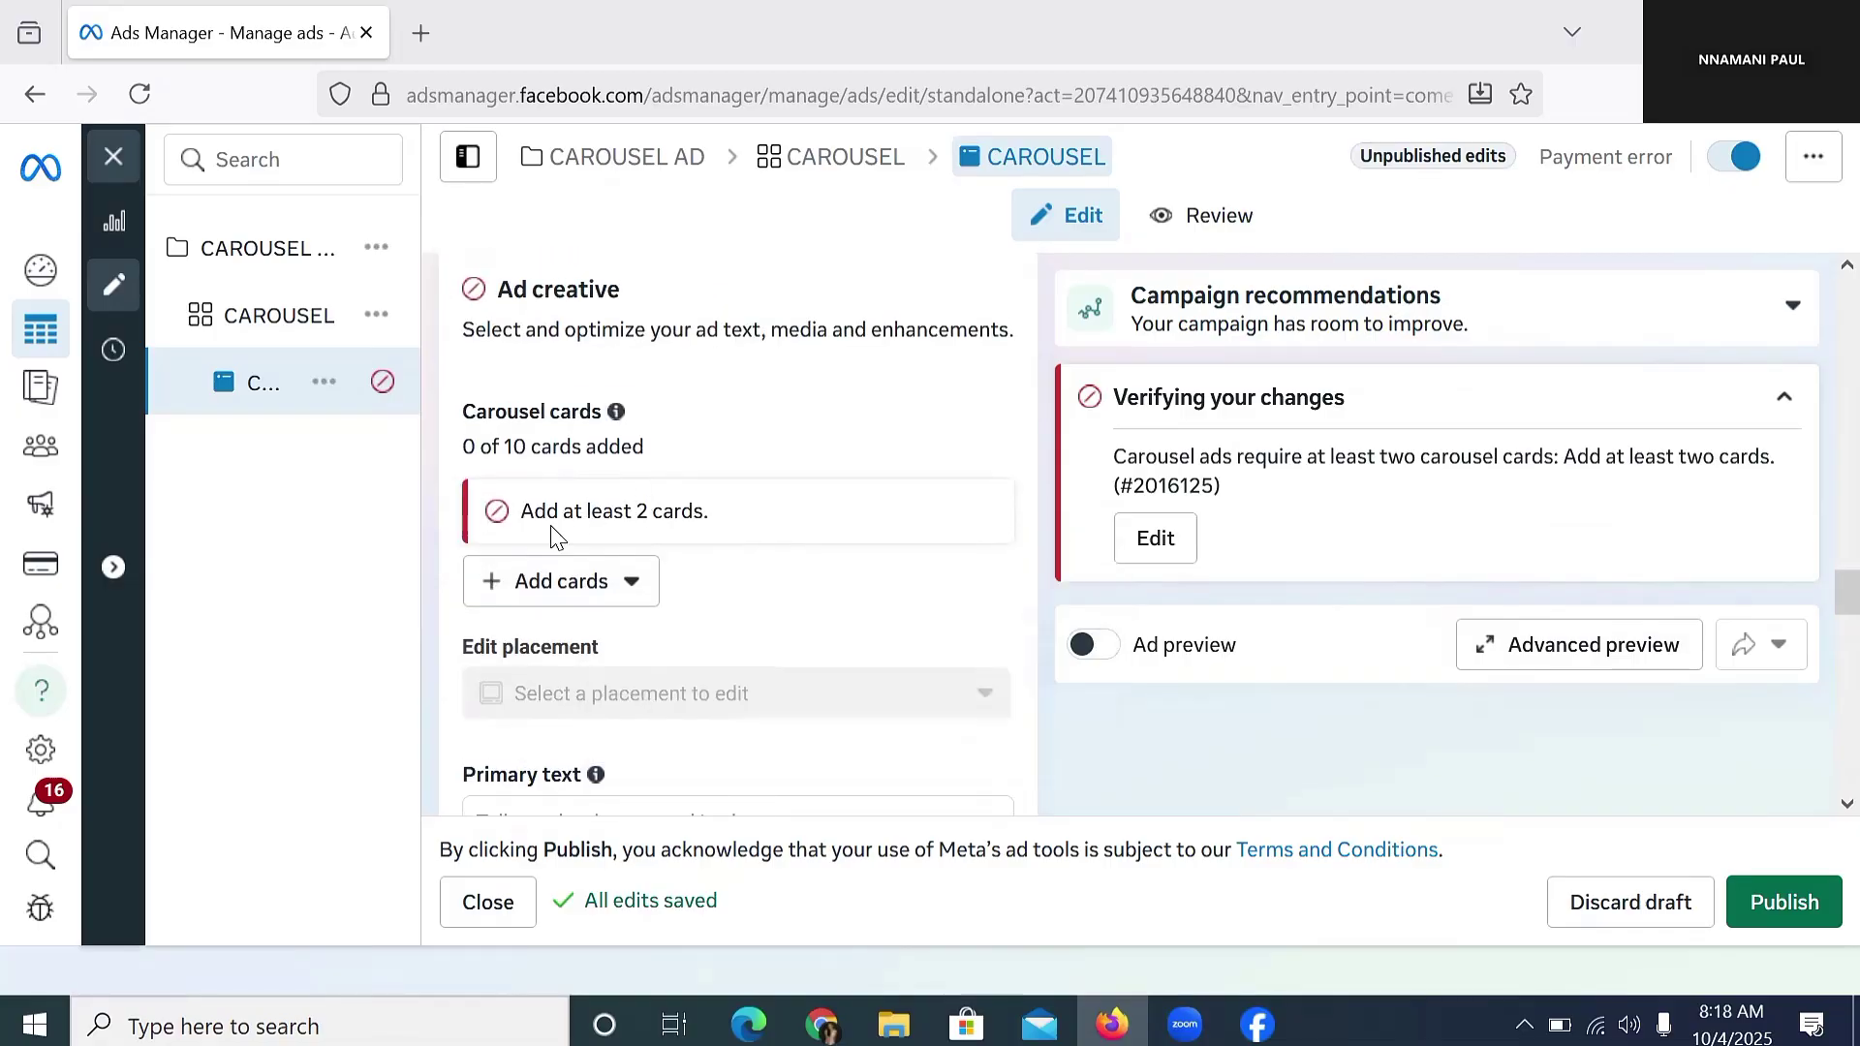
click(518, 581)
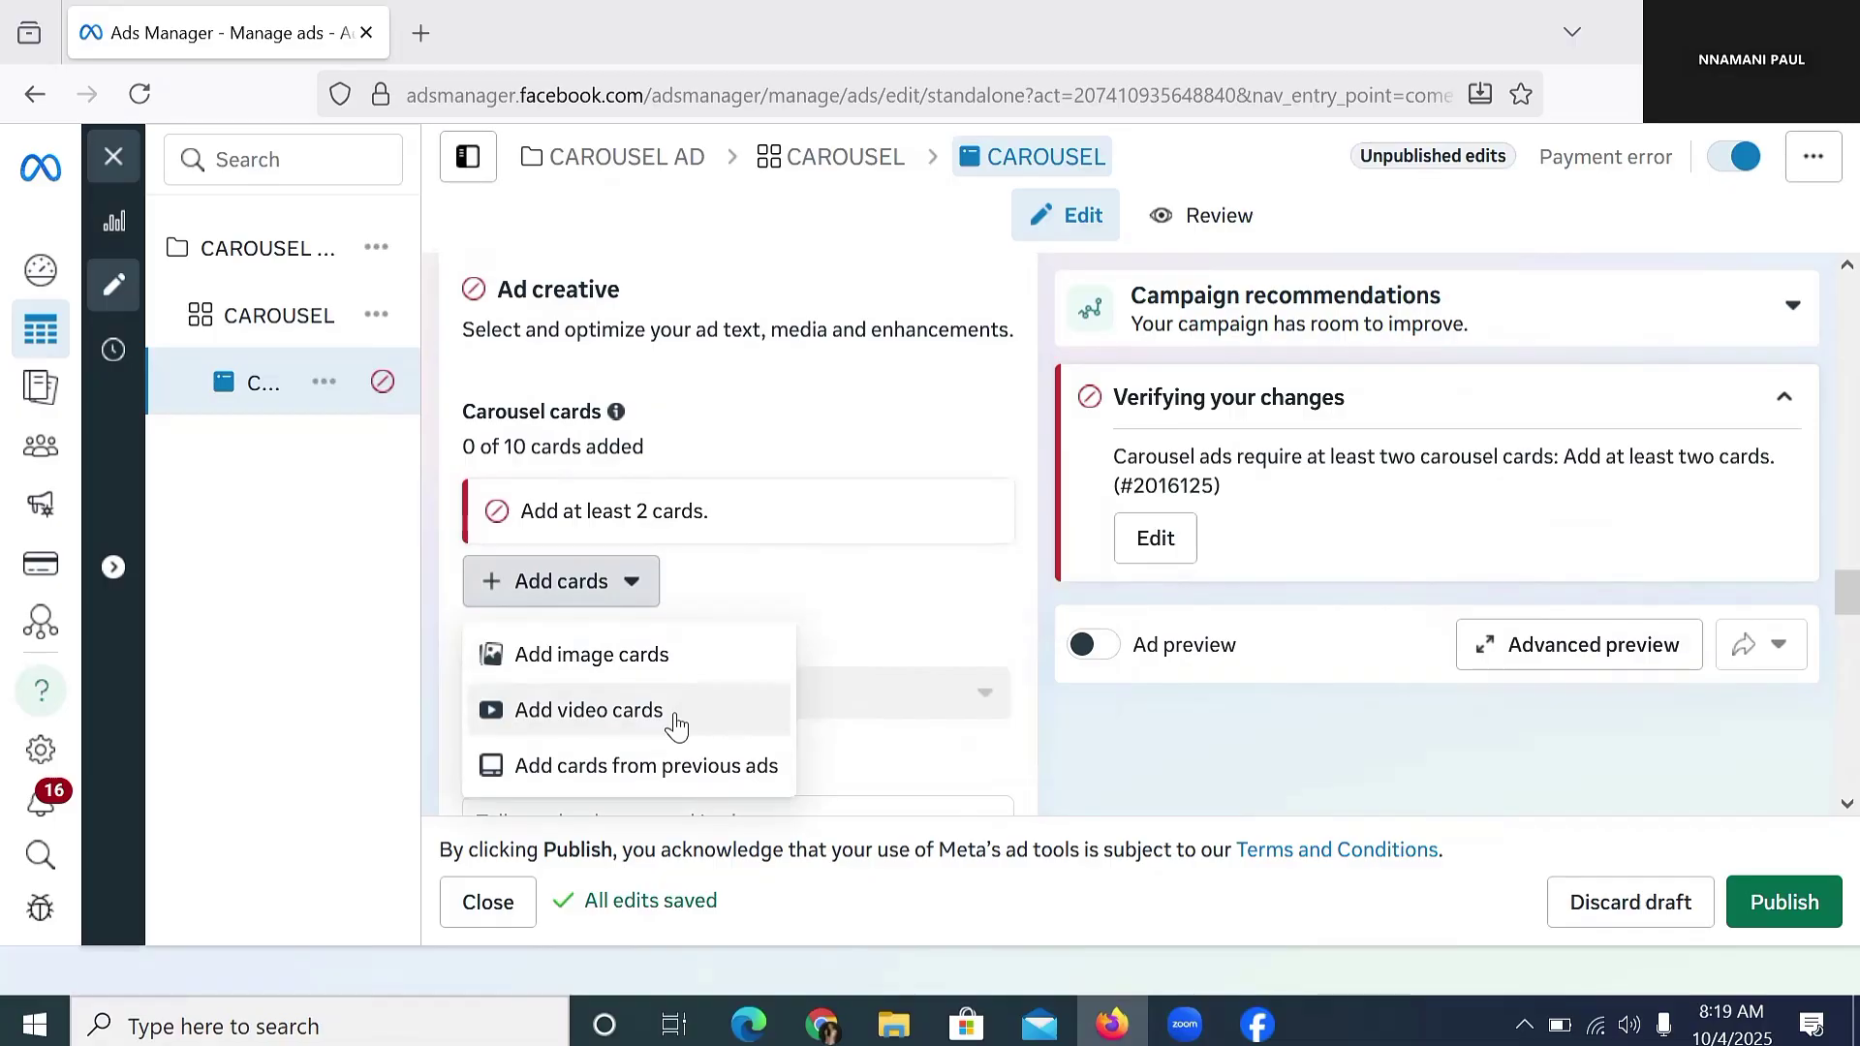
click(721, 668)
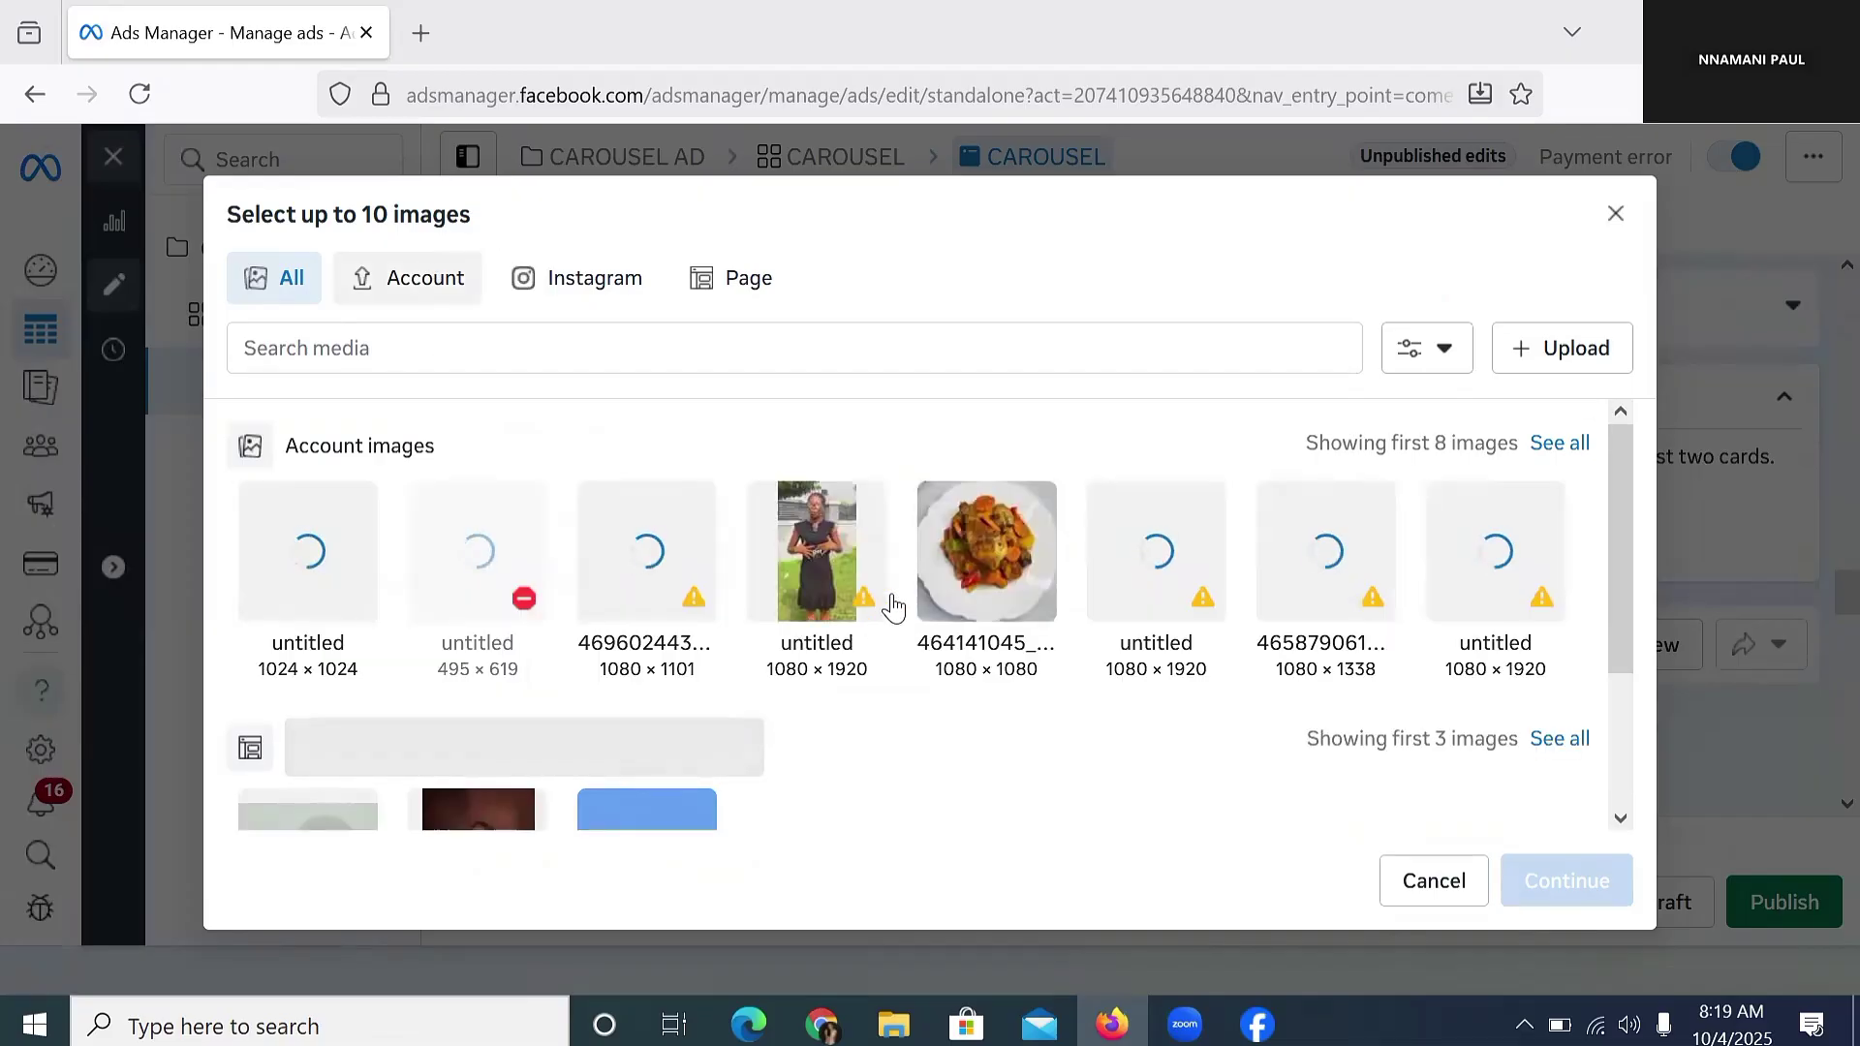
click(427, 283)
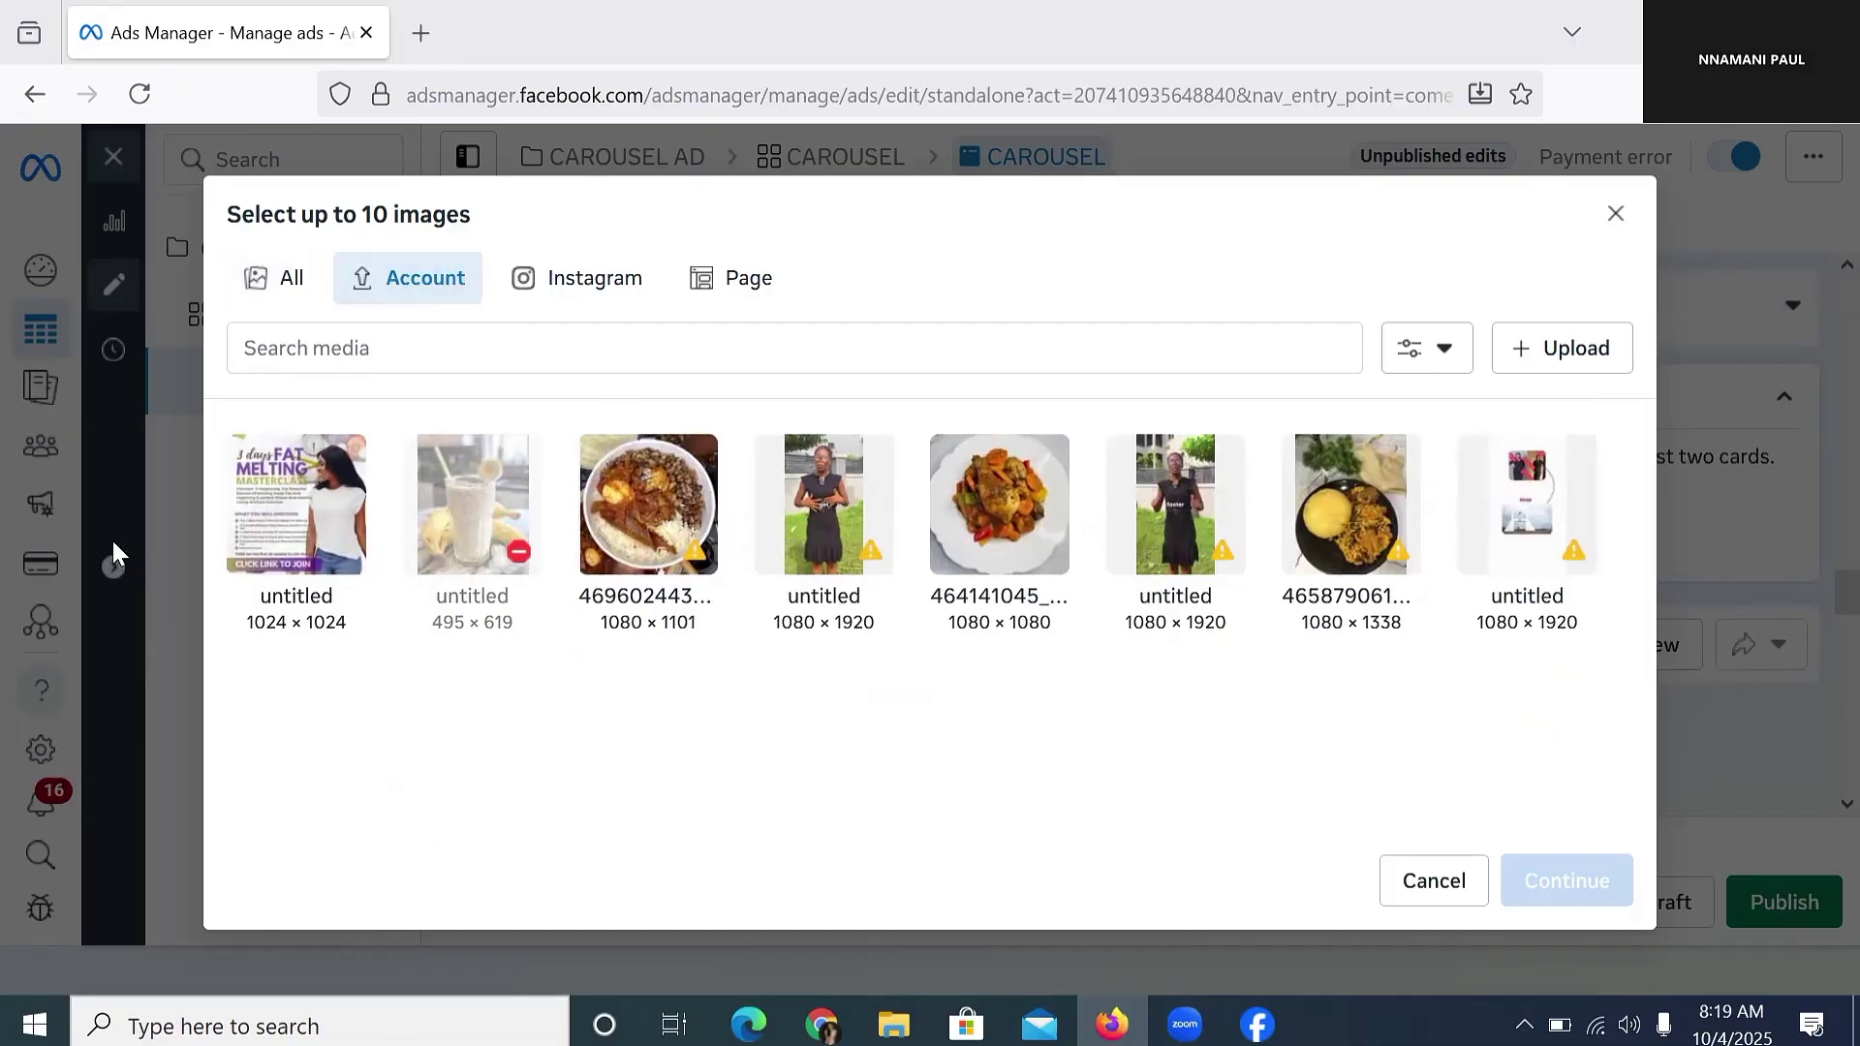
click(276, 560)
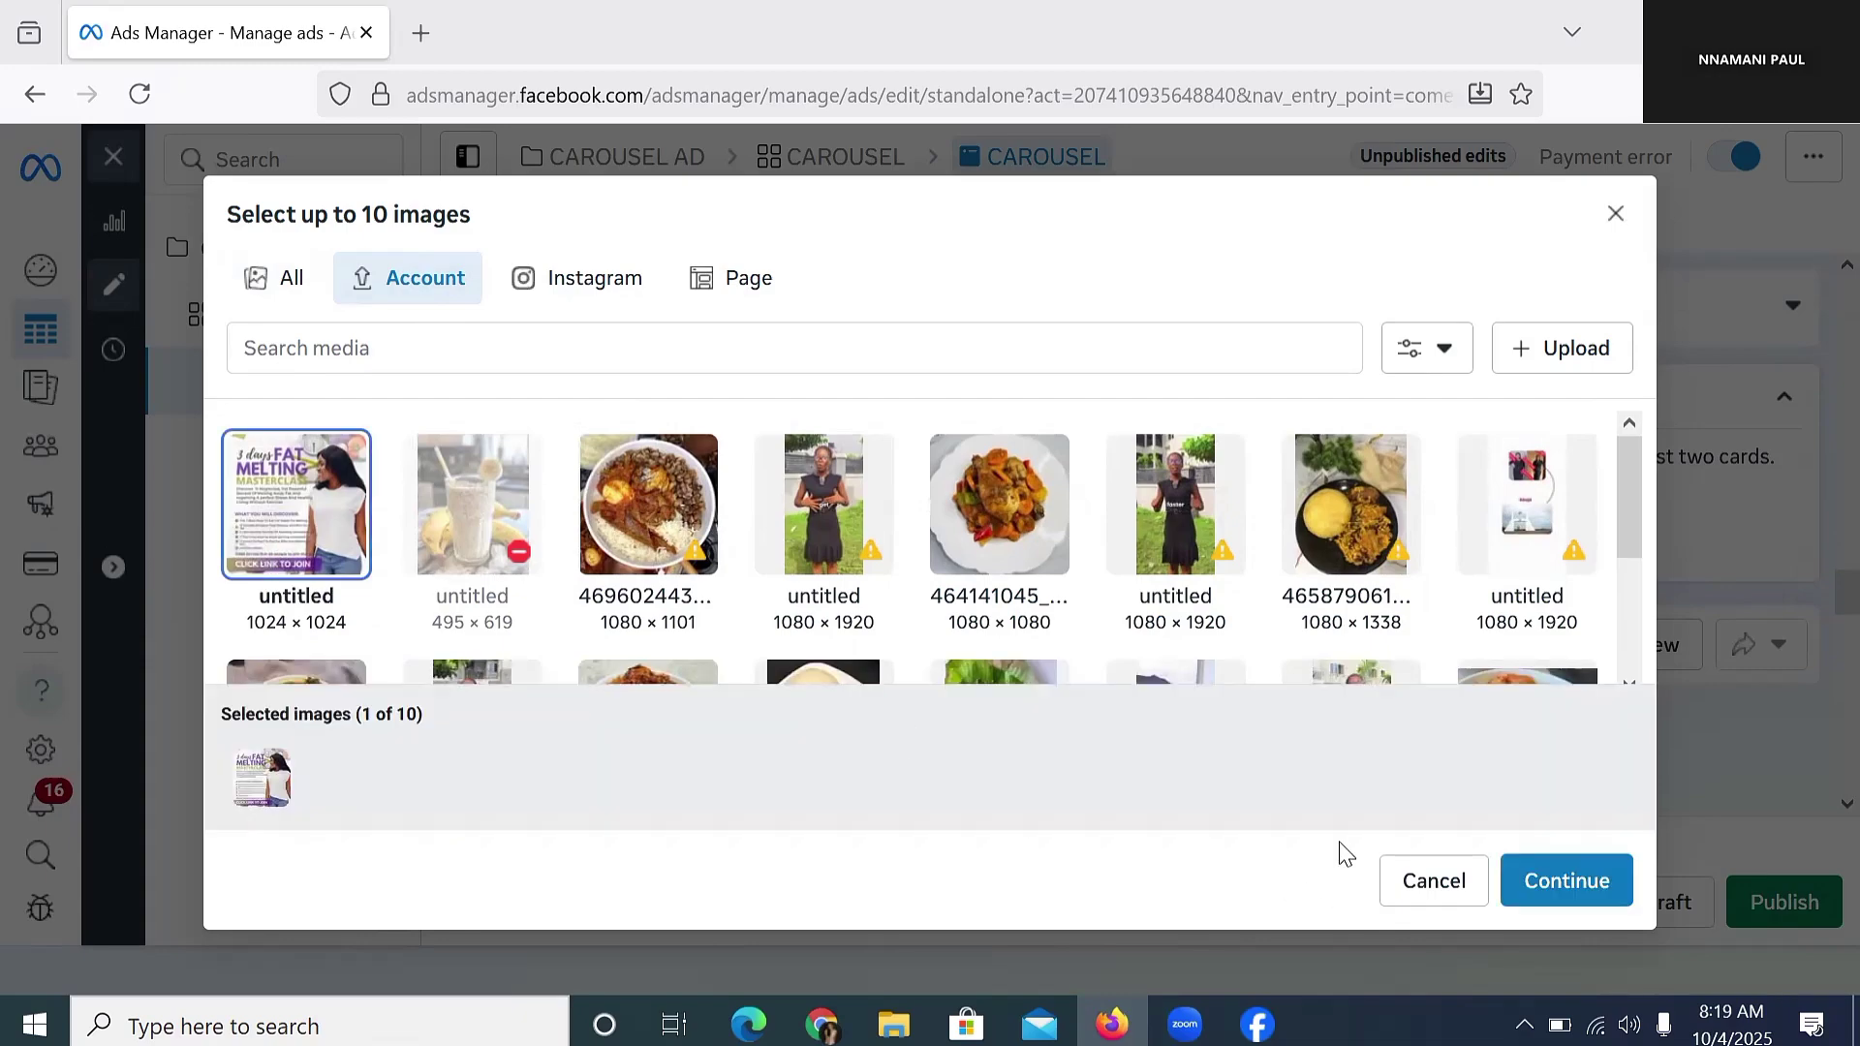
click(1566, 880)
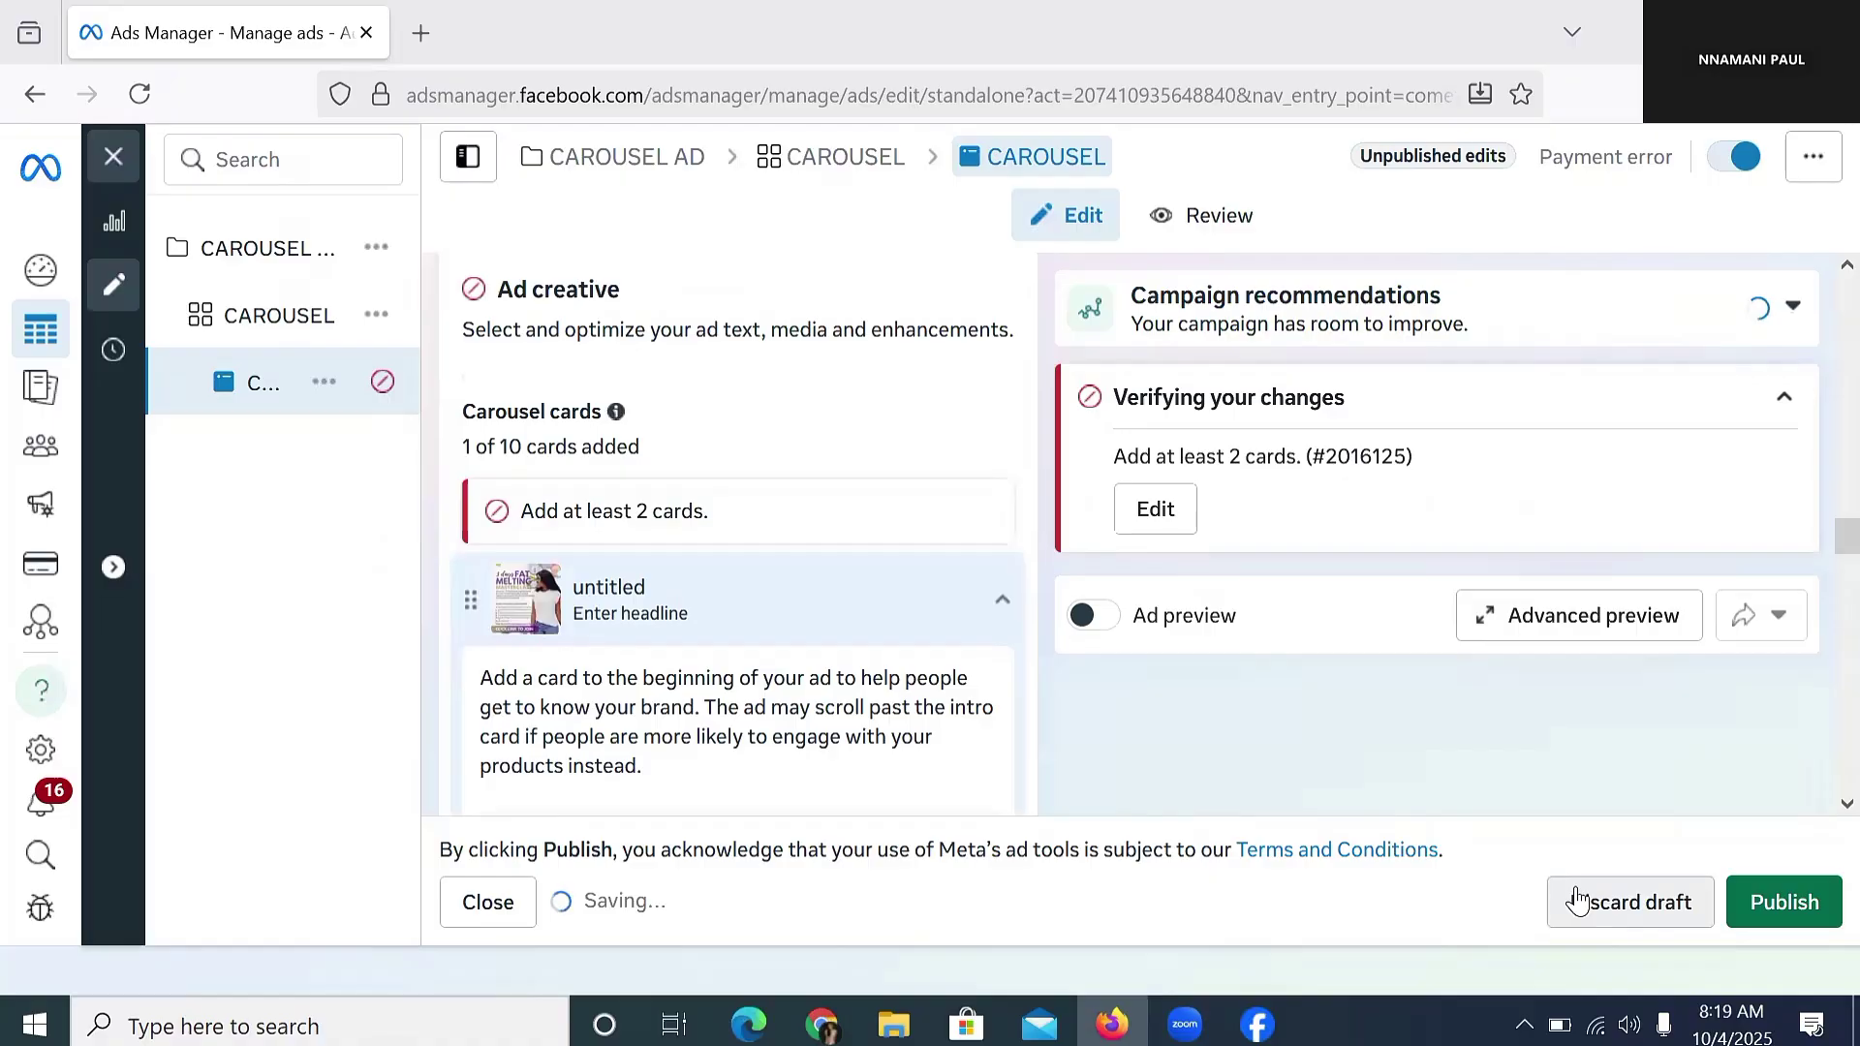
Step: Examine the new carousel card's image, headline, description and website URL fields
scroll(704, 635, down, 4)
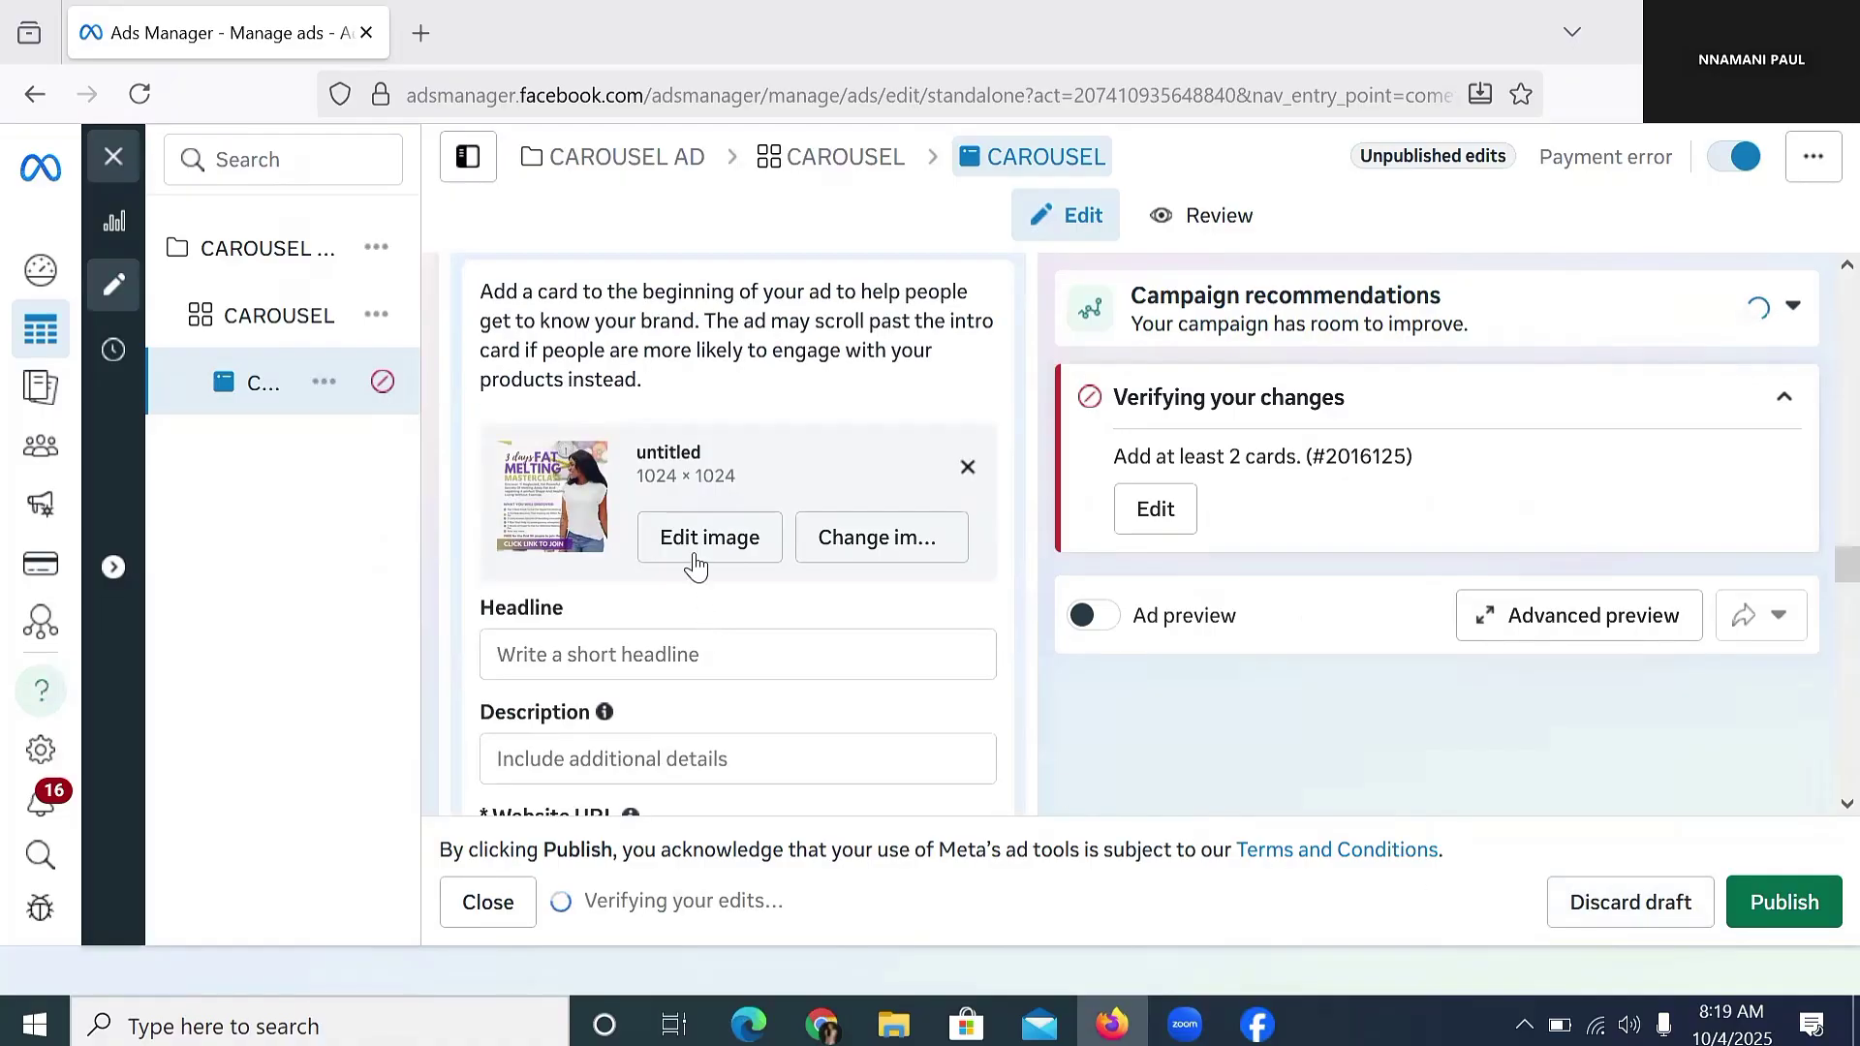
scroll(716, 601, down, 1)
scroll(813, 515, up, 1)
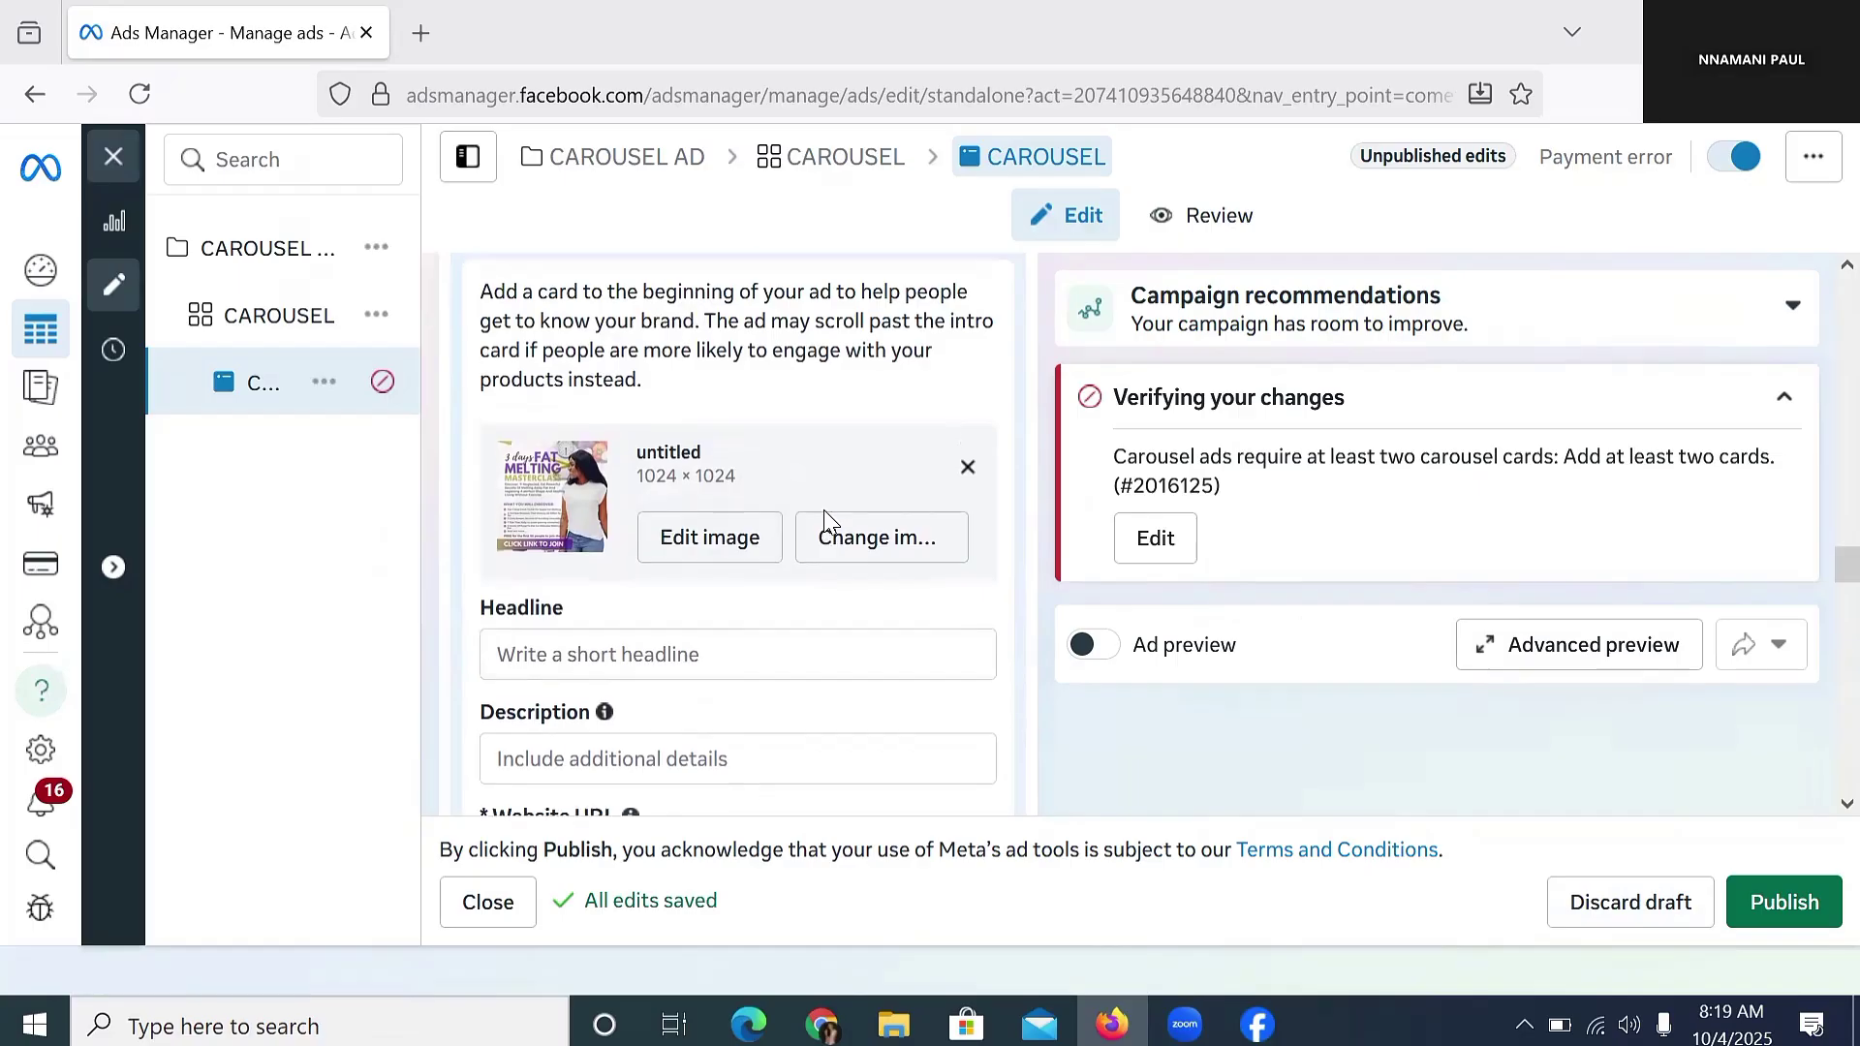
click(616, 651)
scroll(616, 649, down, 3)
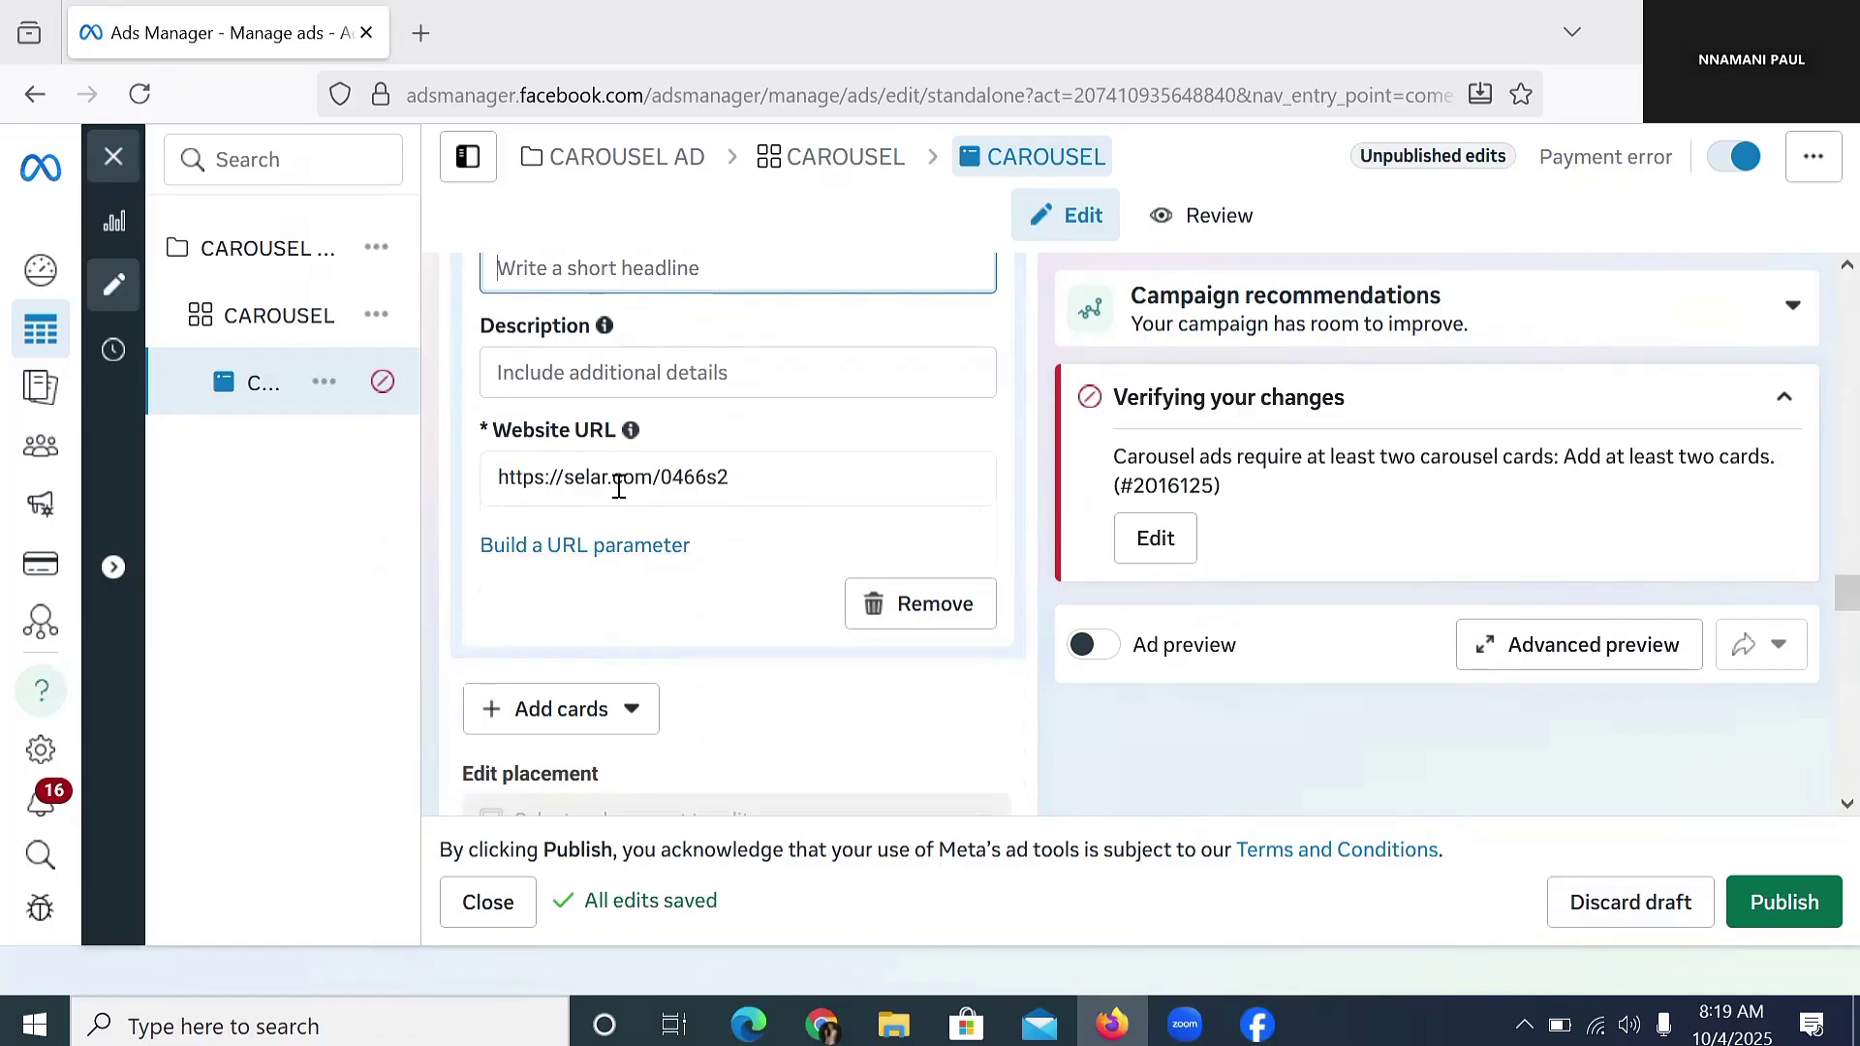
scroll(585, 433, up, 3)
scroll(565, 610, down, 2)
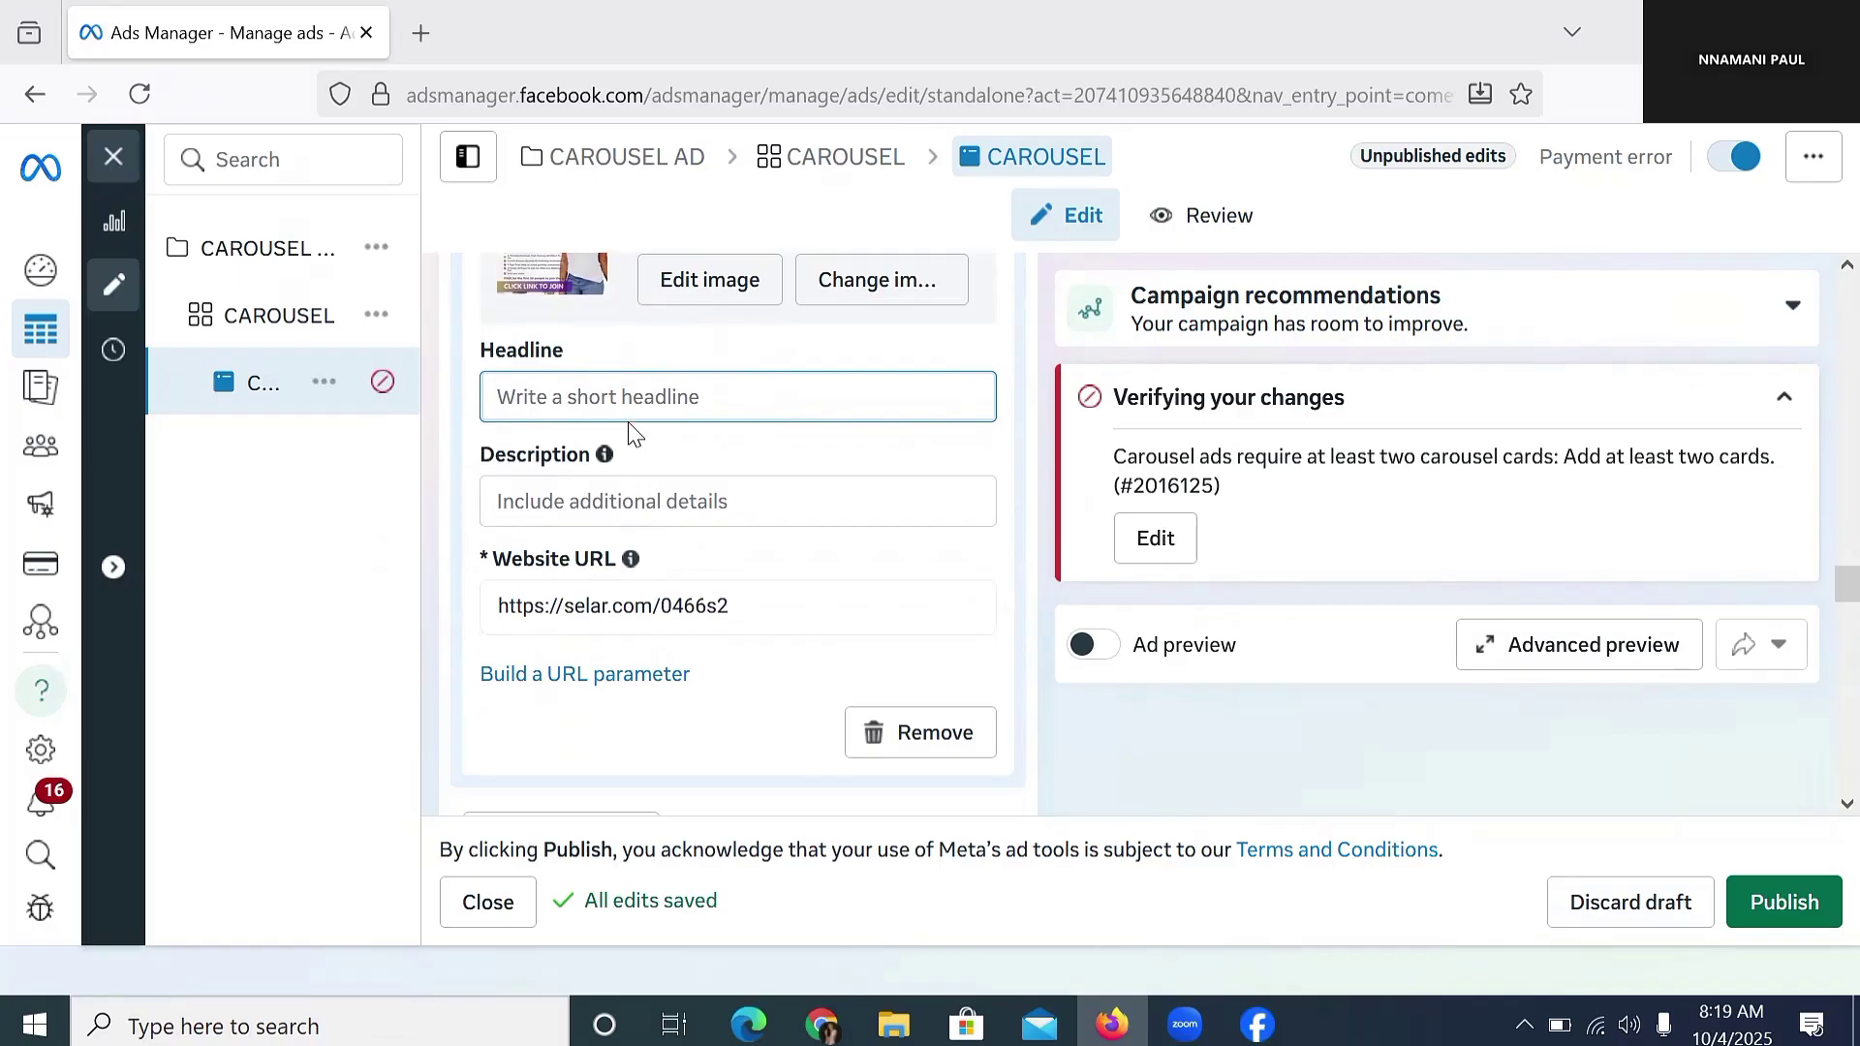
scroll(640, 435, up, 2)
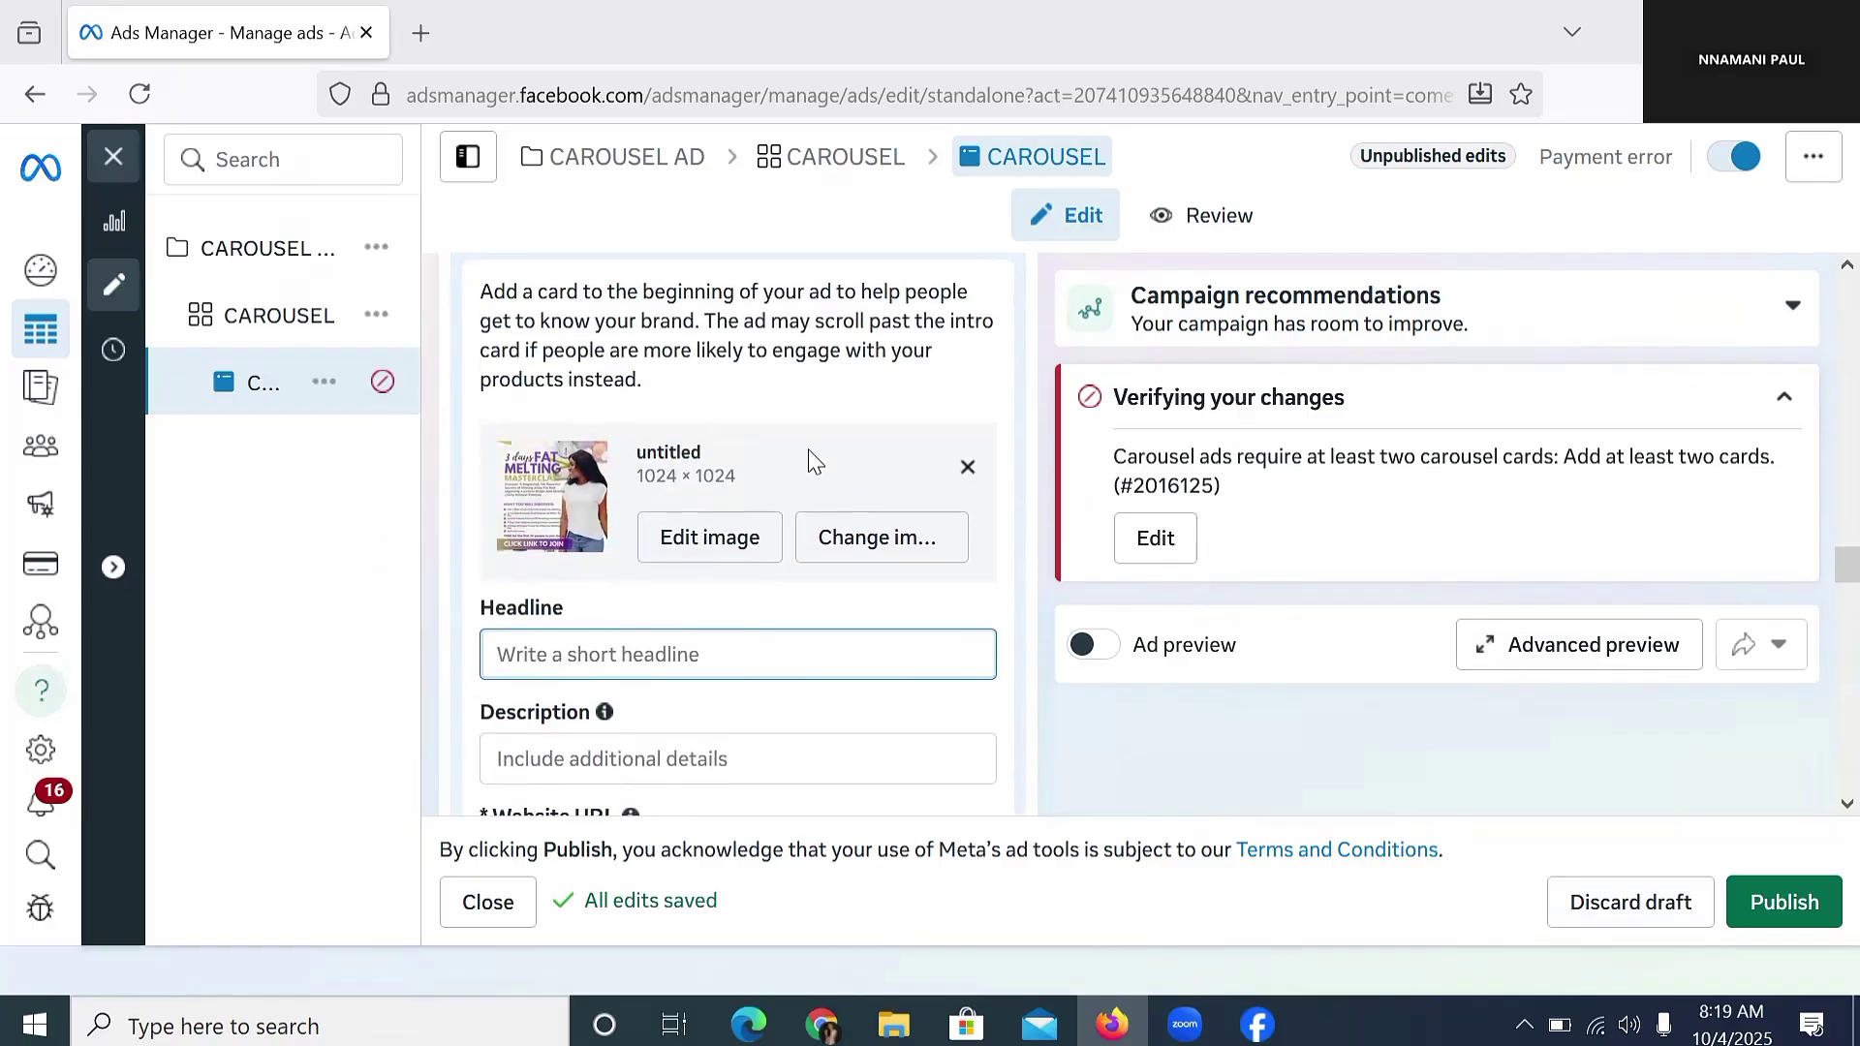
scroll(812, 462, down, 2)
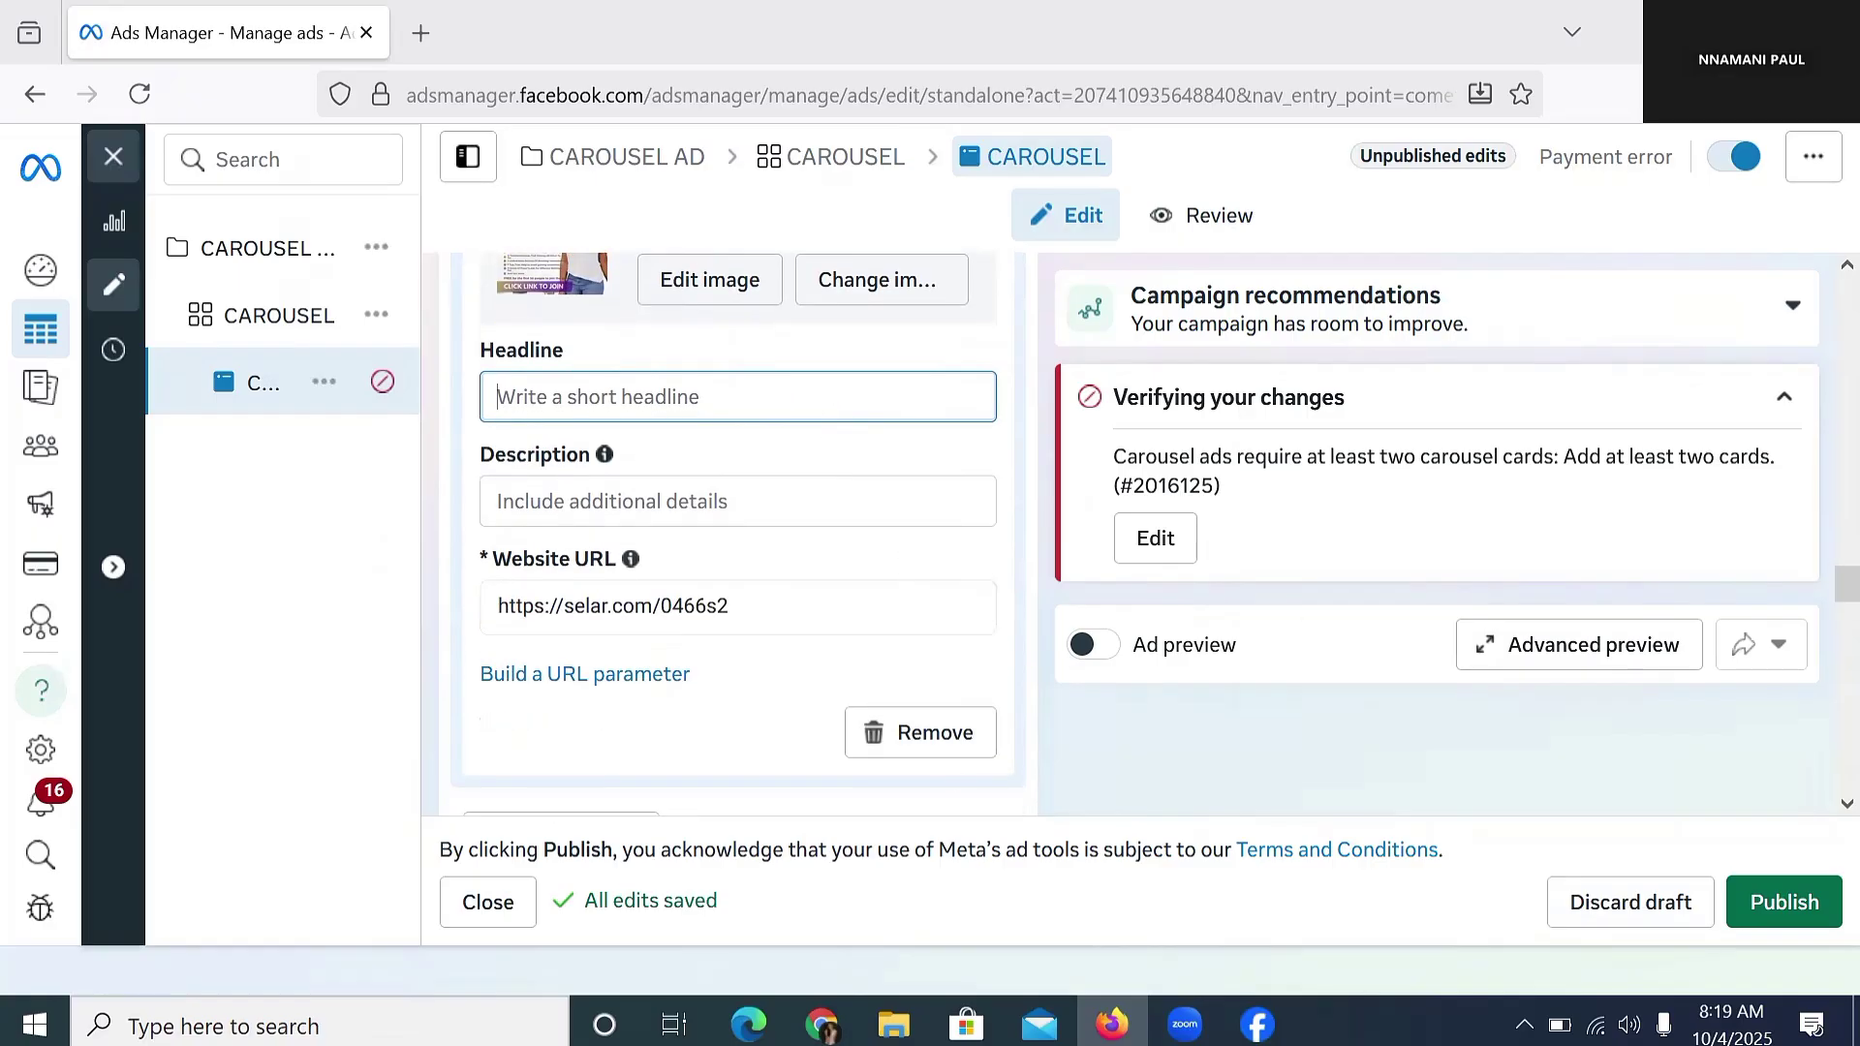
scroll(700, 528, up, 1)
scroll(700, 534, up, 2)
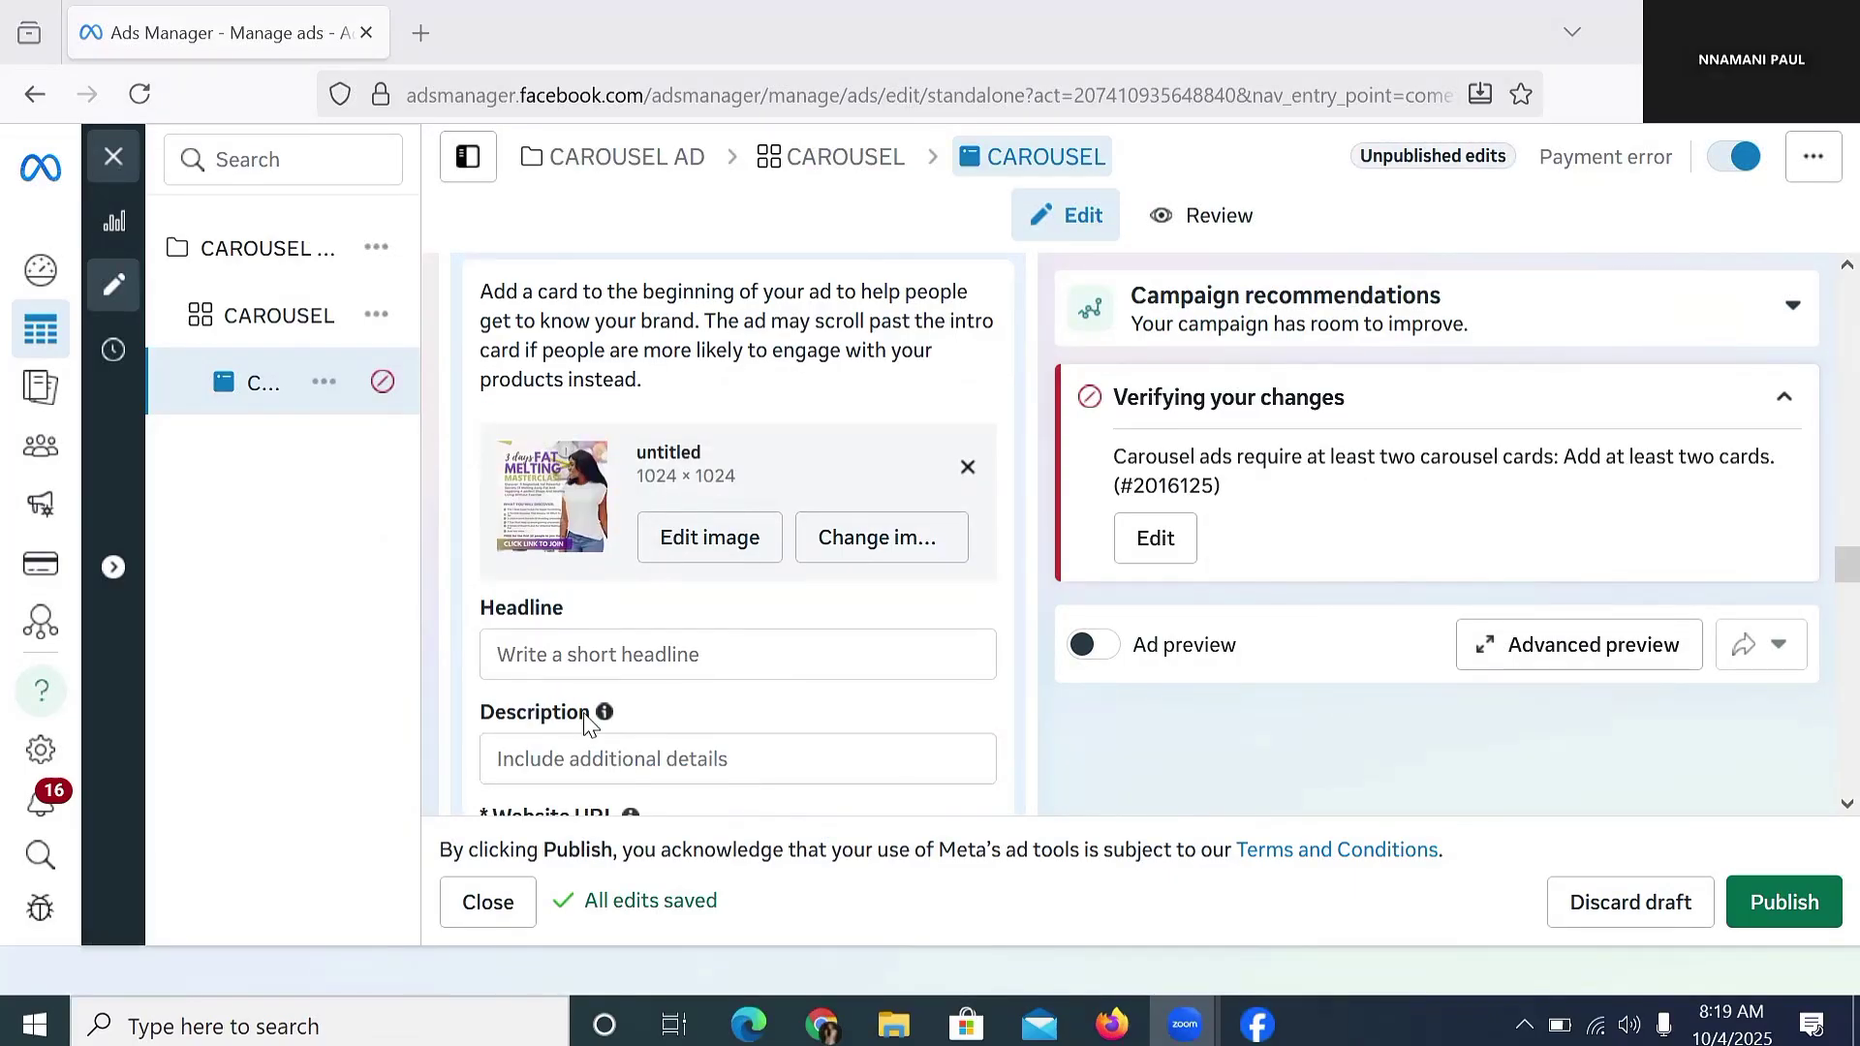
scroll(603, 736, down, 1)
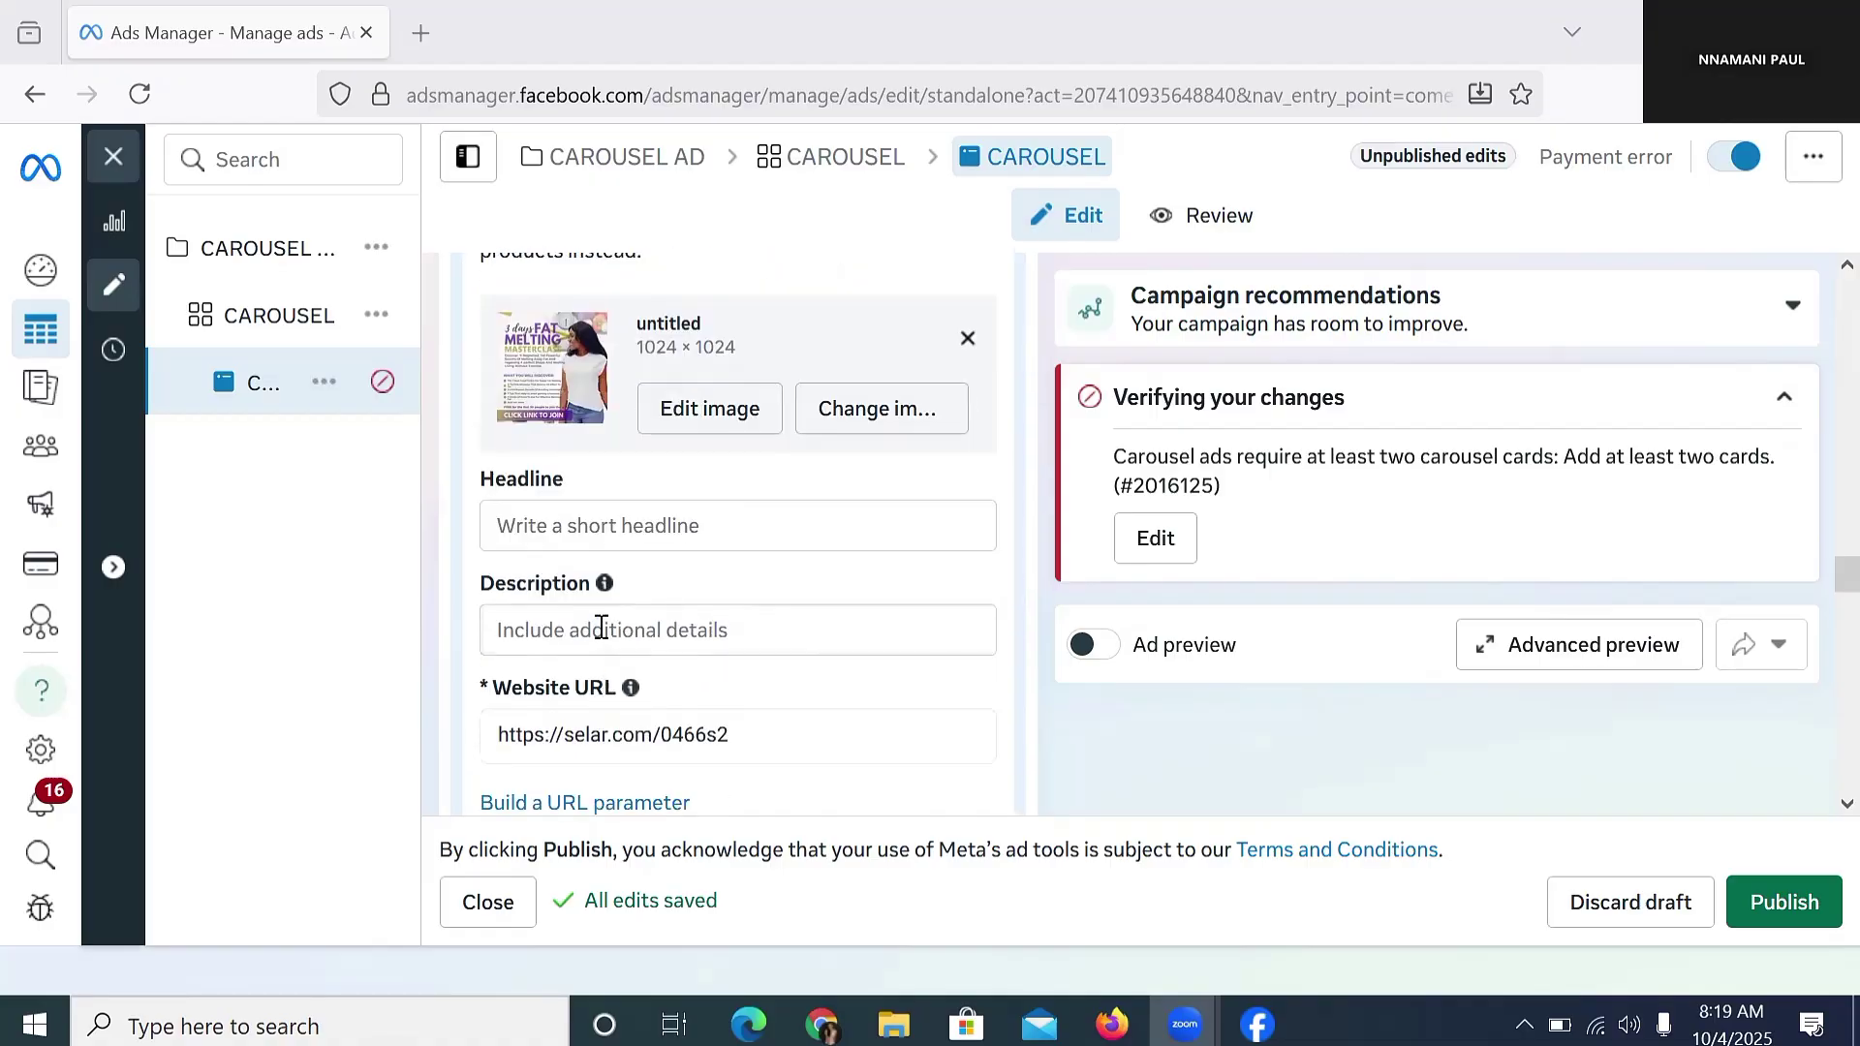
scroll(593, 497, down, 2)
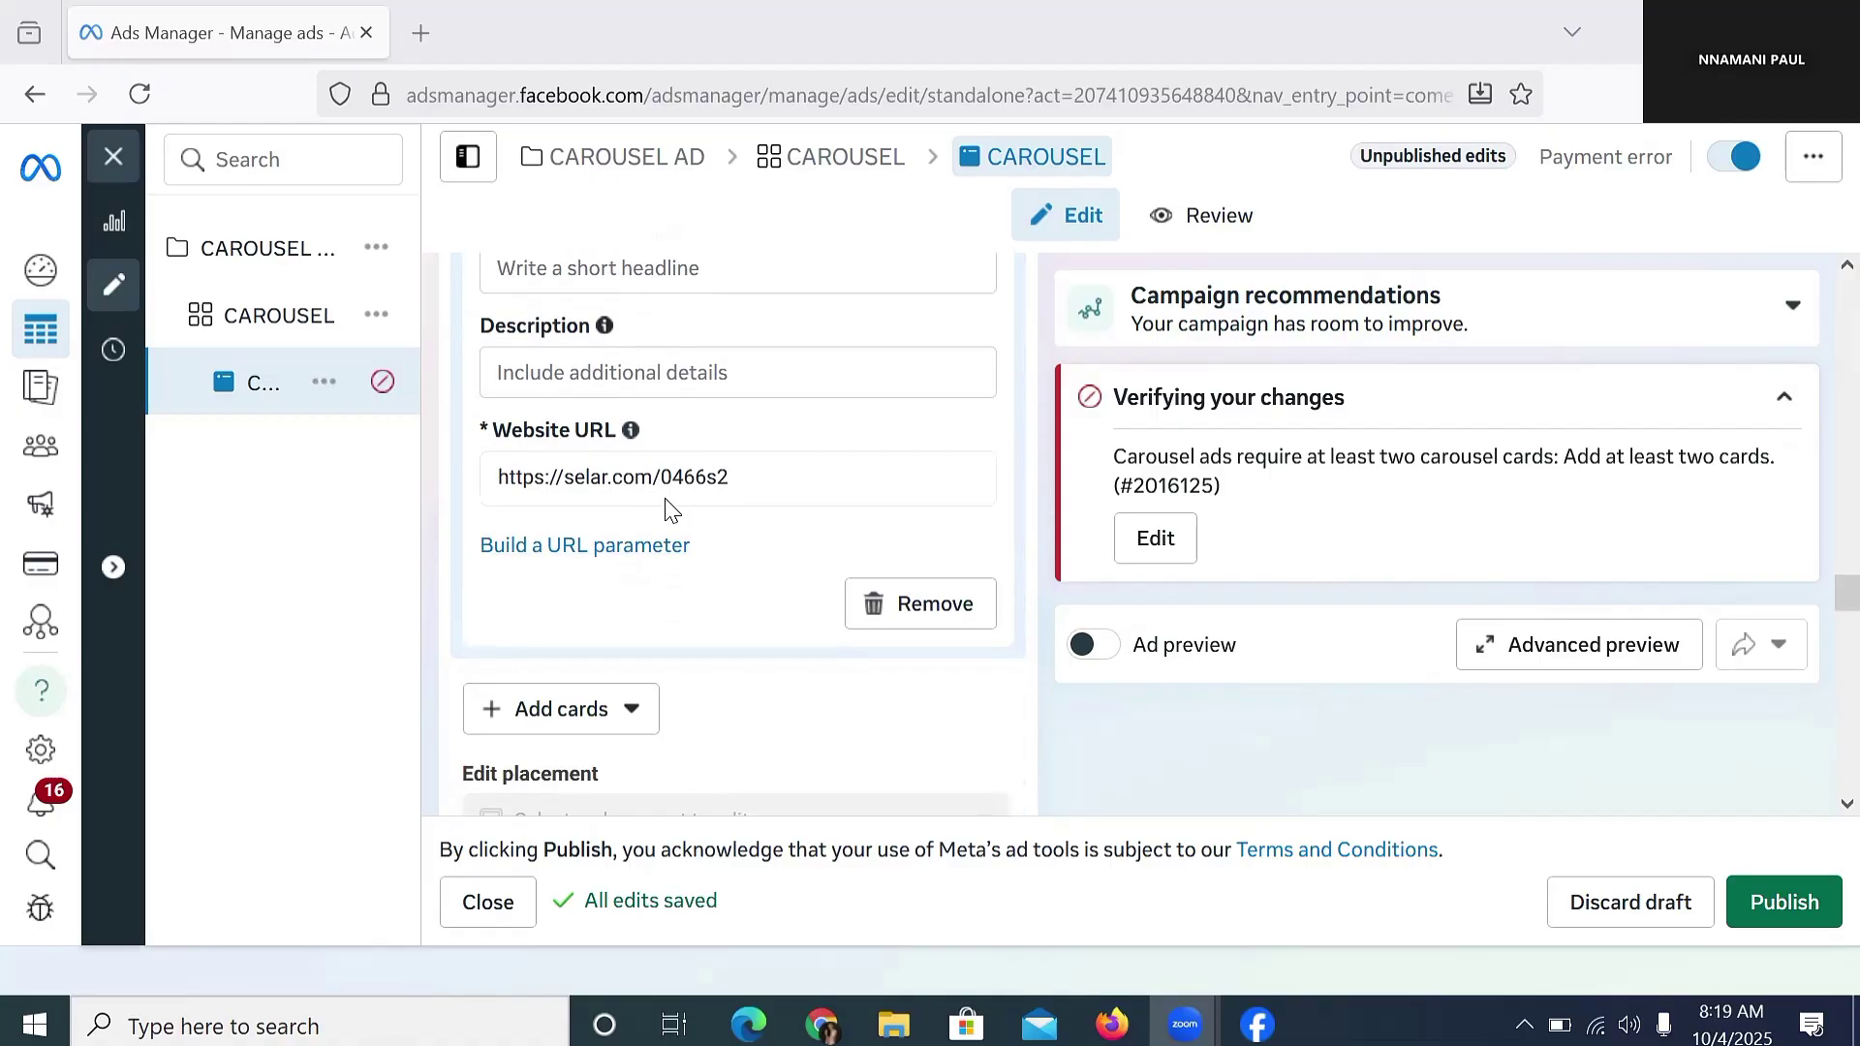
Step: Add a second image card to the carousel using the 1080 × 1101 food image whose name starts with 469602443
click(539, 708)
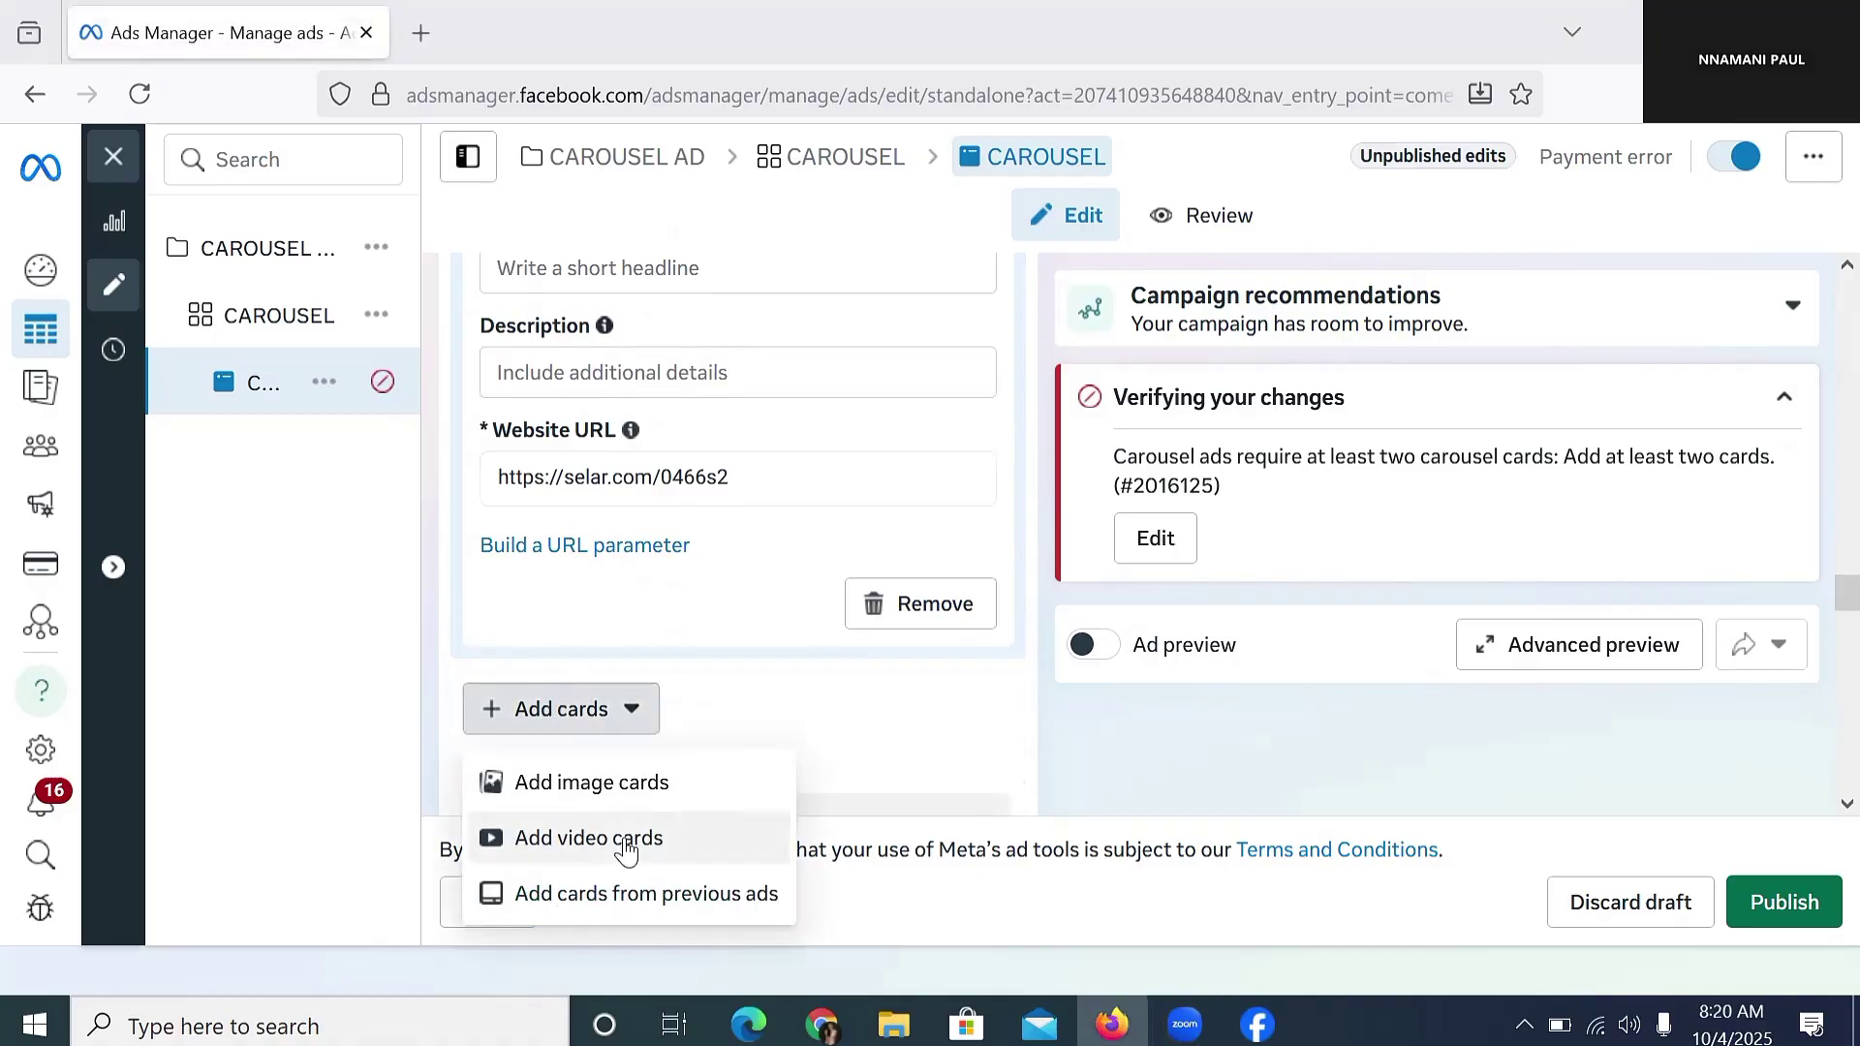
click(621, 791)
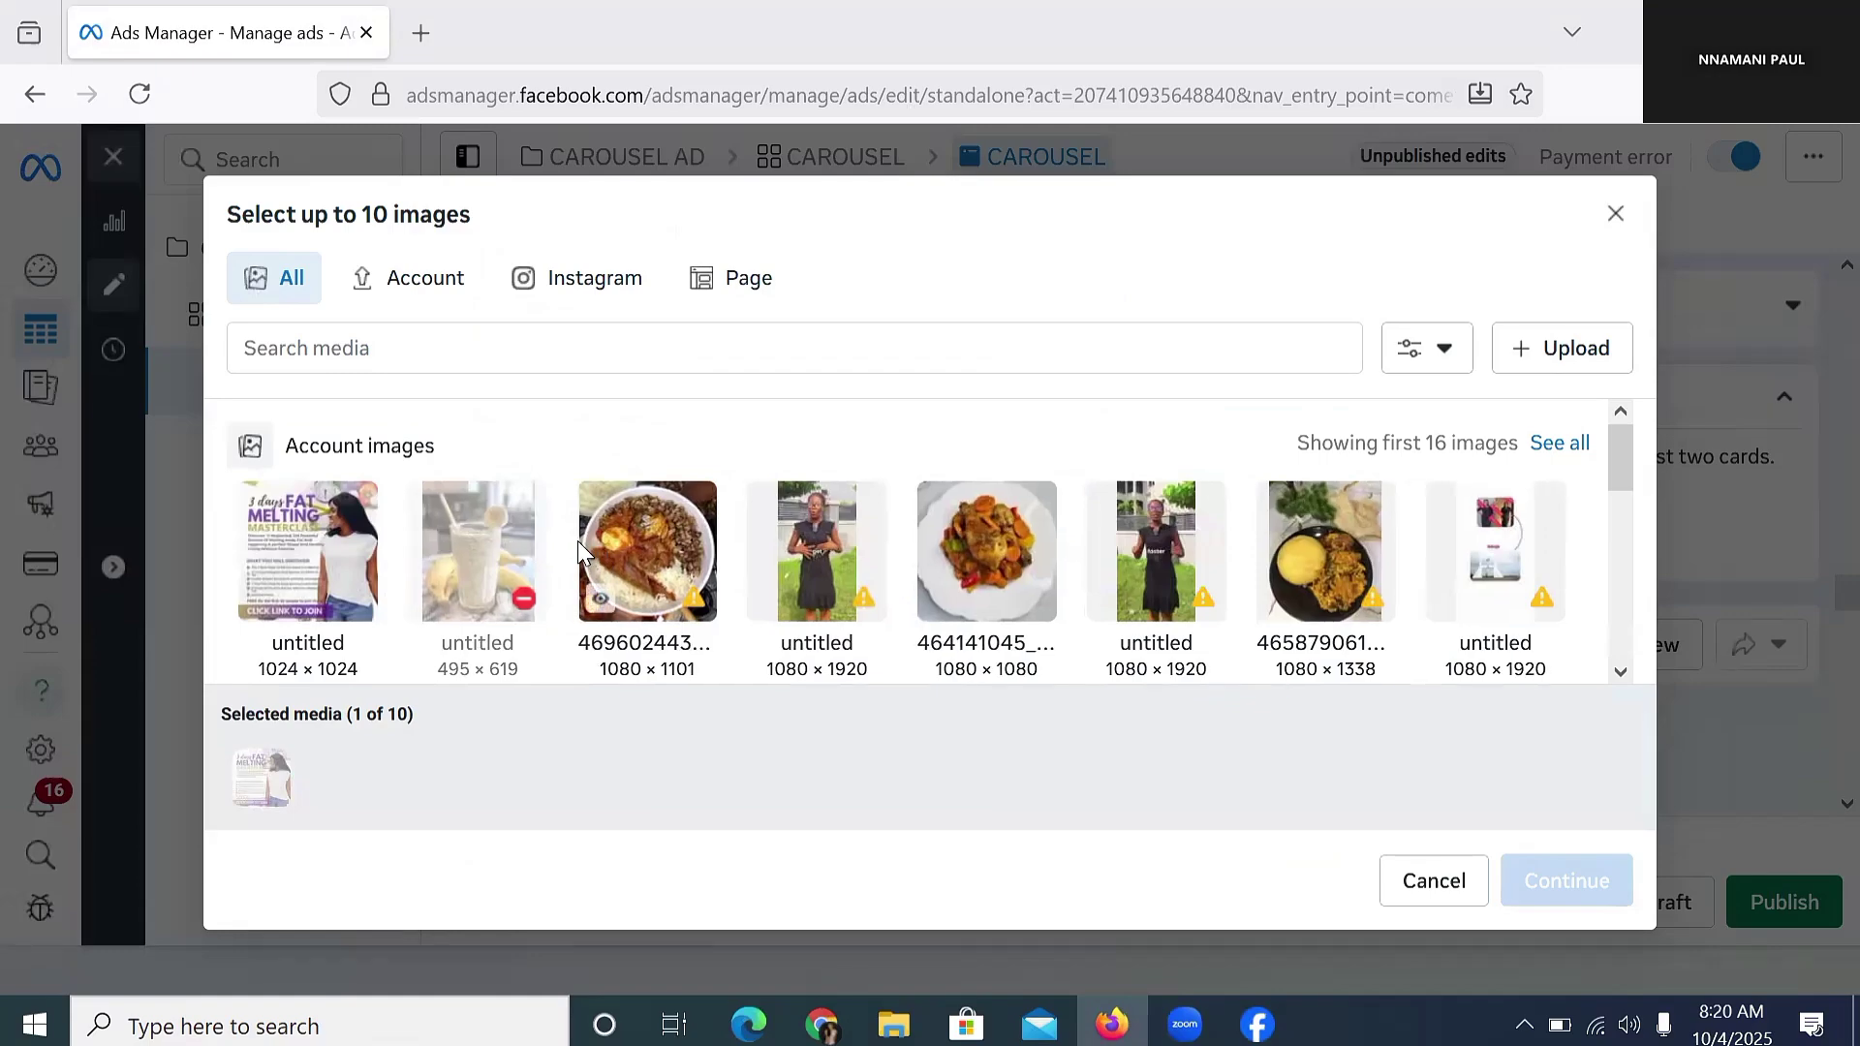
click(635, 573)
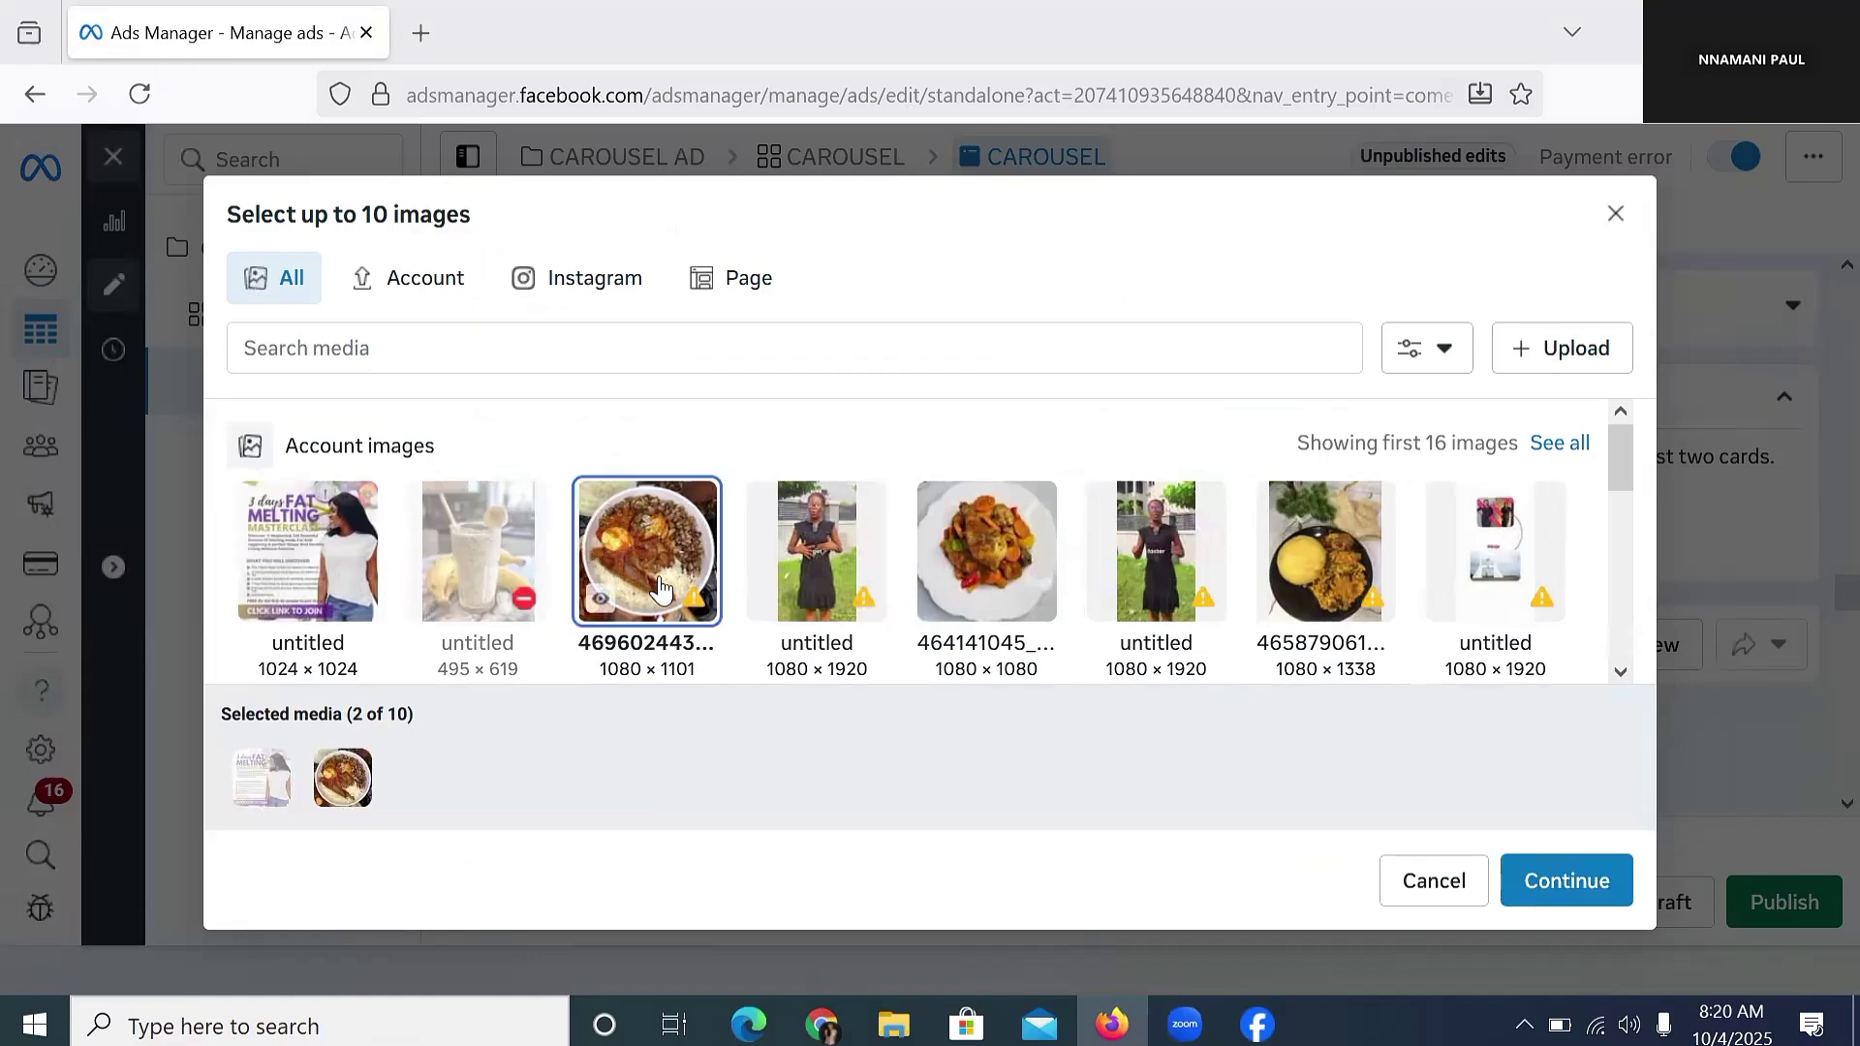
click(1596, 893)
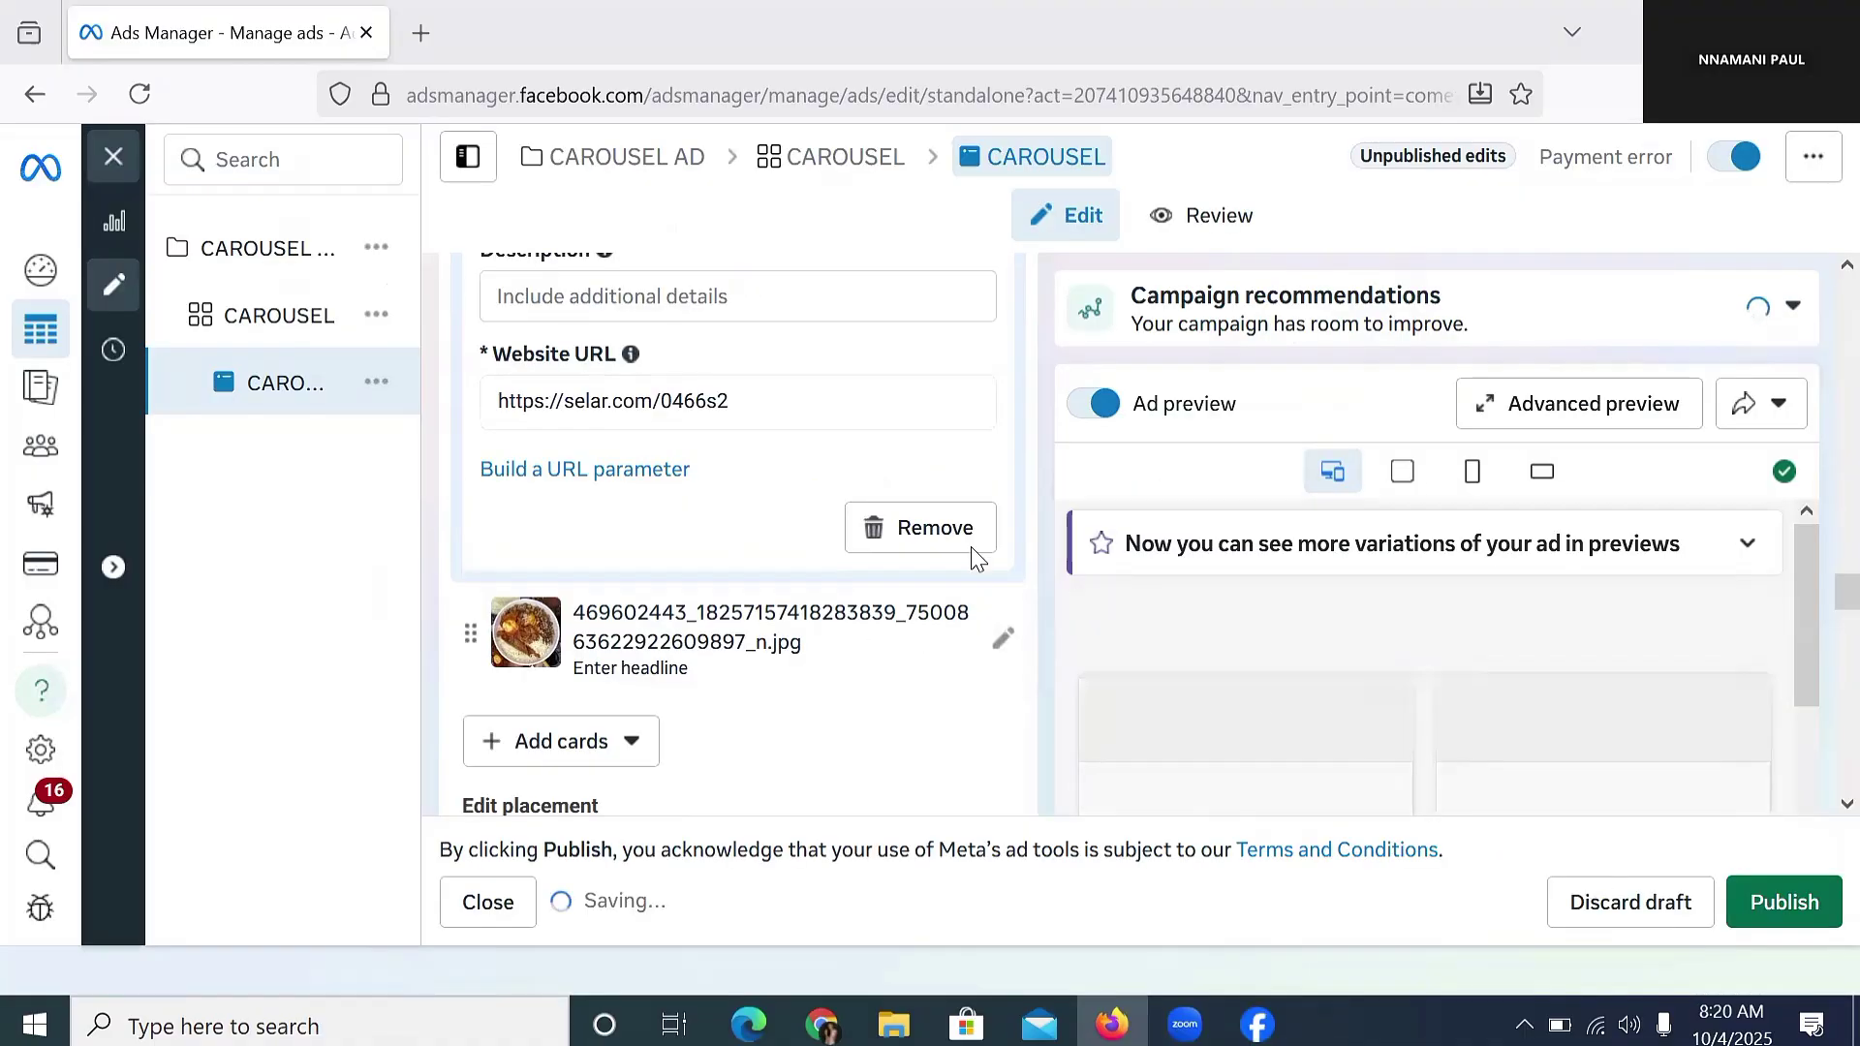
Step: Add a third image card to the carousel using the 1080 × 1080 food image whose name starts with 464141045
scroll(678, 445, down, 3)
scroll(681, 444, down, 2)
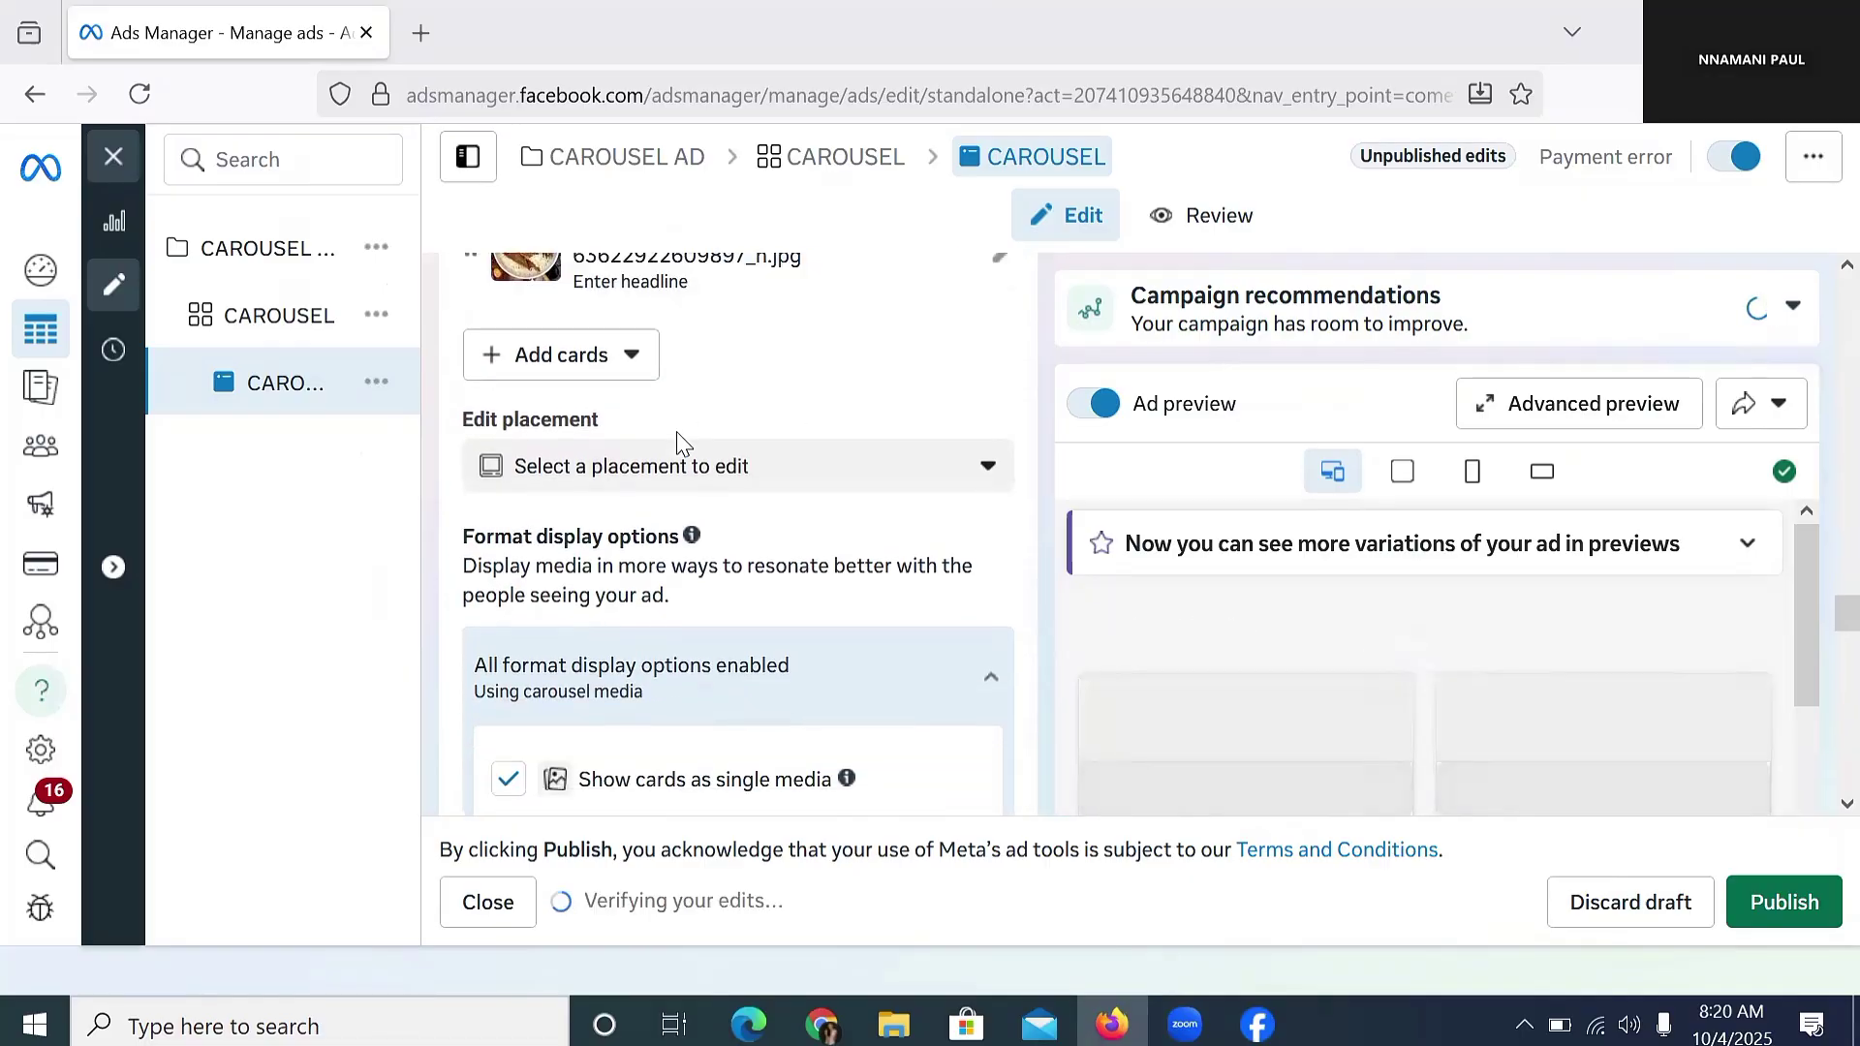
scroll(681, 436, down, 1)
scroll(684, 438, up, 5)
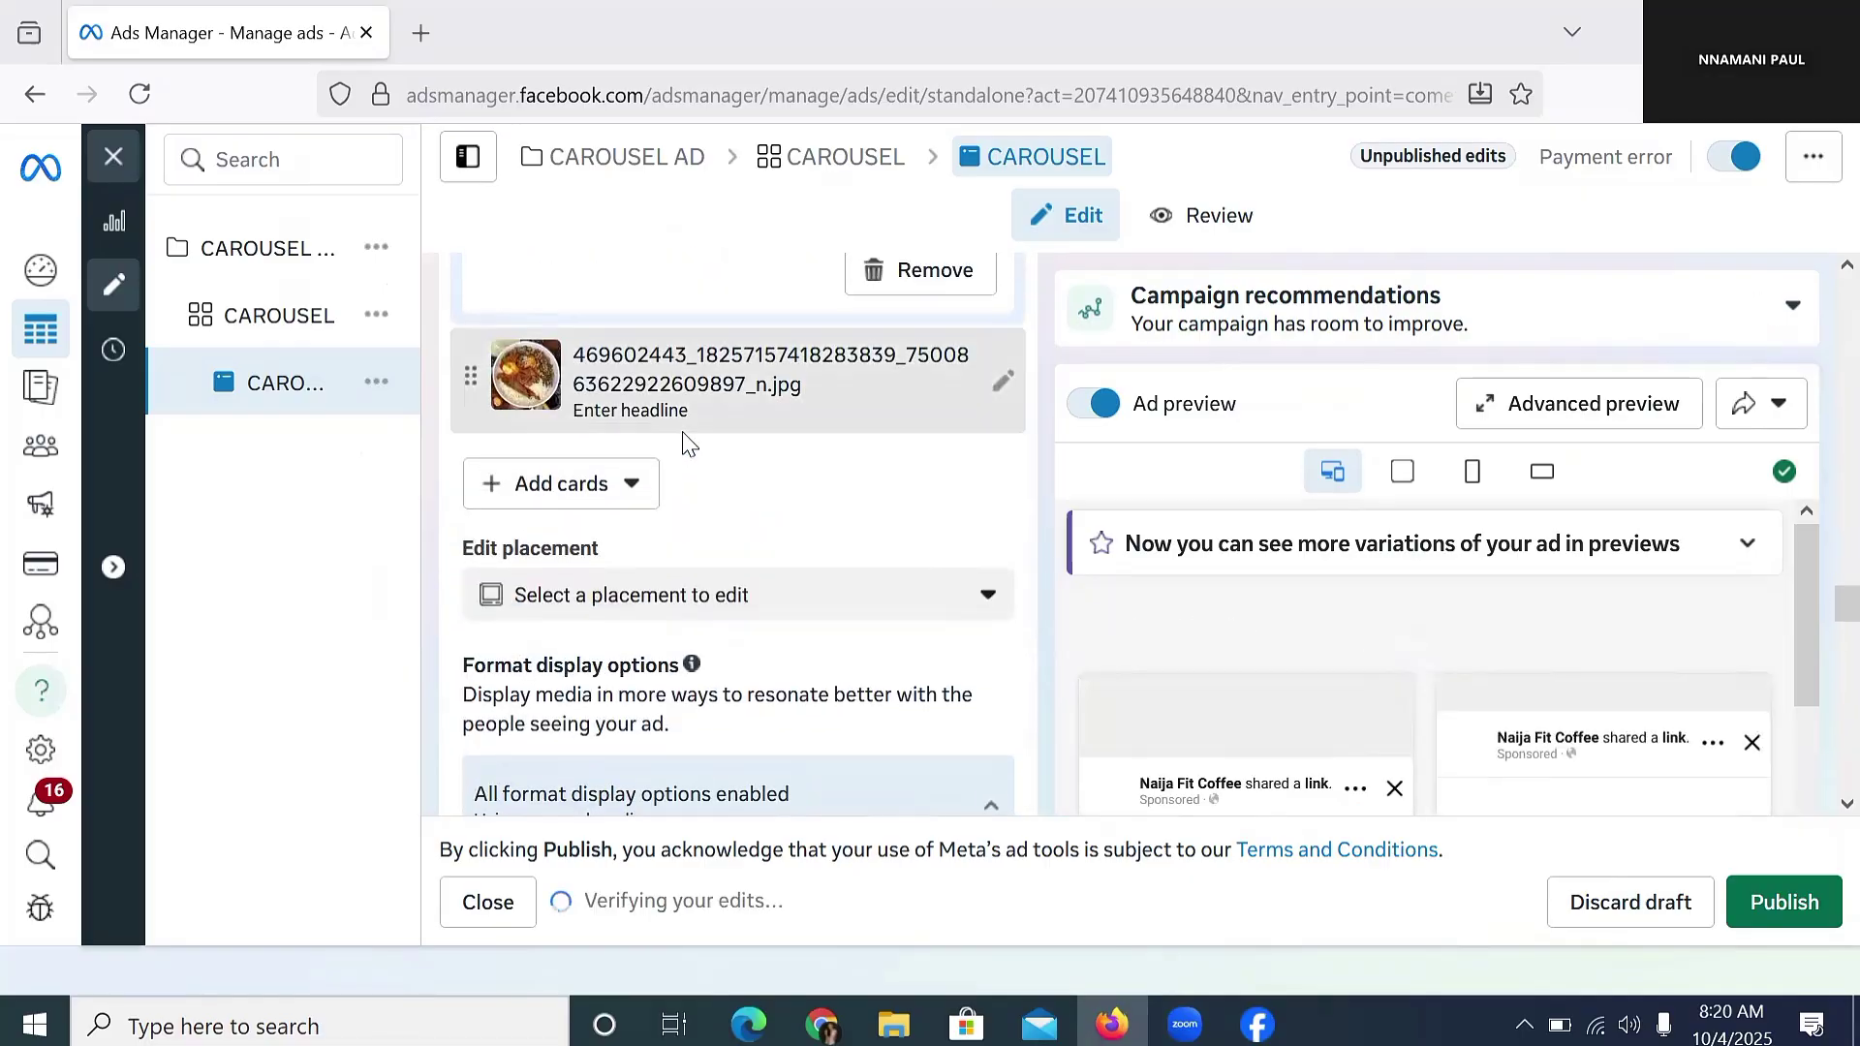
scroll(539, 551, down, 3)
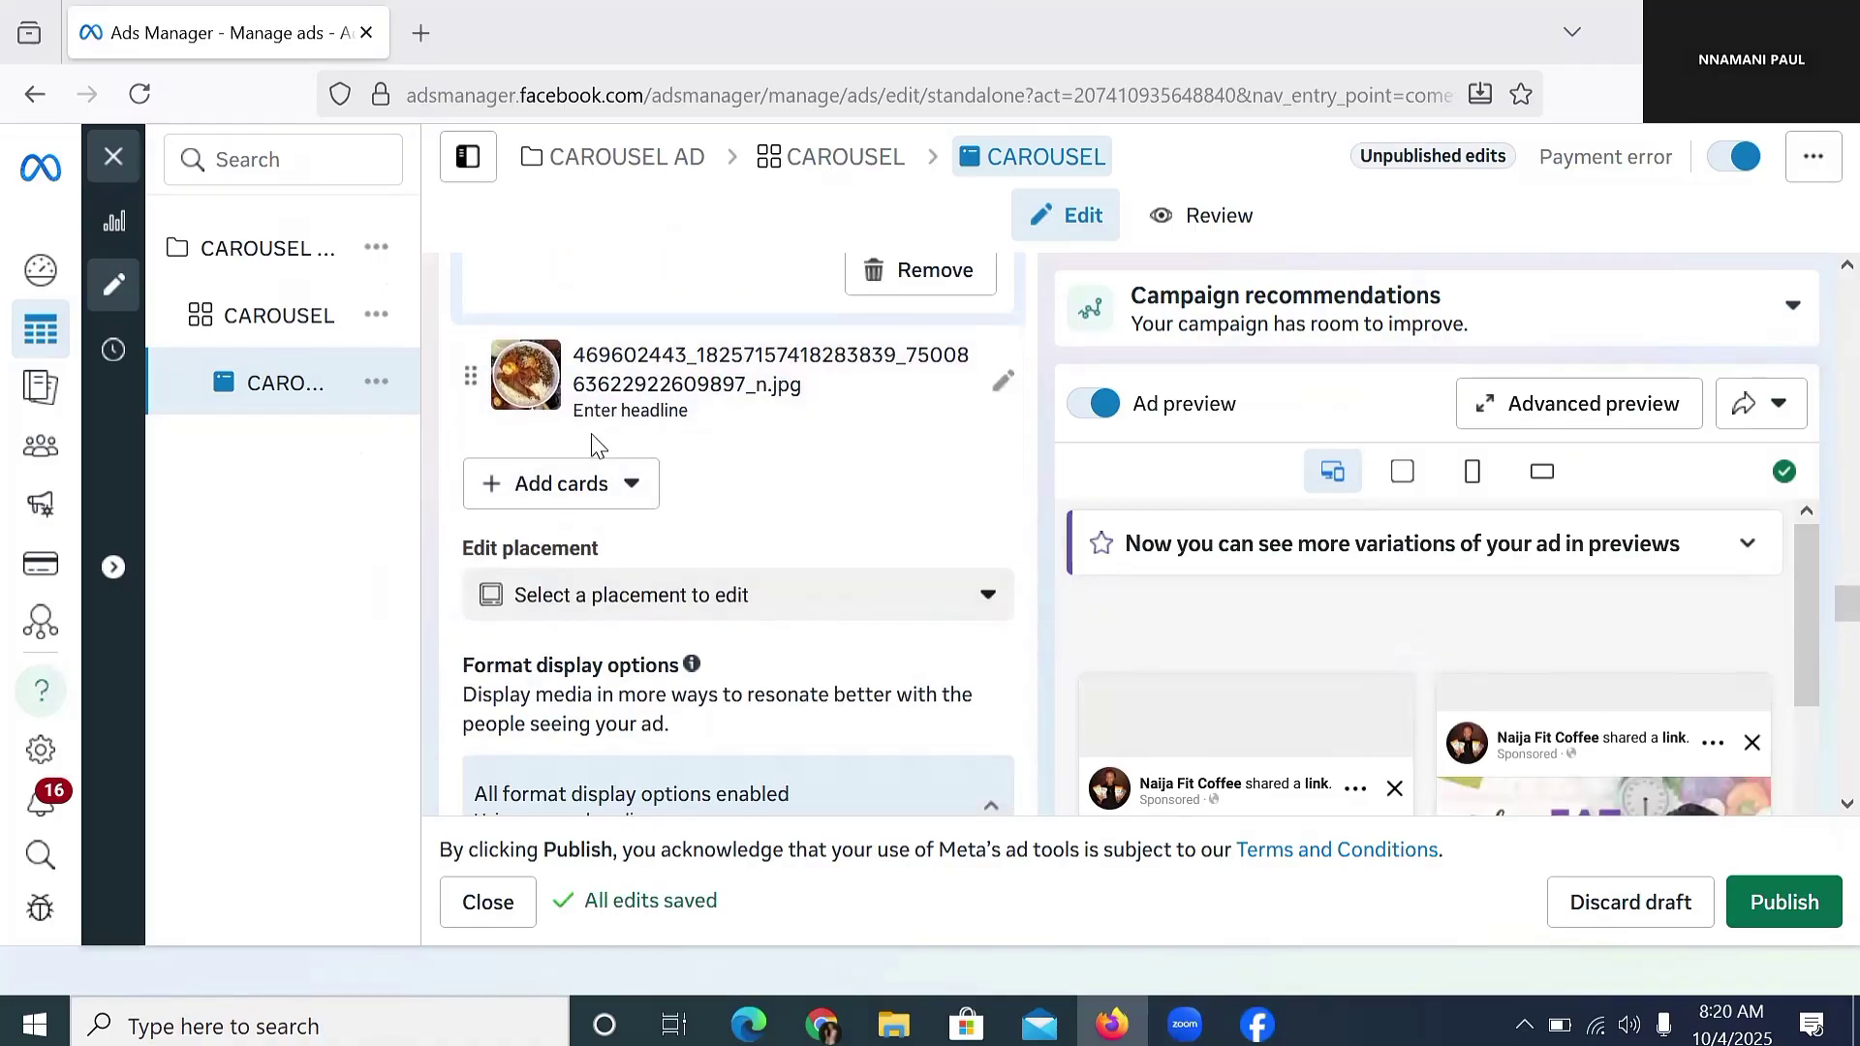
click(569, 492)
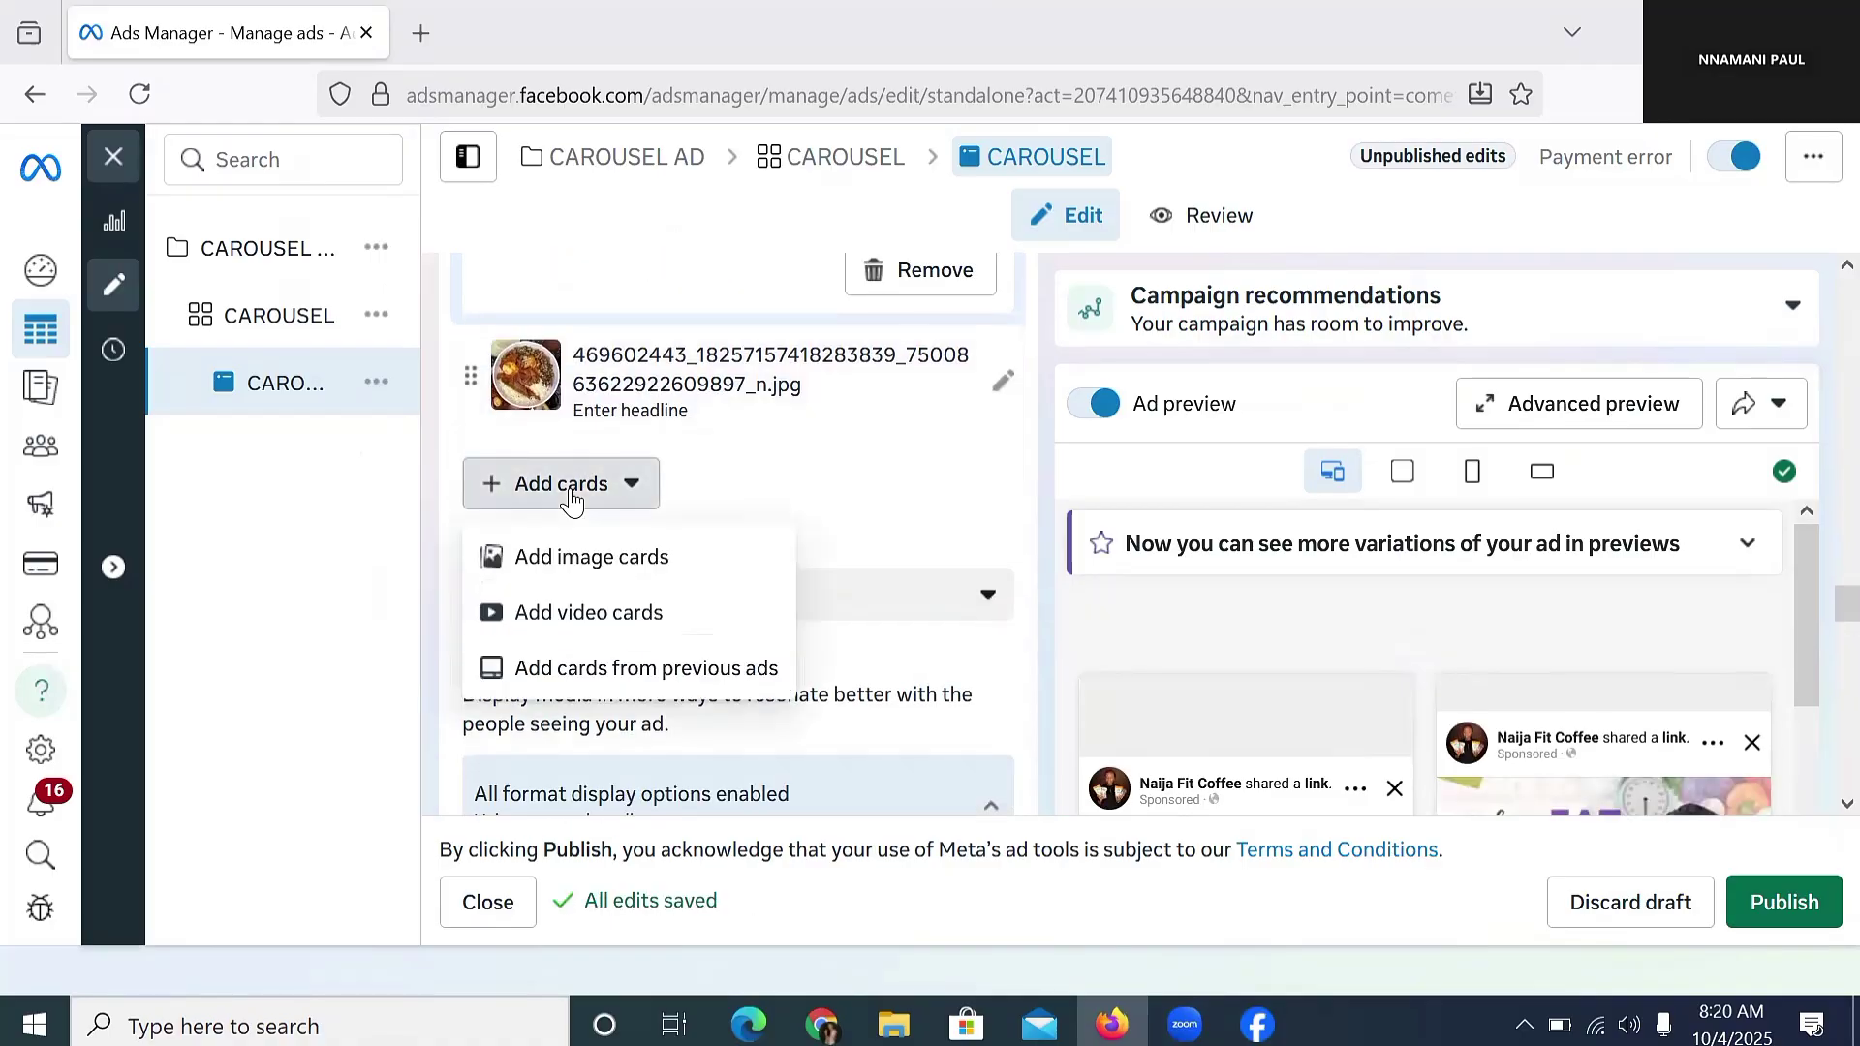
click(582, 581)
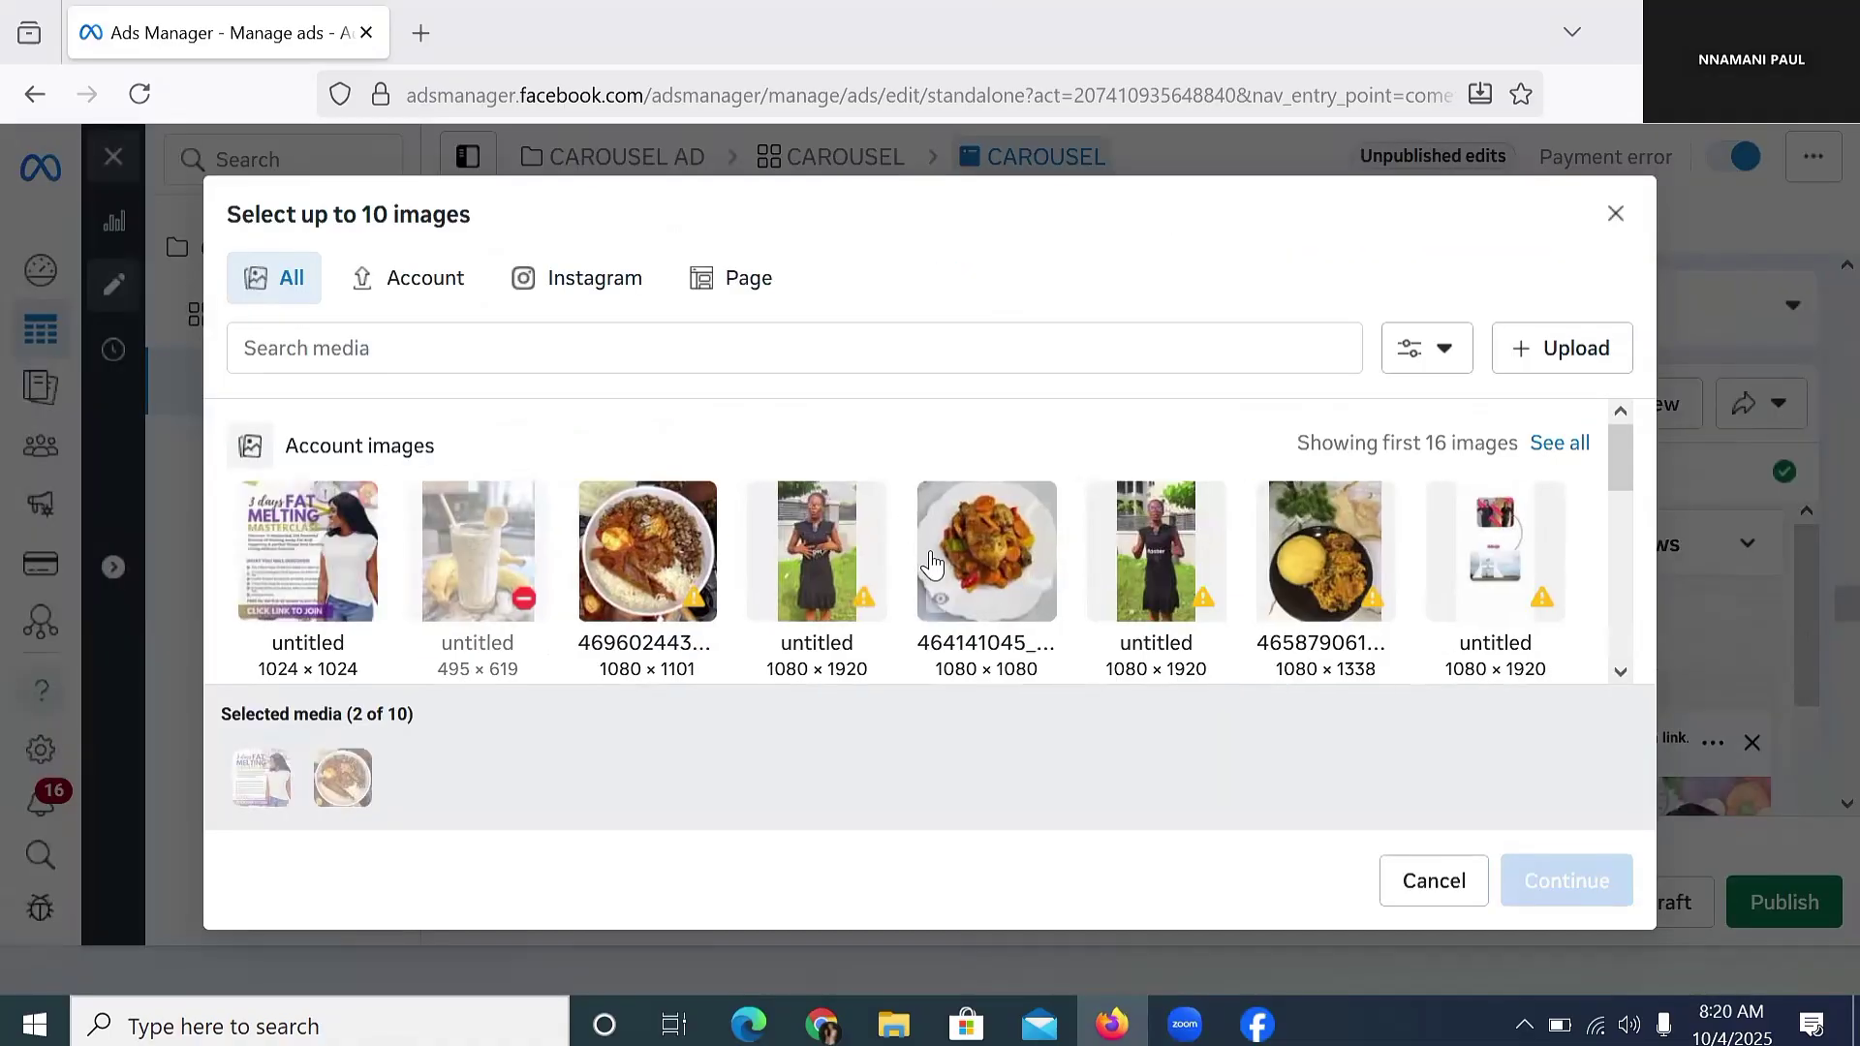
click(934, 566)
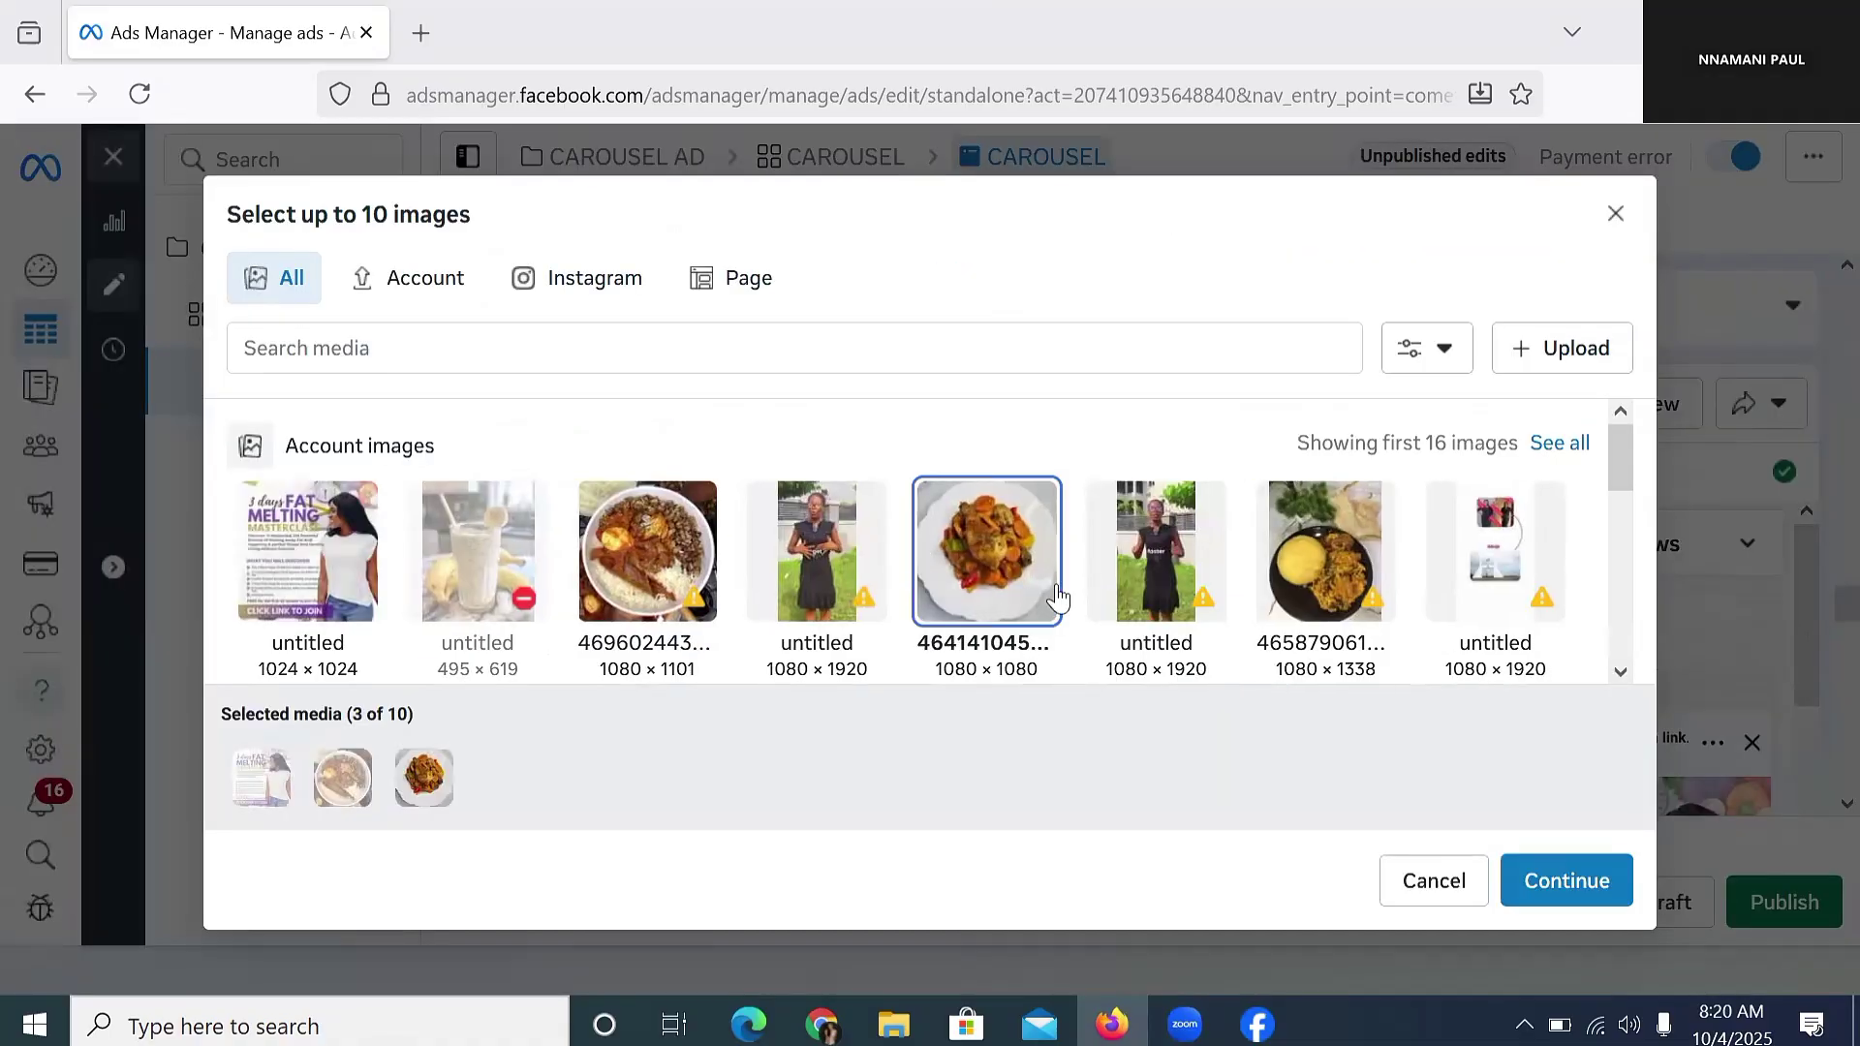
click(1549, 881)
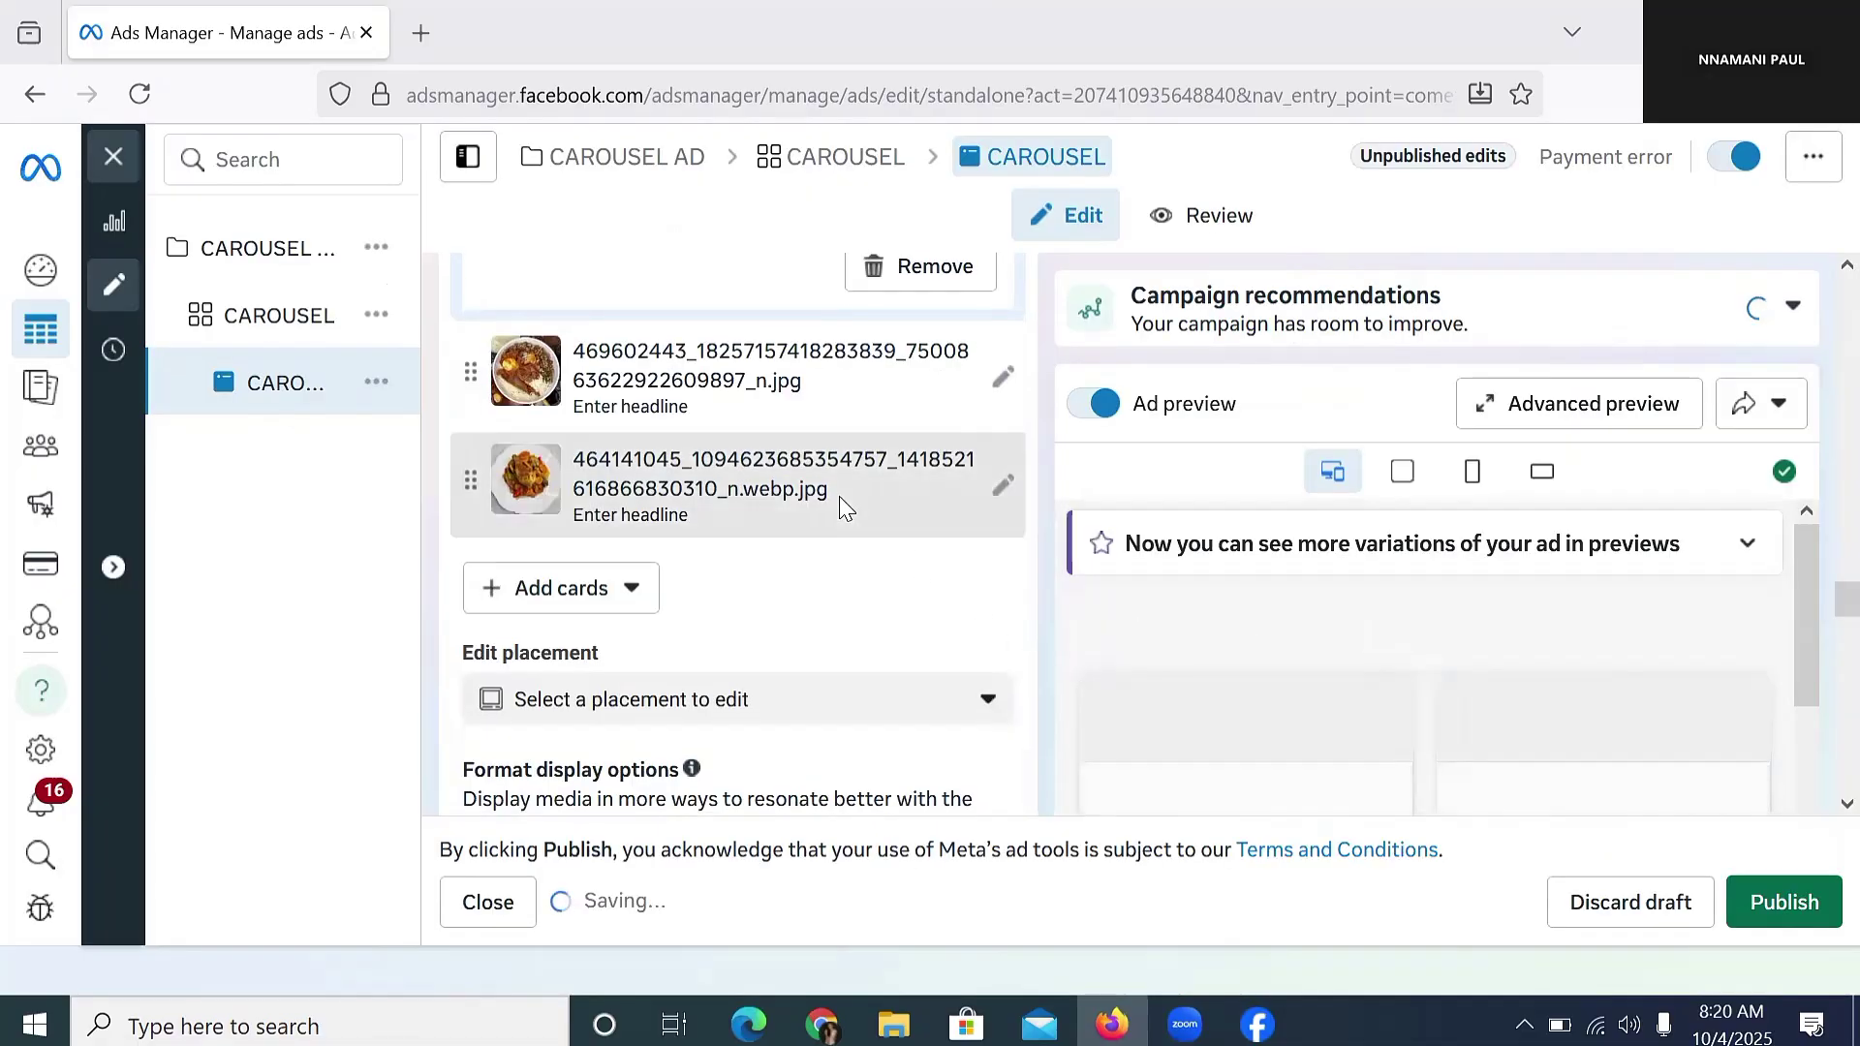
Step: Add a fourth image card using the first untitled 1080 × 1920 account image of the woman in a black dress
scroll(839, 509, down, 3)
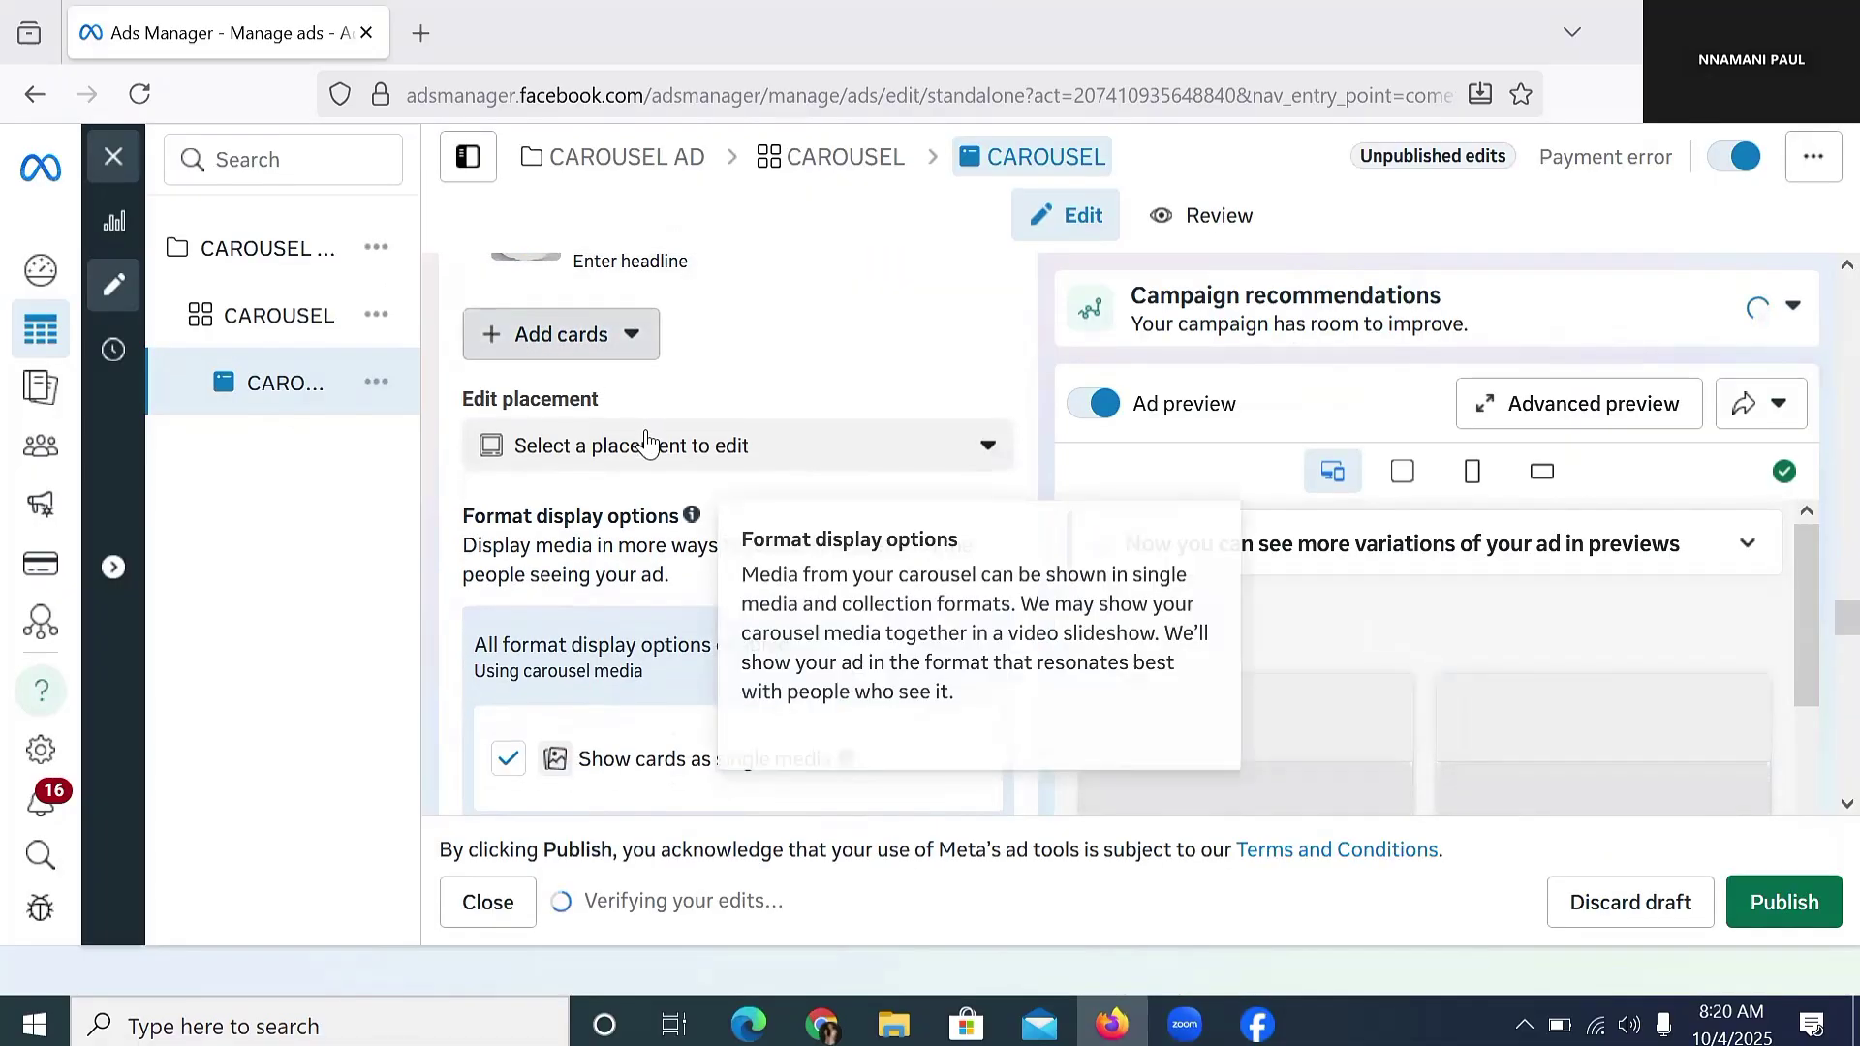
click(591, 337)
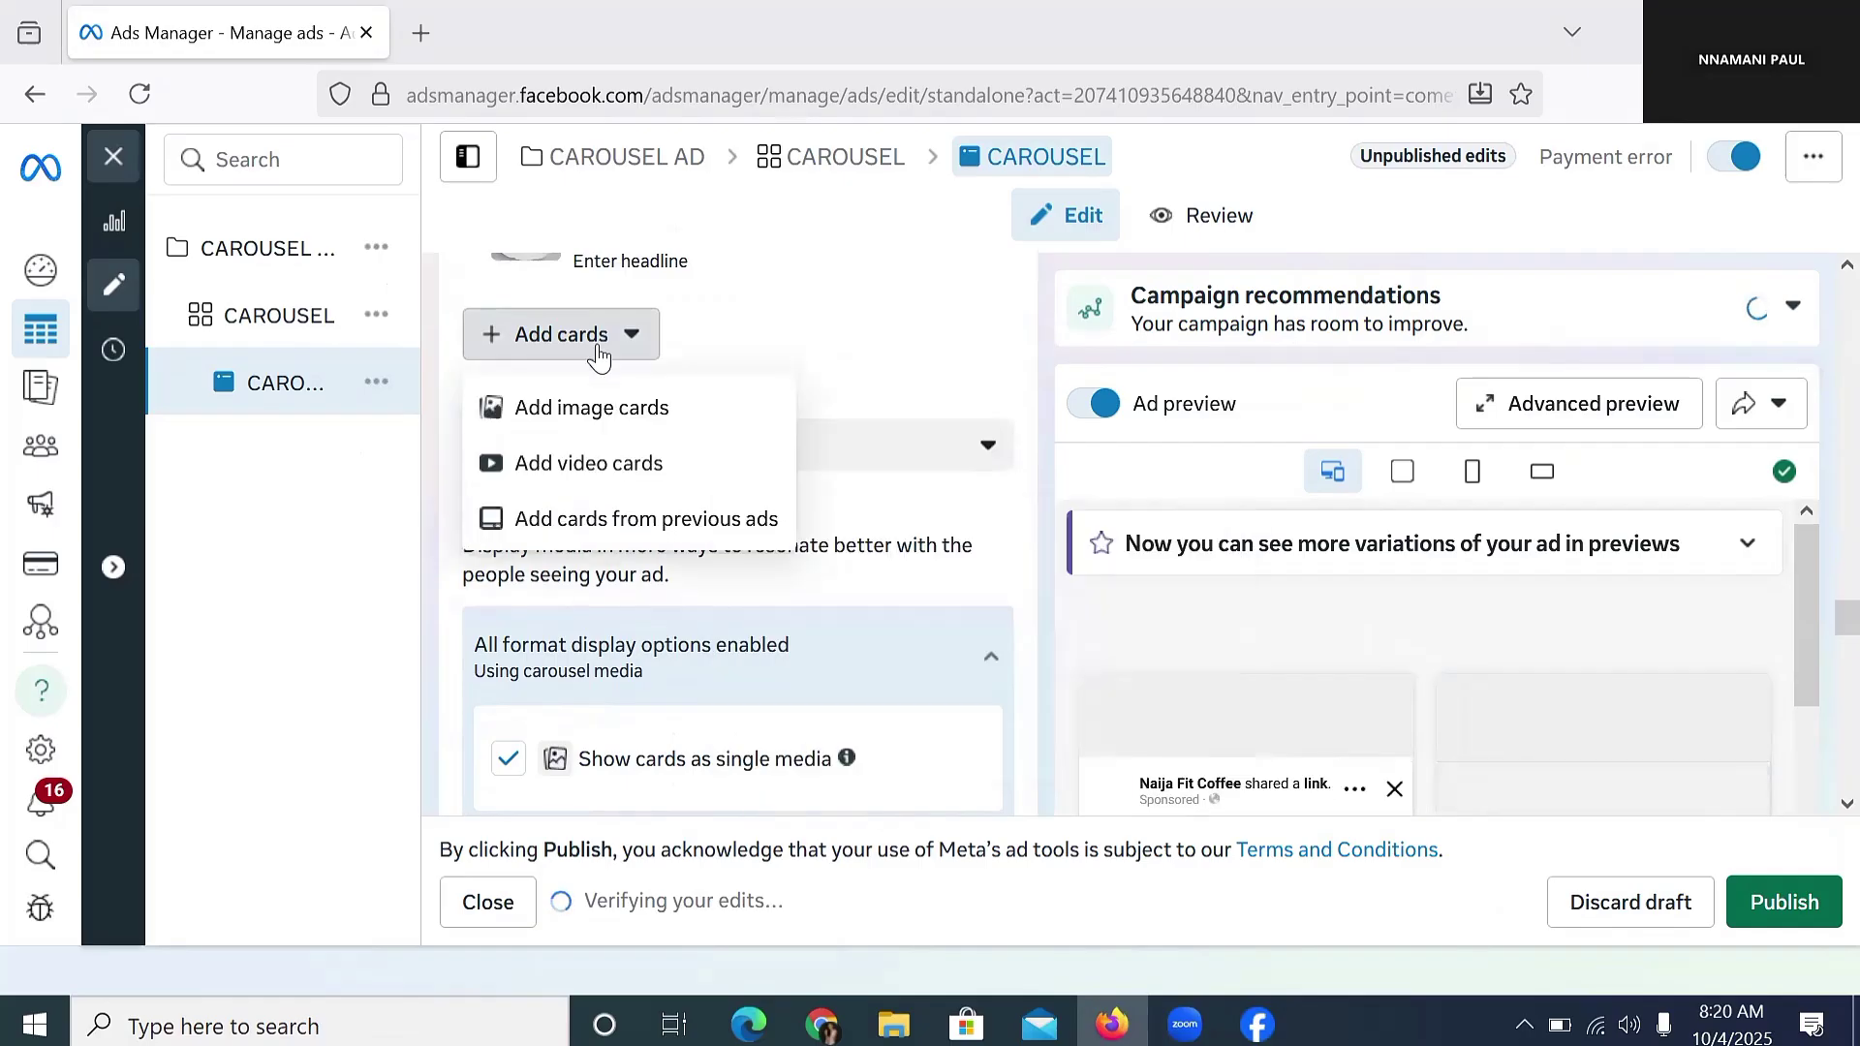
click(596, 423)
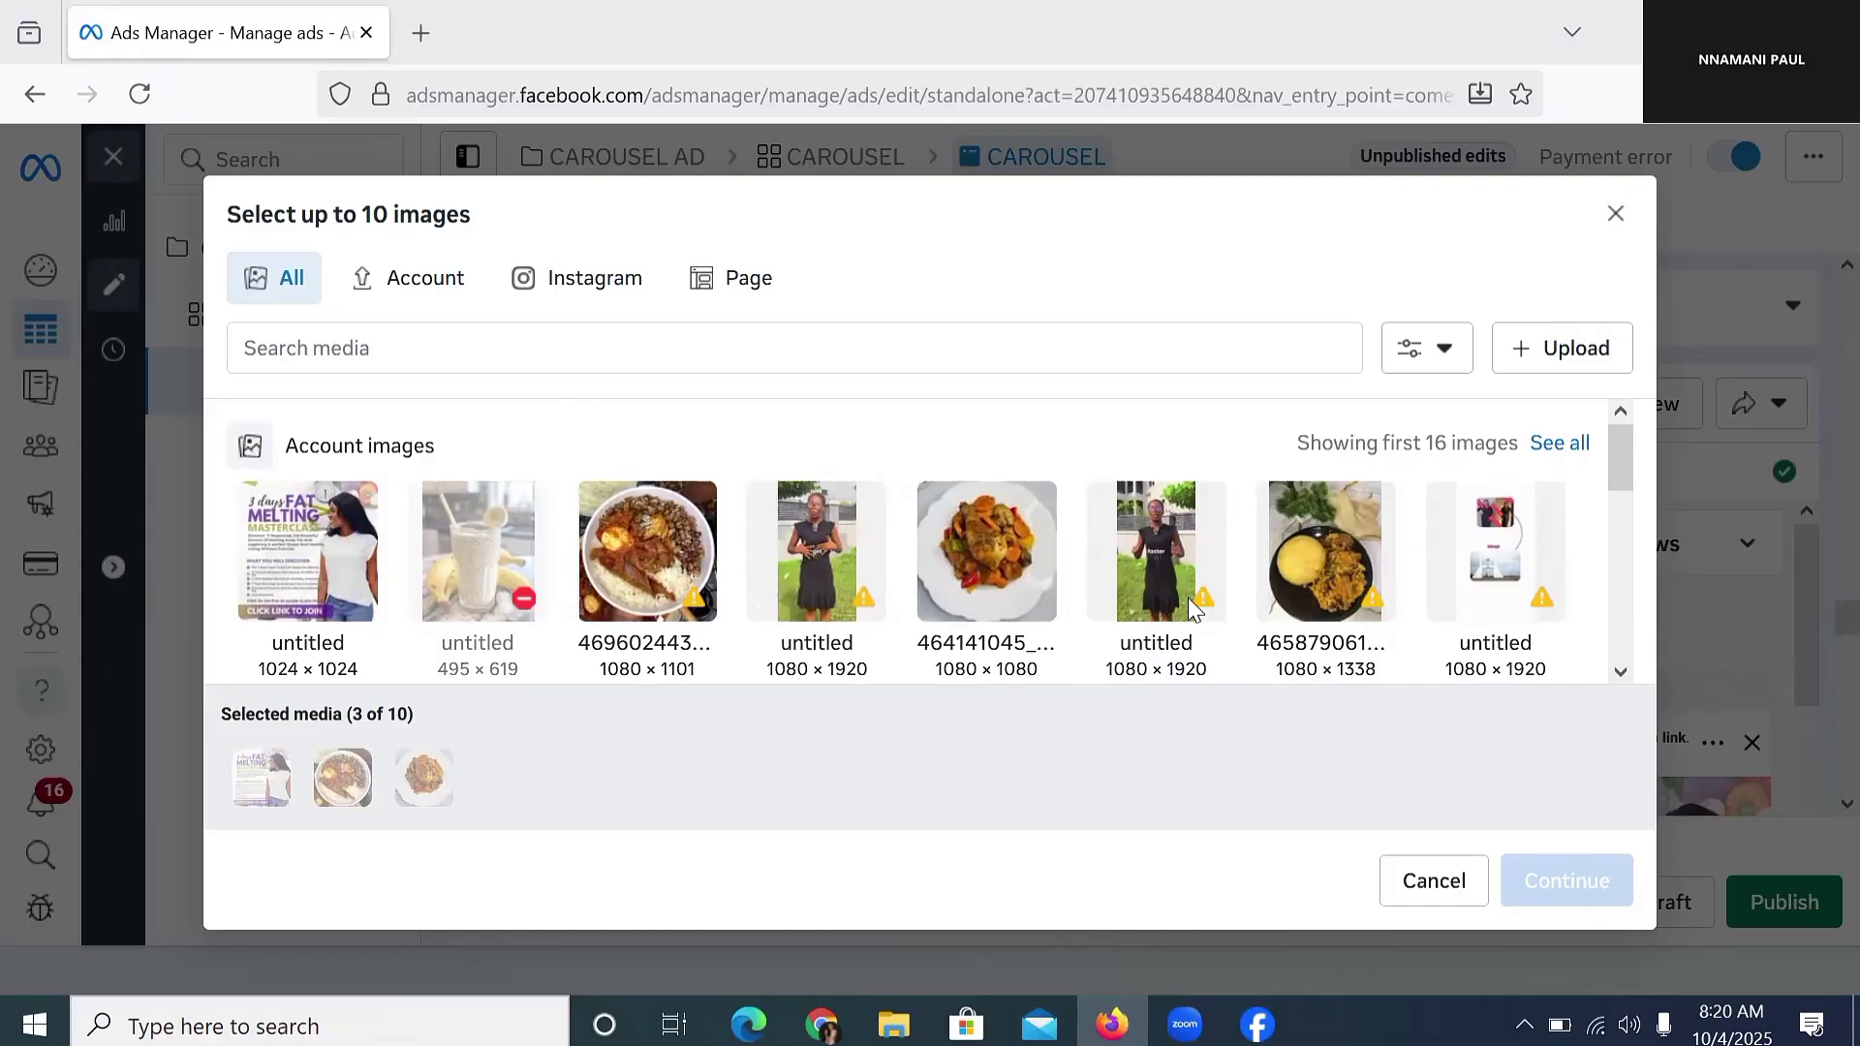
click(791, 566)
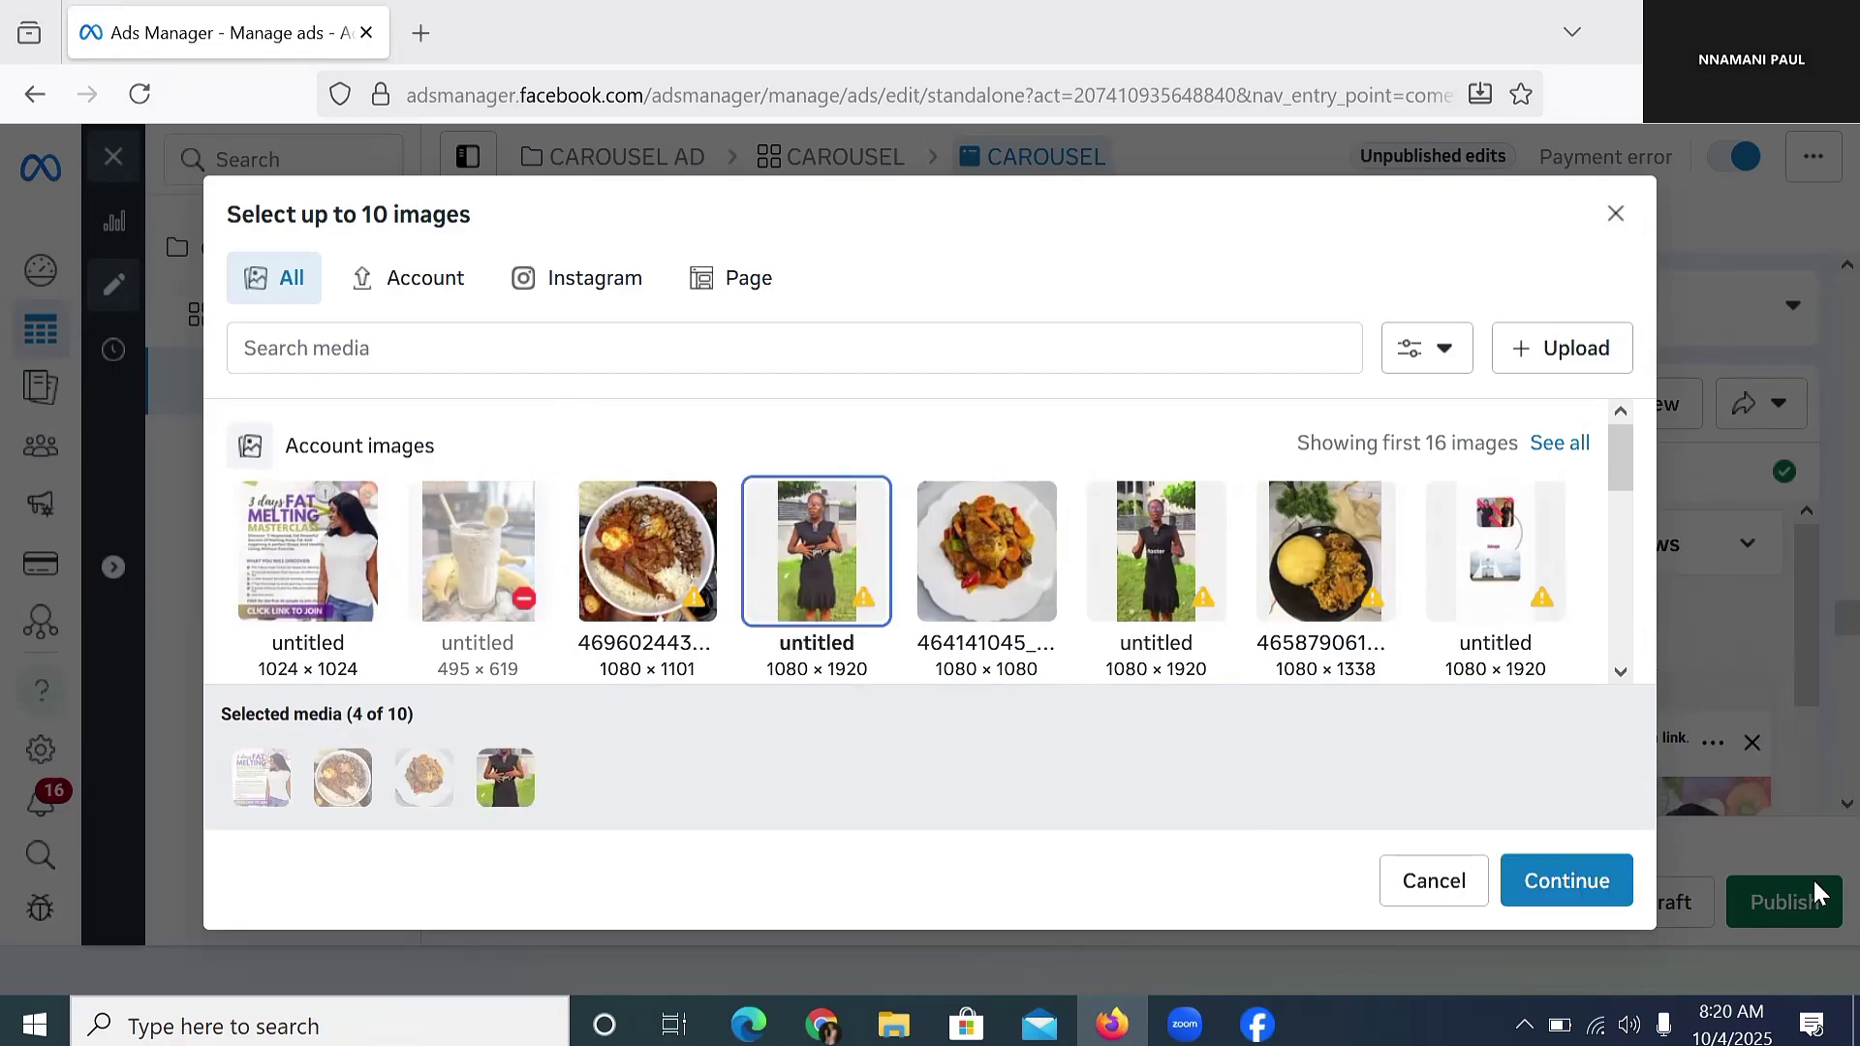
click(1604, 899)
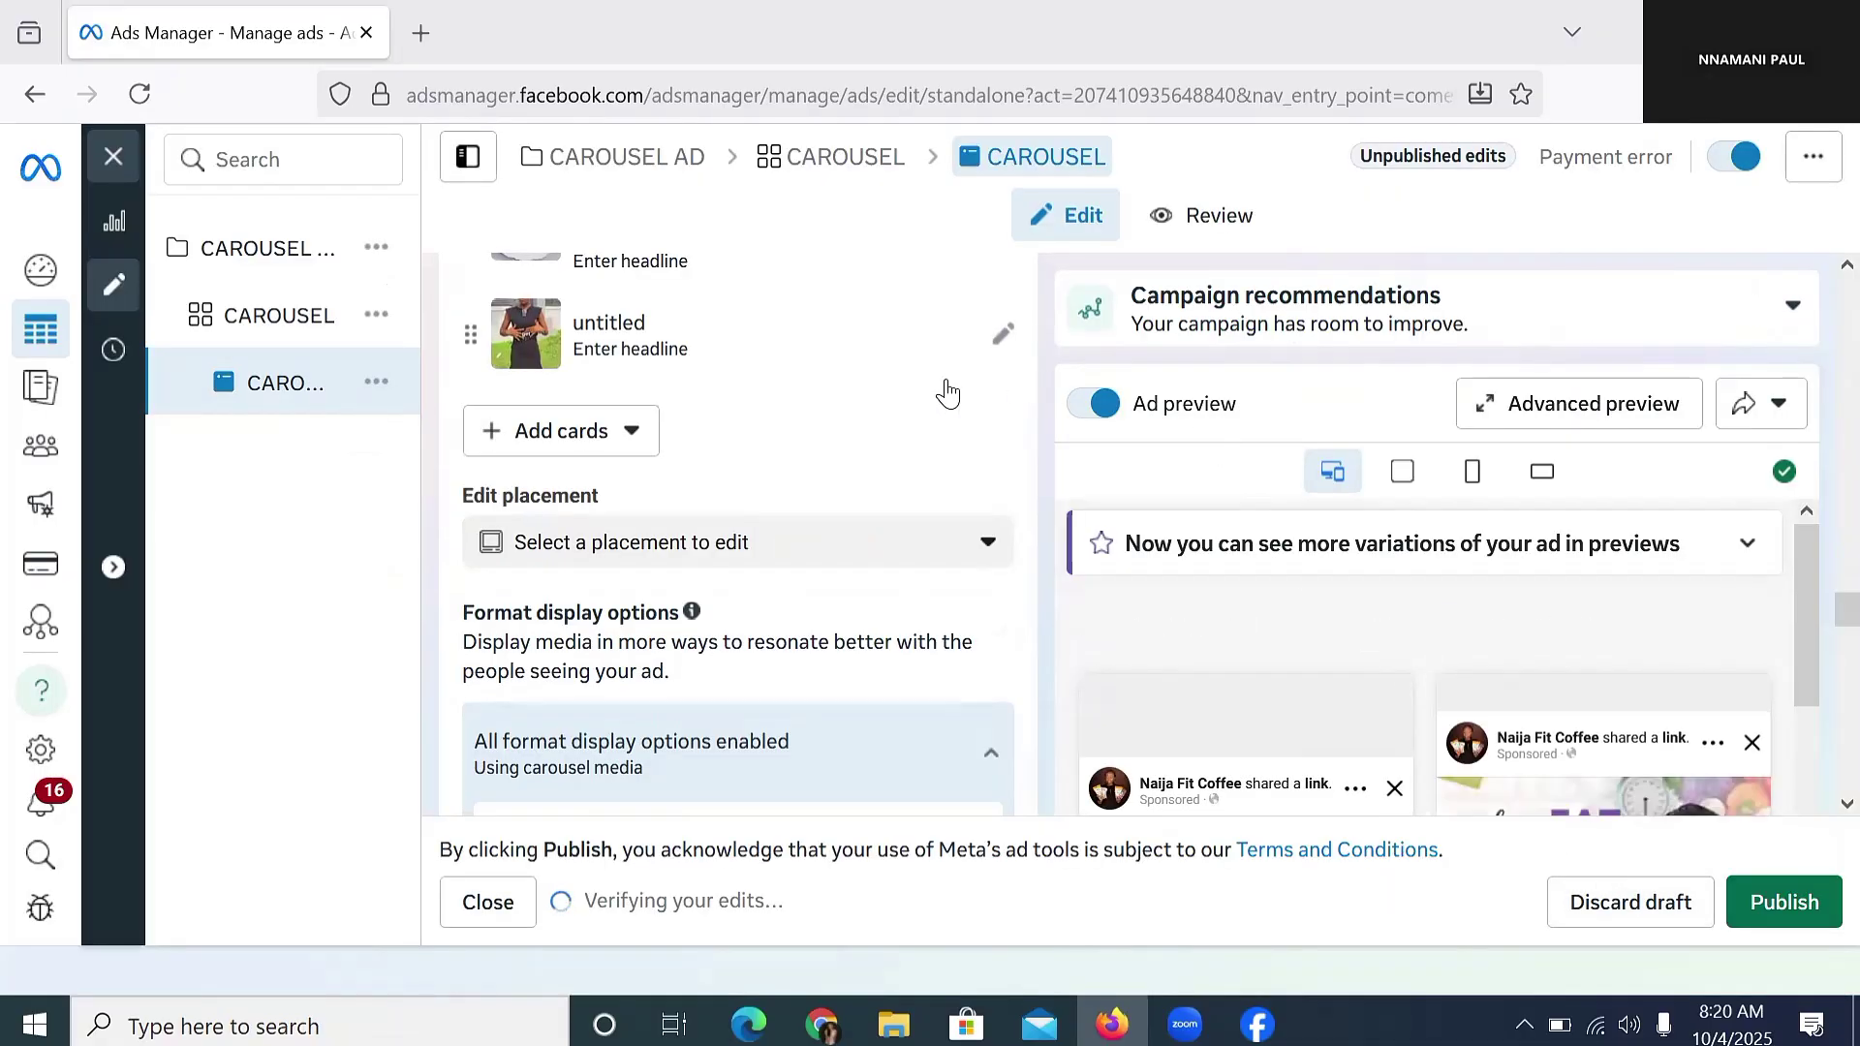
Step: Add a fifth image card to the carousel using the 1080 × 1338 food image whose name starts with 465879061
click(572, 431)
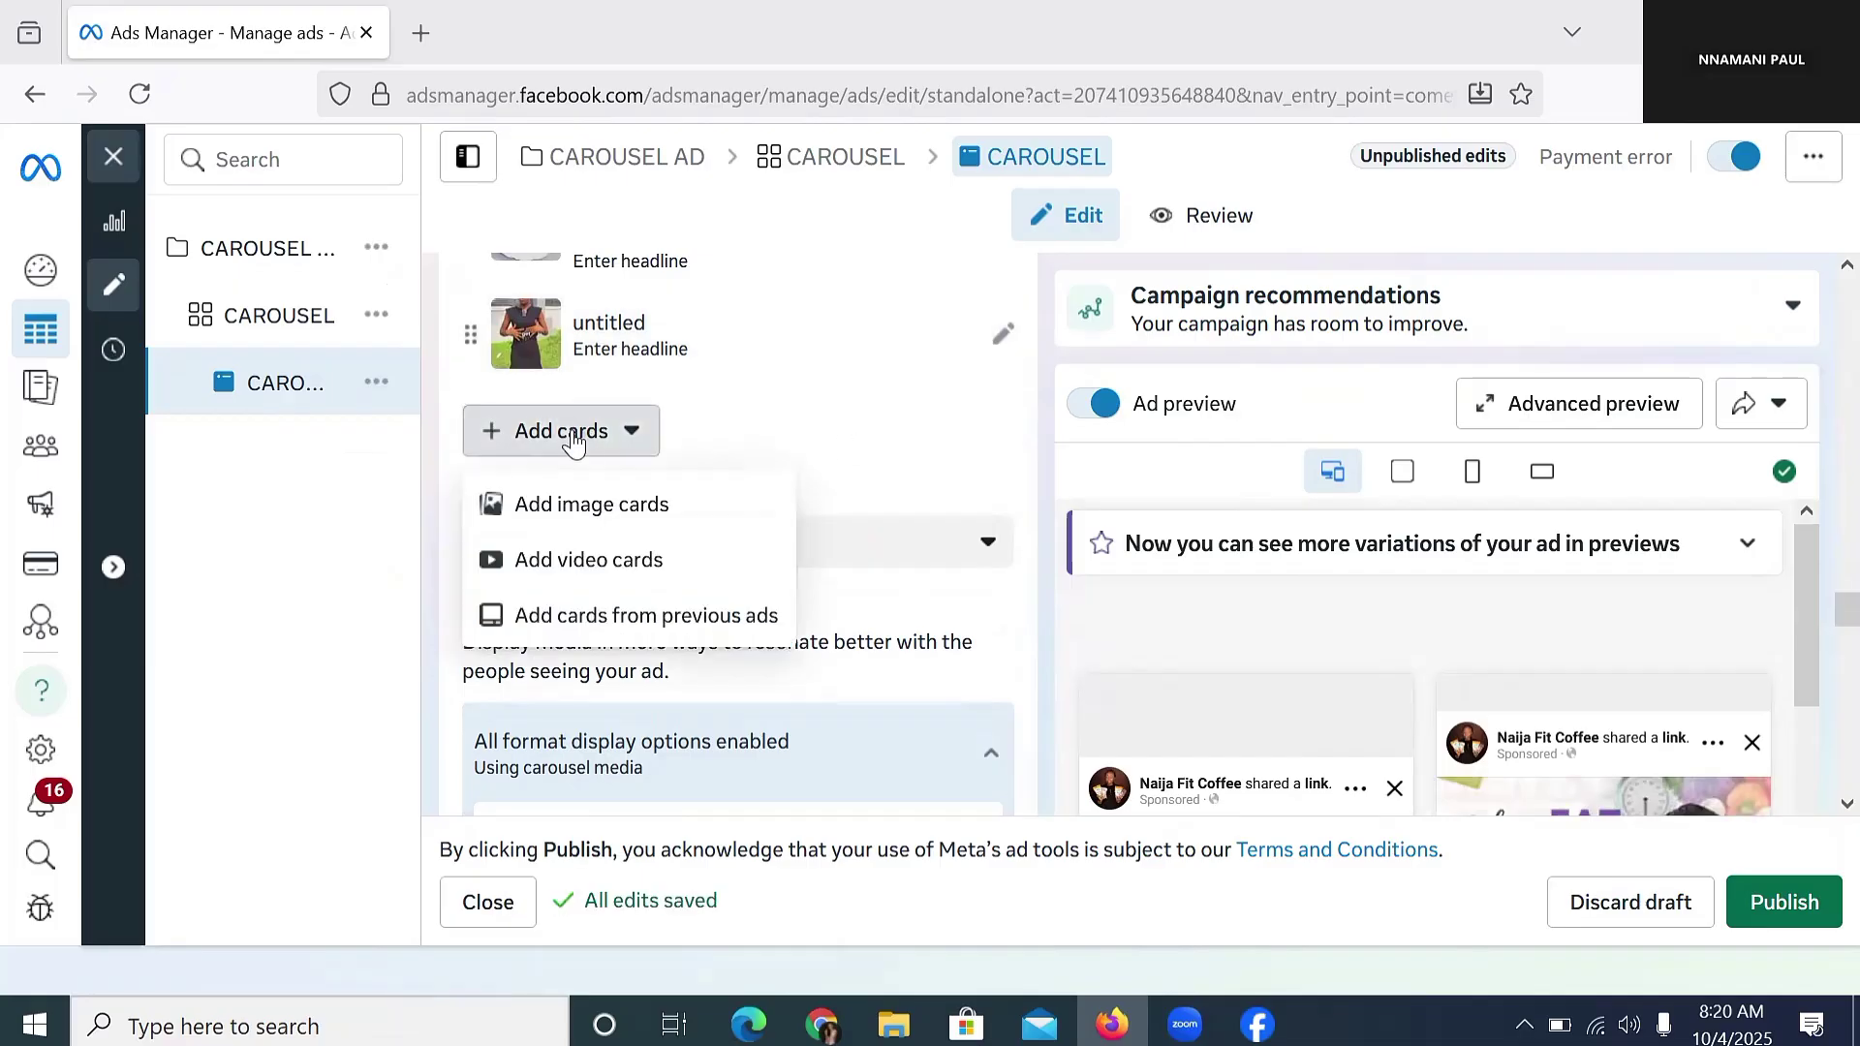
click(572, 505)
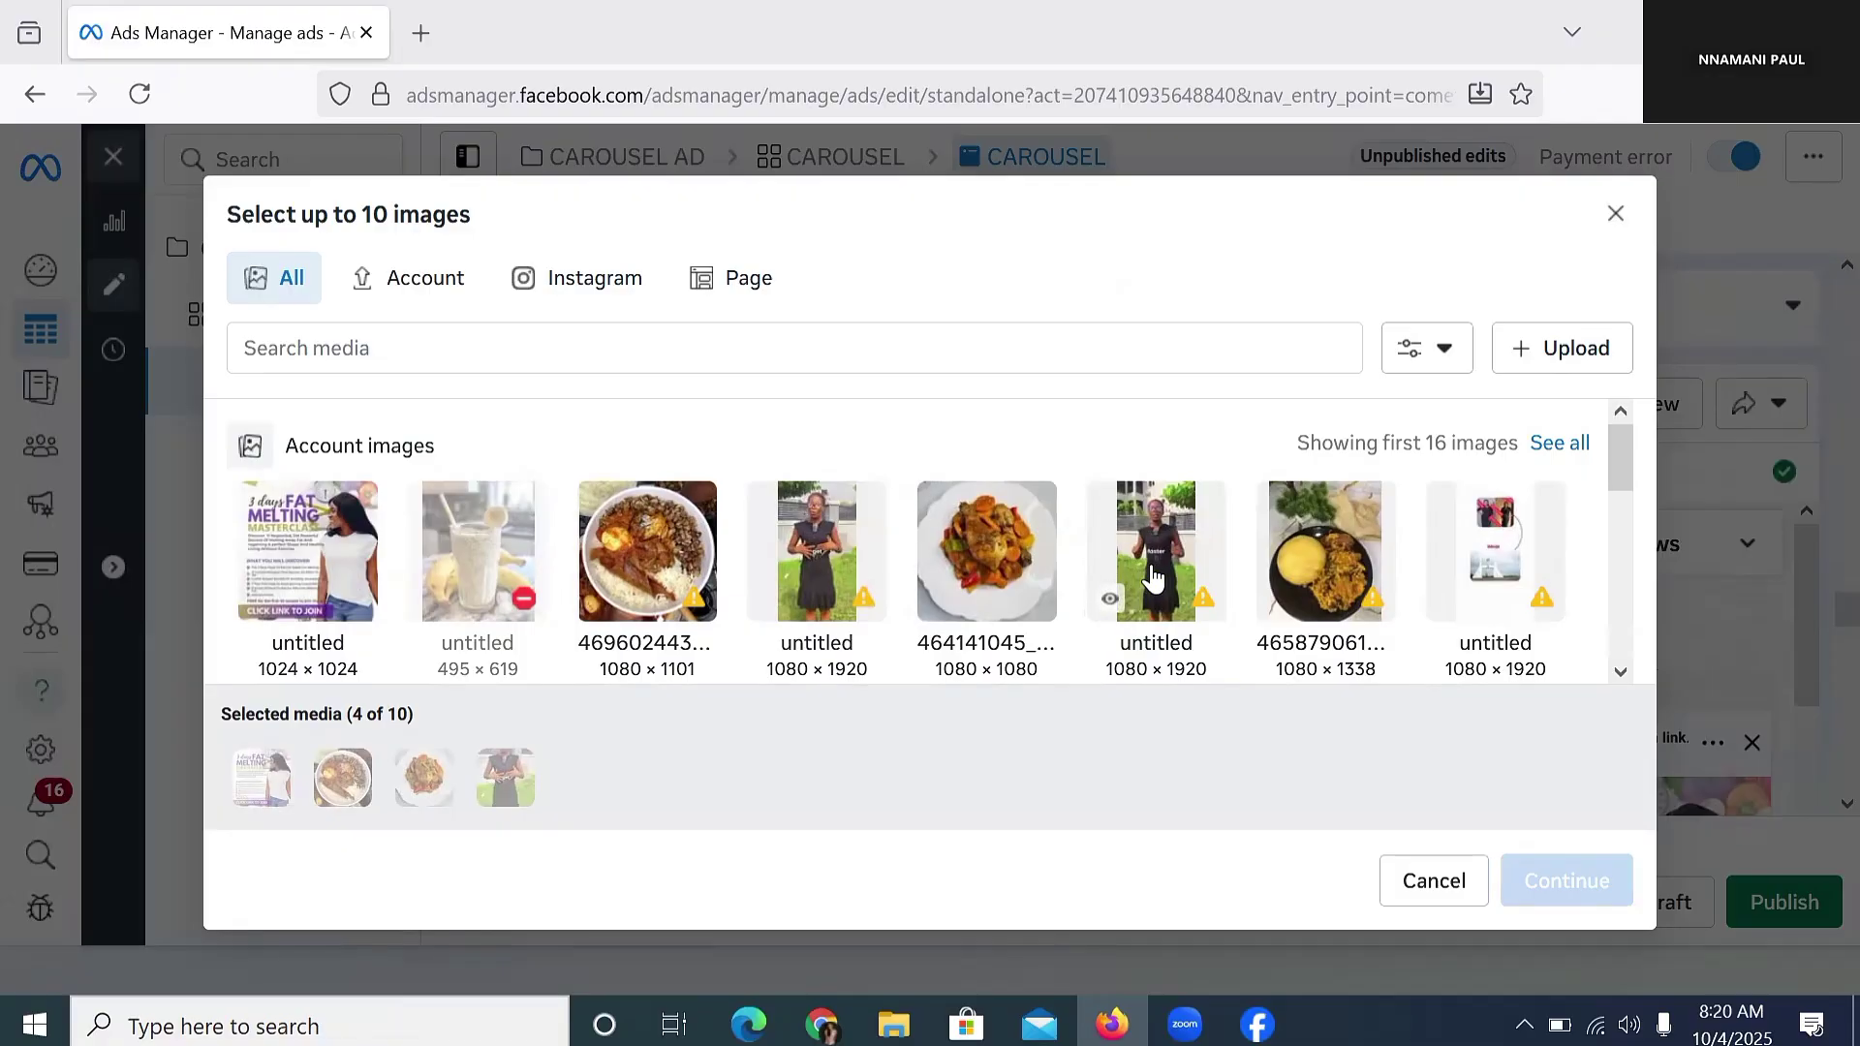
click(1283, 584)
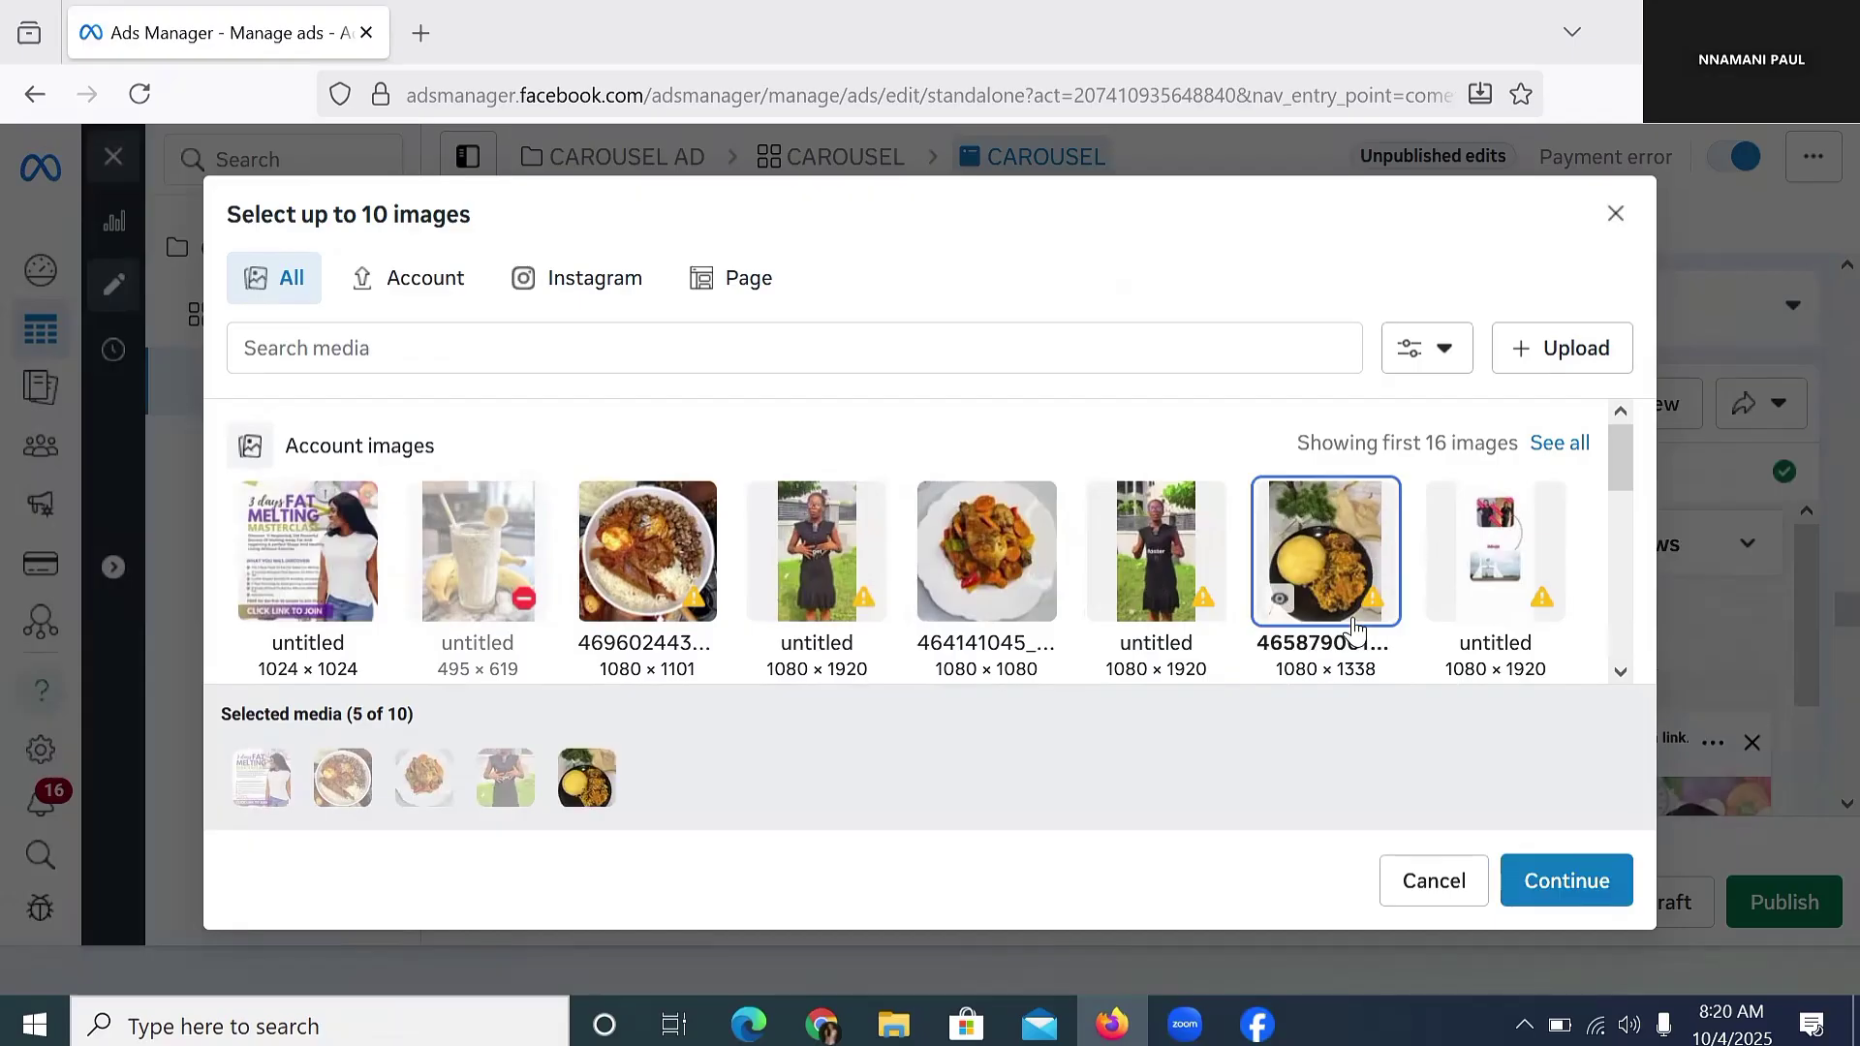
click(1560, 876)
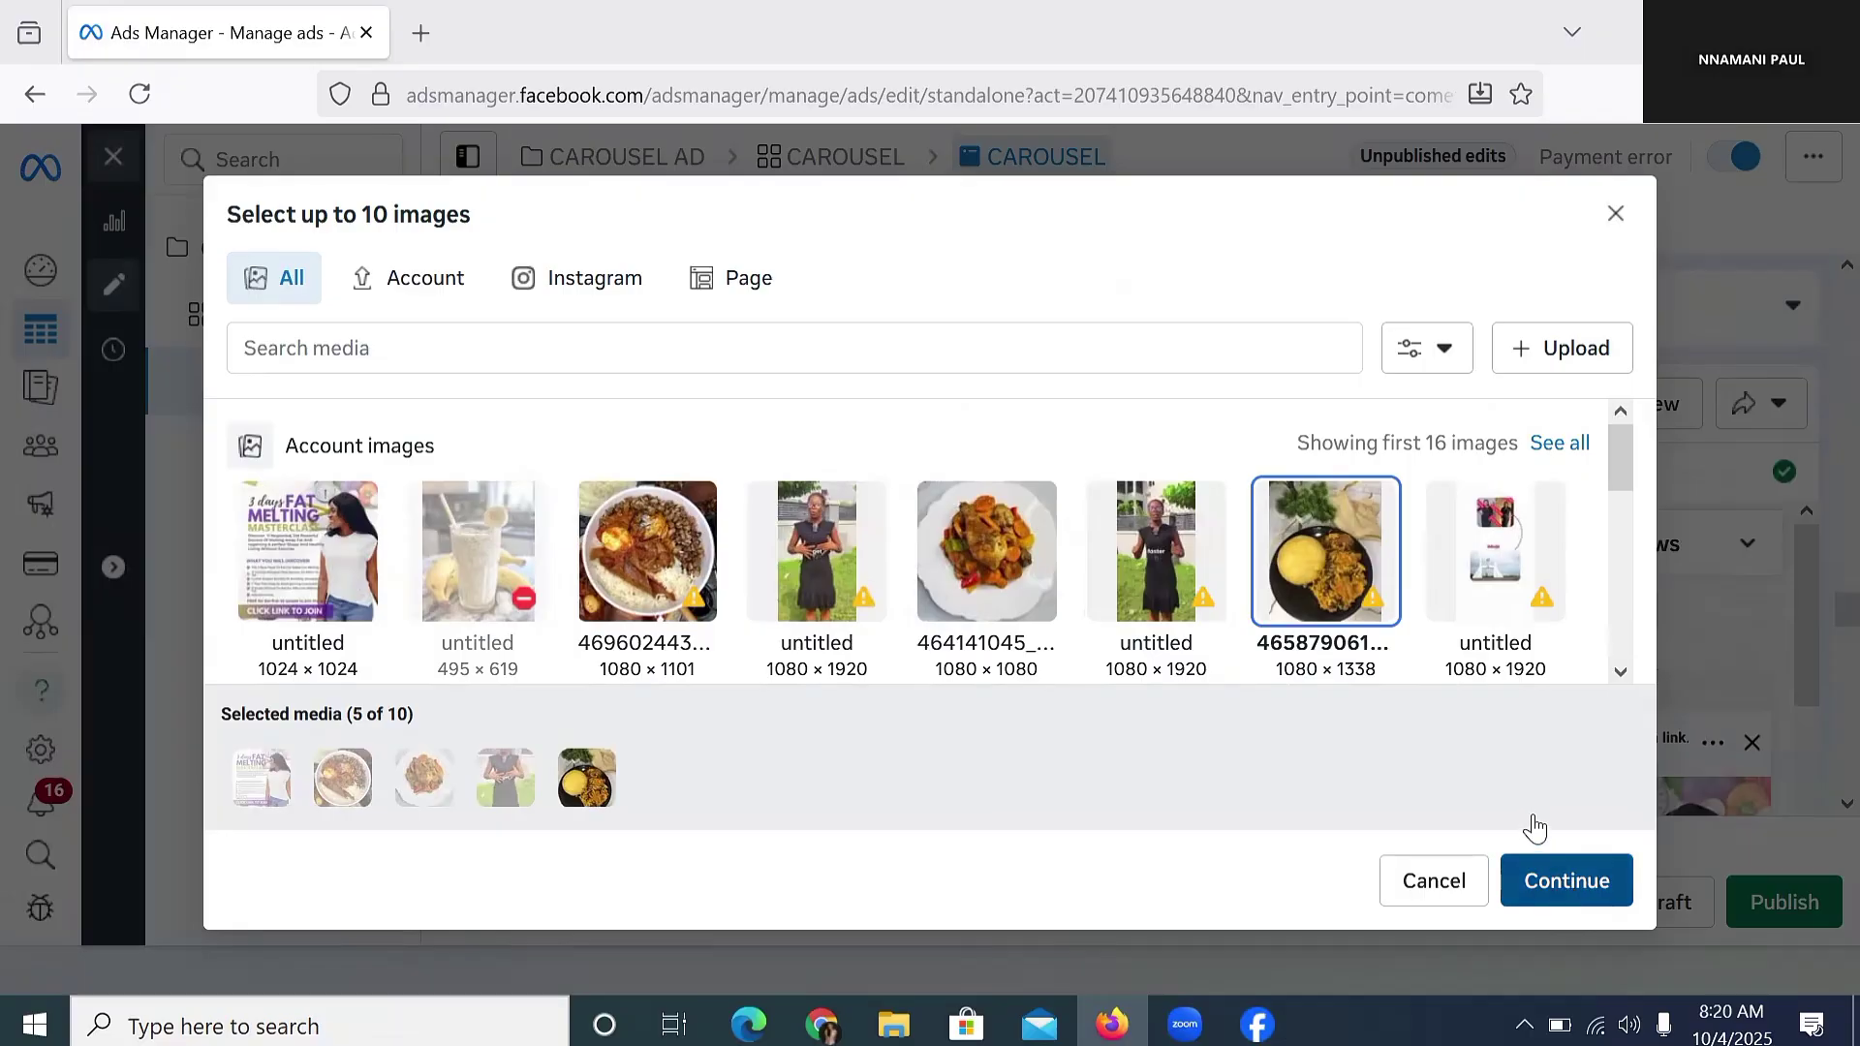
Step: Review the list of added carousel cards and the format display options, and check how the carousel looks in the ad preview
scroll(761, 538, down, 3)
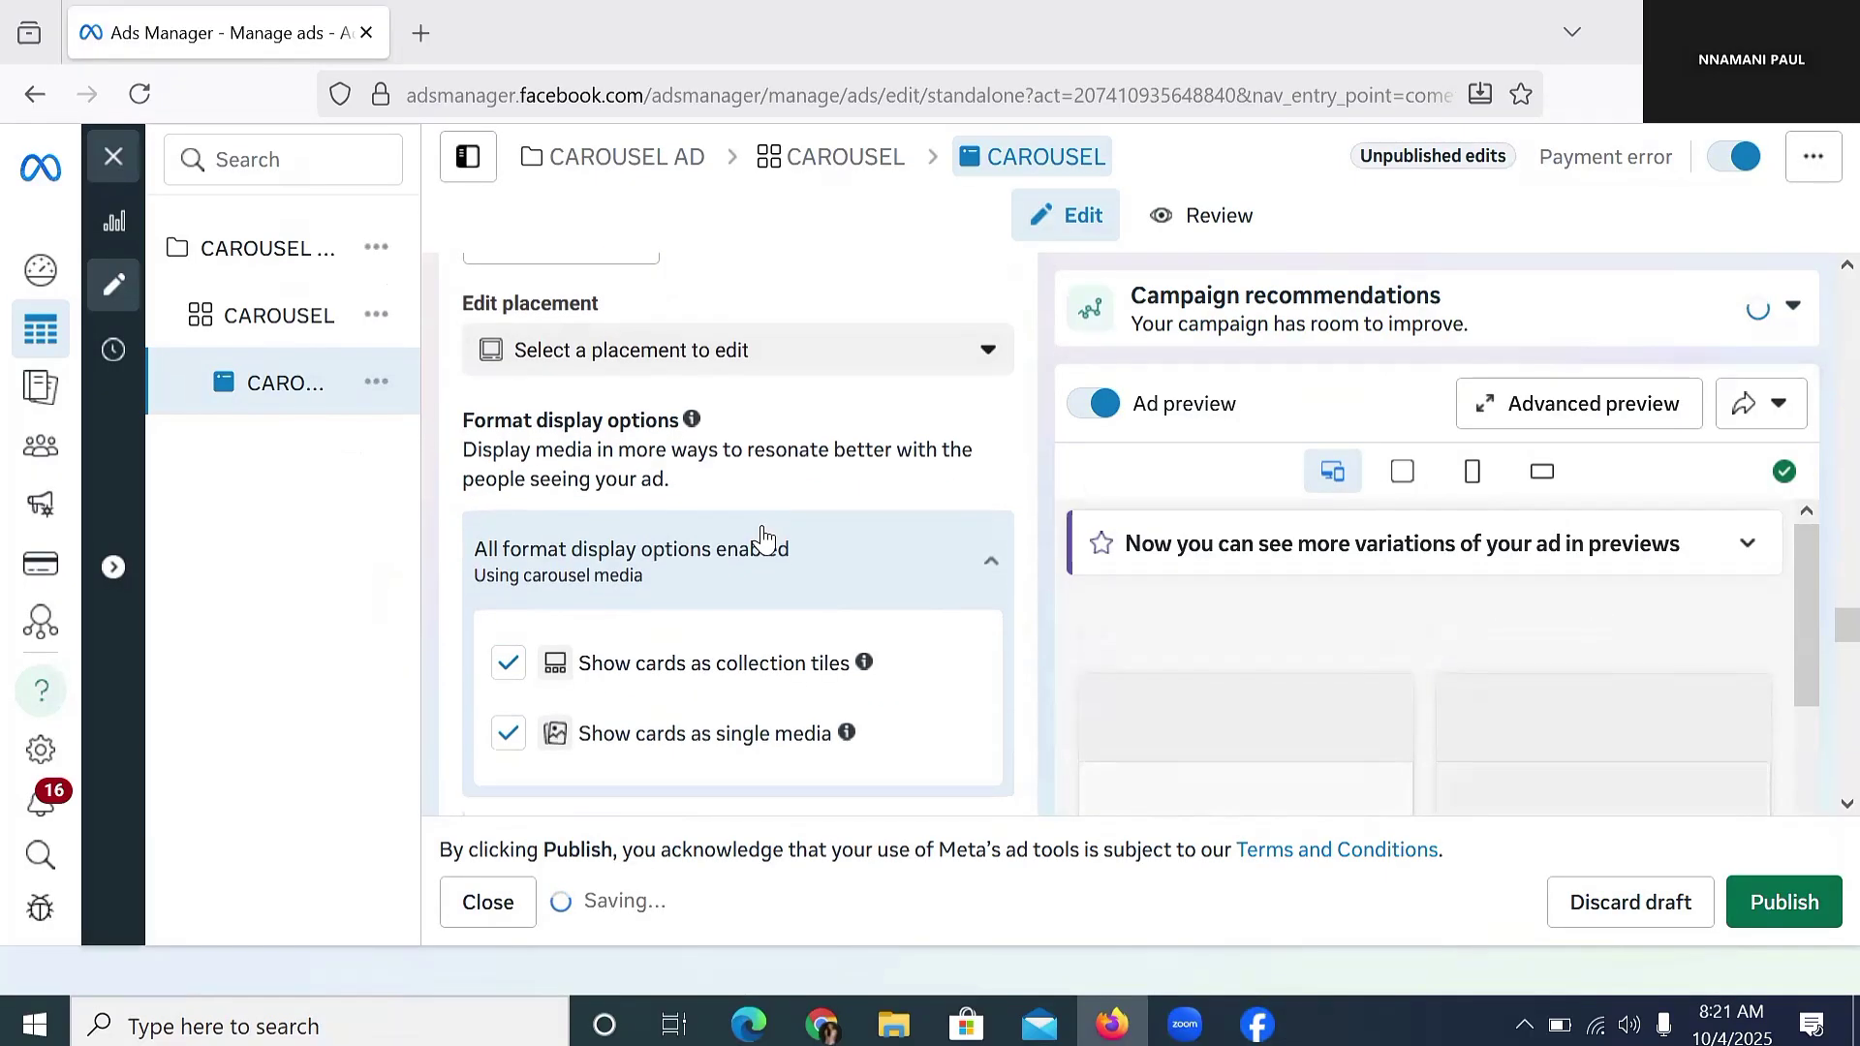
scroll(762, 537, down, 5)
scroll(673, 349, up, 8)
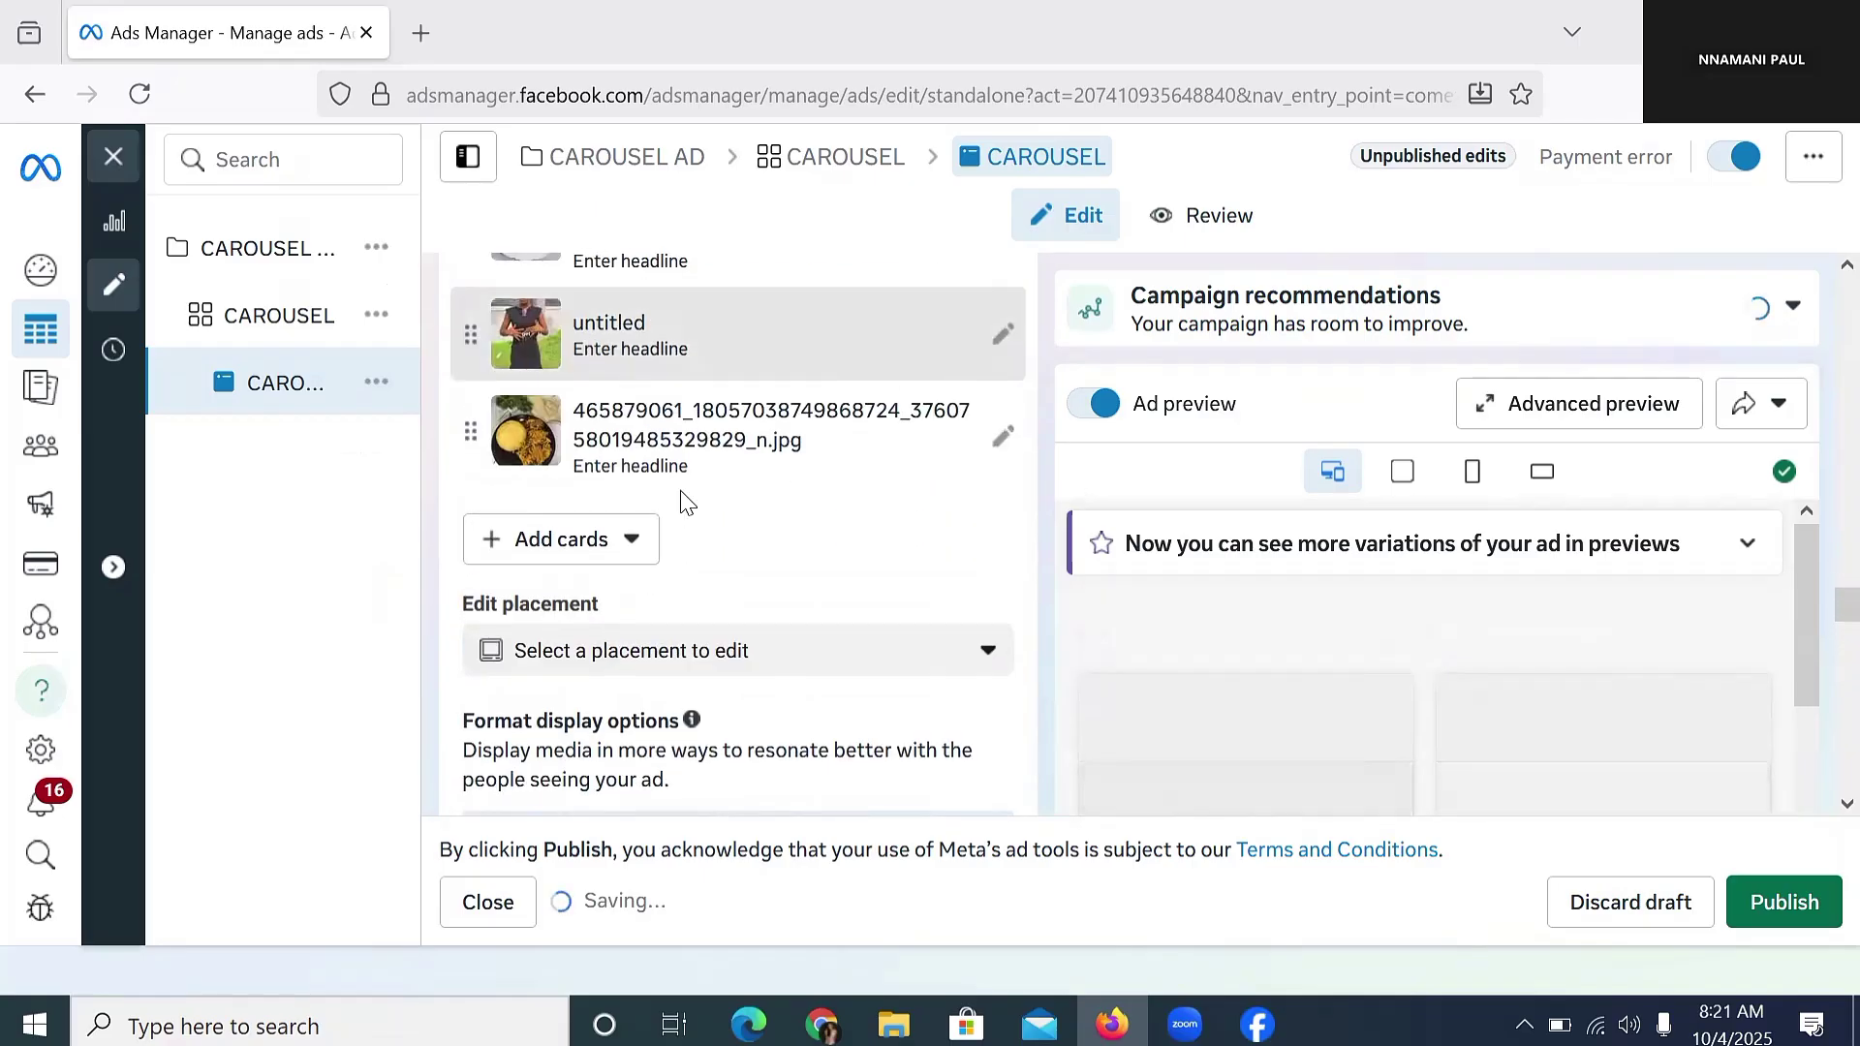
scroll(683, 500, up, 4)
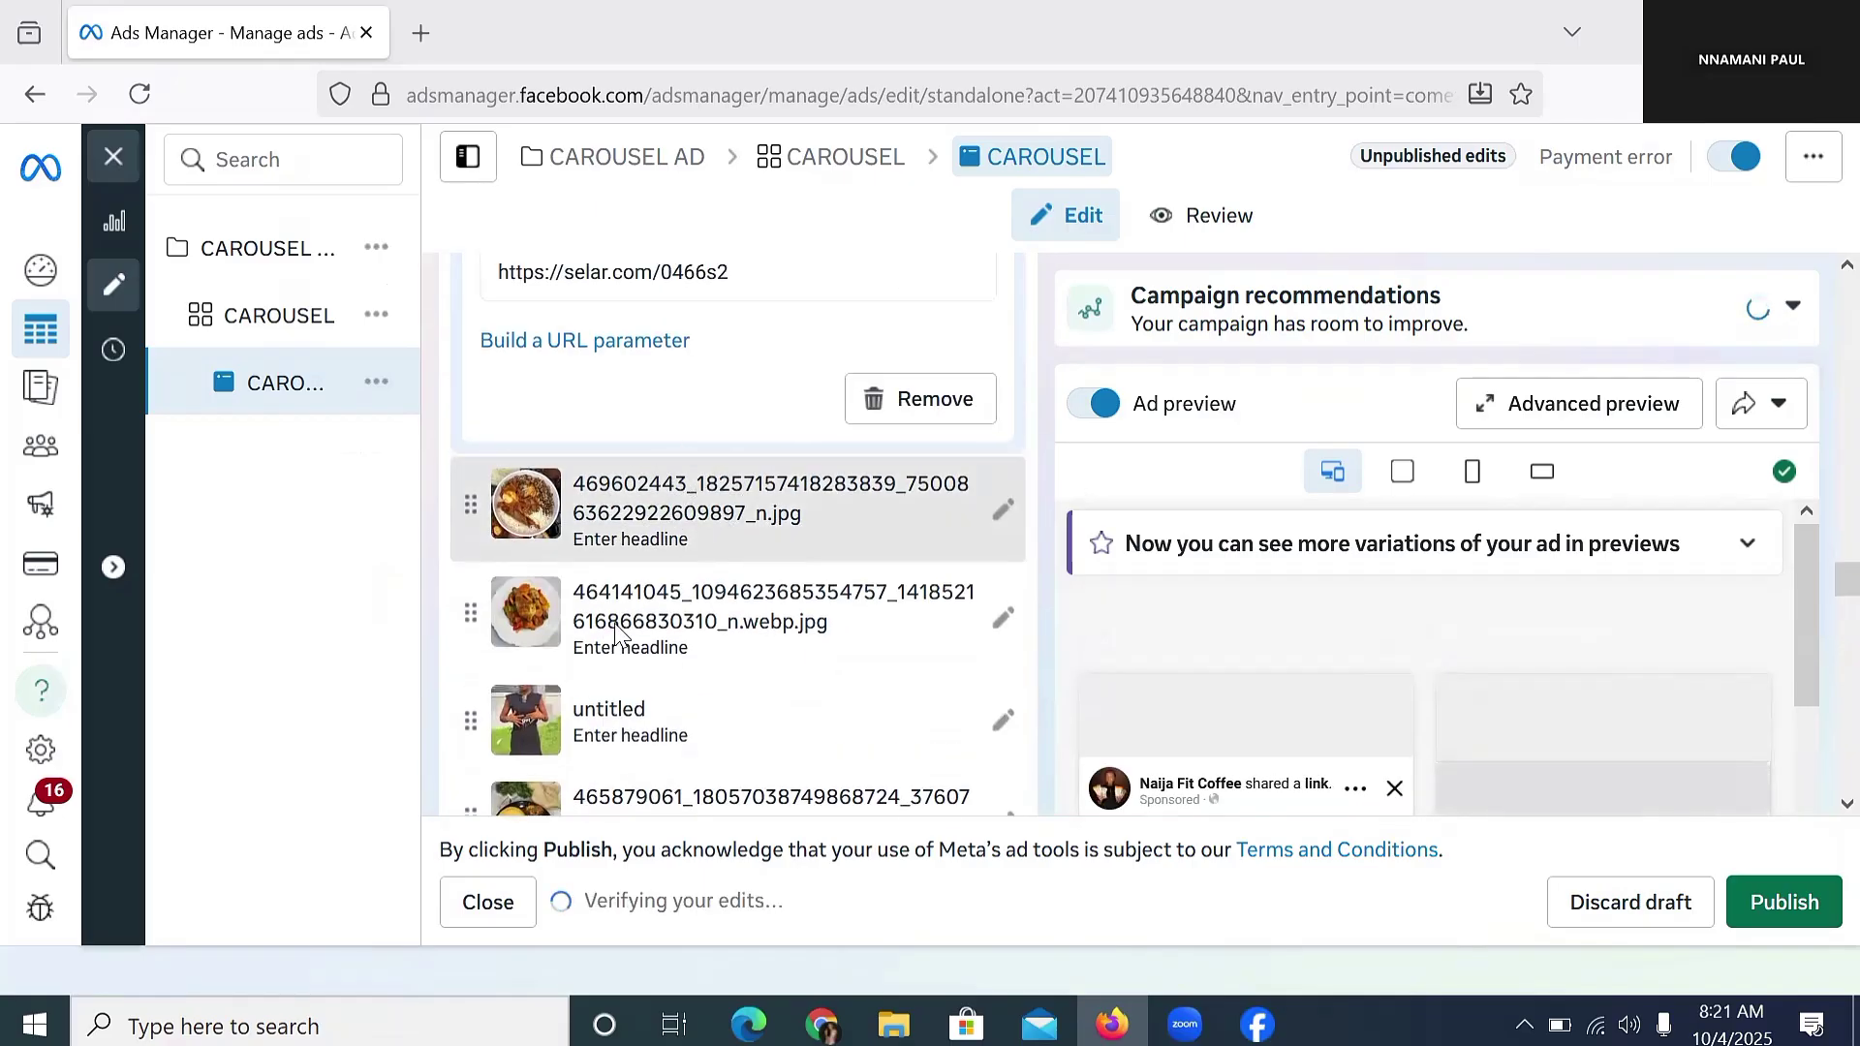
scroll(644, 678, down, 2)
scroll(722, 479, up, 3)
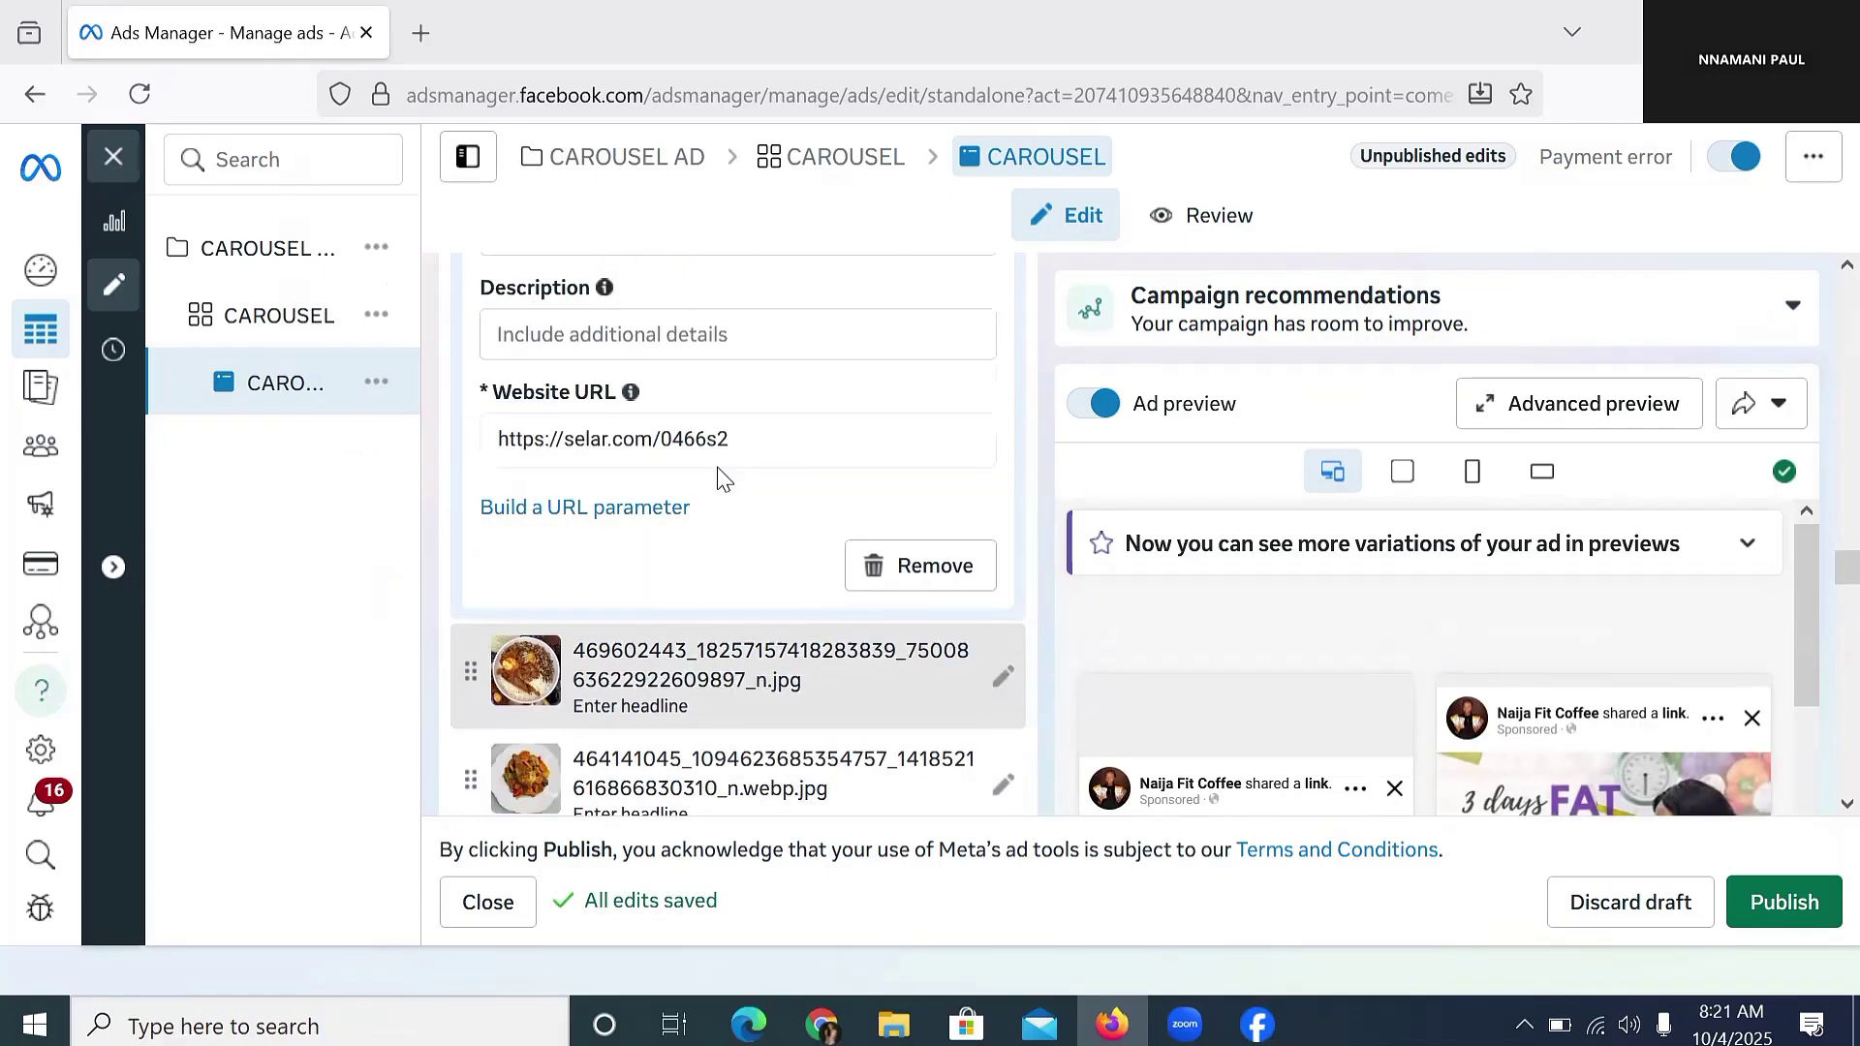
scroll(722, 476, up, 4)
scroll(801, 464, down, 5)
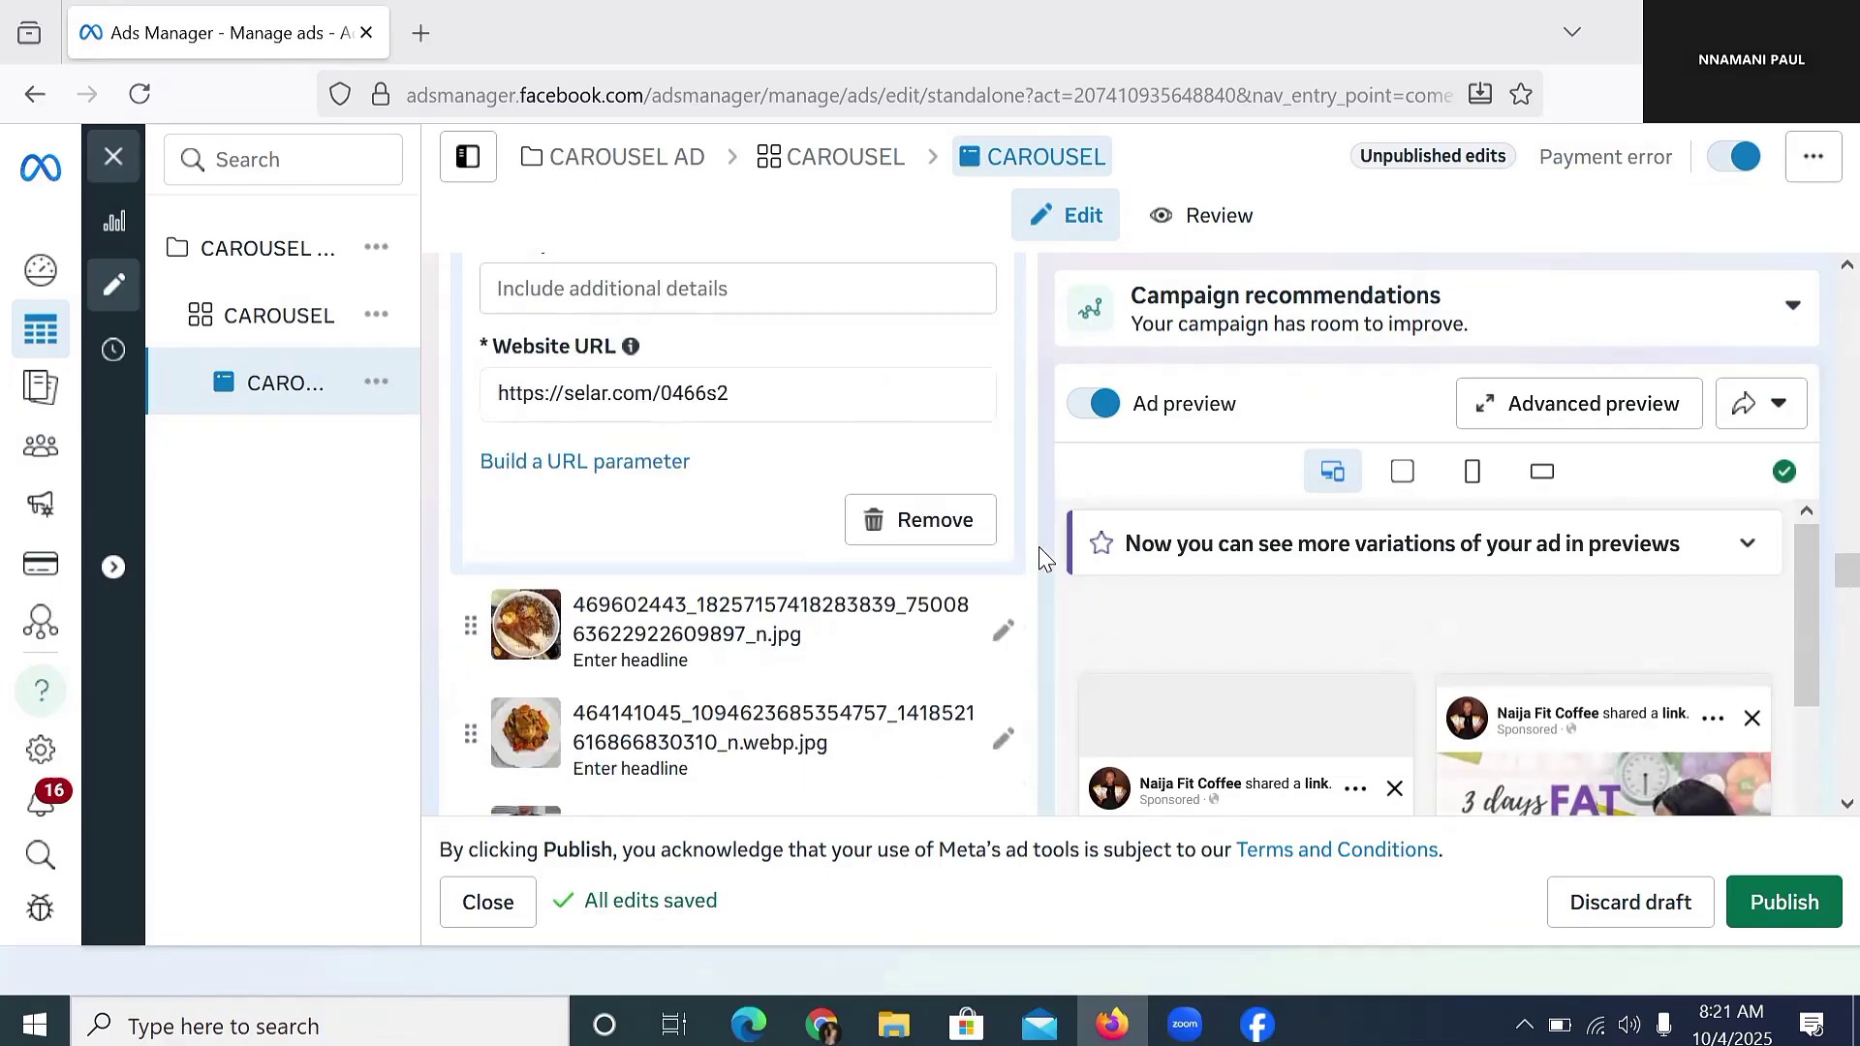
scroll(1032, 546, down, 3)
scroll(1382, 539, down, 3)
scroll(1437, 625, up, 3)
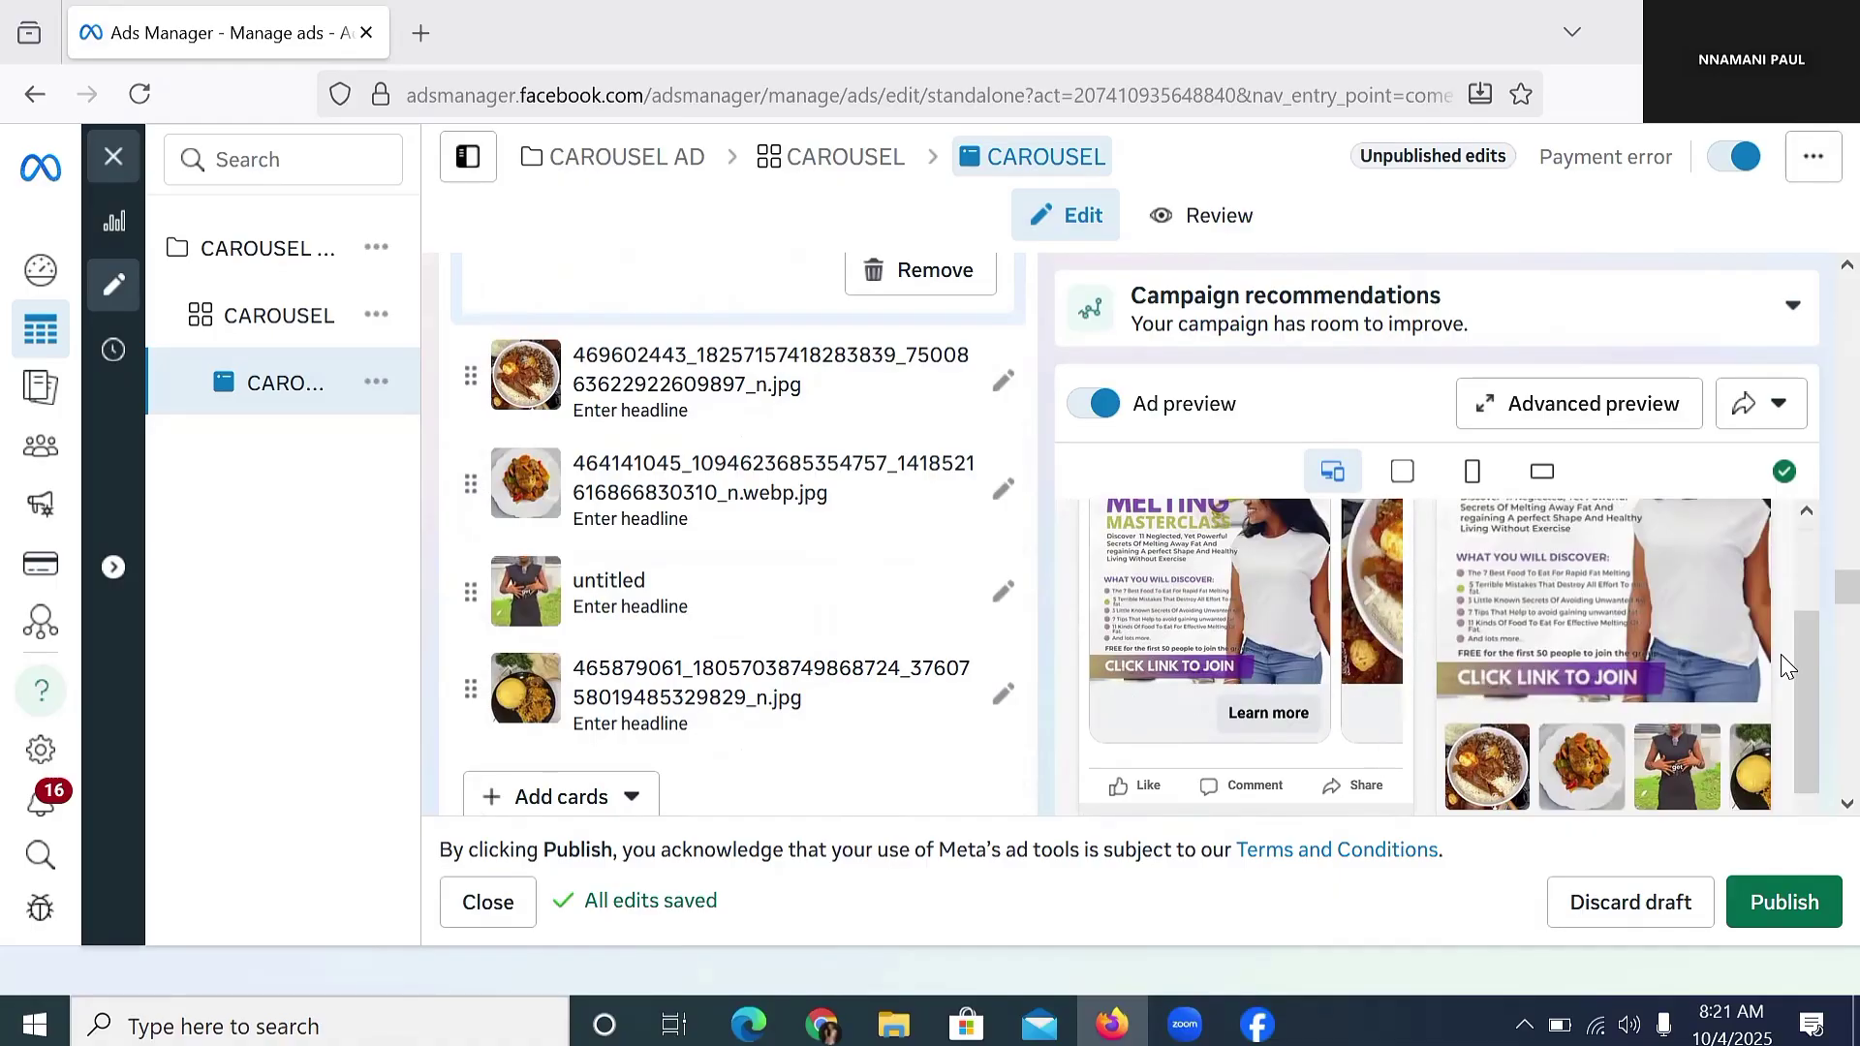
scroll(1553, 573, down, 3)
scroll(1619, 585, up, 3)
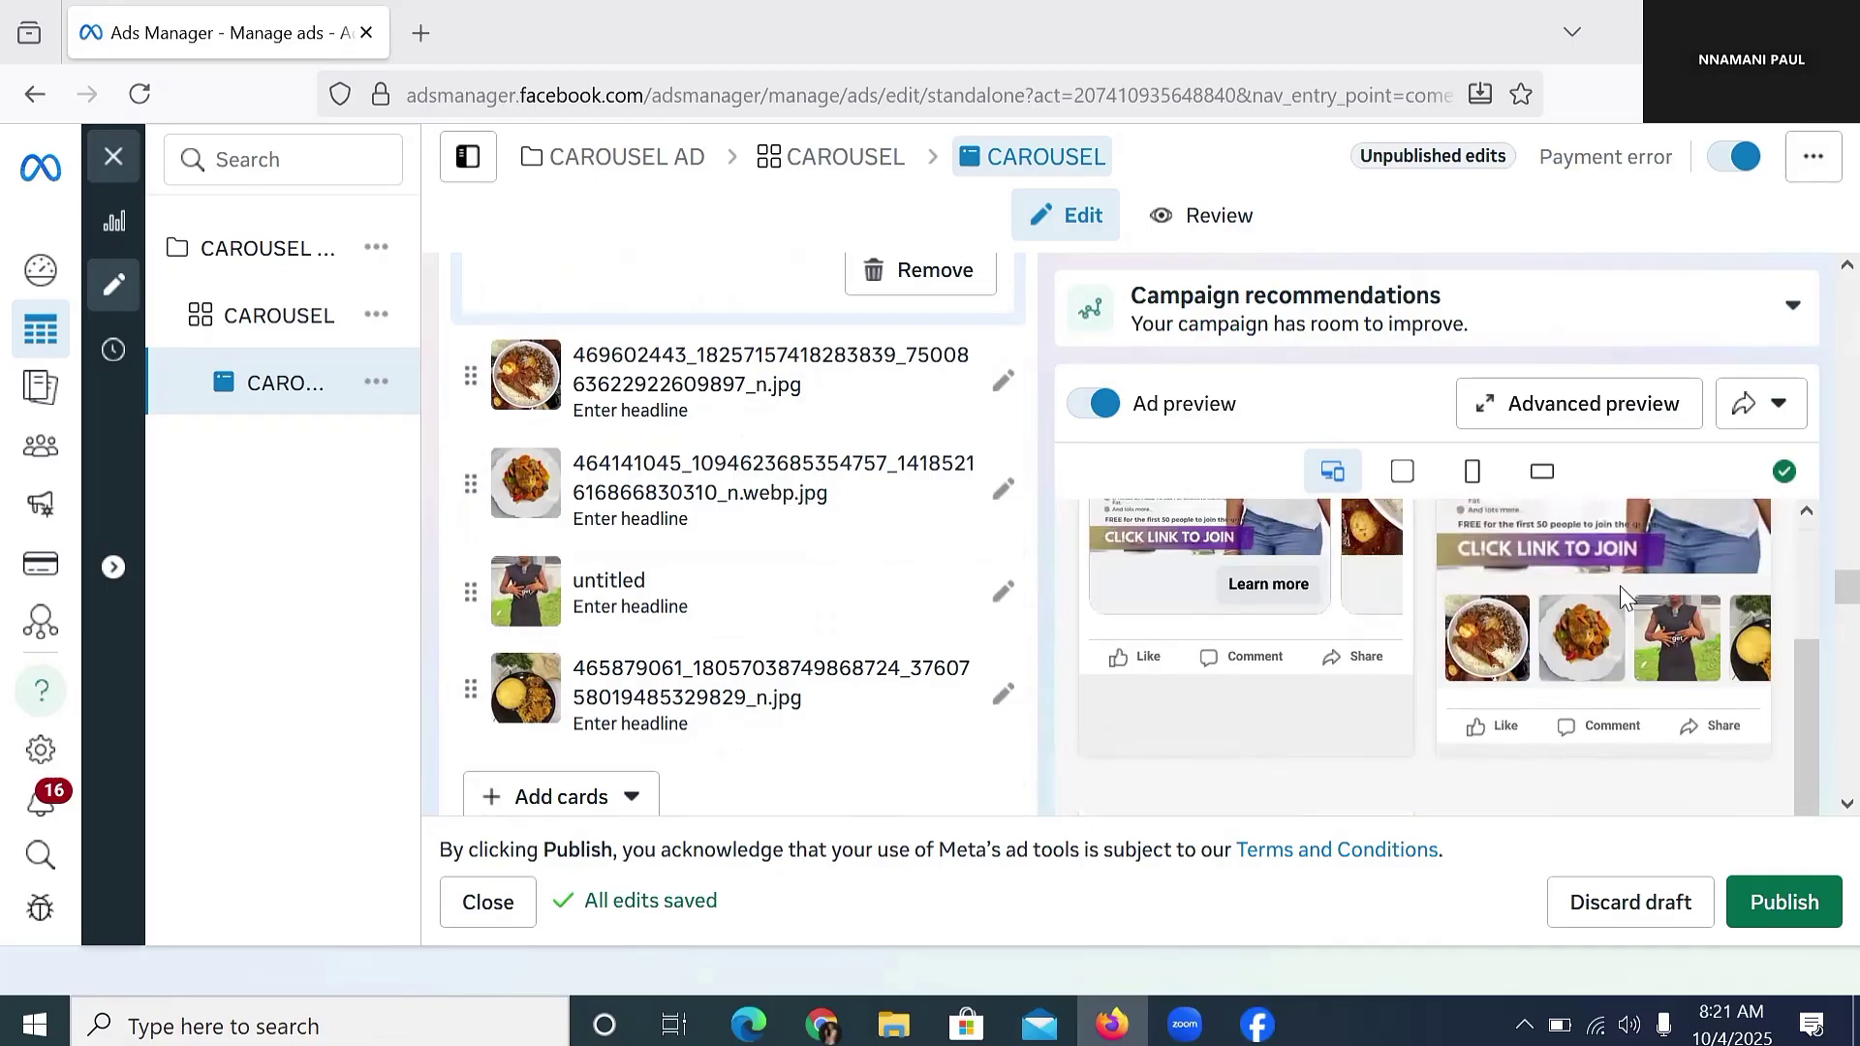
Step: Examine the first card's headline and description fields and the ad's browser add-ons, primary text and call to action settings
scroll(811, 426, up, 5)
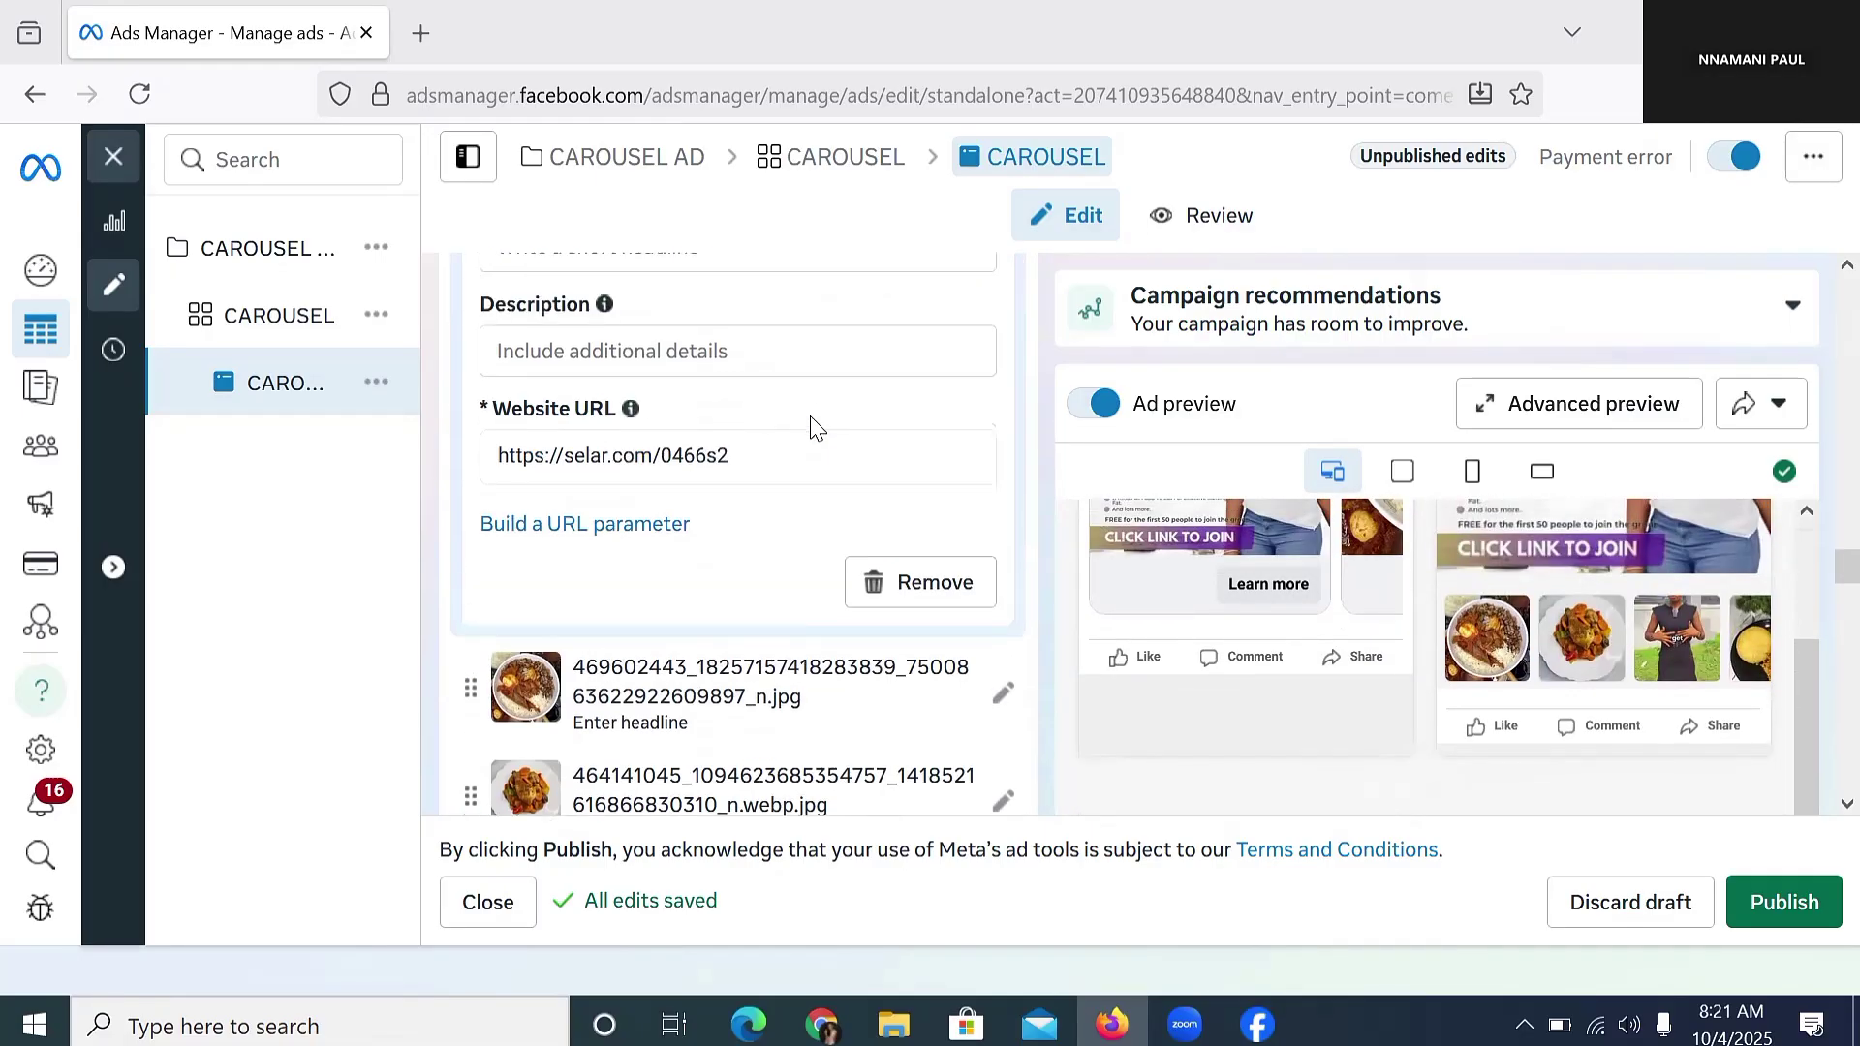
click(687, 458)
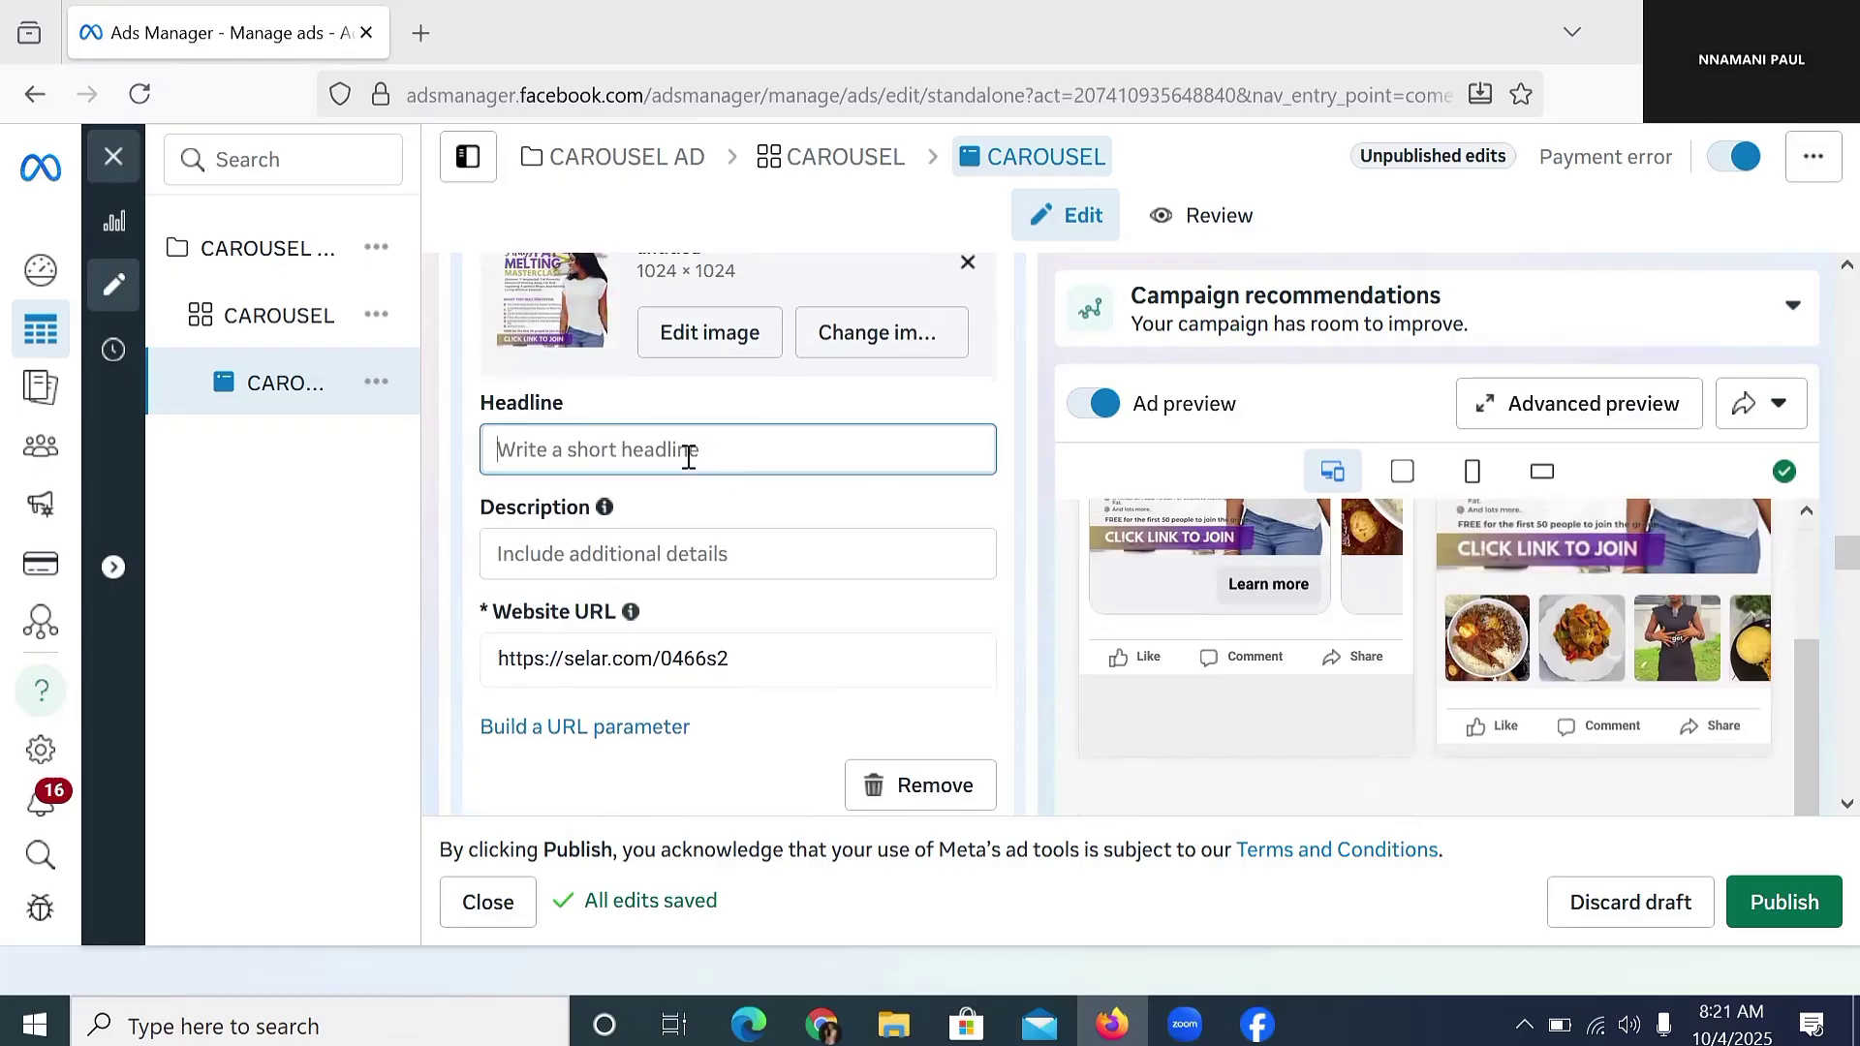
click(683, 553)
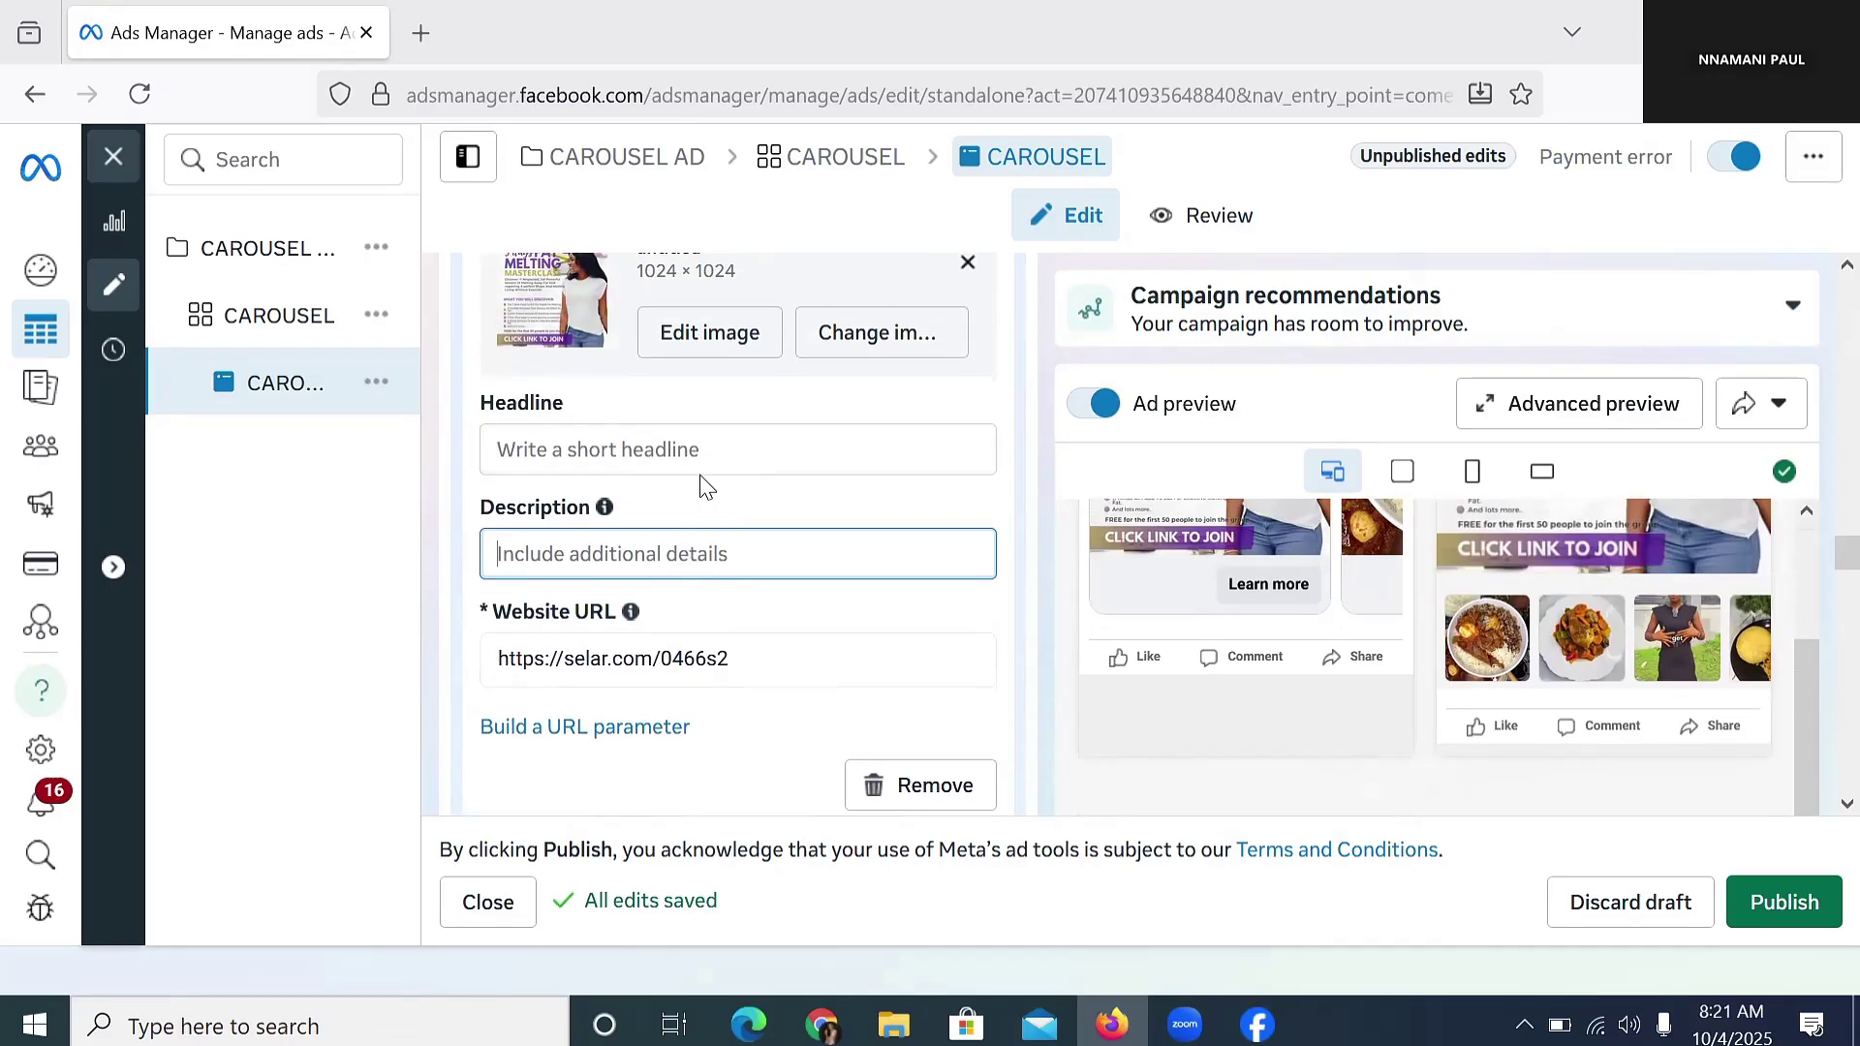
scroll(705, 484, up, 4)
scroll(687, 523, up, 10)
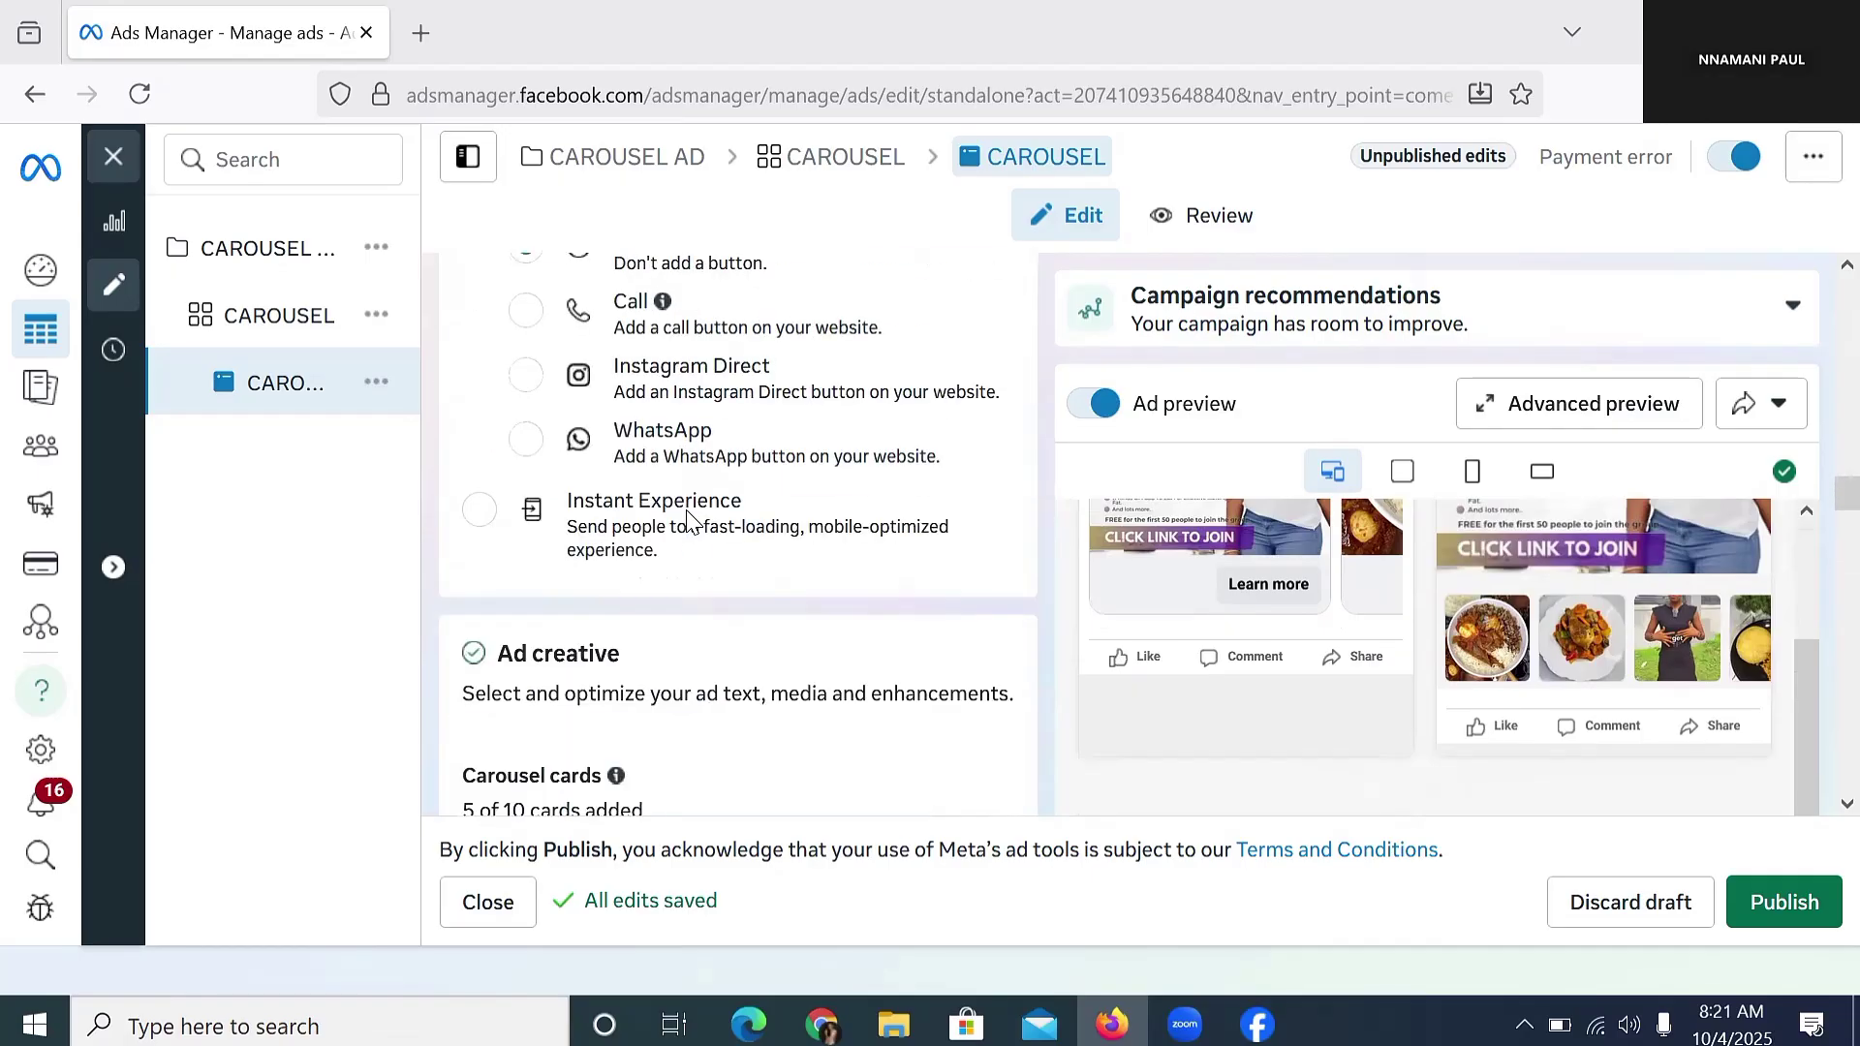
scroll(689, 518, down, 5)
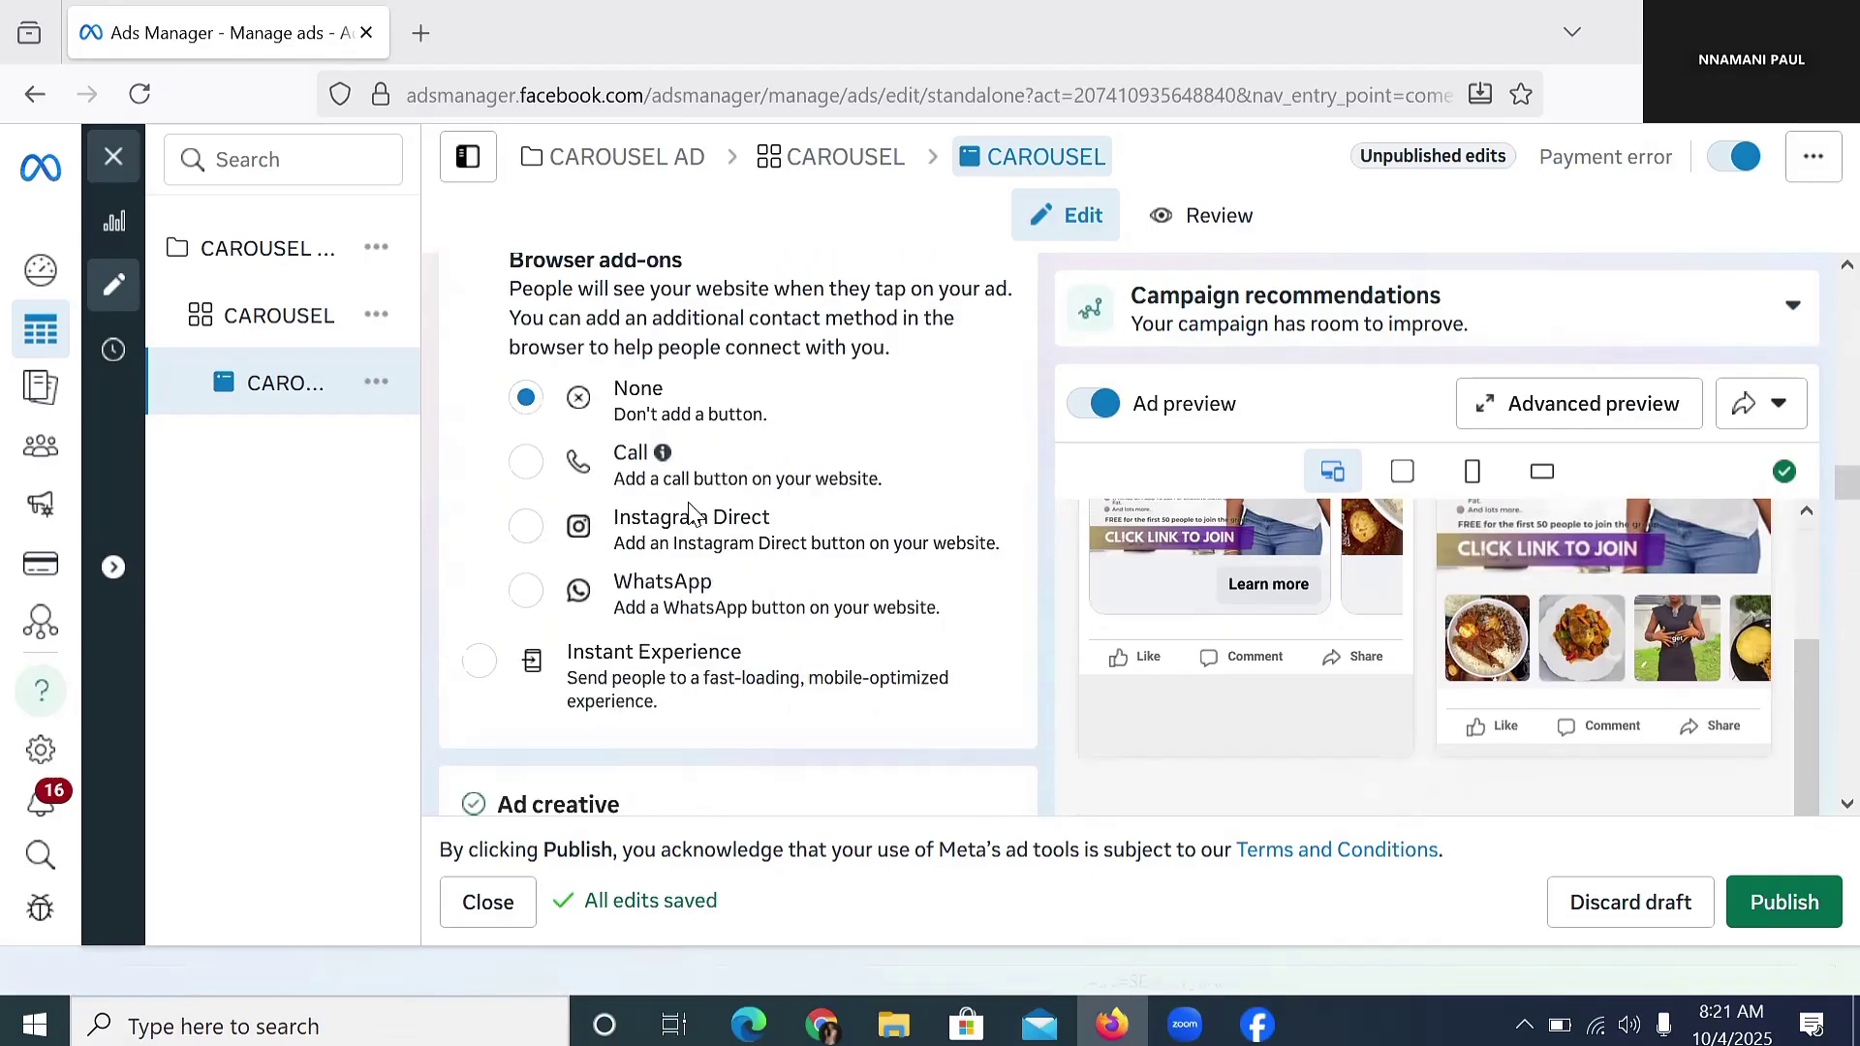
scroll(690, 518, up, 3)
scroll(693, 513, down, 15)
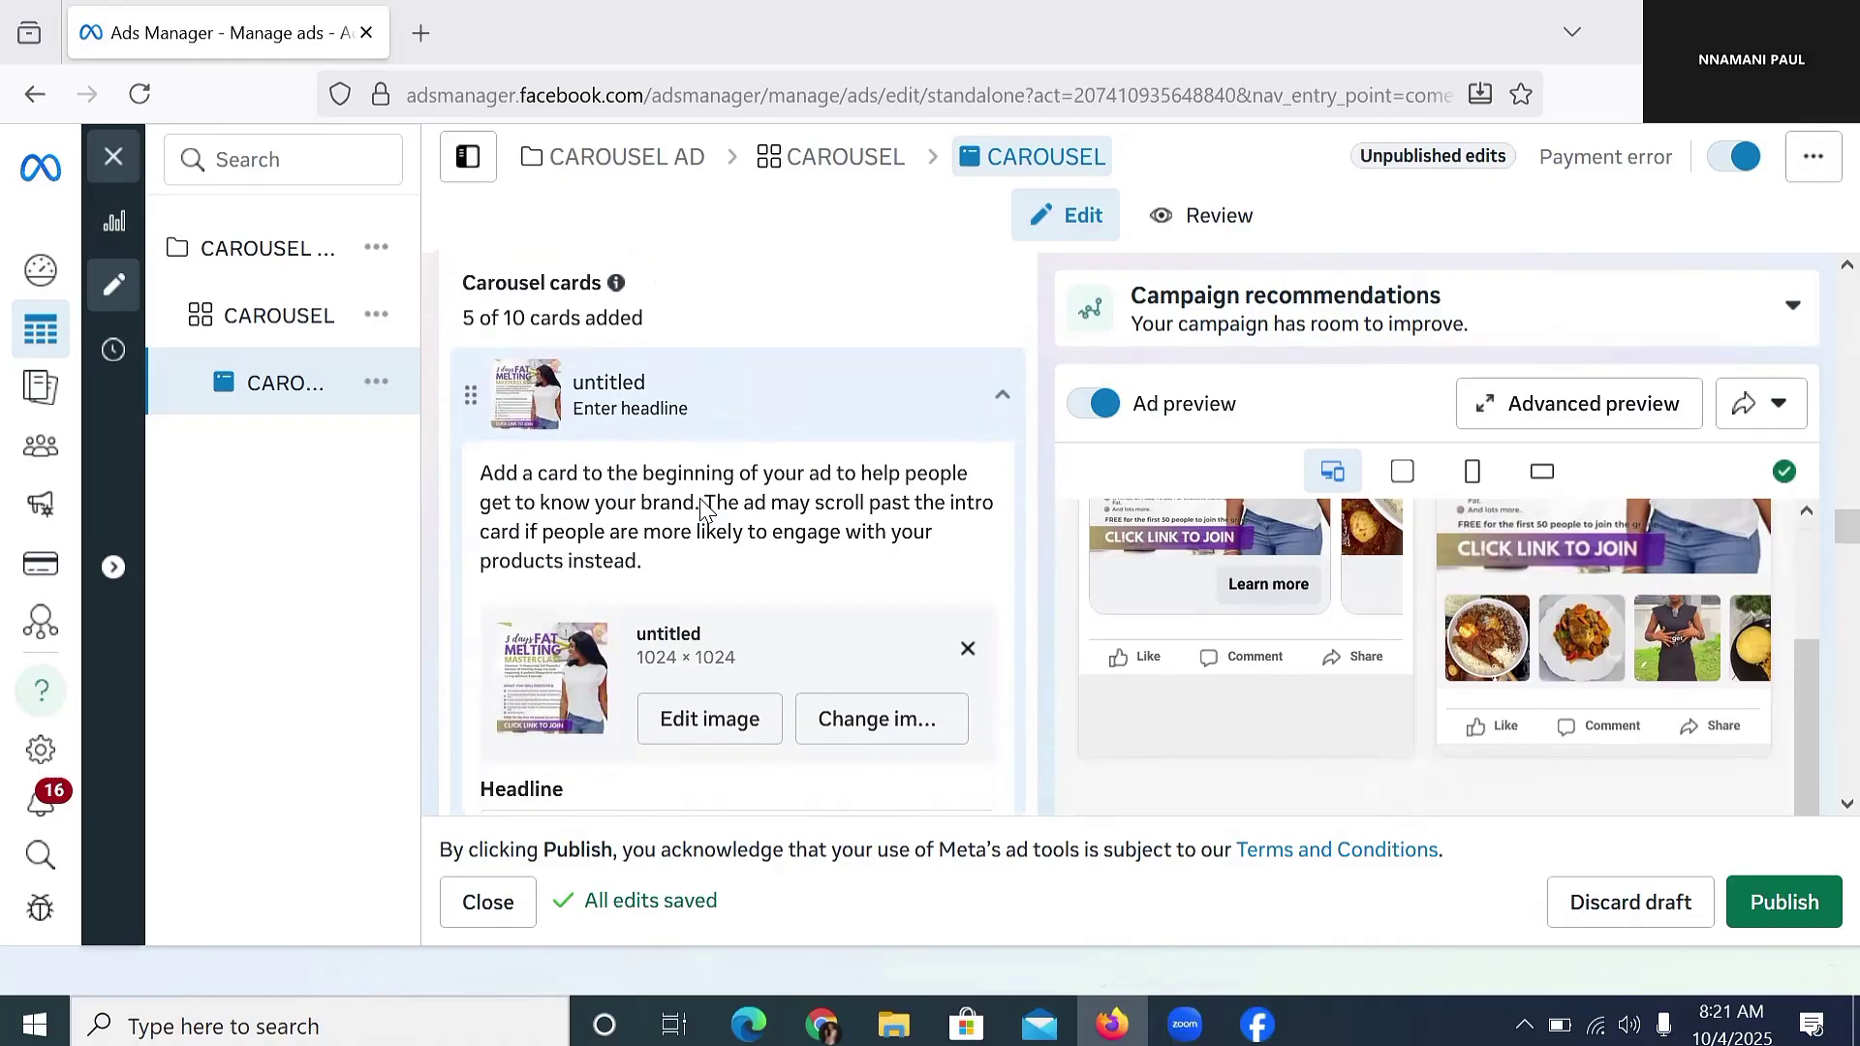
scroll(712, 493, down, 10)
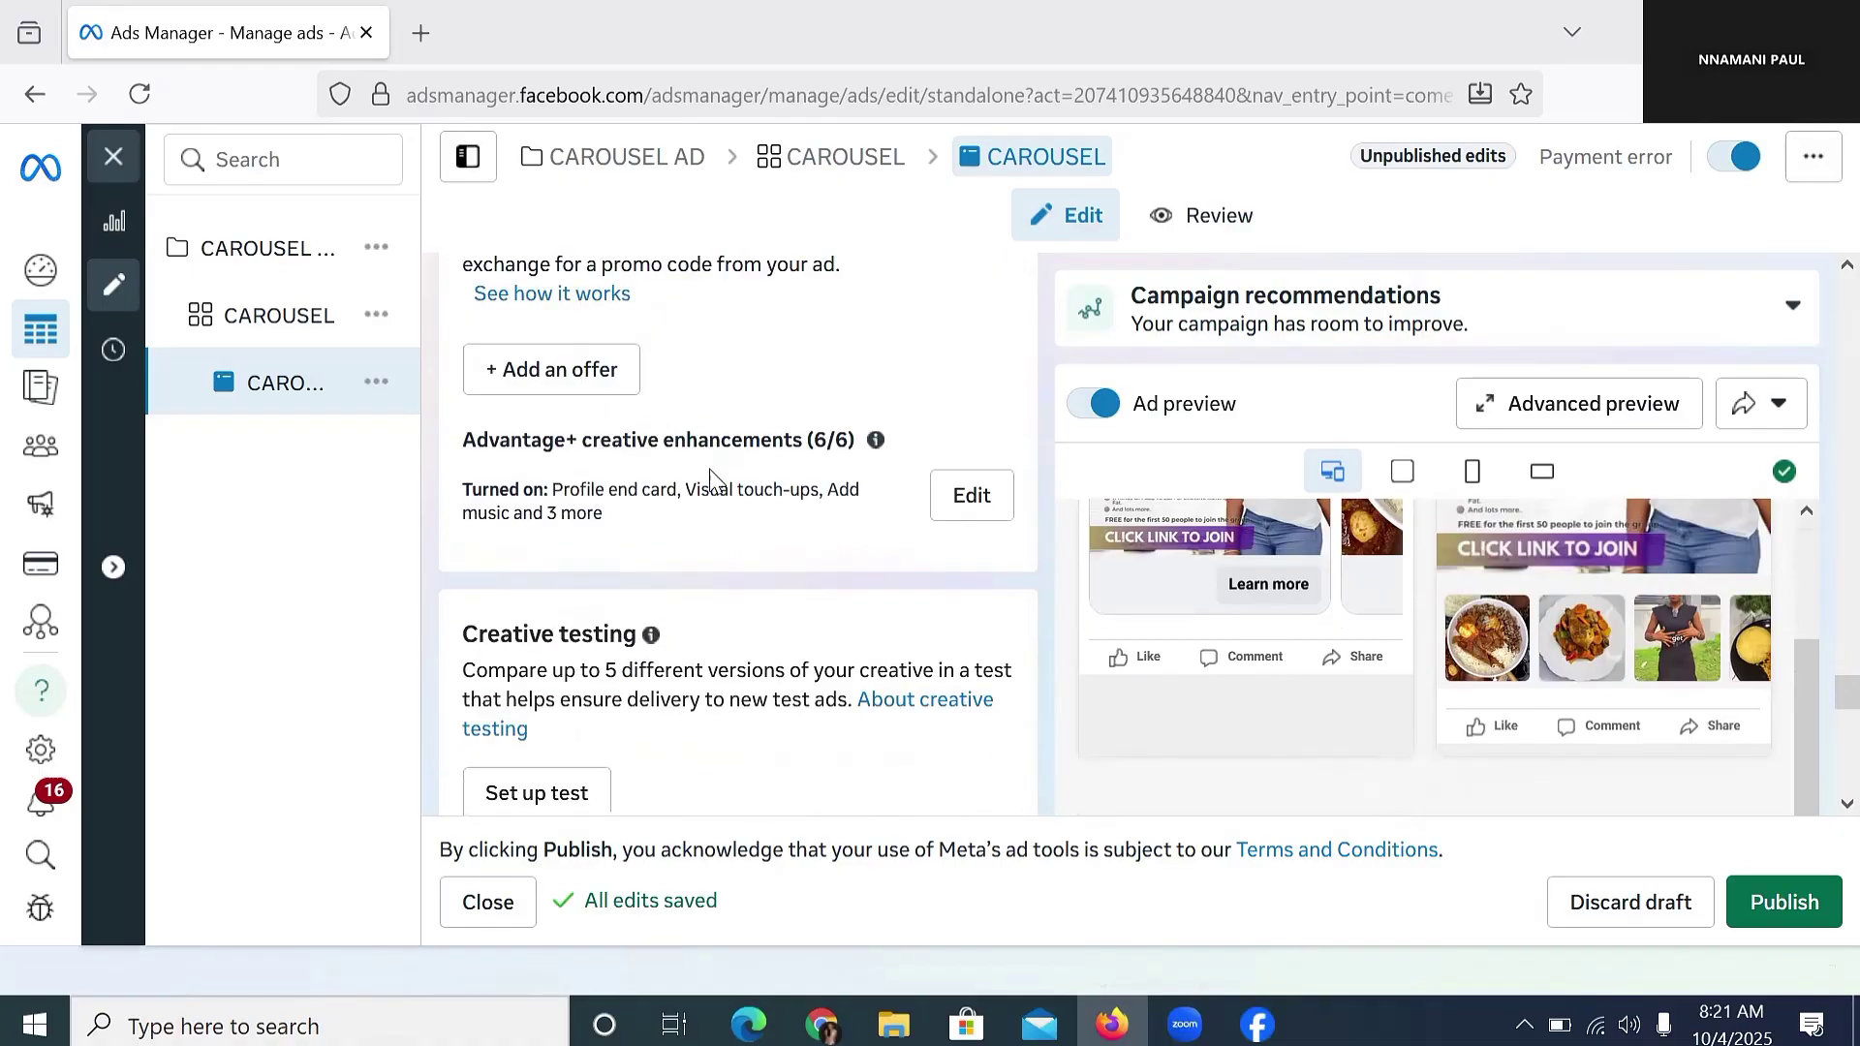
scroll(710, 478, up, 5)
scroll(598, 472, up, 1)
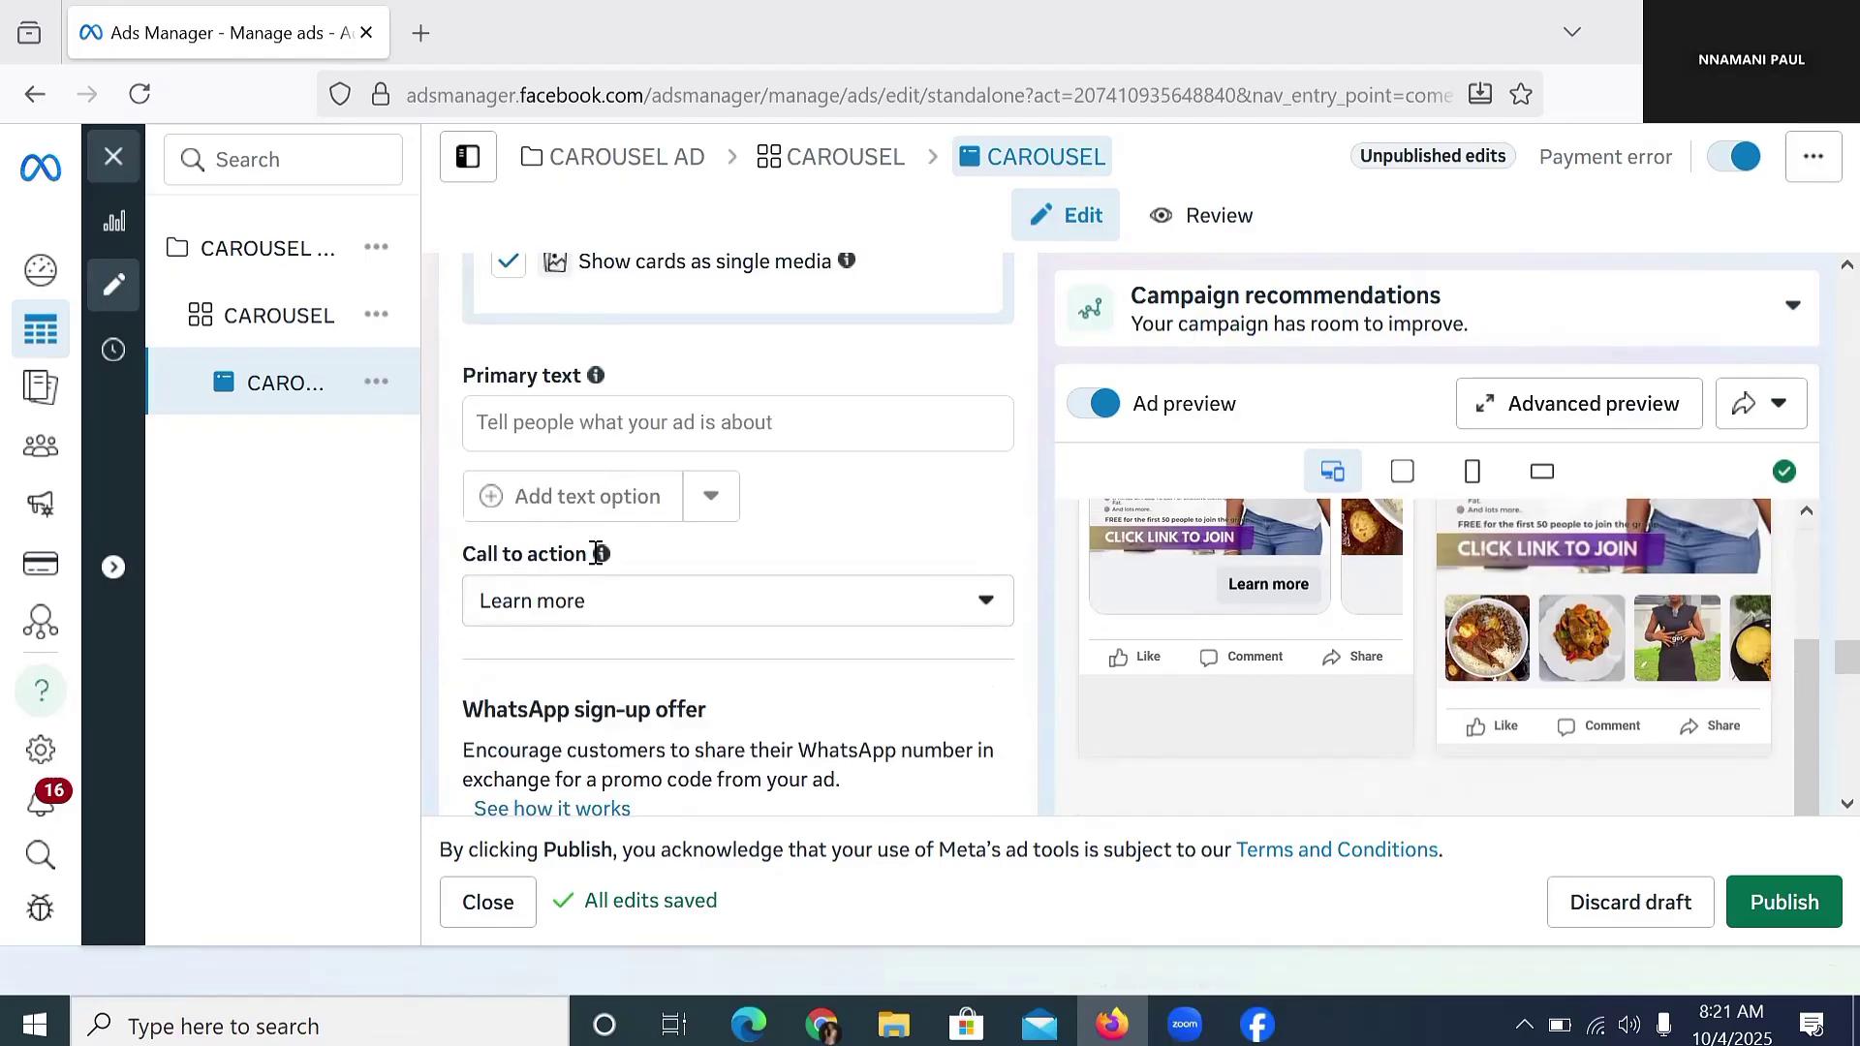
Step: Look through the available call to action options for the carousel ad and check the ad preview, keeping the current choice
click(609, 426)
click(496, 600)
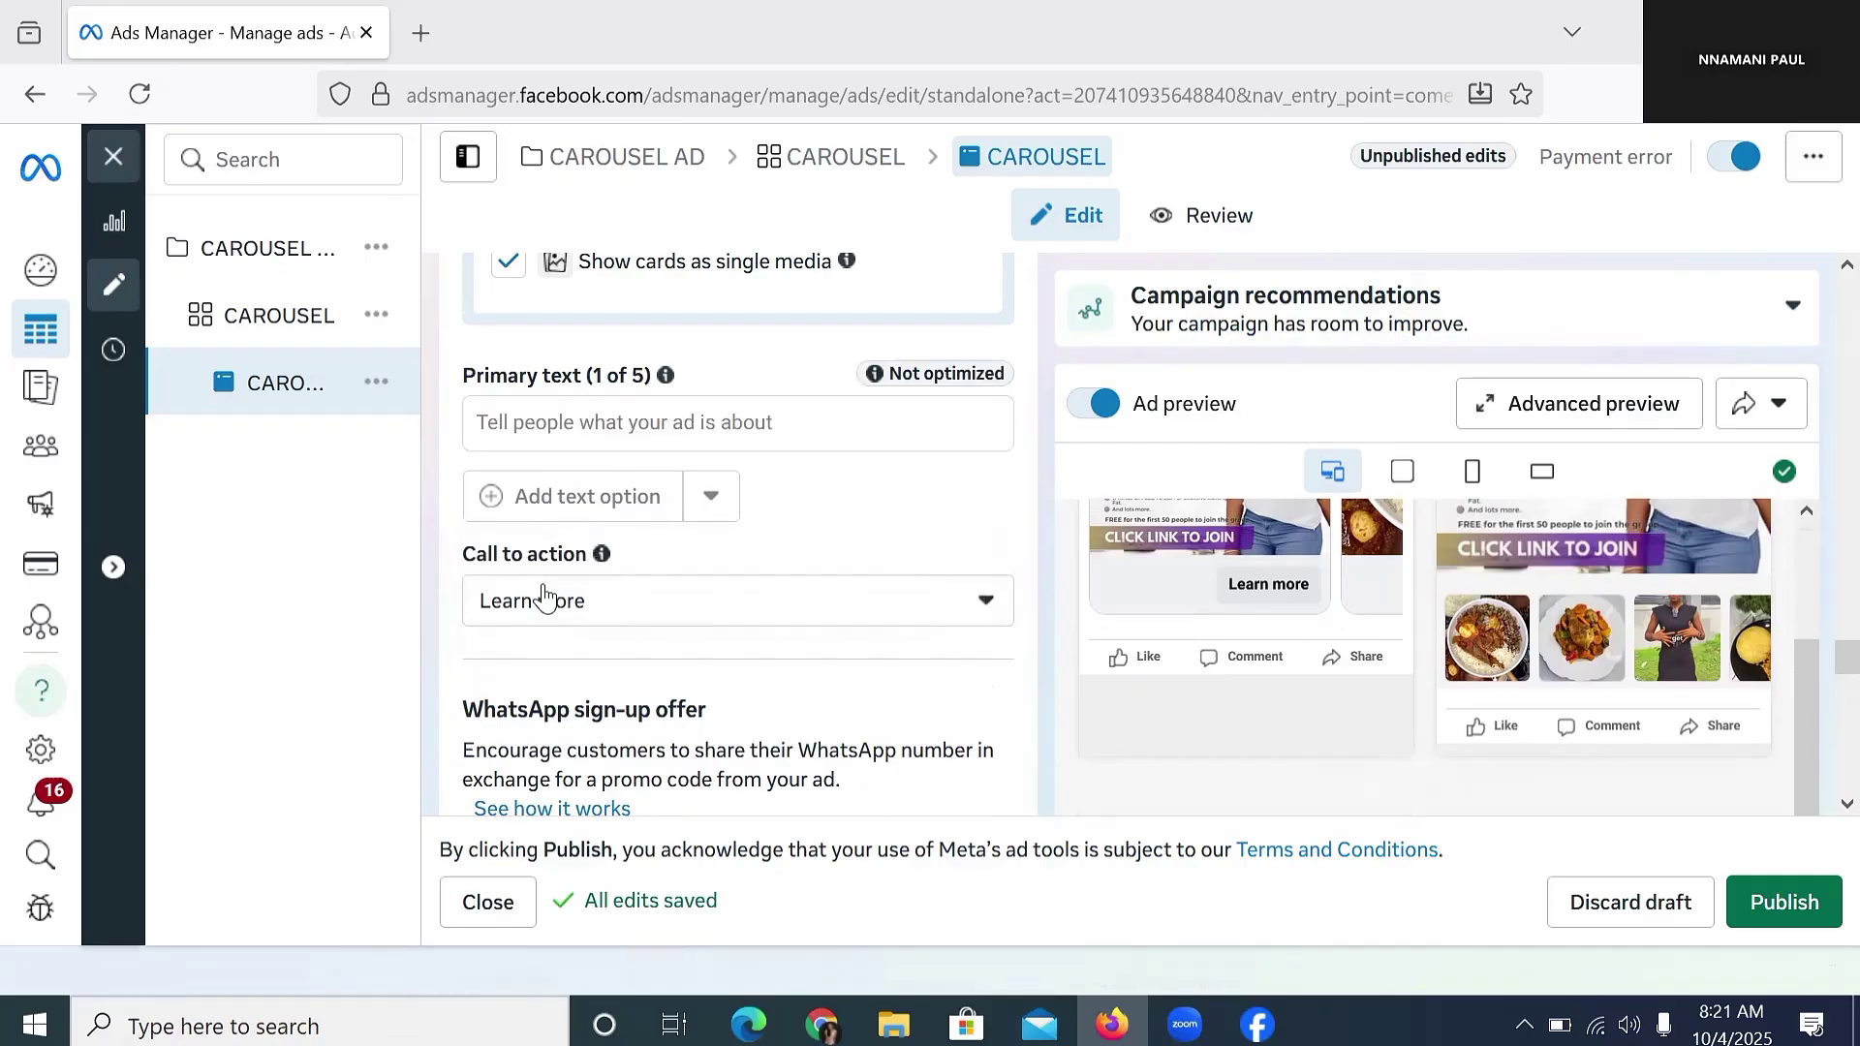
scroll(651, 494, up, 1)
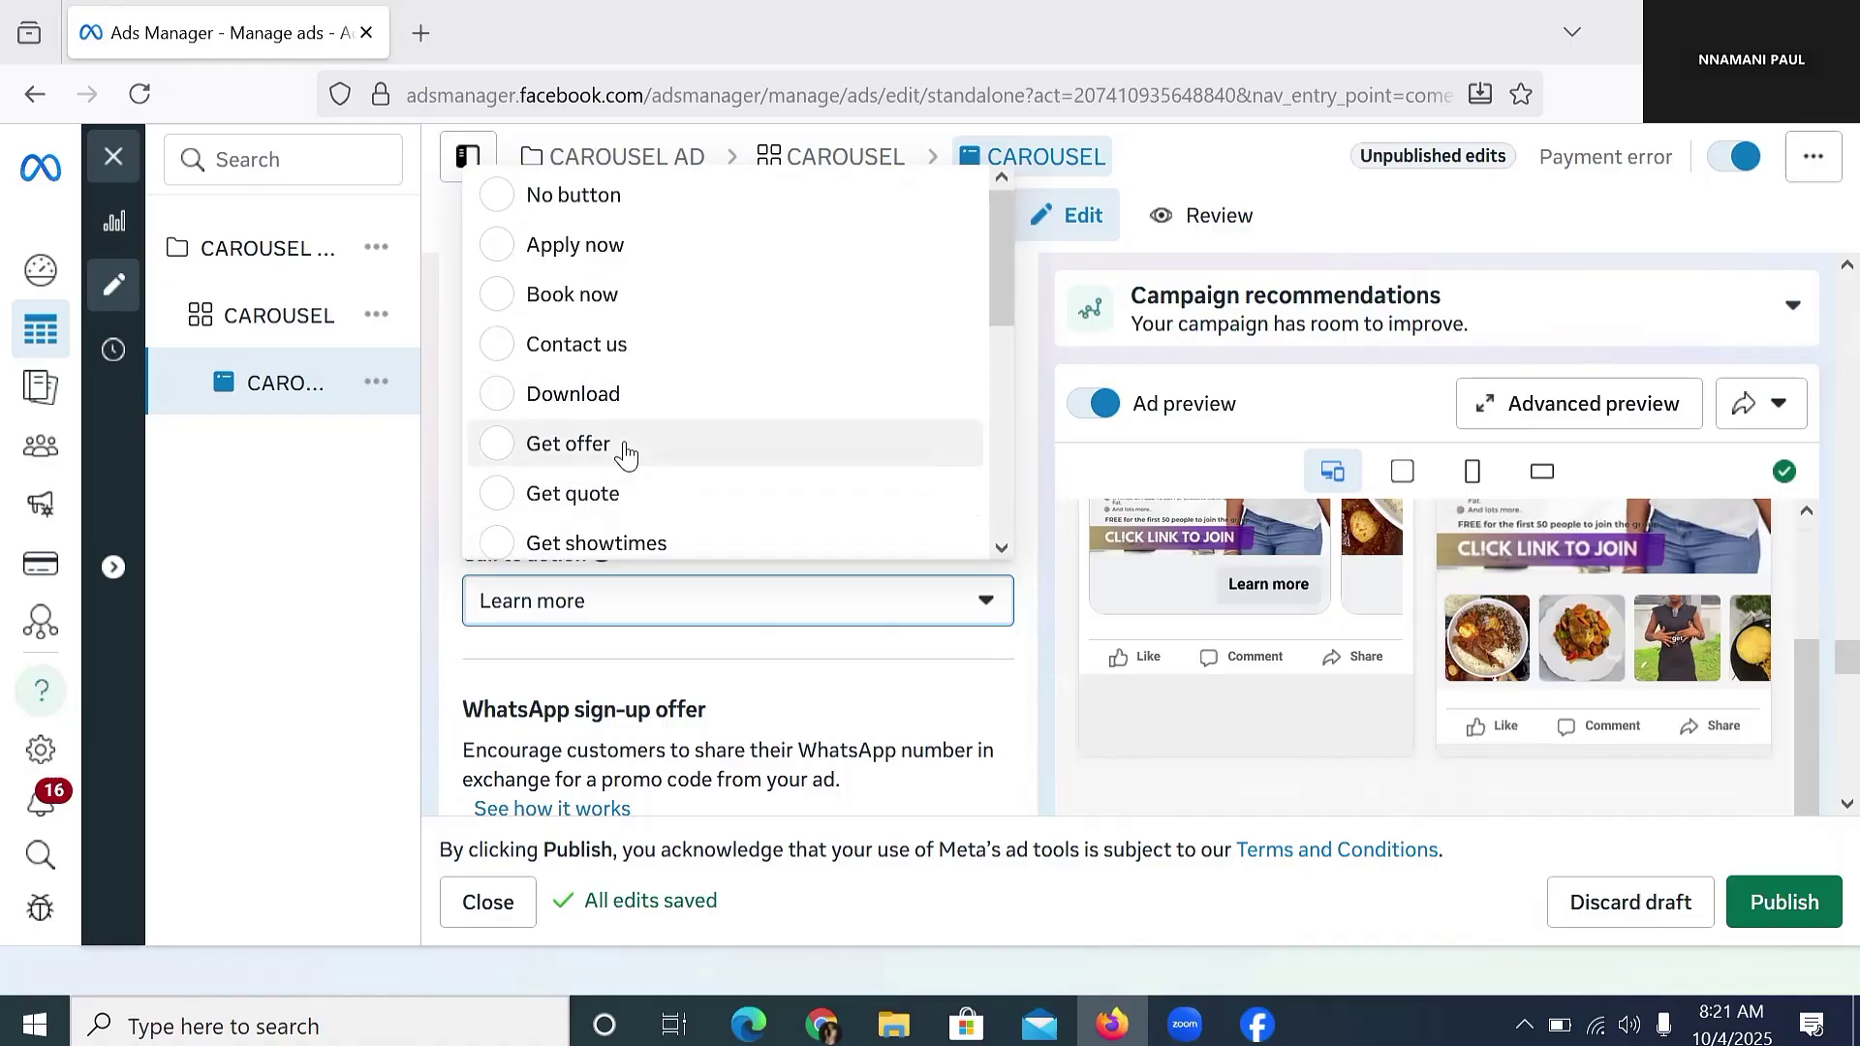
scroll(628, 453, down, 2)
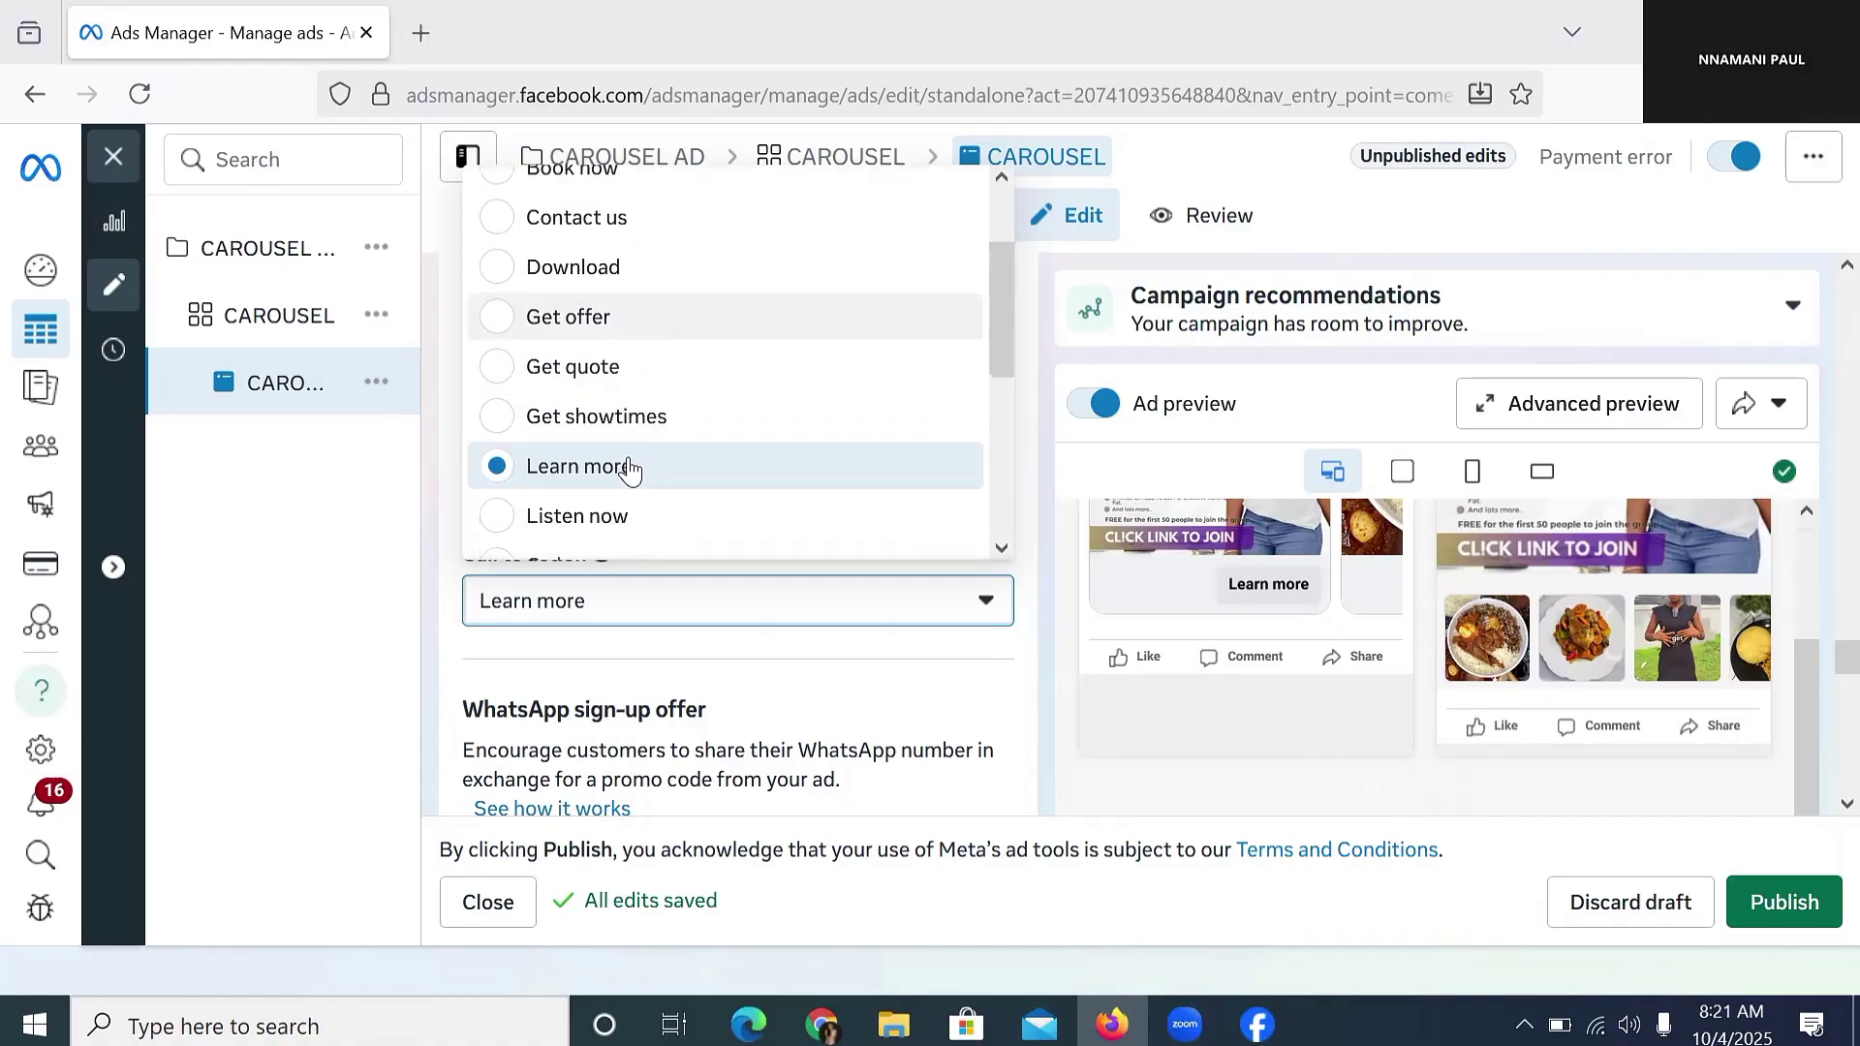
scroll(673, 469, down, 3)
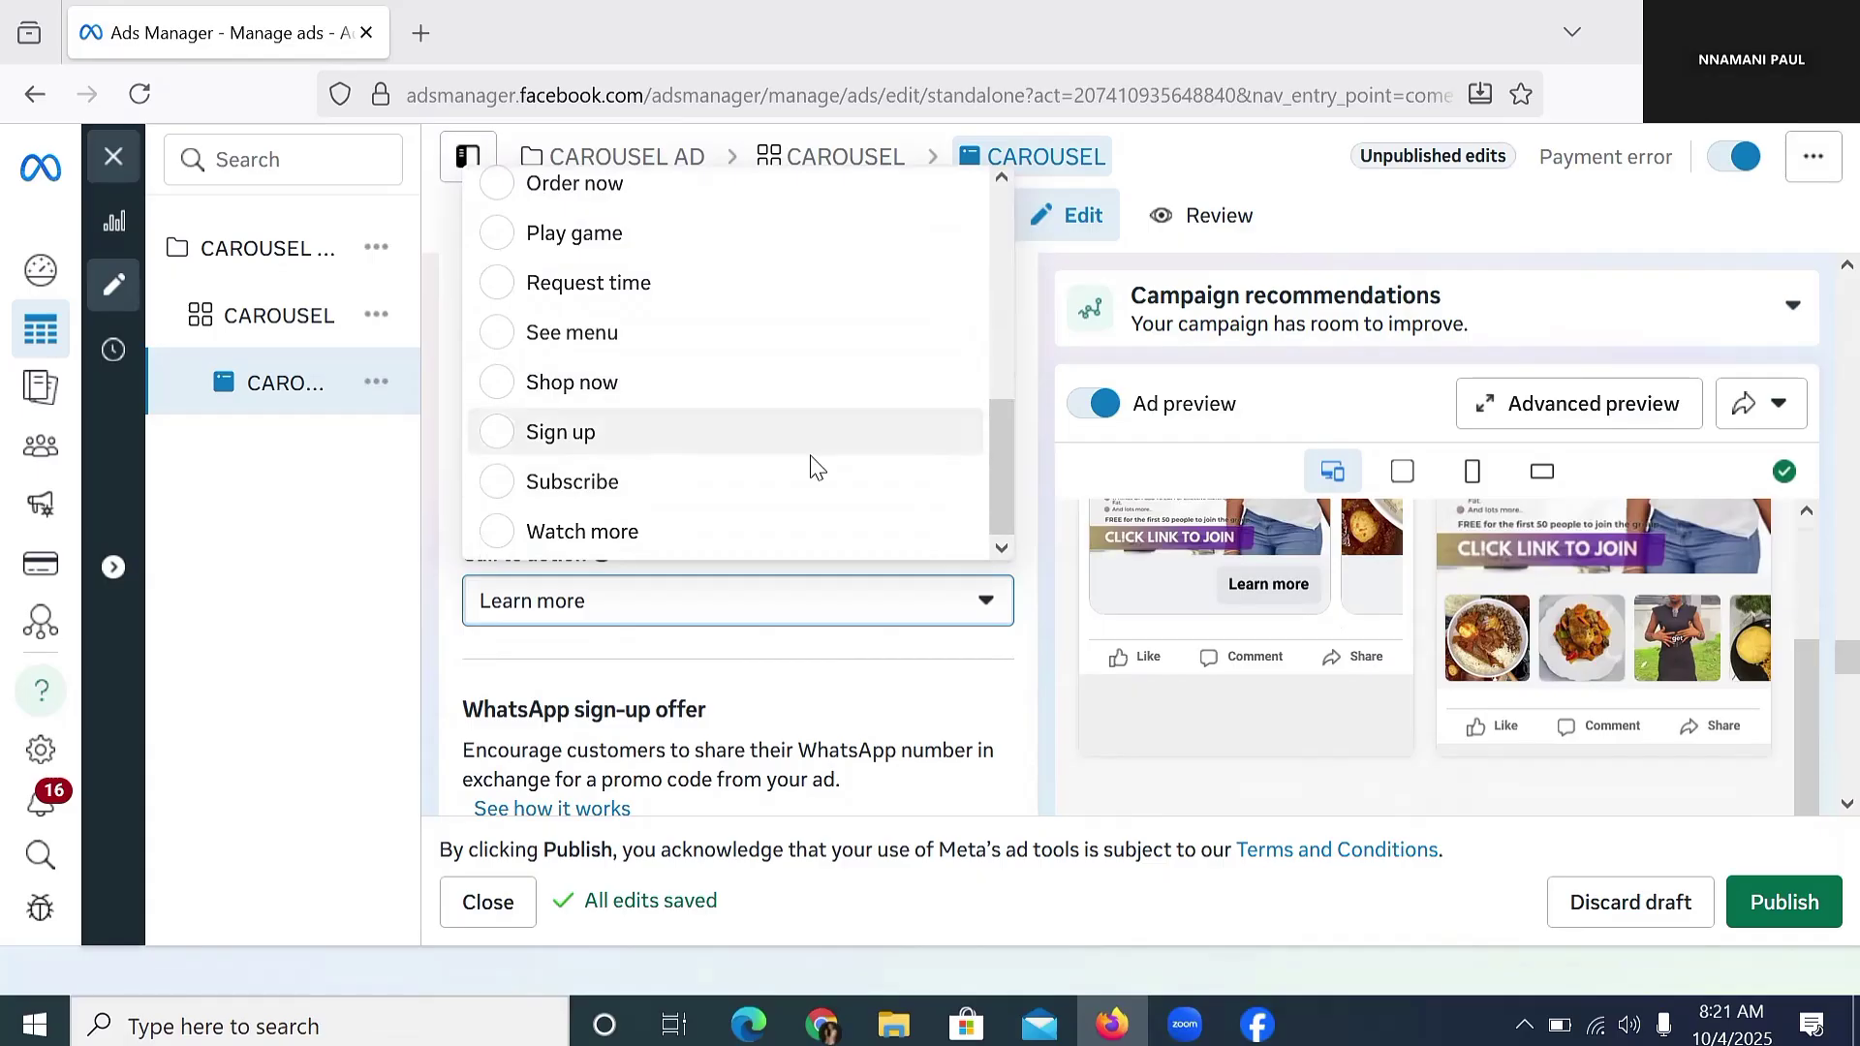
scroll(1208, 687, up, 5)
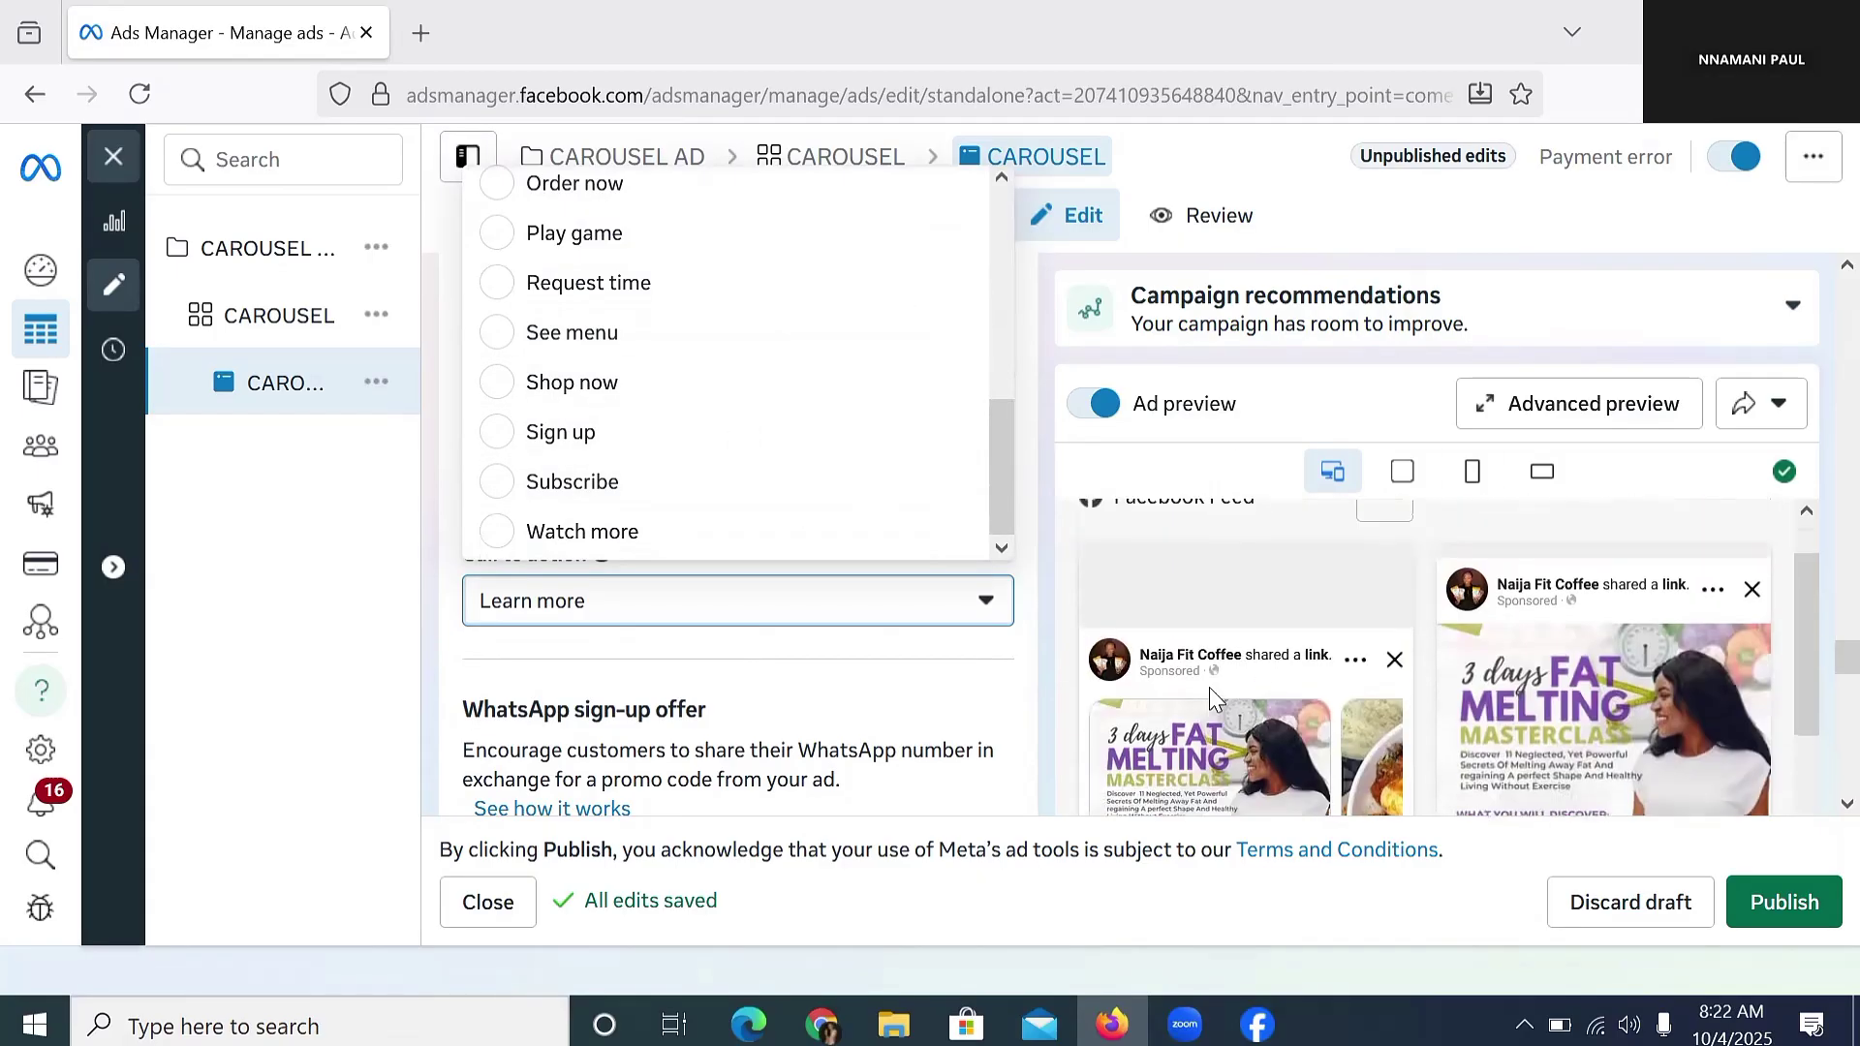
scroll(1203, 624, down, 3)
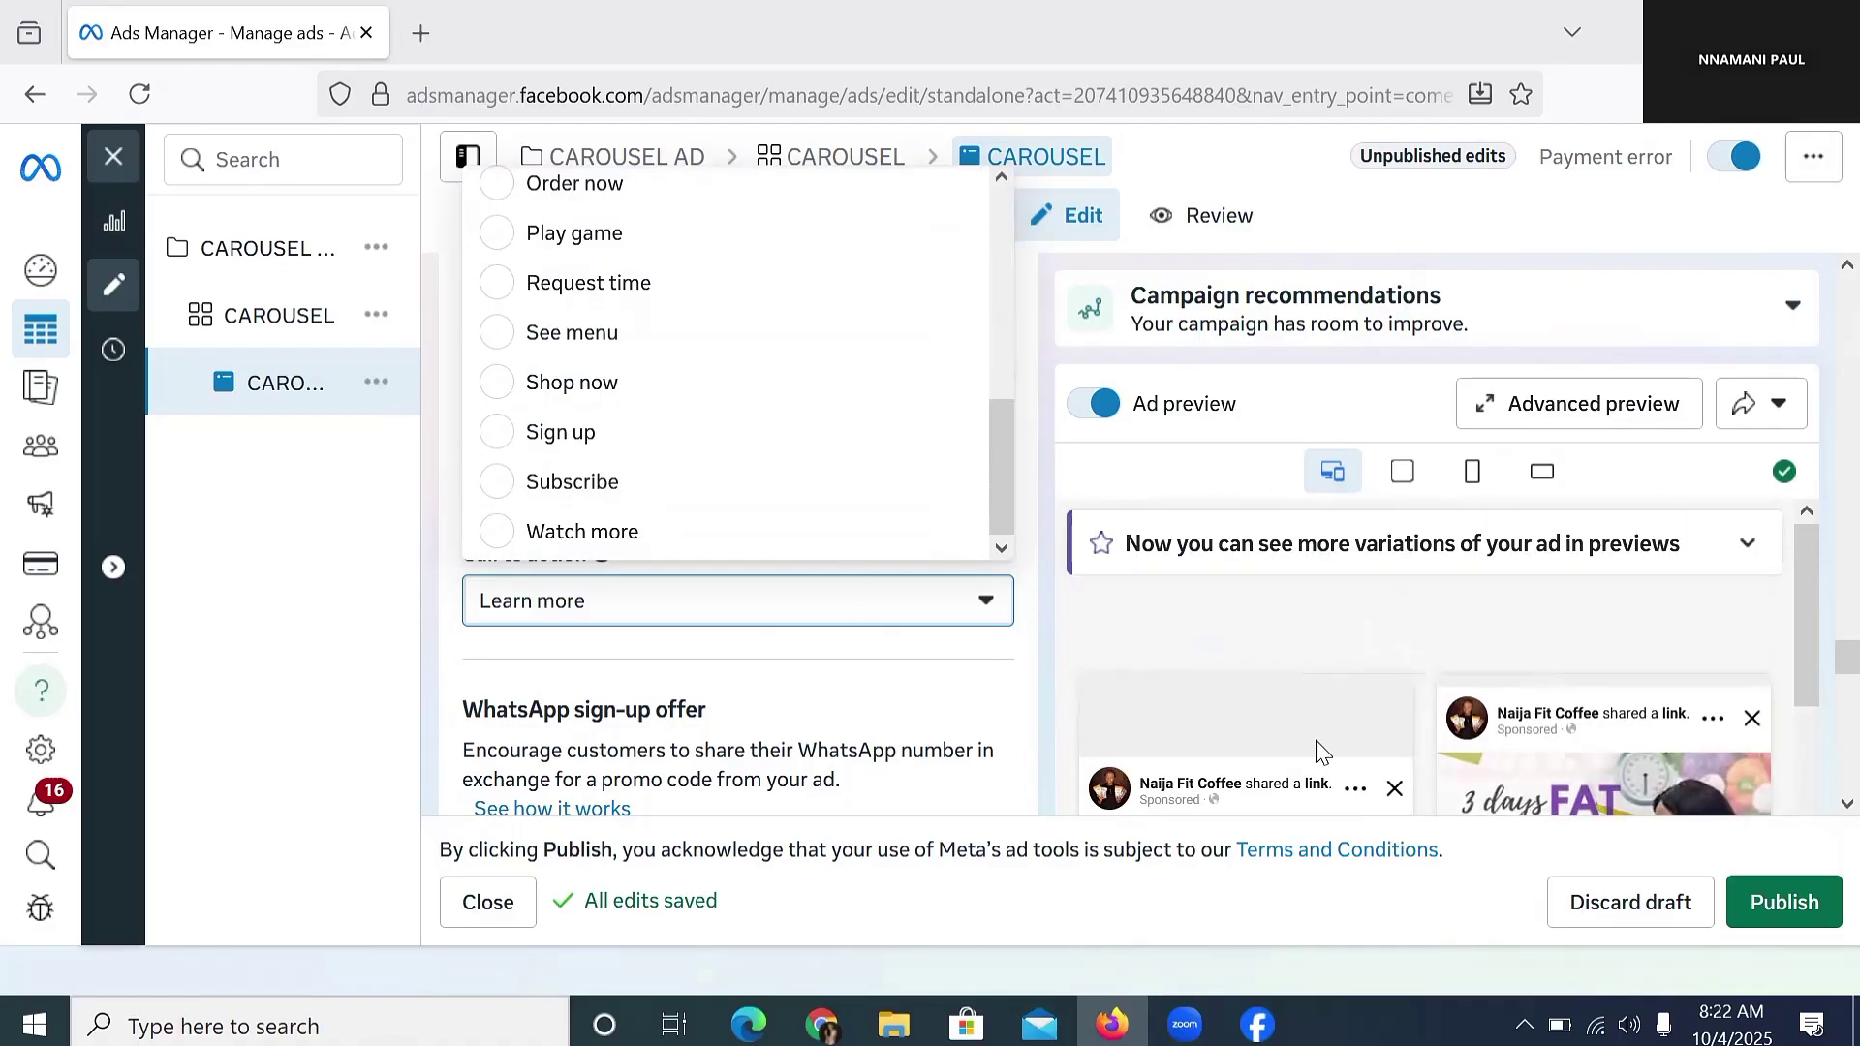
click(1046, 673)
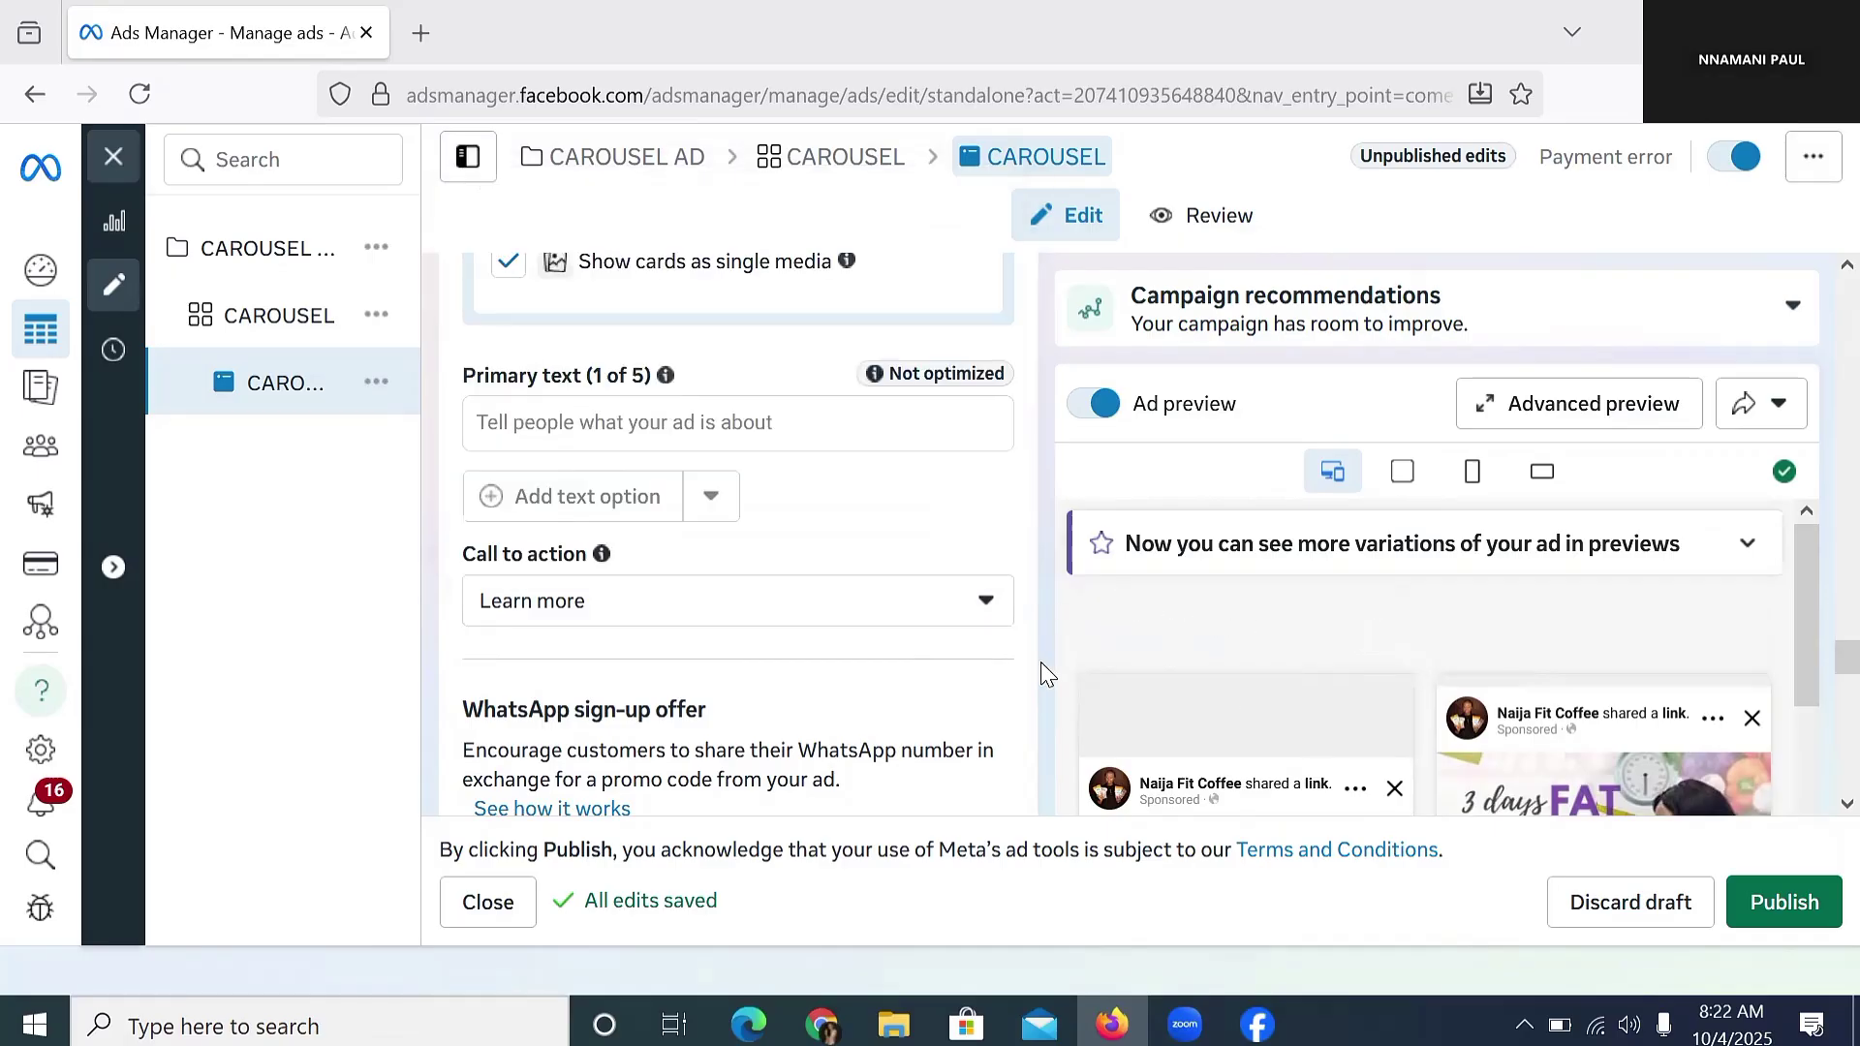
Step: Examine the ad's remaining settings, from creative testing and event details to the tracked website events dataset and URL parameters, and return to the carousel cards
scroll(951, 486, down, 5)
scroll(760, 410, down, 2)
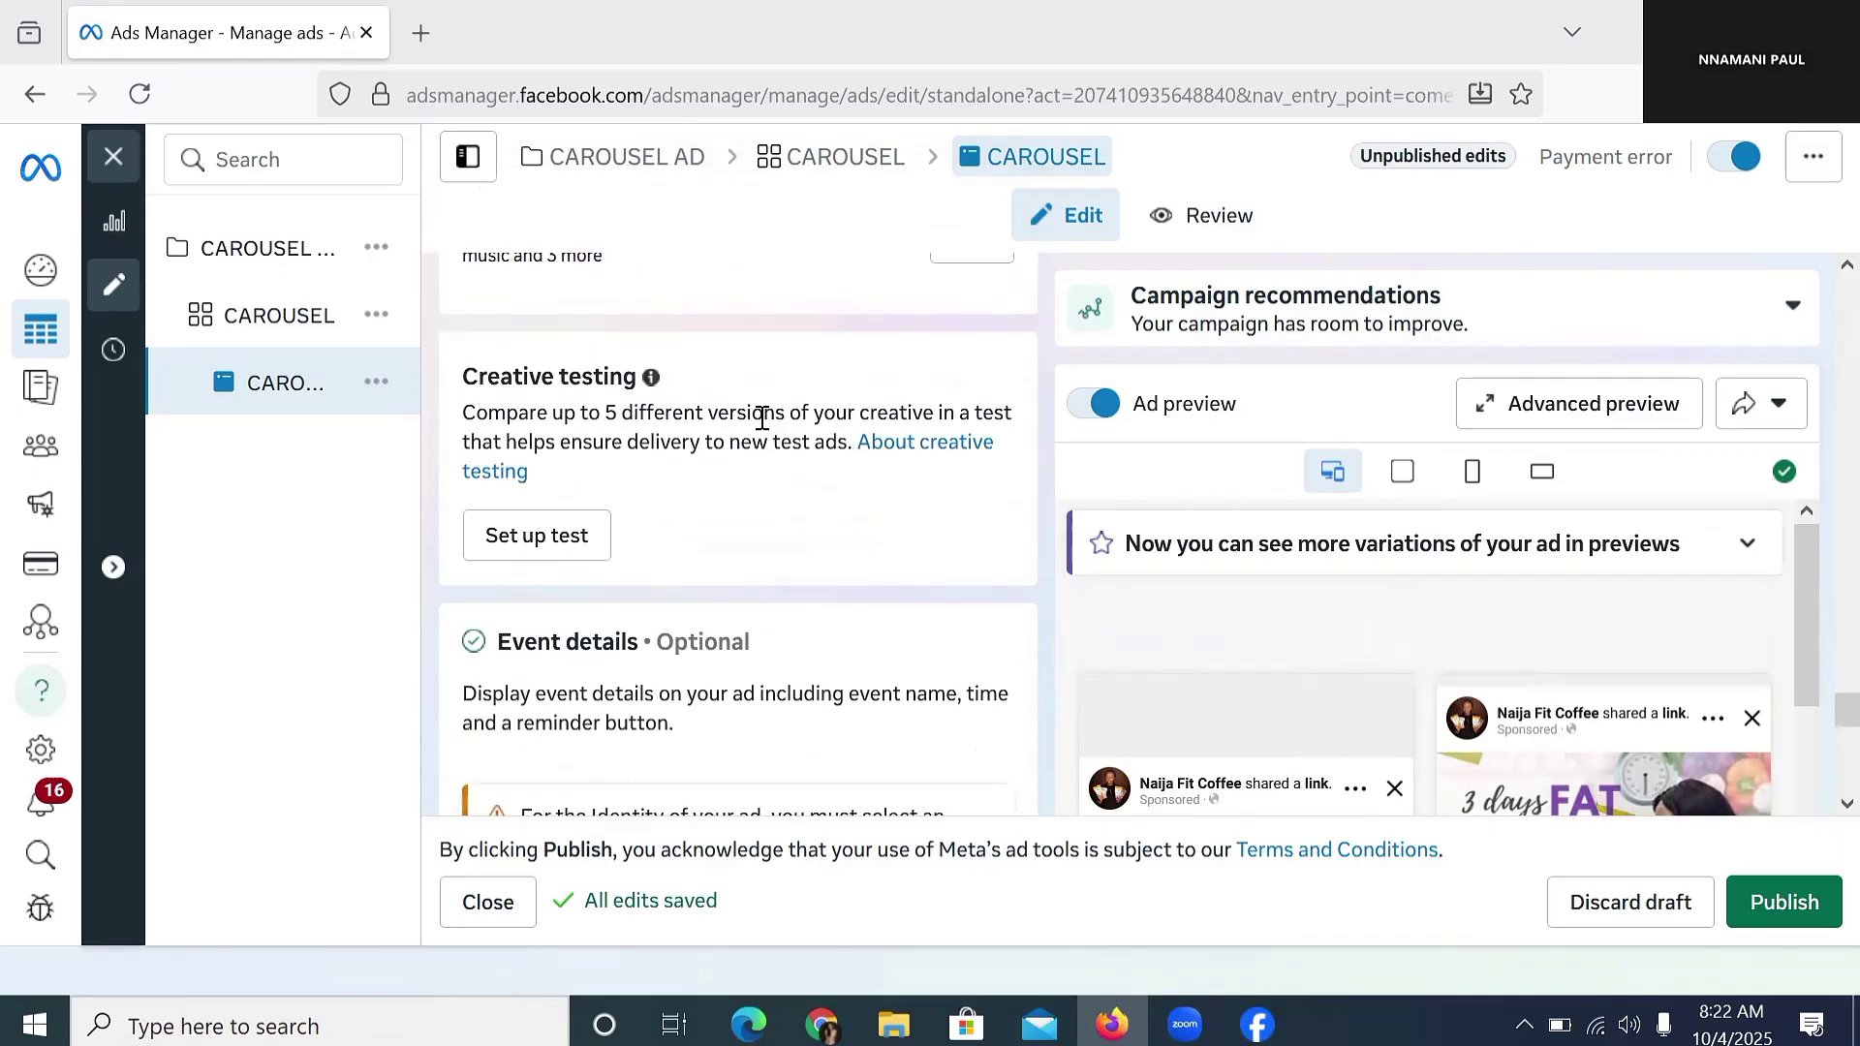
scroll(760, 426, down, 7)
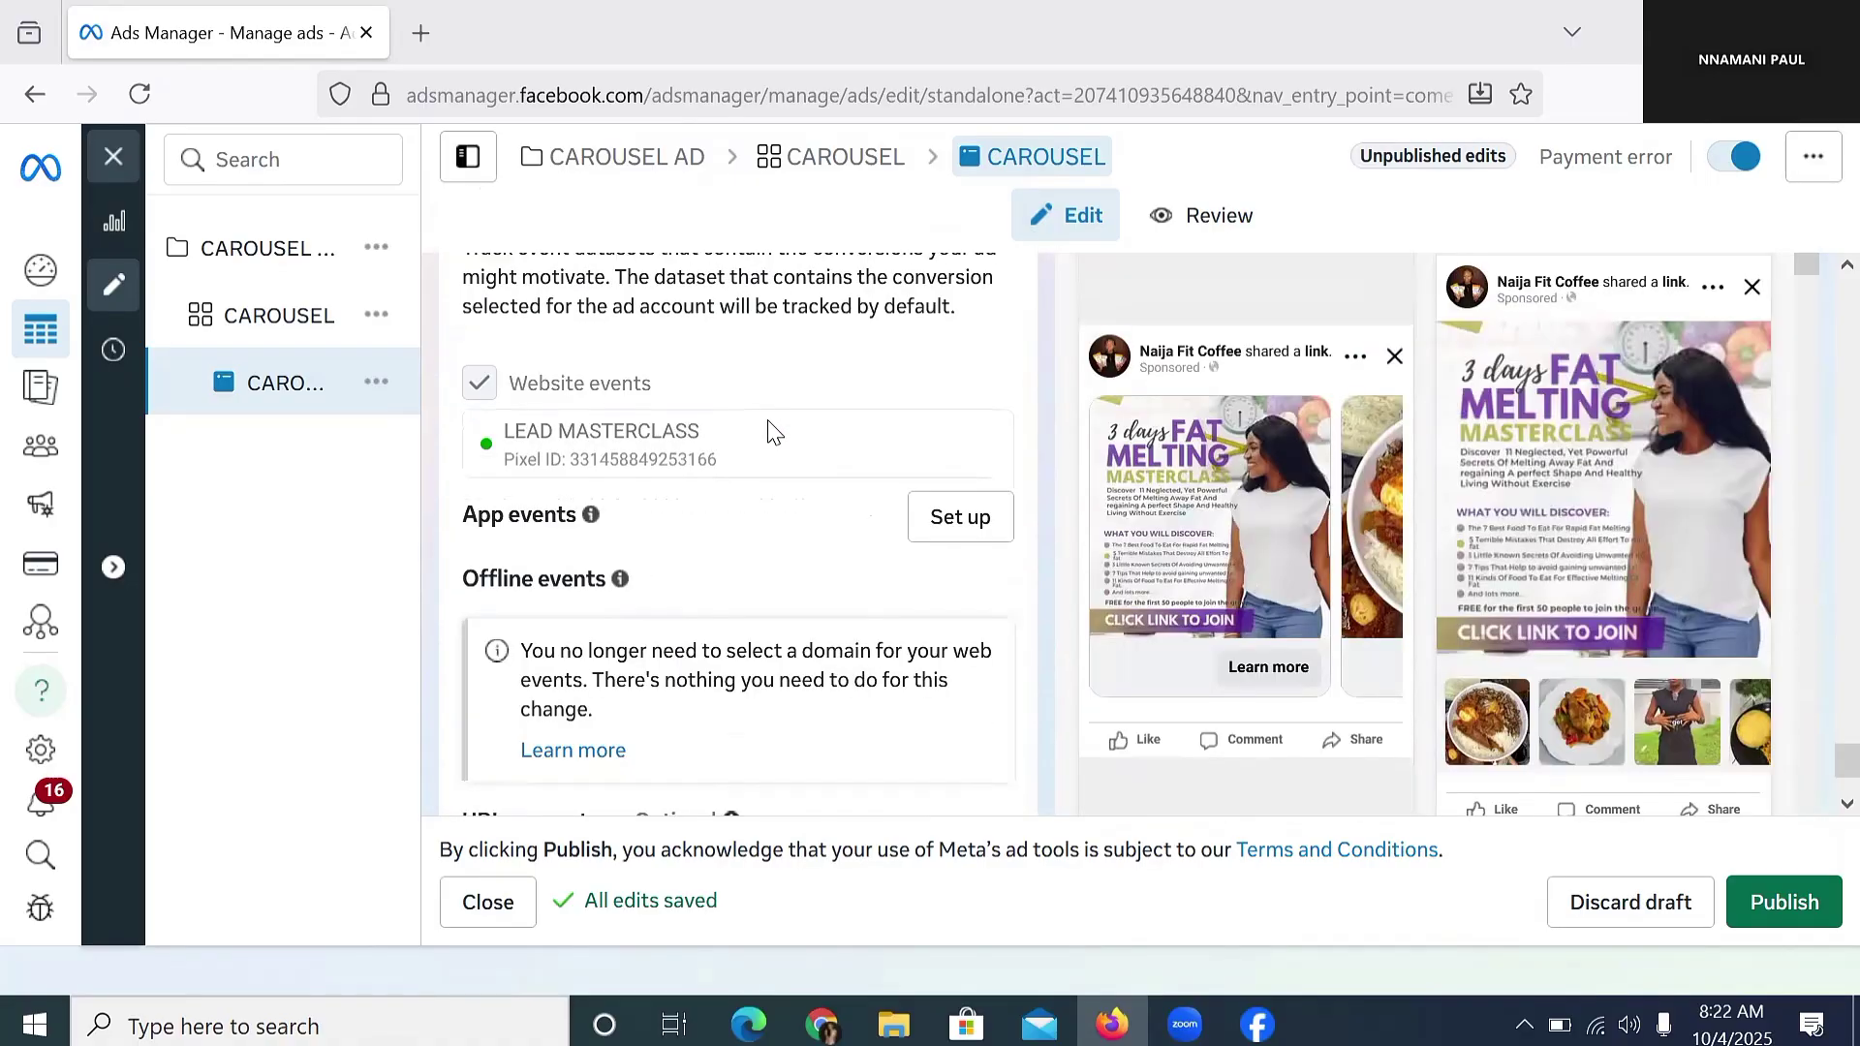
scroll(828, 489, down, 1)
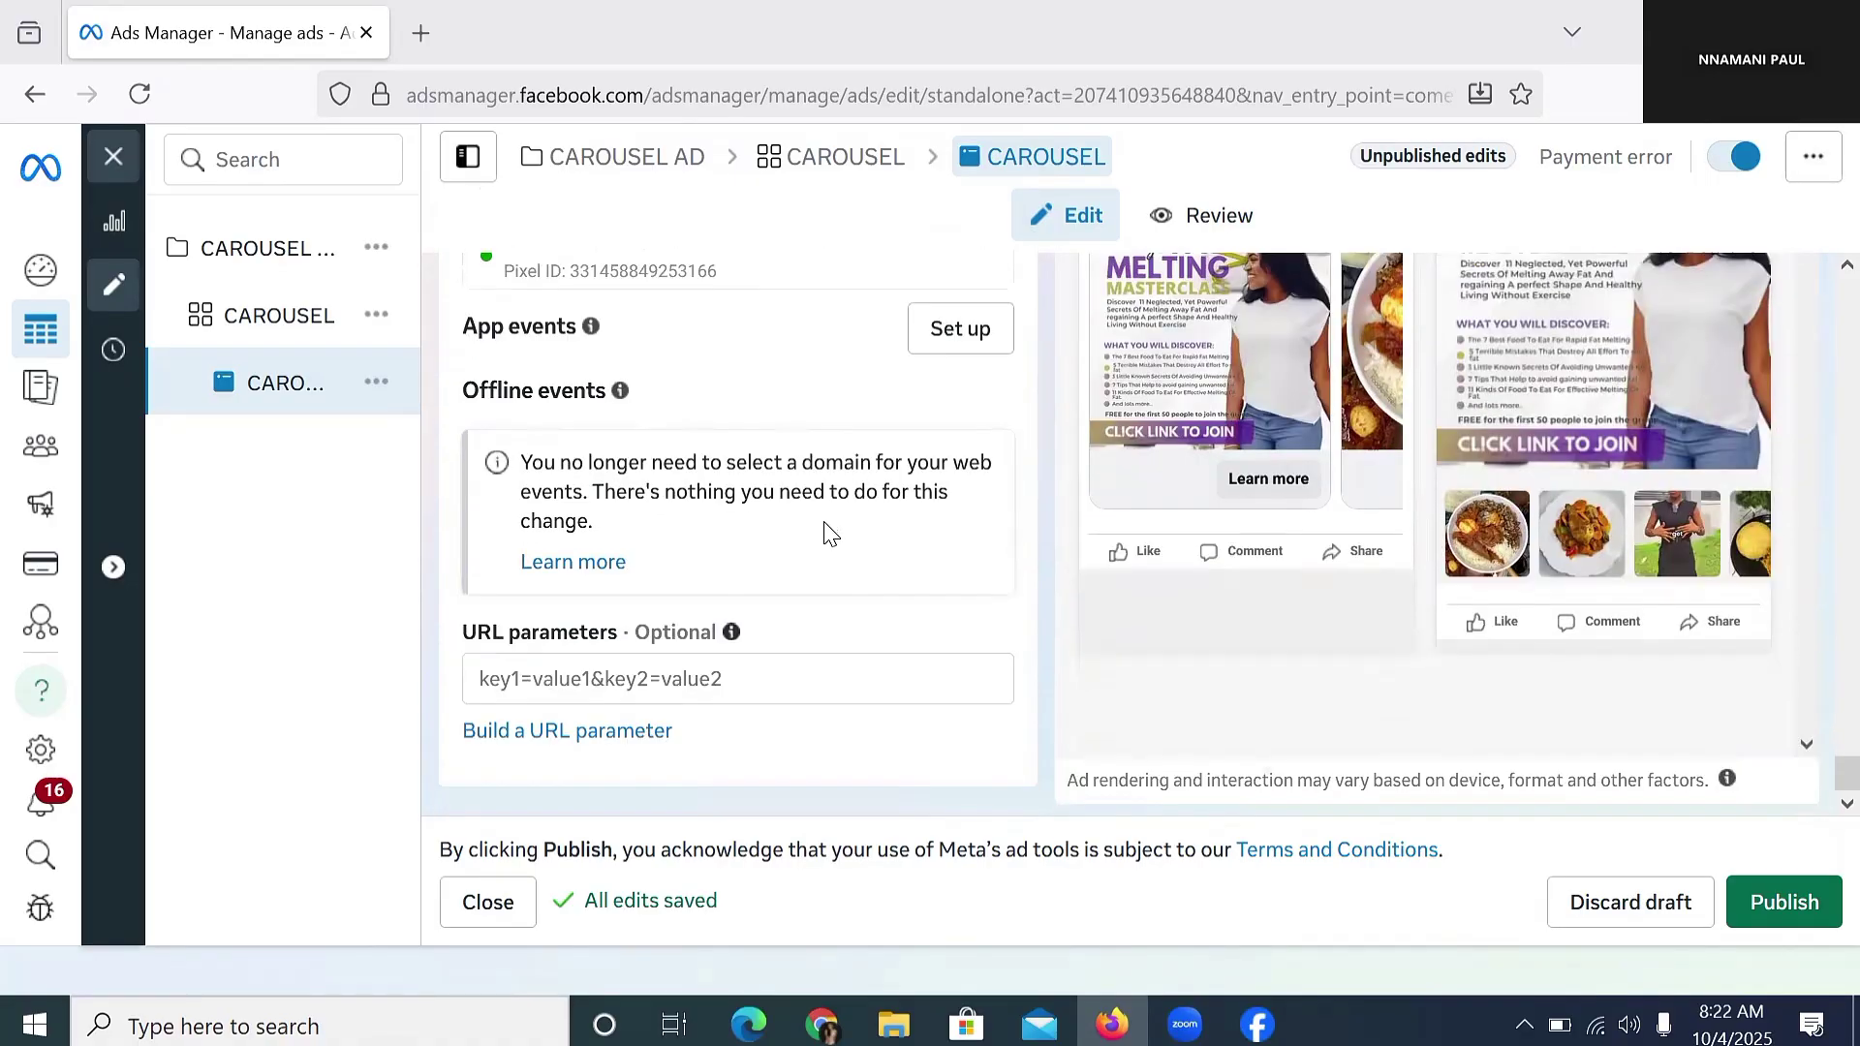
scroll(678, 378, up, 2)
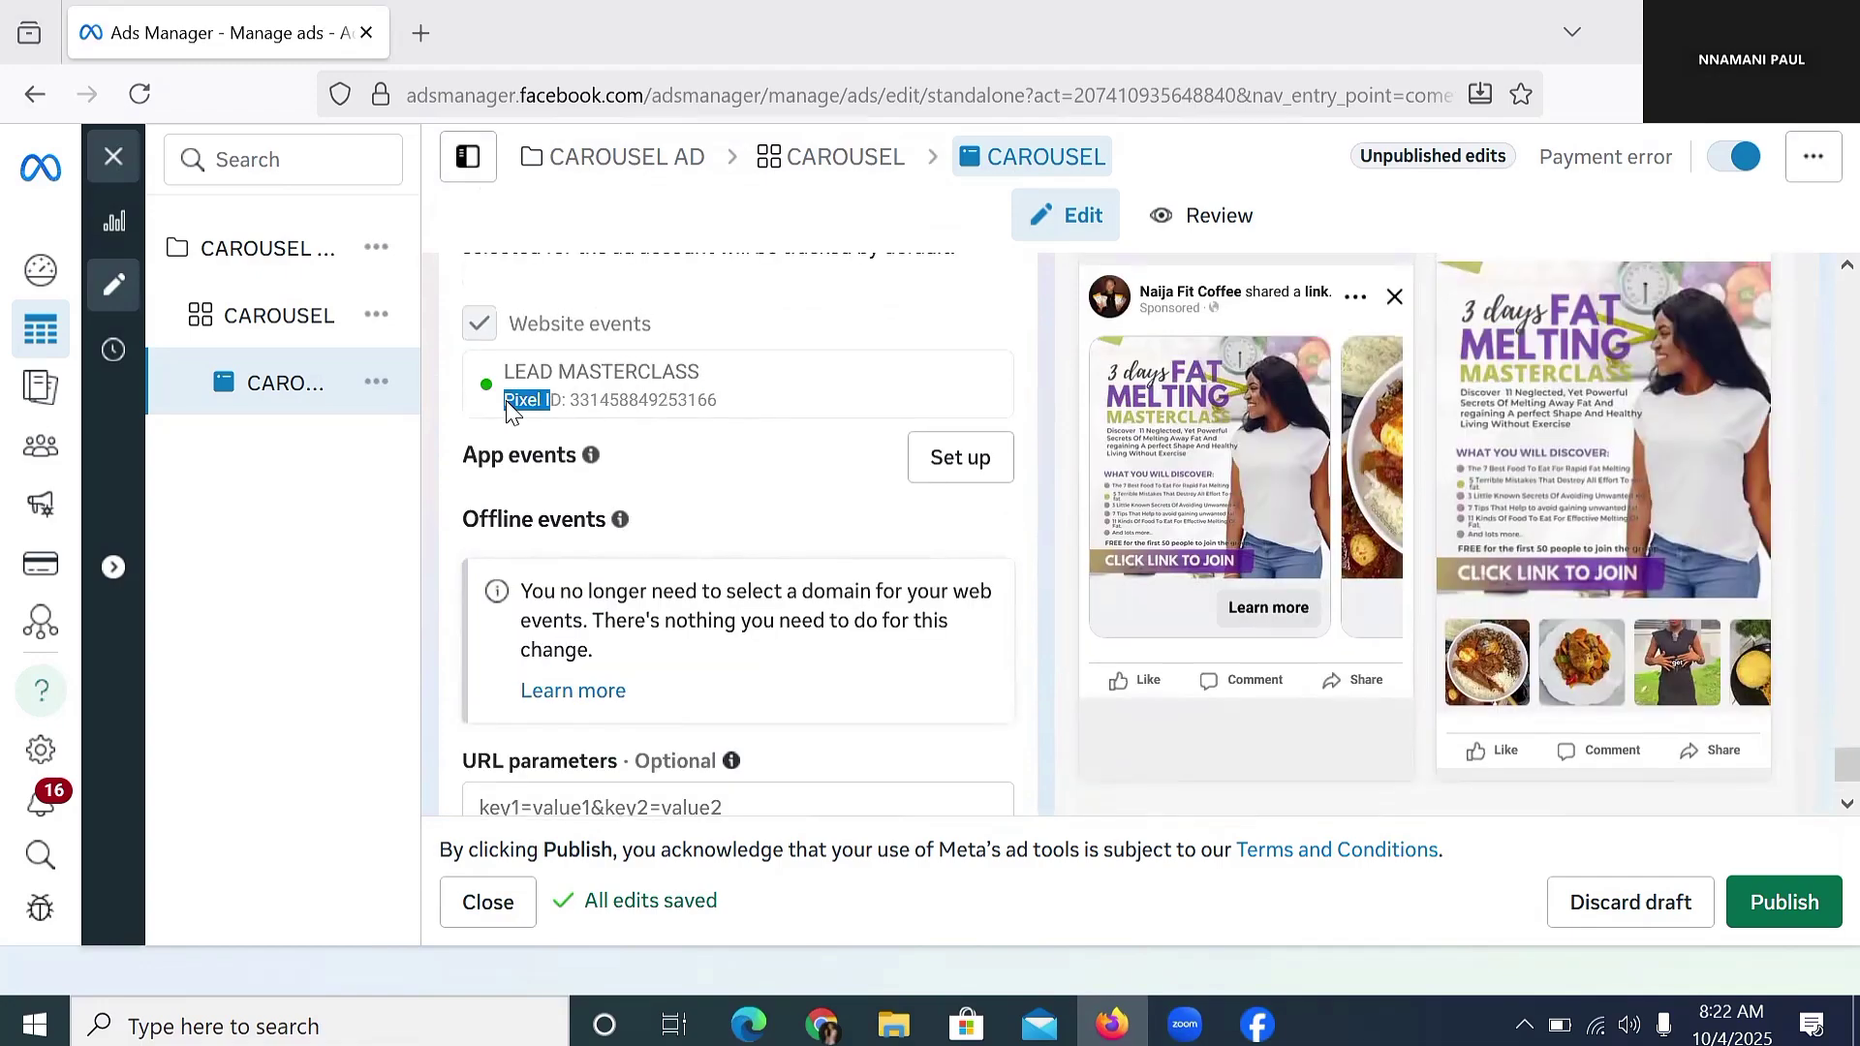
drag(508, 399, 519, 359)
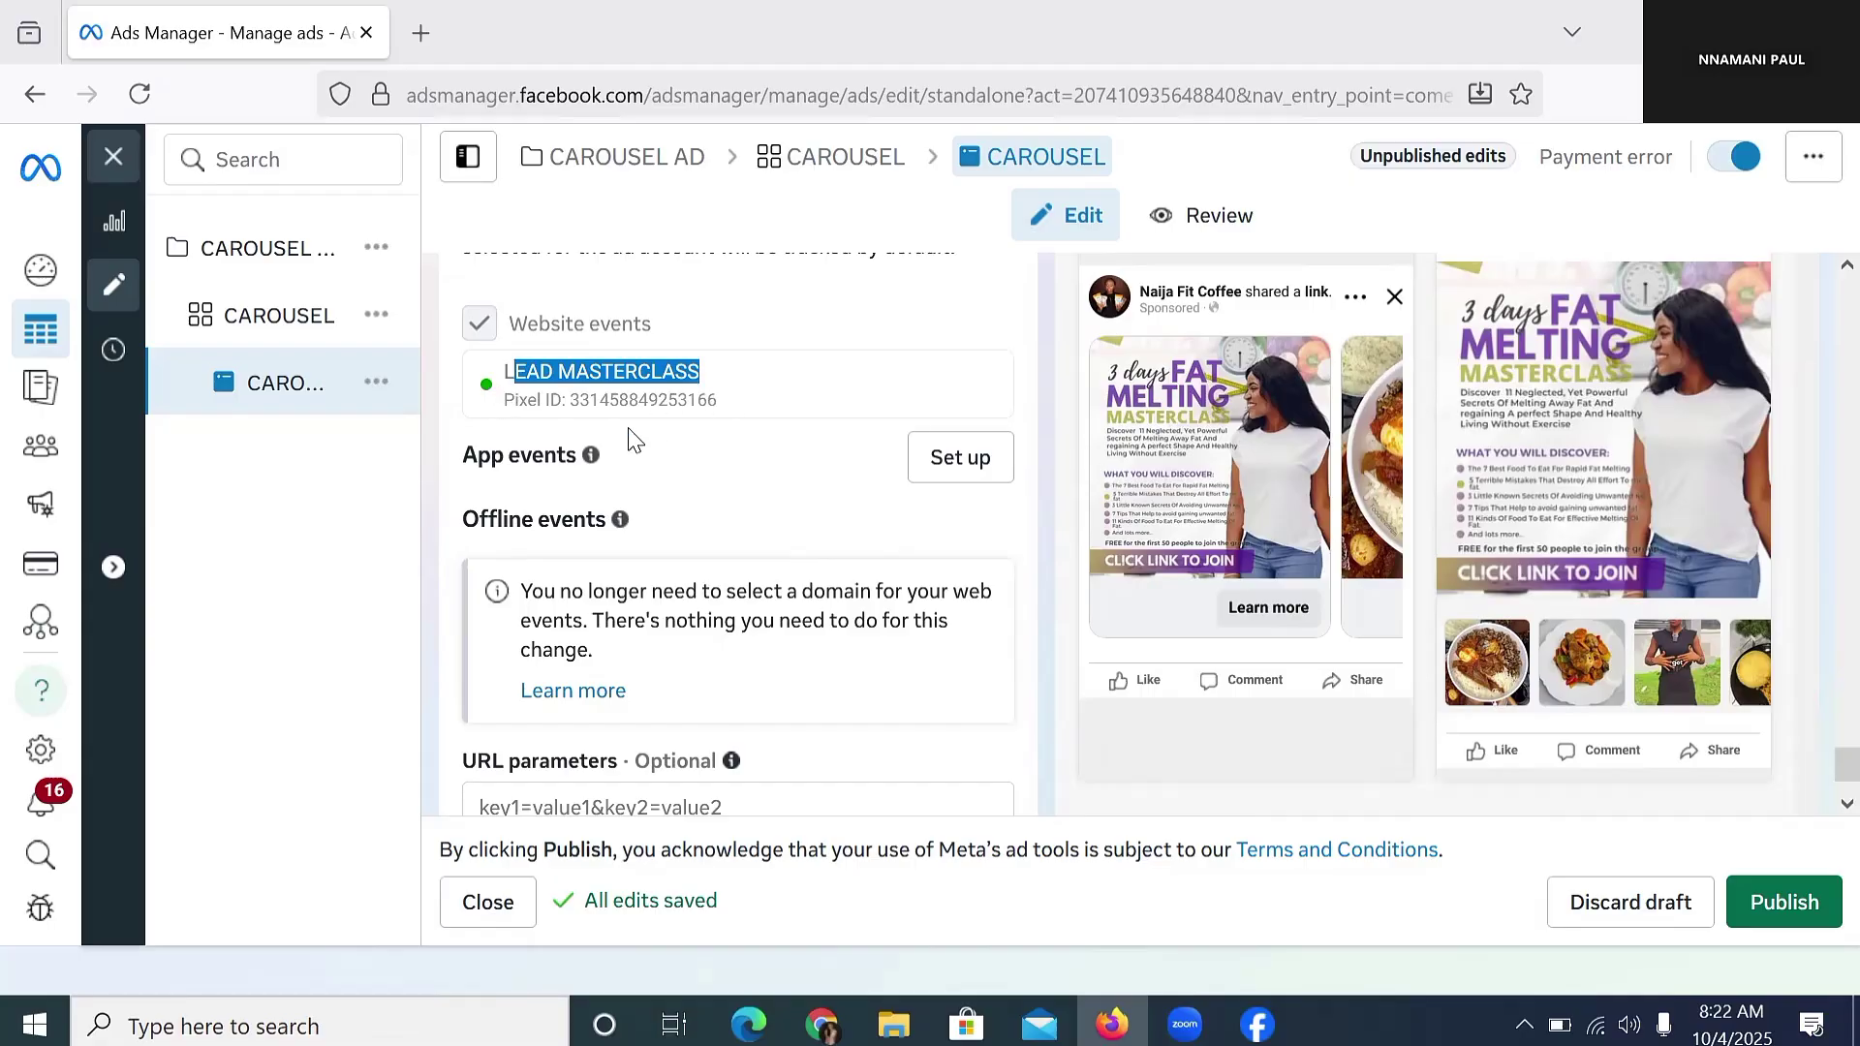
scroll(631, 435, up, 5)
scroll(899, 501, up, 10)
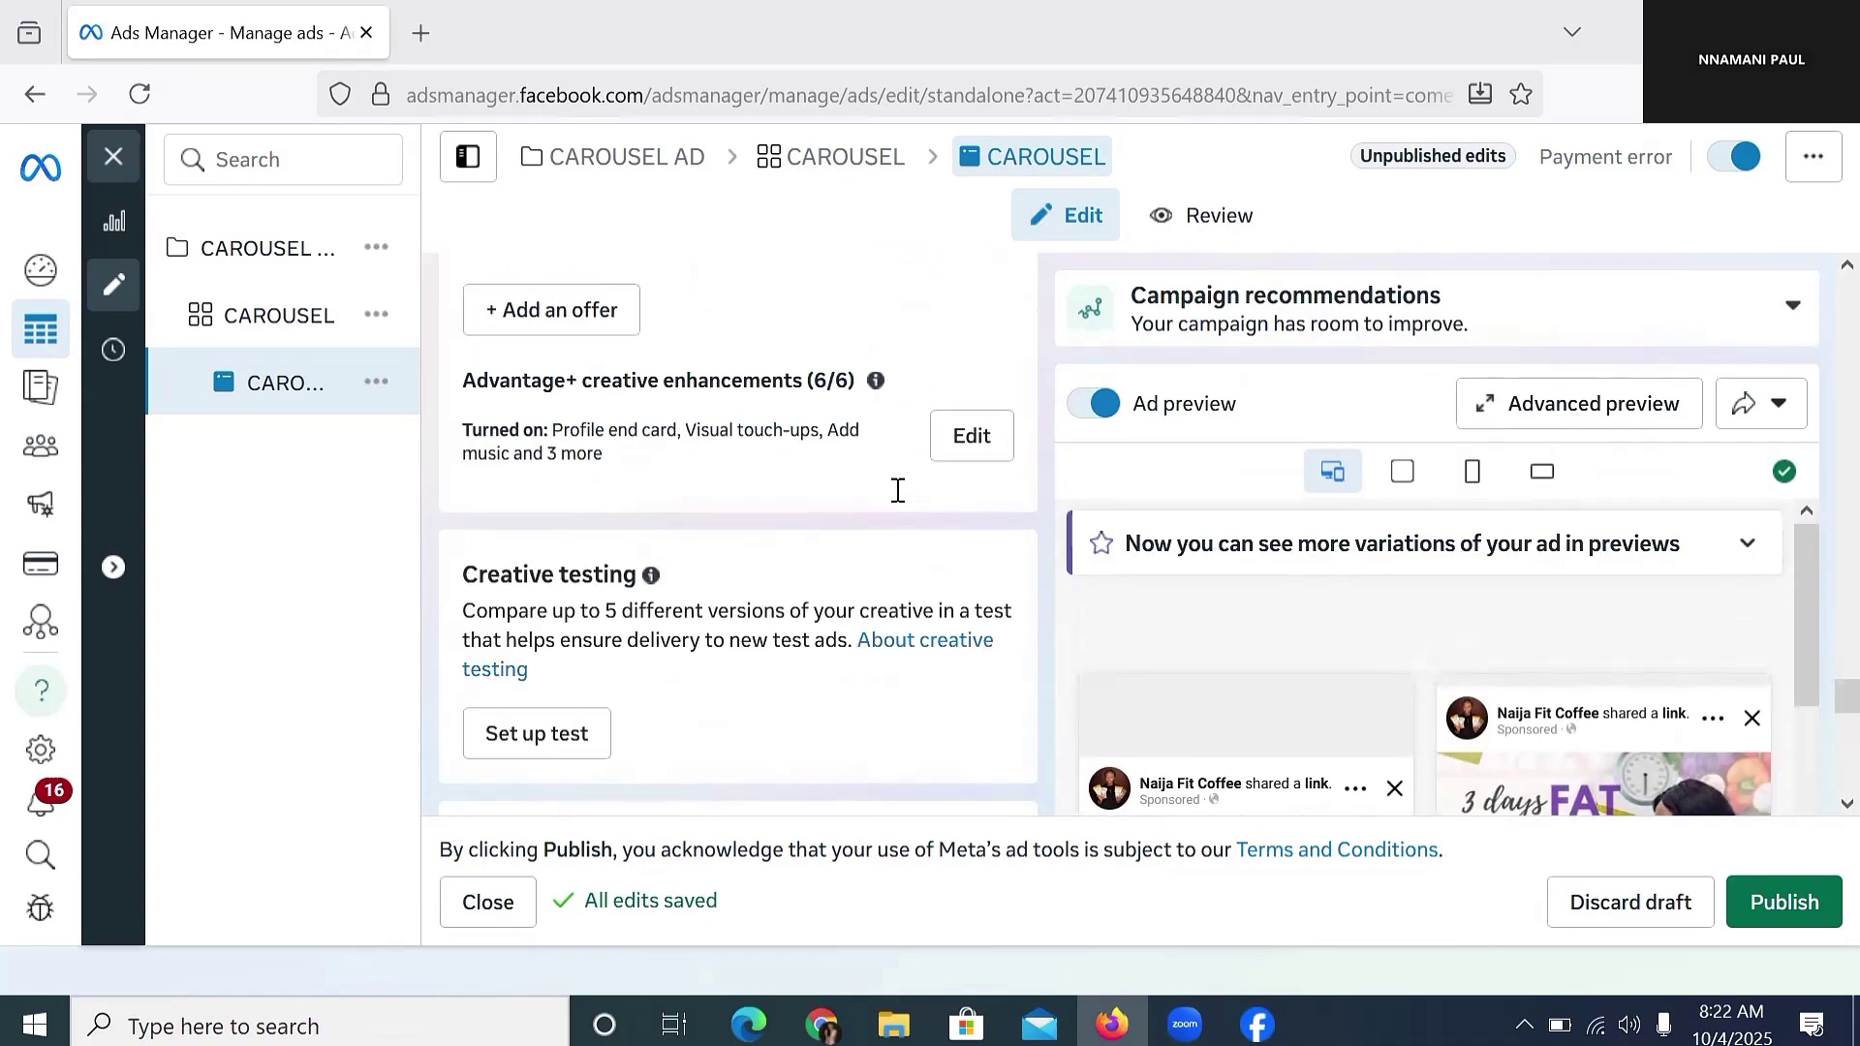
scroll(900, 501, up, 5)
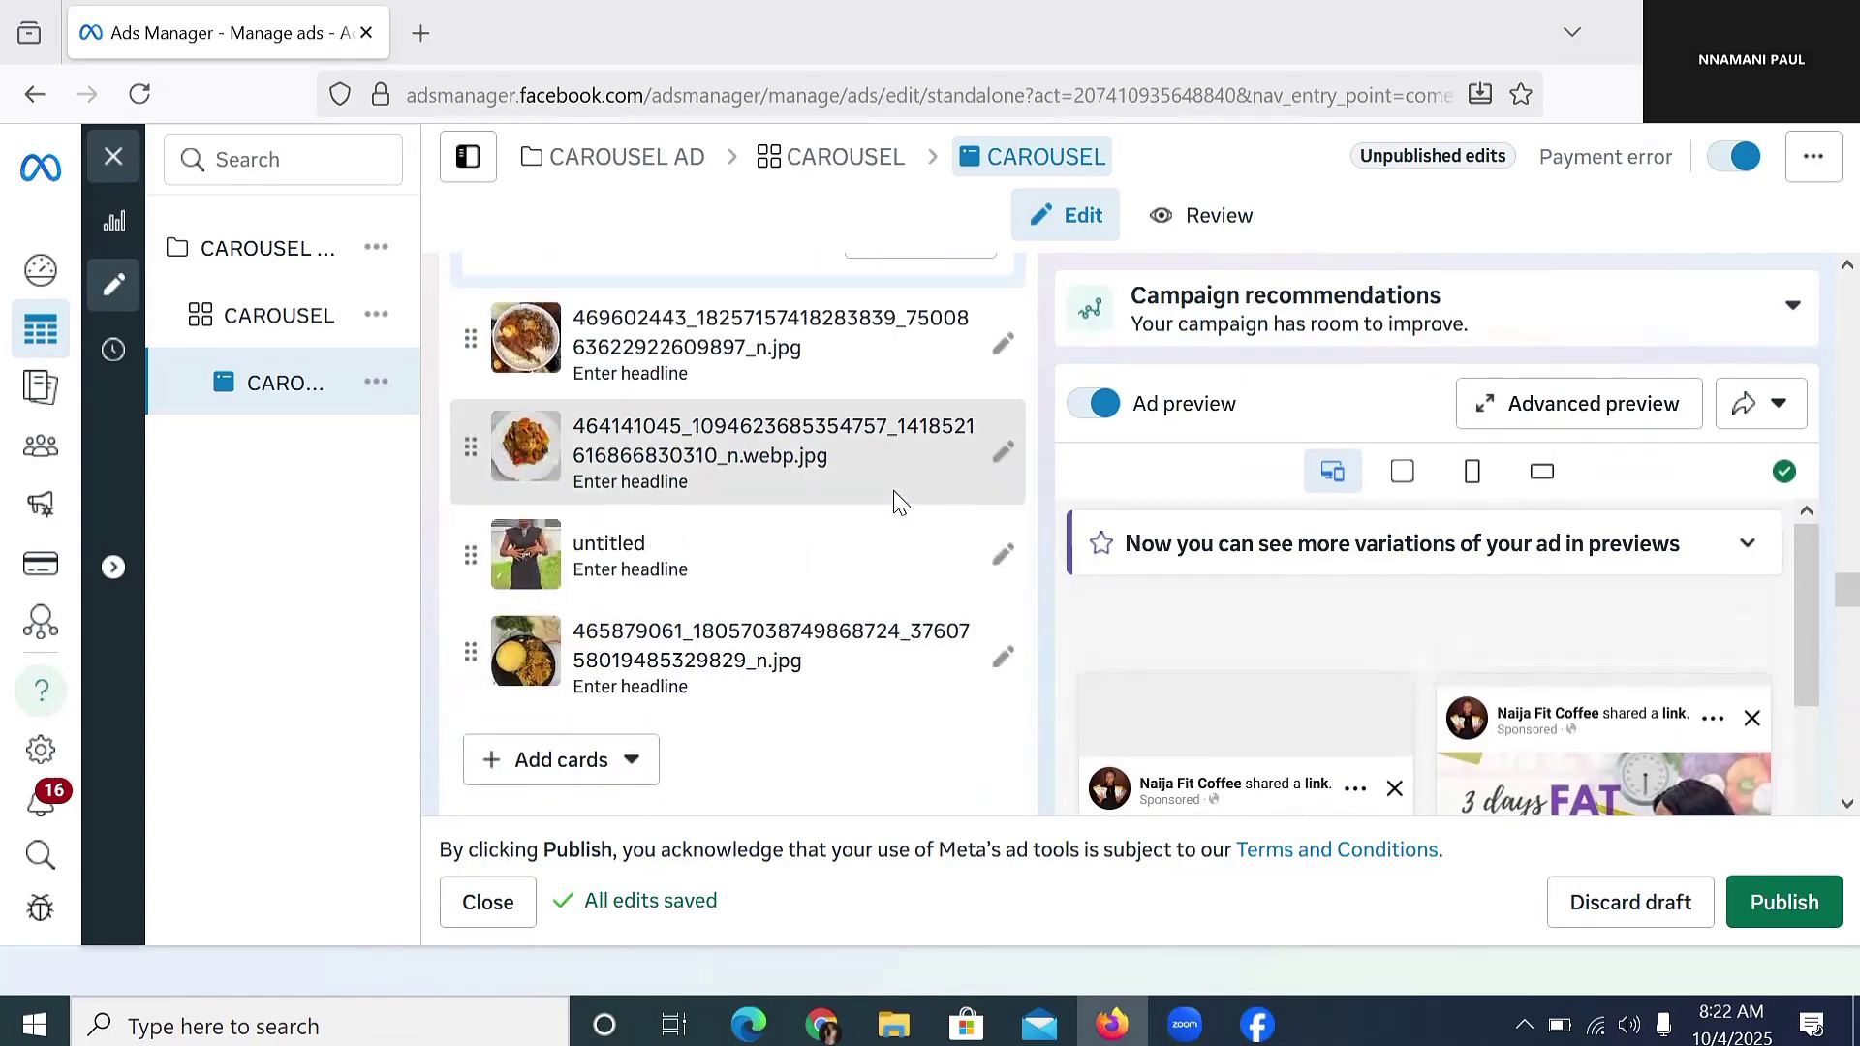